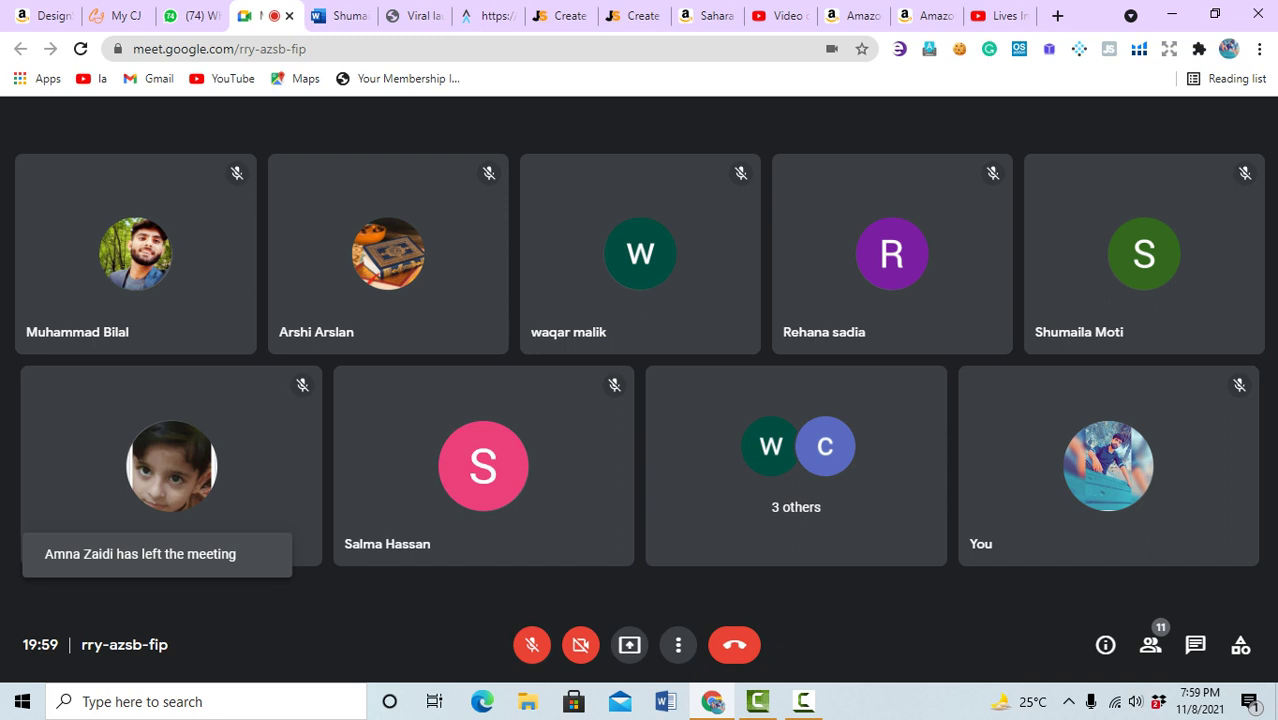
# - Unmute the microphone in the meeting and open the Viral Launch login page from the Amzthrill member page
pyautogui.click(532, 645)
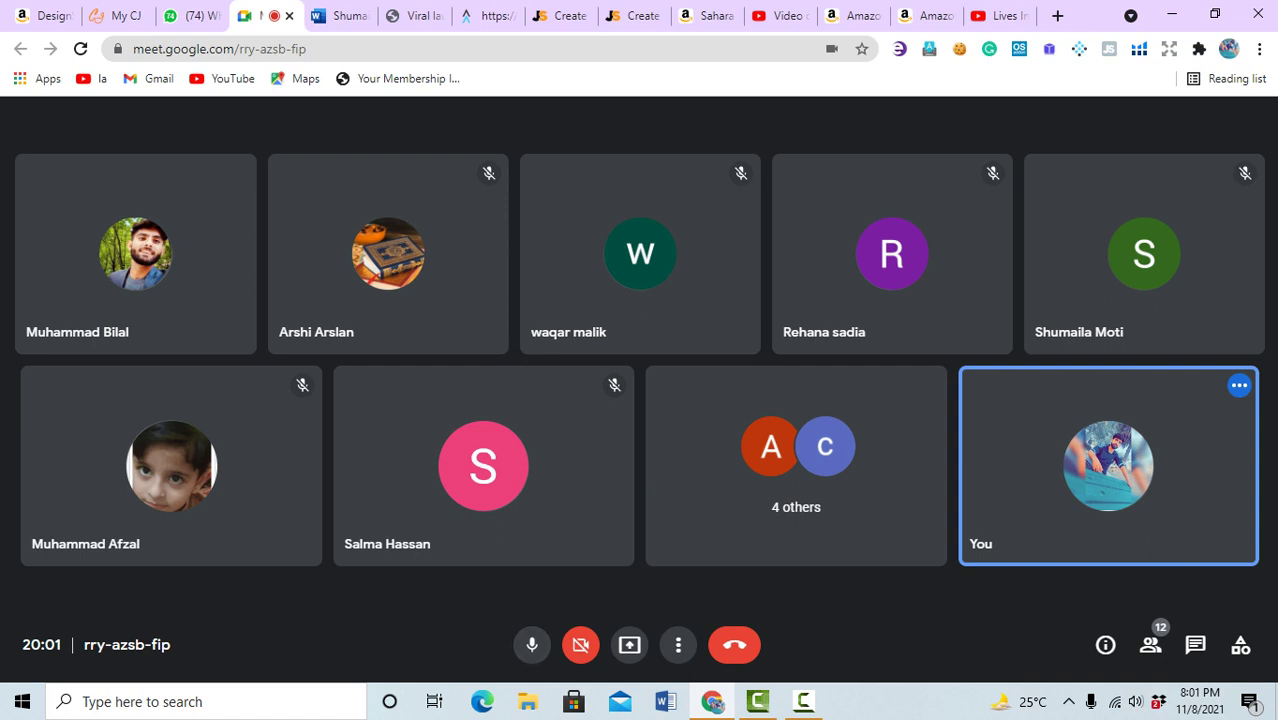
pyautogui.click(488, 15)
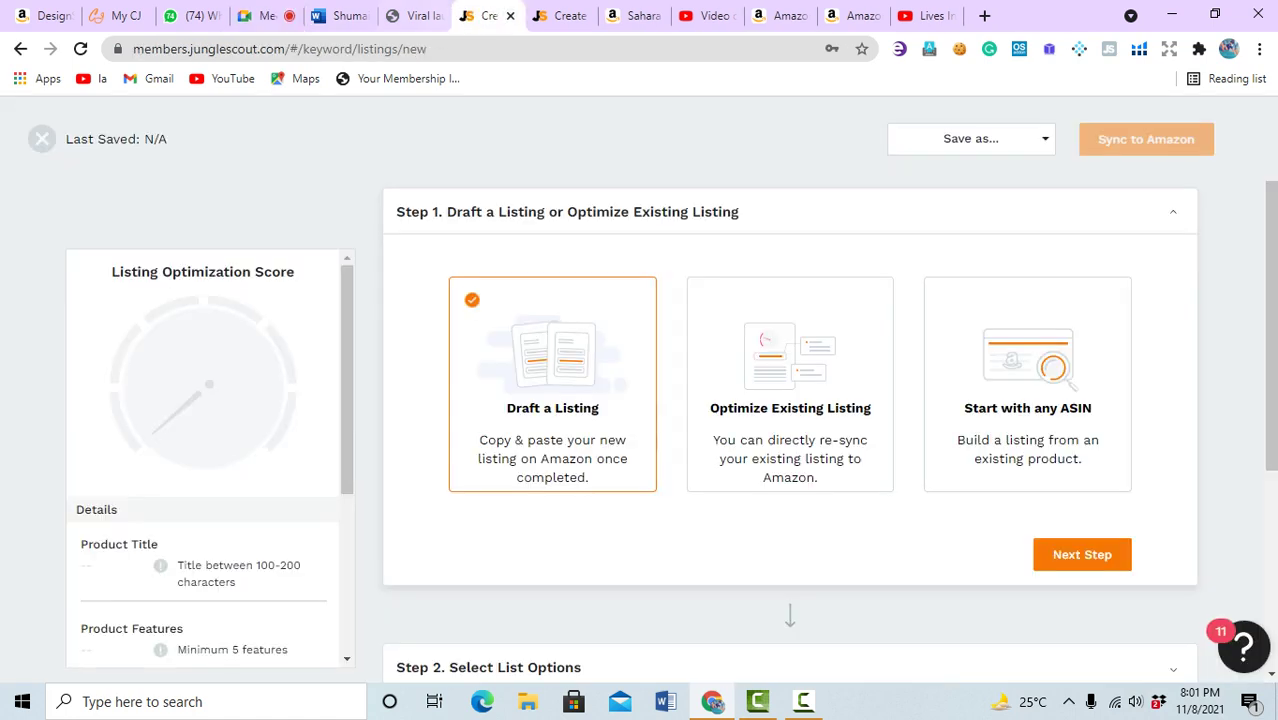
pyautogui.hotkey('ctrl', 'w')
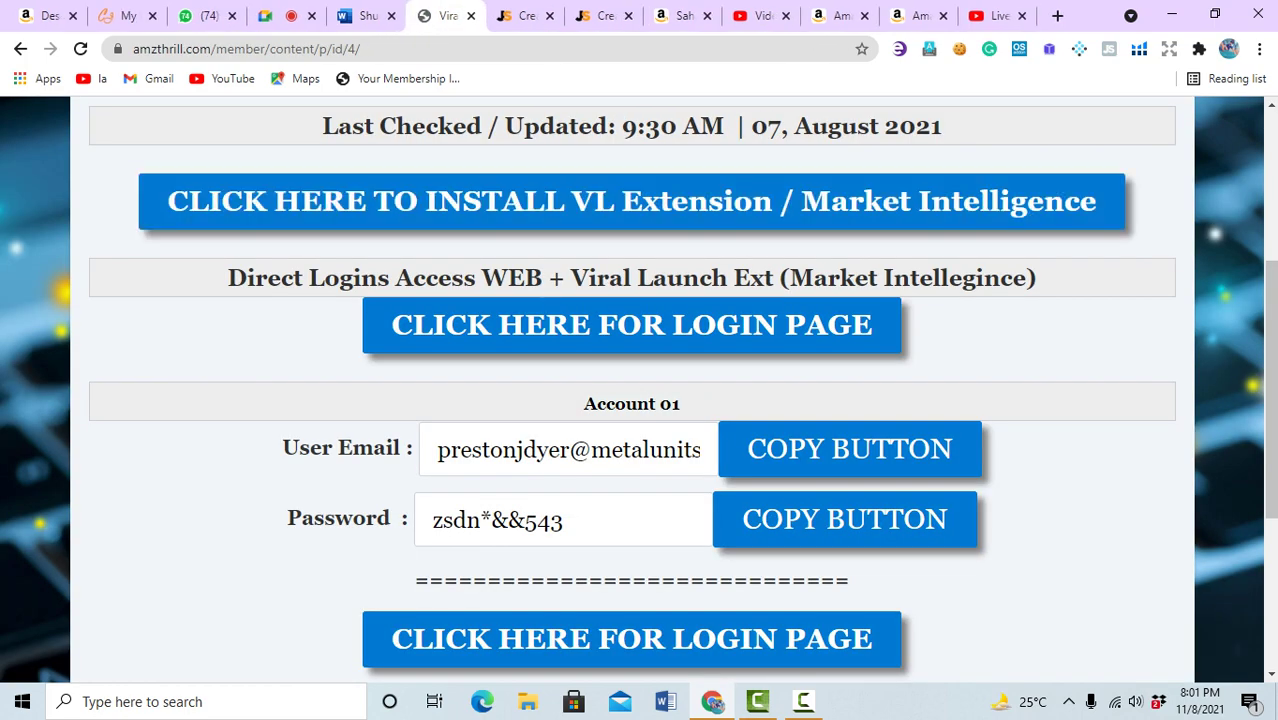
pyautogui.click(631, 325)
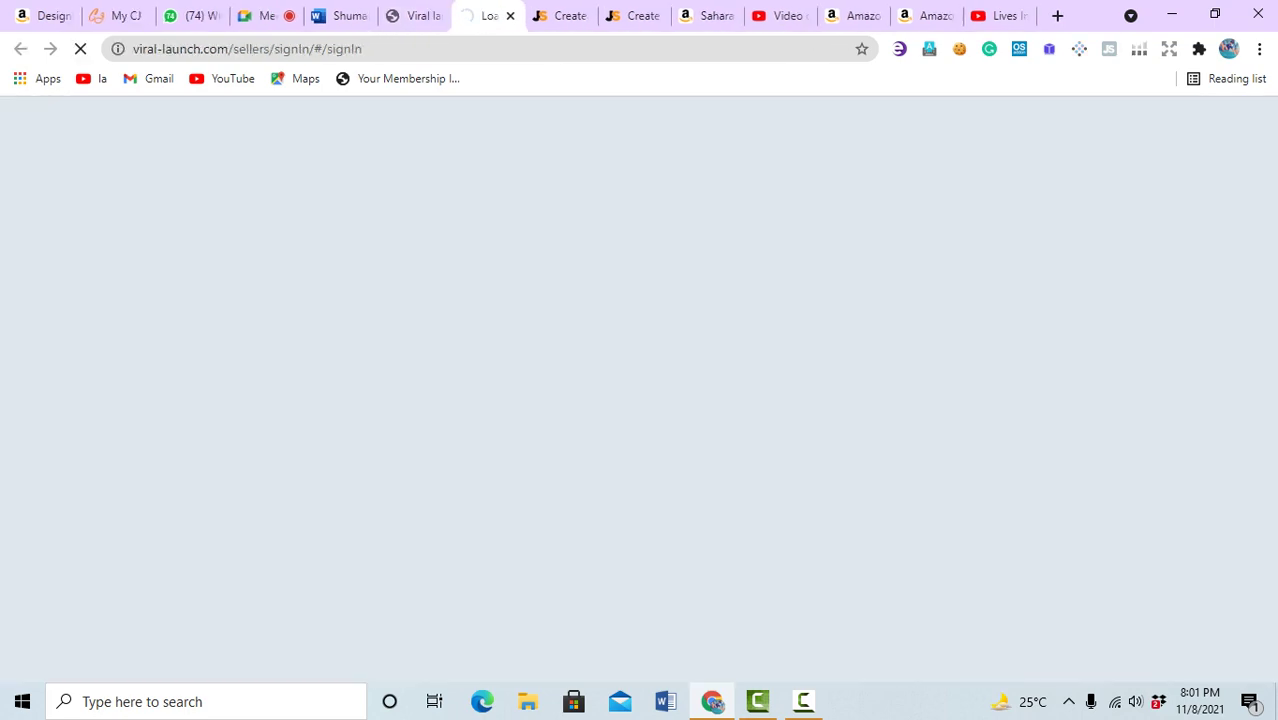
pyautogui.hotkey('ctrl', '4')
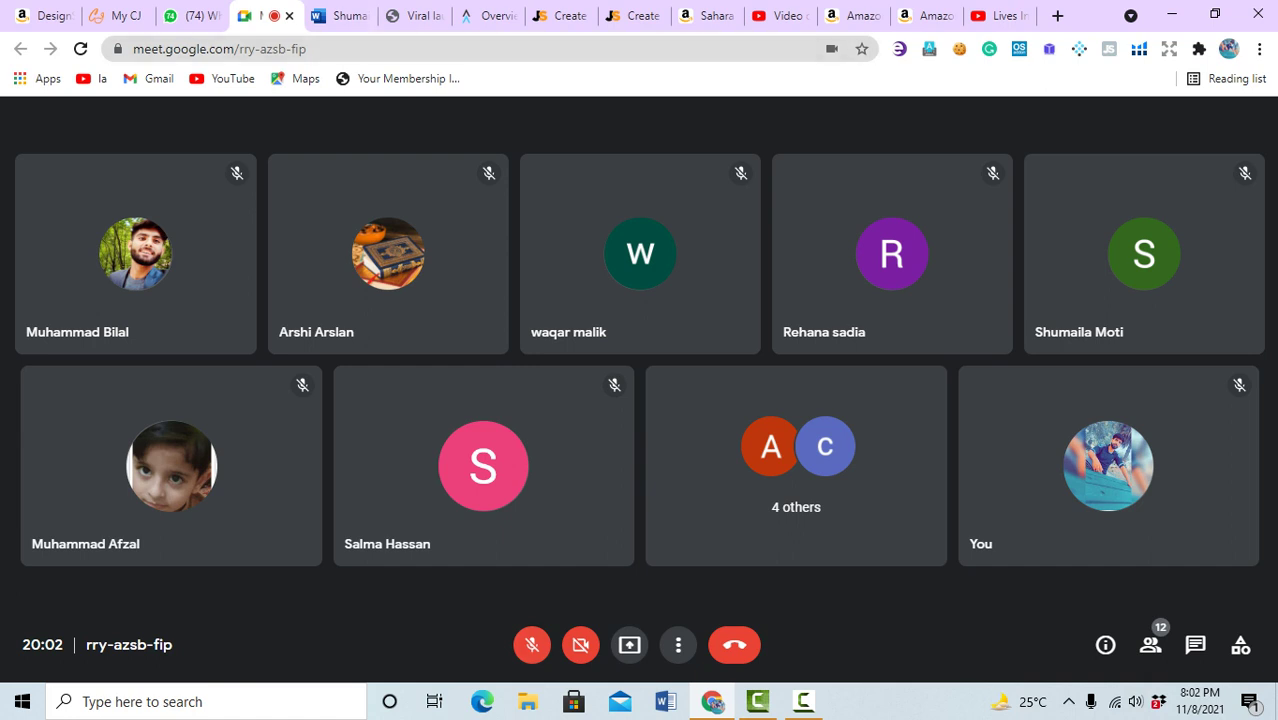
# - Check the Viral Launch access from the member page and view the Jungle Scout Create Listing page
pyautogui.click(408, 15)
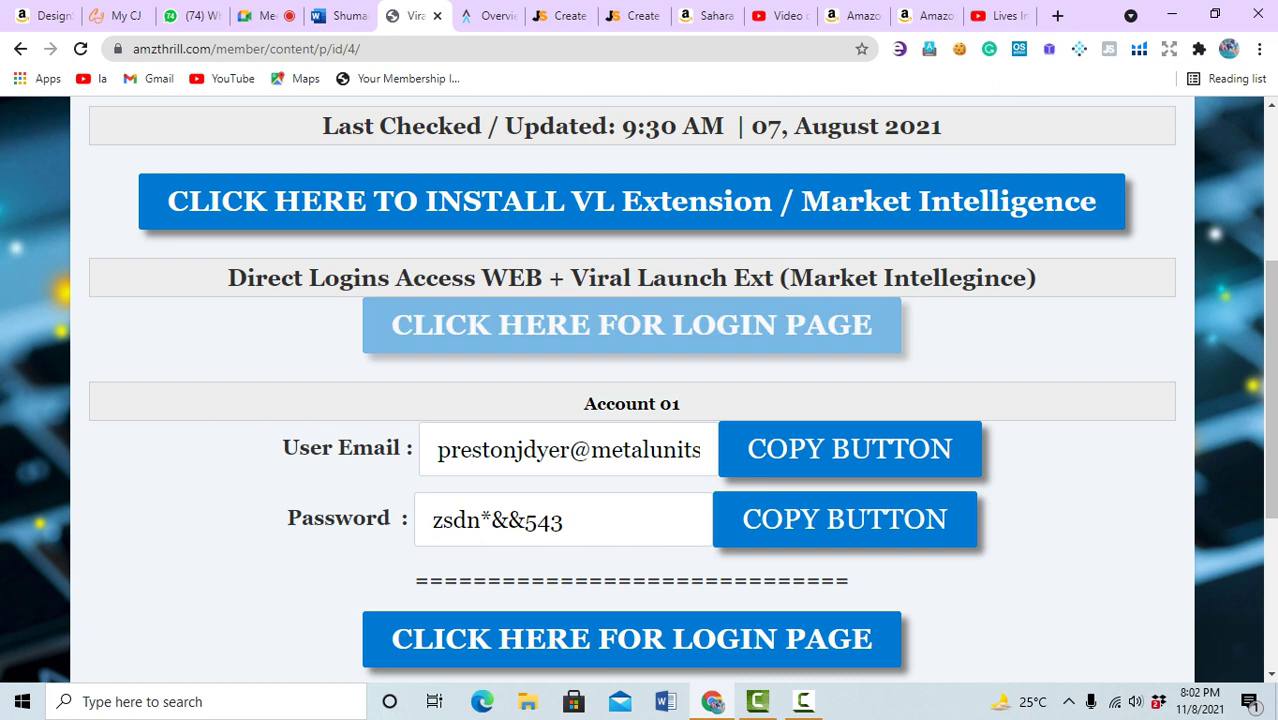
pyautogui.click(631, 325)
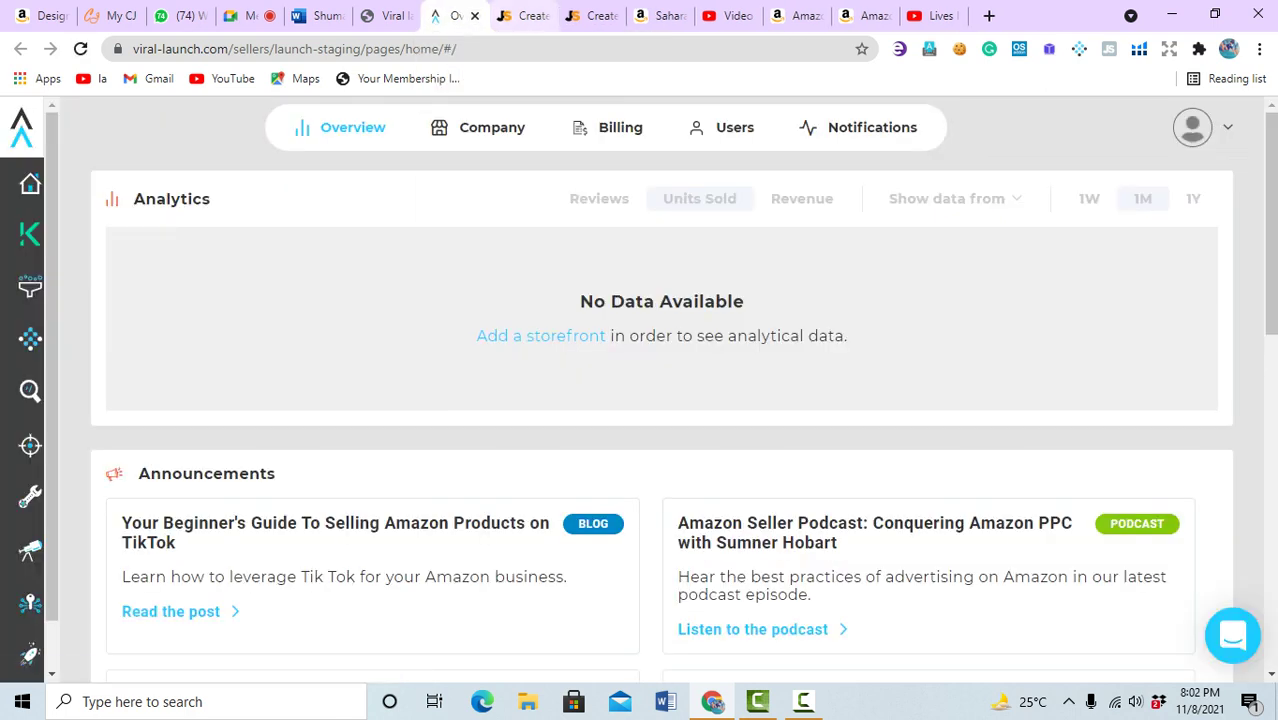
pyautogui.click(522, 15)
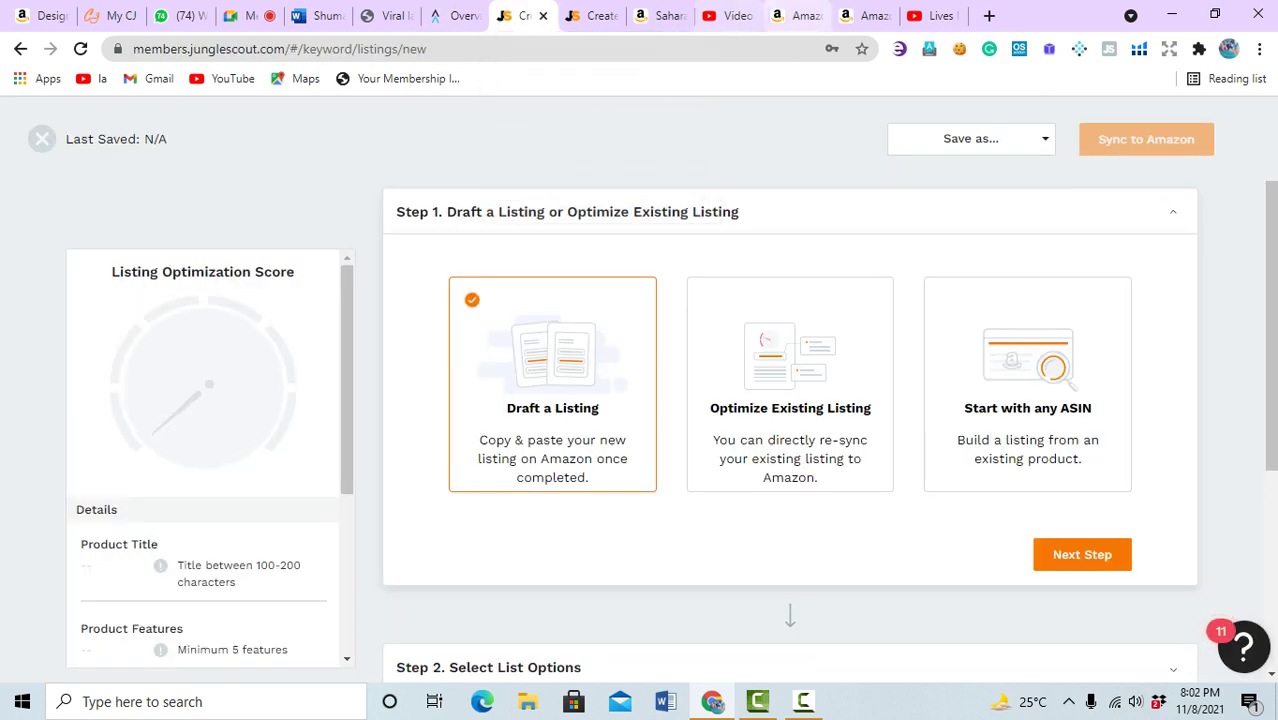
pyautogui.click(240, 16)
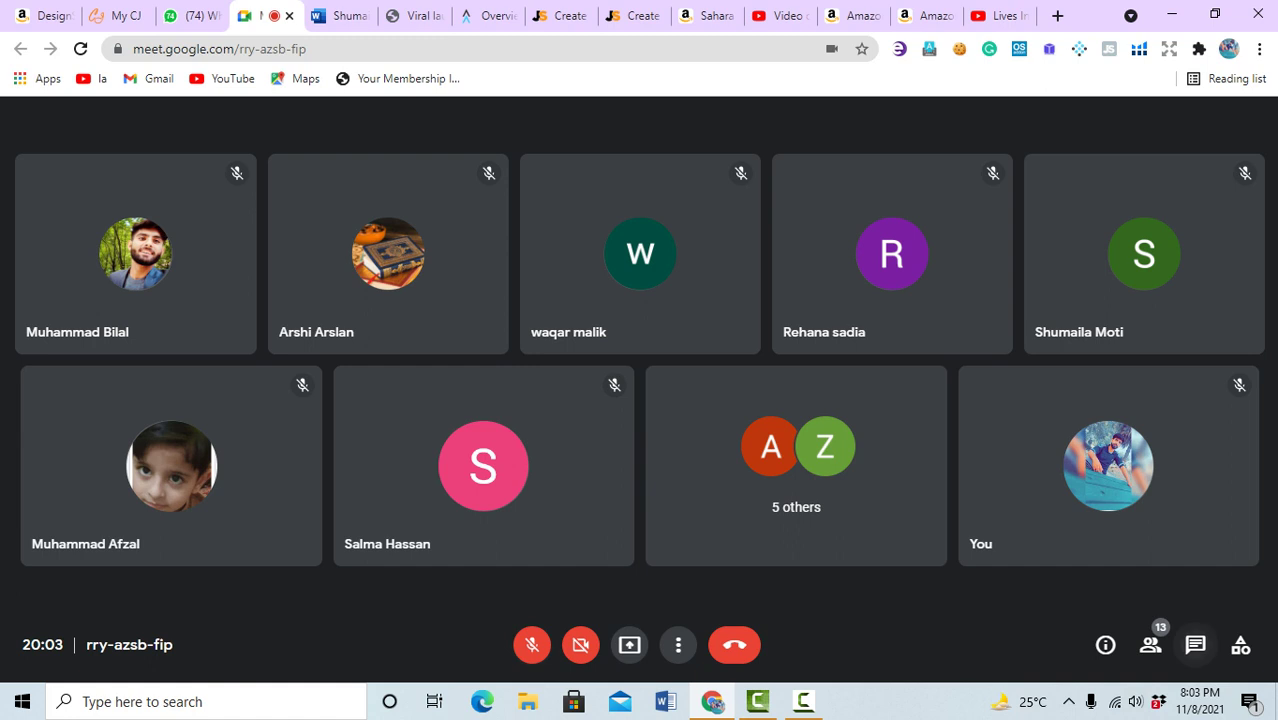
# - Unmute the microphone and present the entire screen to everyone in the meeting
pyautogui.hotkey('ctrl', 'alt', 'c')
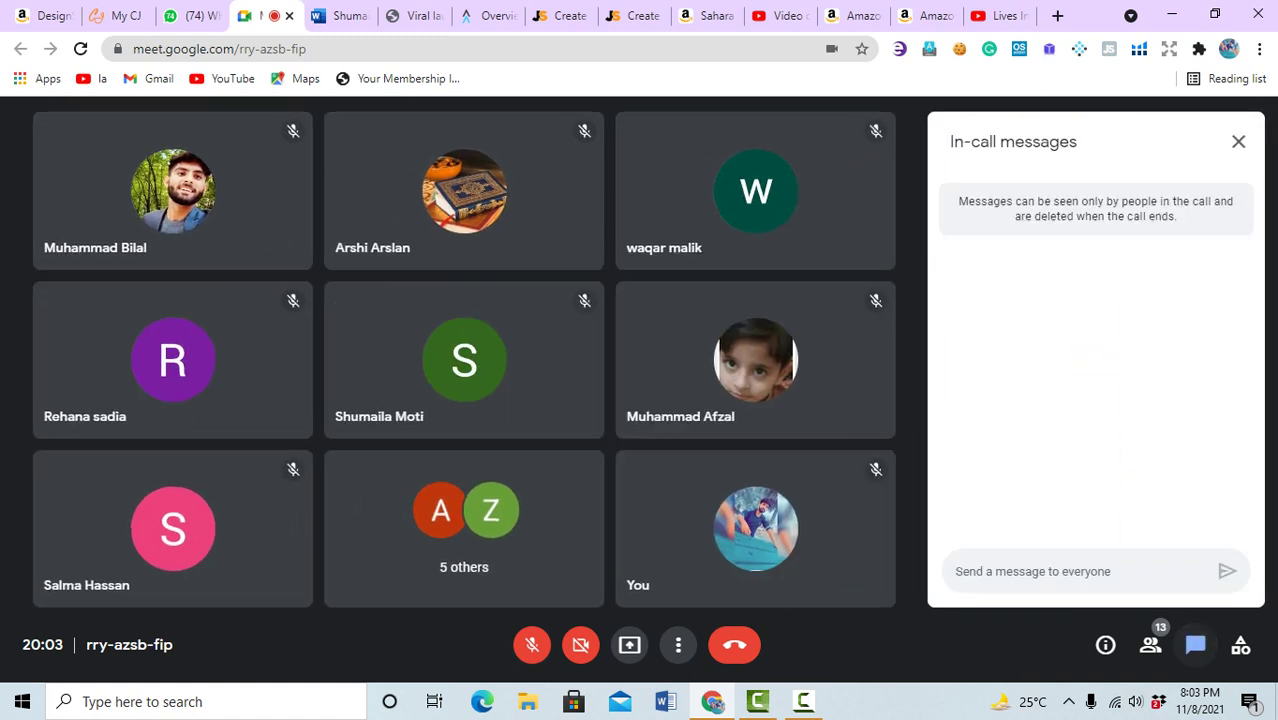
pyautogui.hotkey('ctrl', 'alt', 'c')
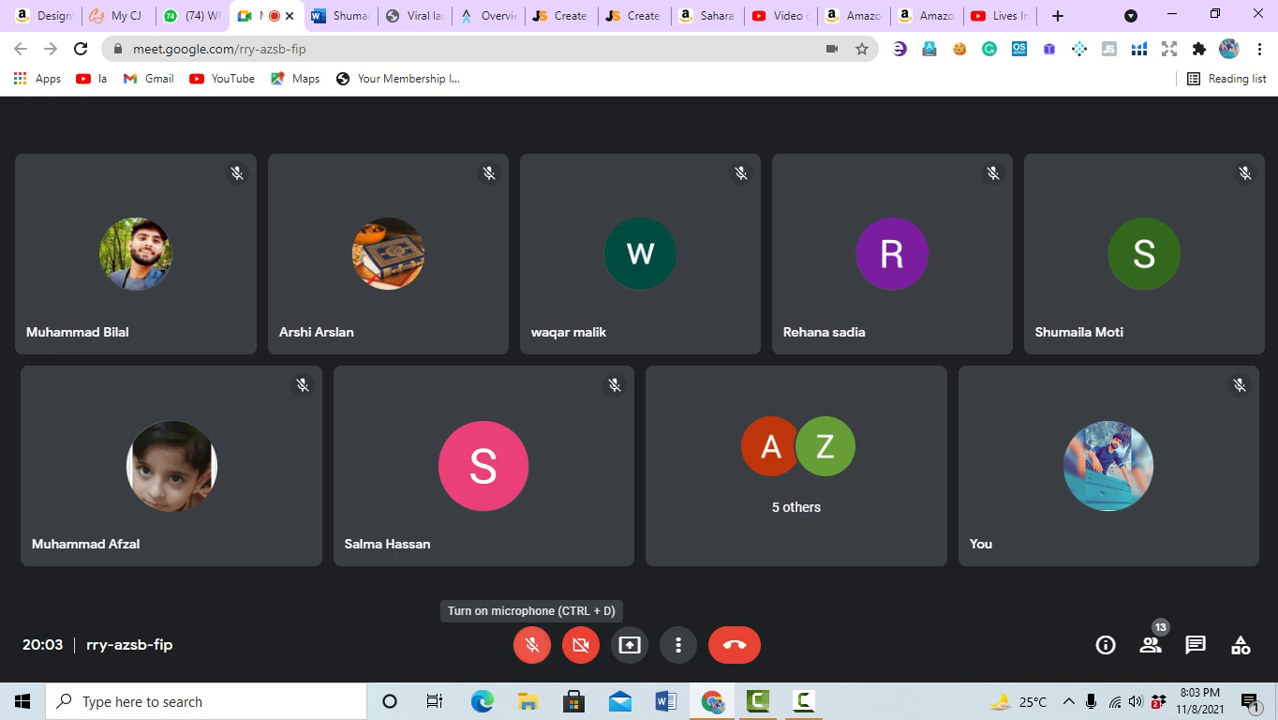
pyautogui.click(531, 644)
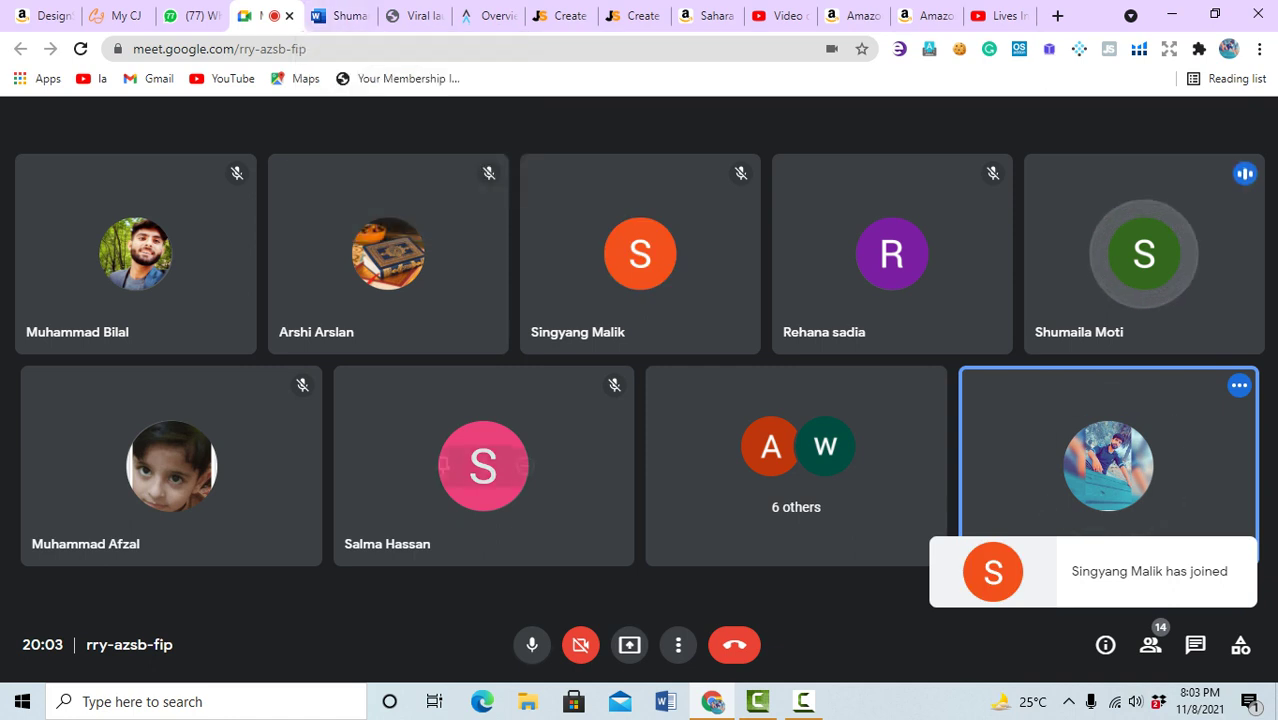
pyautogui.click(630, 644)
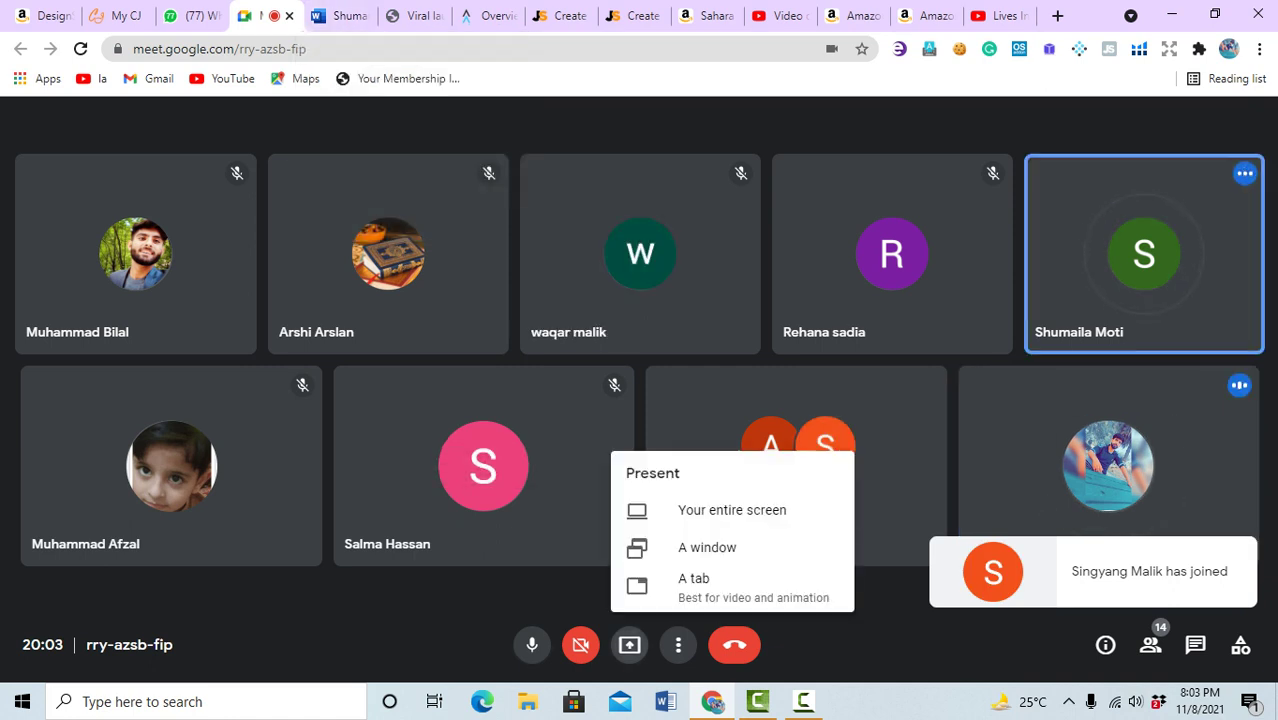
pyautogui.click(732, 510)
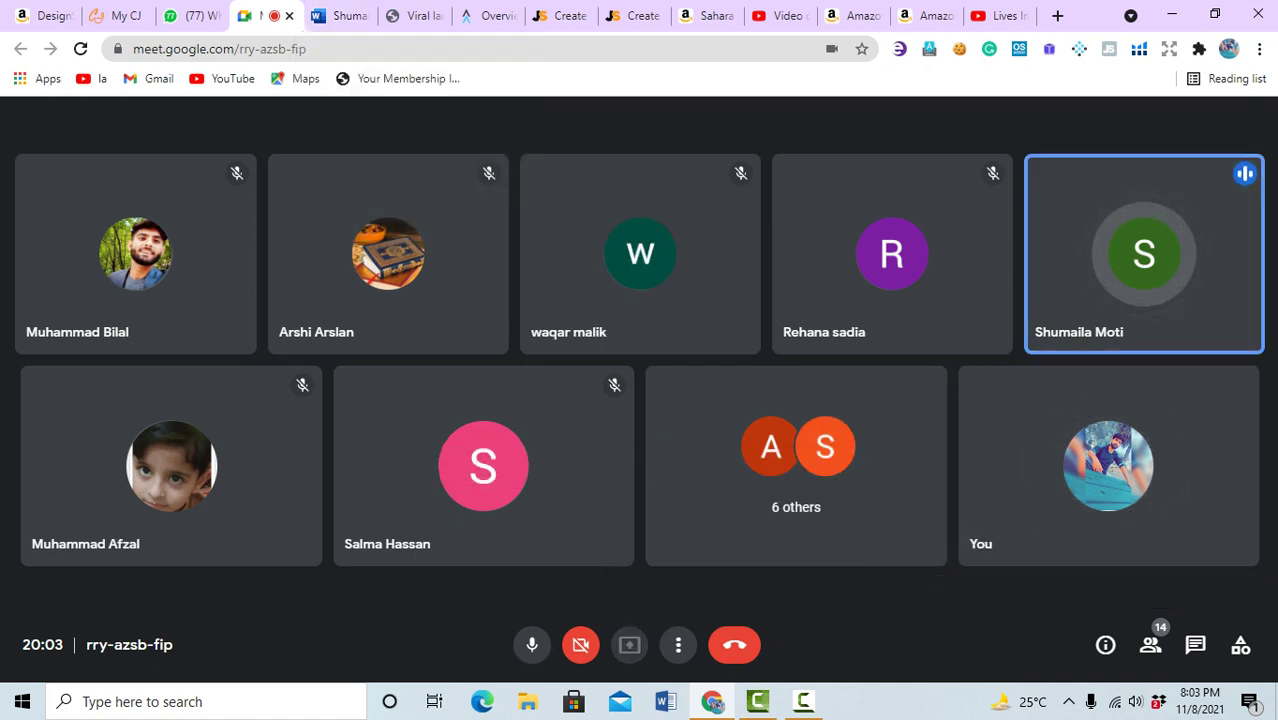
pyautogui.click(540, 263)
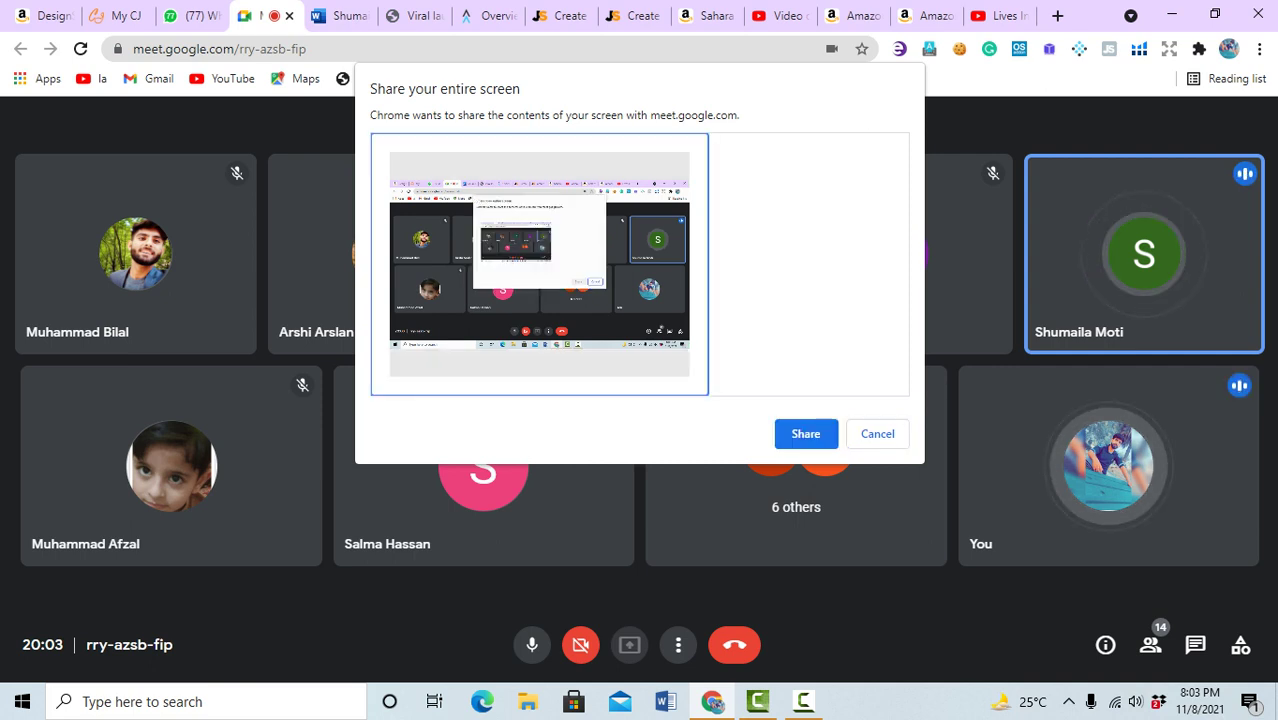
pyautogui.click(805, 433)
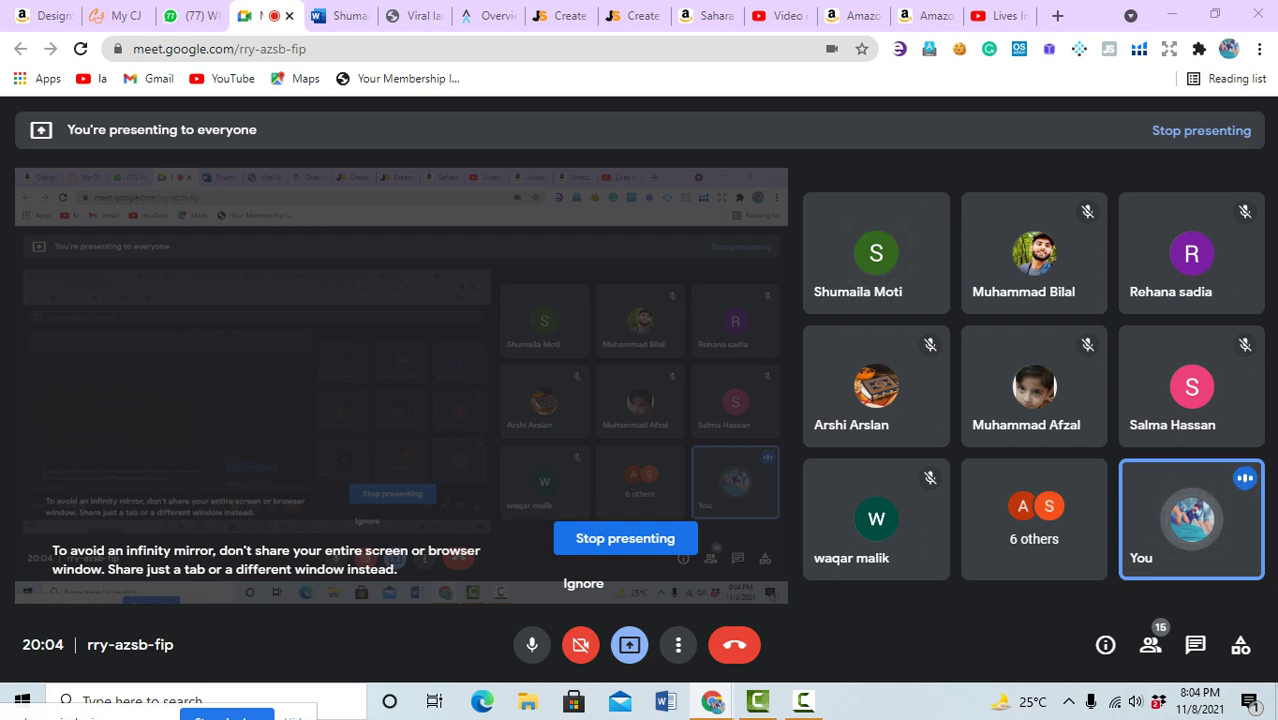
# - View the handbag product listing document in the browser and create a blank document in desktop Word
pyautogui.click(342, 15)
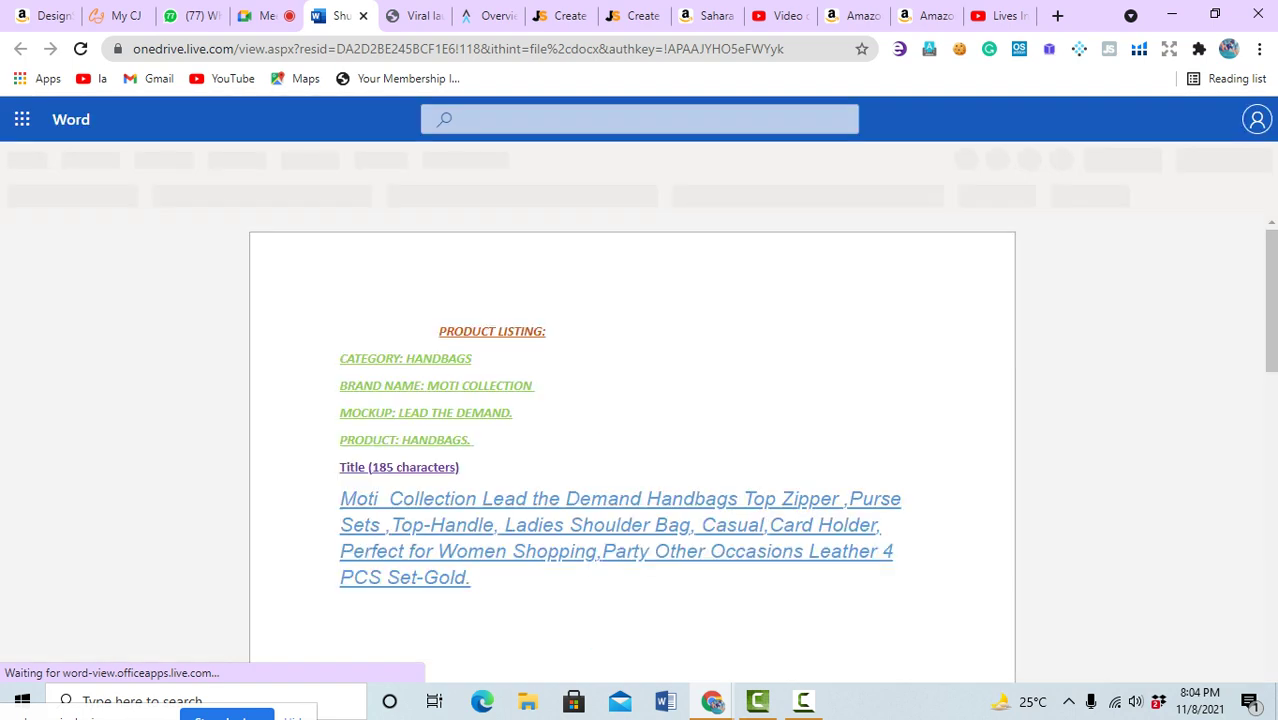
pyautogui.scroll(-3, 632, 450)
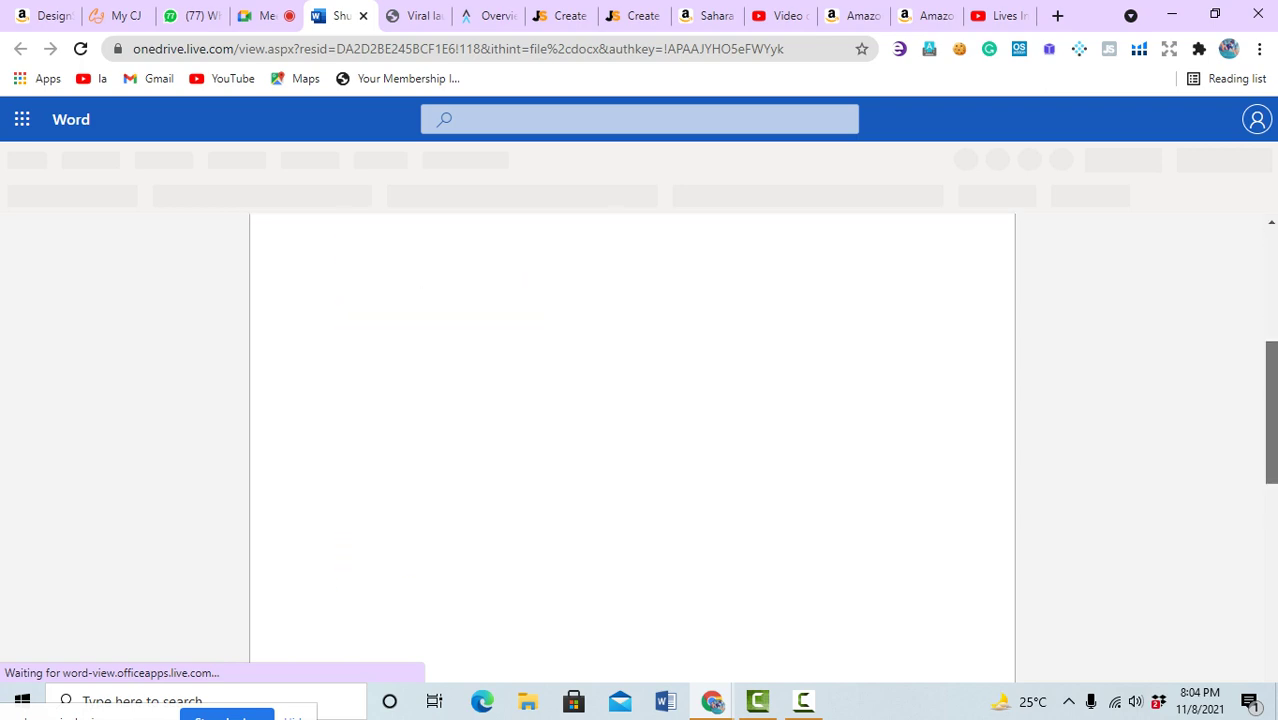
pyautogui.press('super+d')
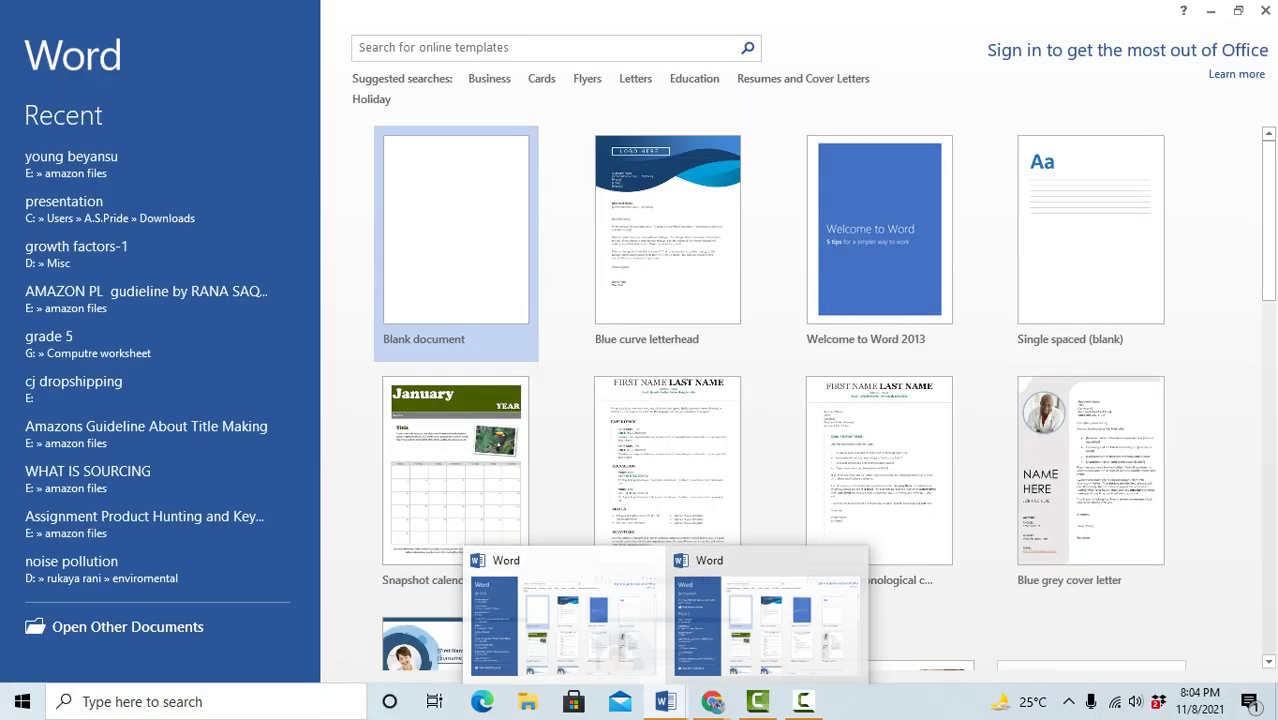
pyautogui.press('Return')
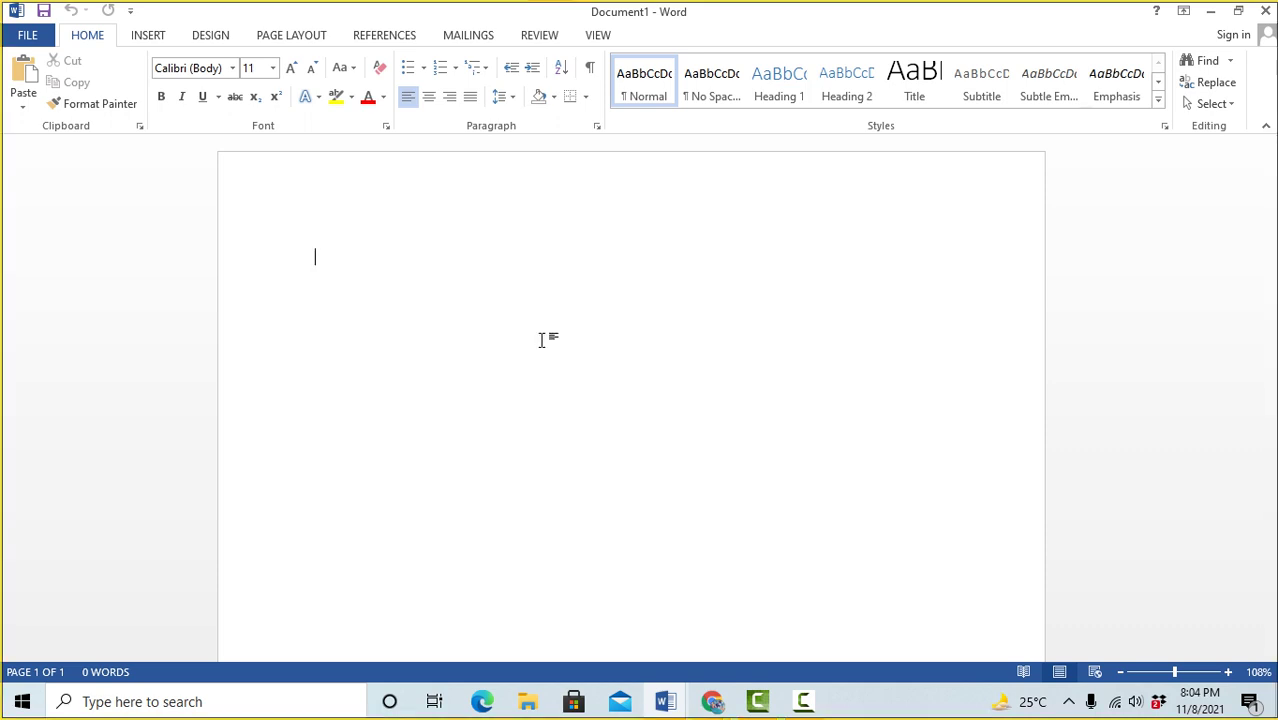
# - Capture a rectangular snip of the Word ribbon, view the save options for it, and close the snip without saving
pyautogui.press('super+shift+s')
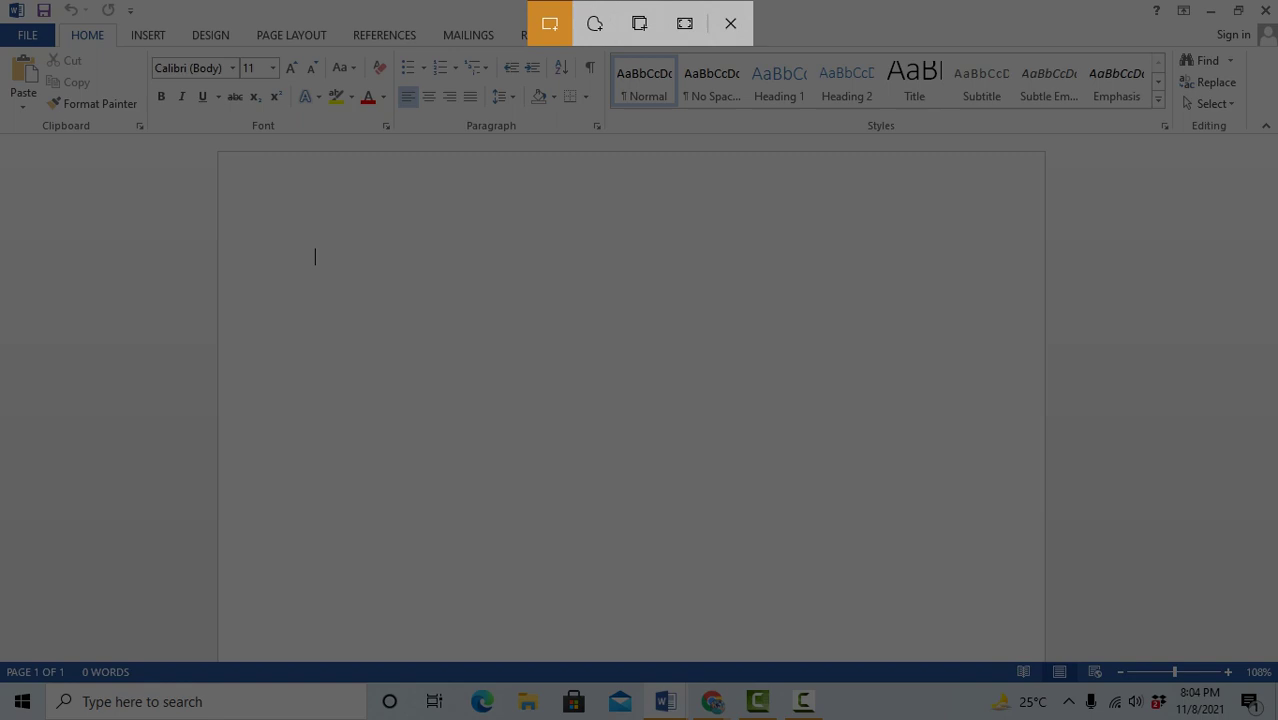
pyautogui.moveTo(44, 172)
pyautogui.mouseDown()
pyautogui.moveTo(50, 92)
pyautogui.moveTo(600, 0)
pyautogui.moveTo(1236, 0)
pyautogui.moveTo(1164, 8)
pyautogui.mouseUp()
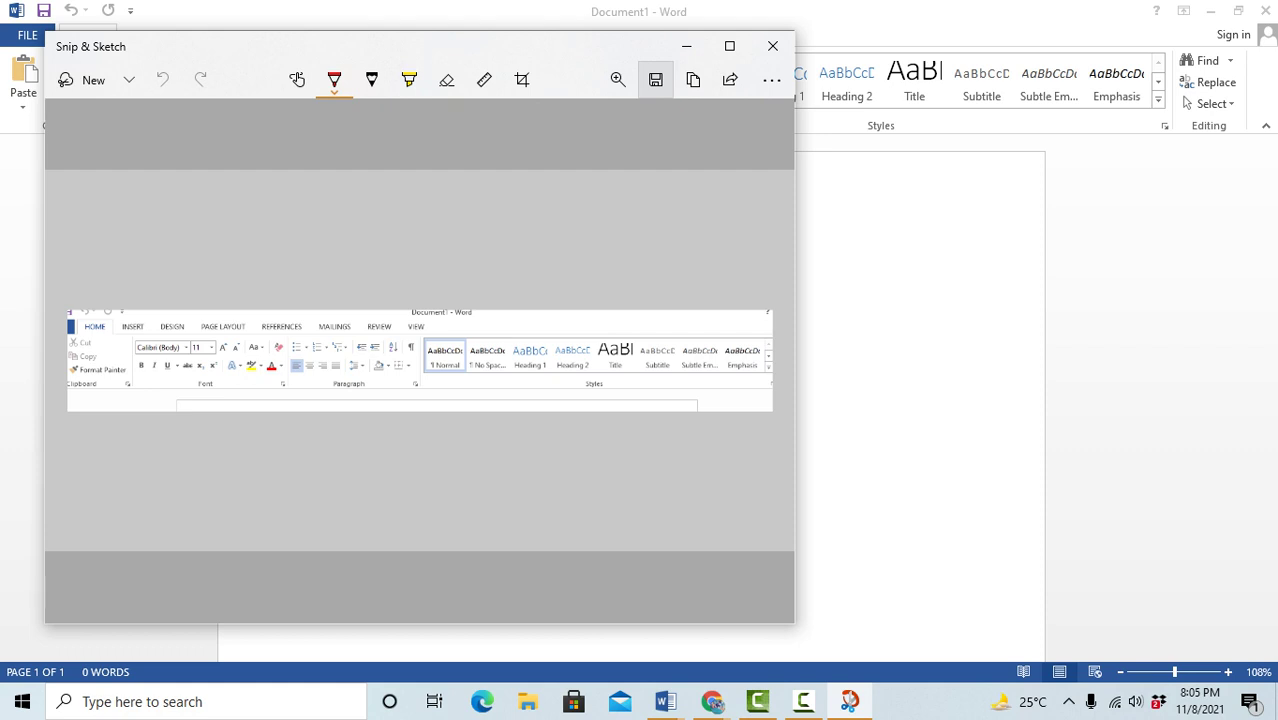
pyautogui.click(655, 79)
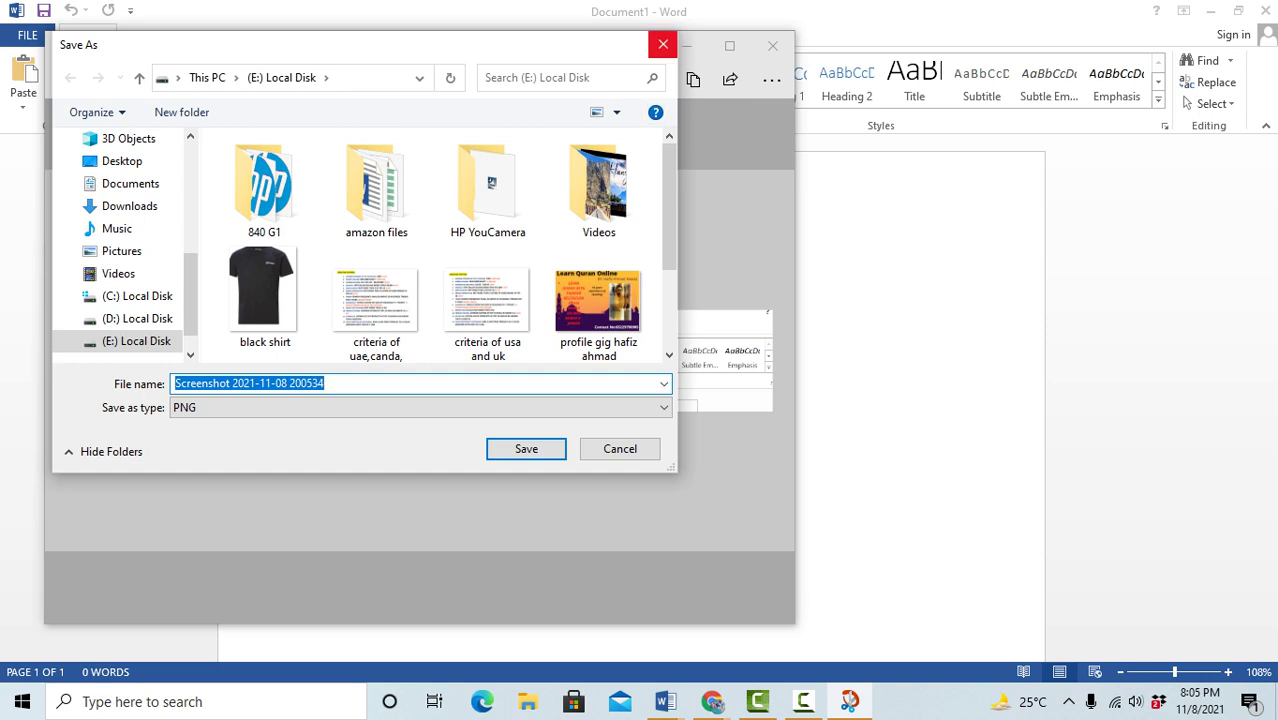
pyautogui.click(663, 44)
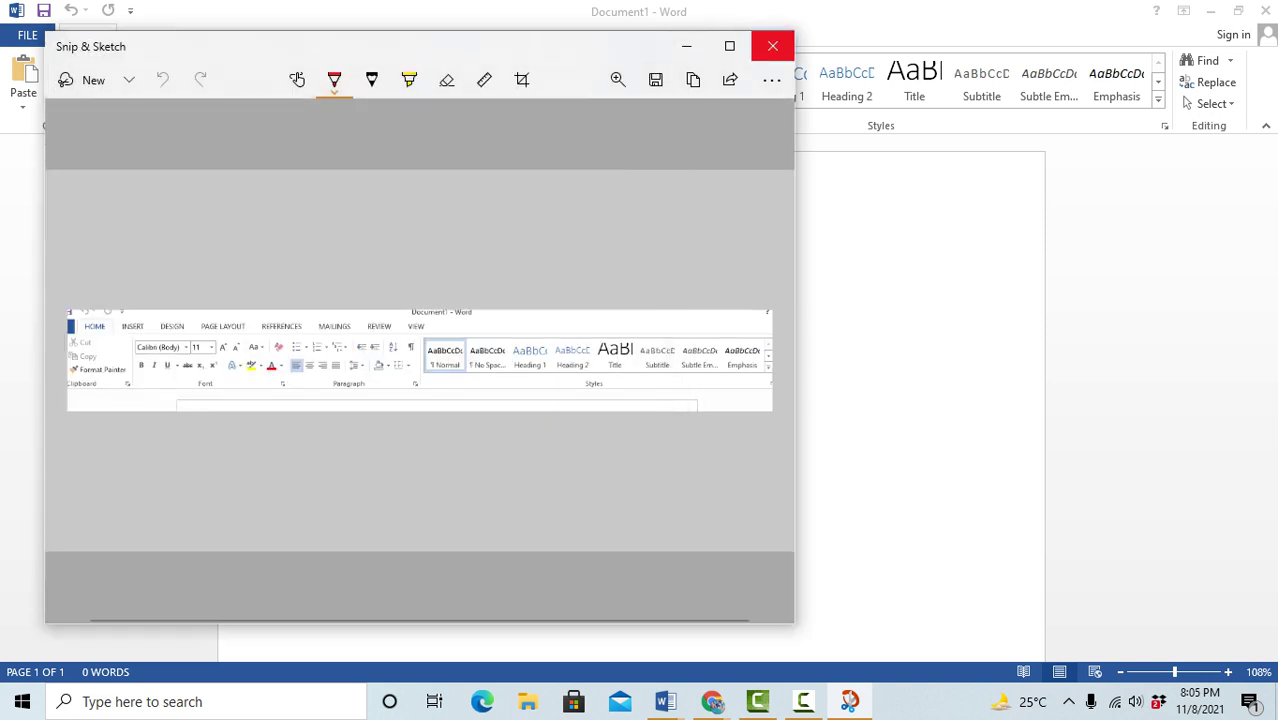
pyautogui.click(772, 45)
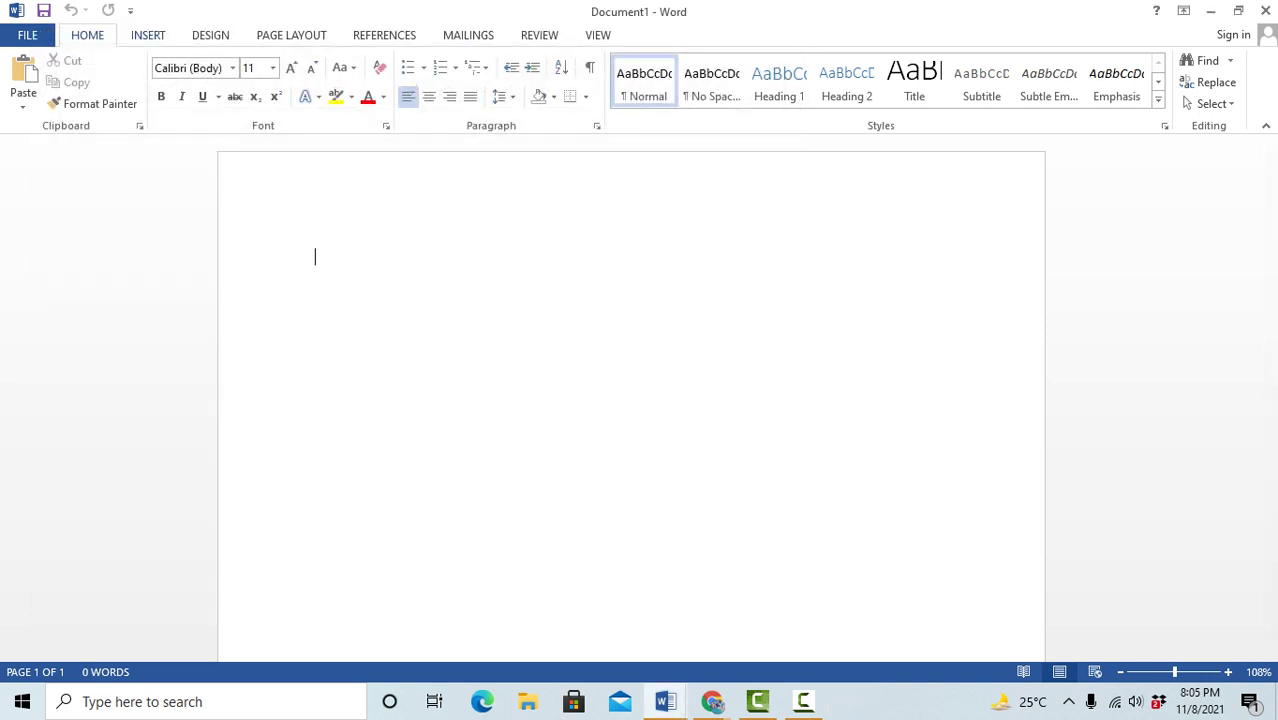
# - Insert the picture 555 from the Pictures folder into the blank document
pyautogui.click(148, 35)
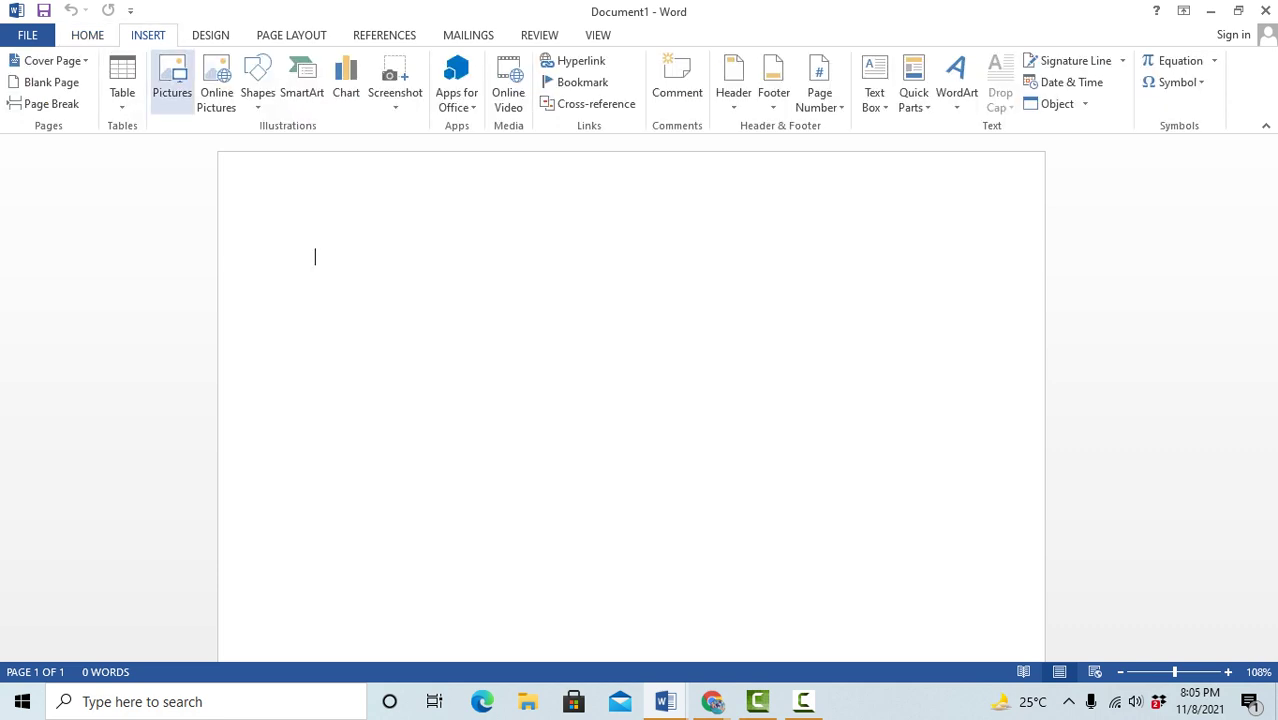
pyautogui.click(172, 80)
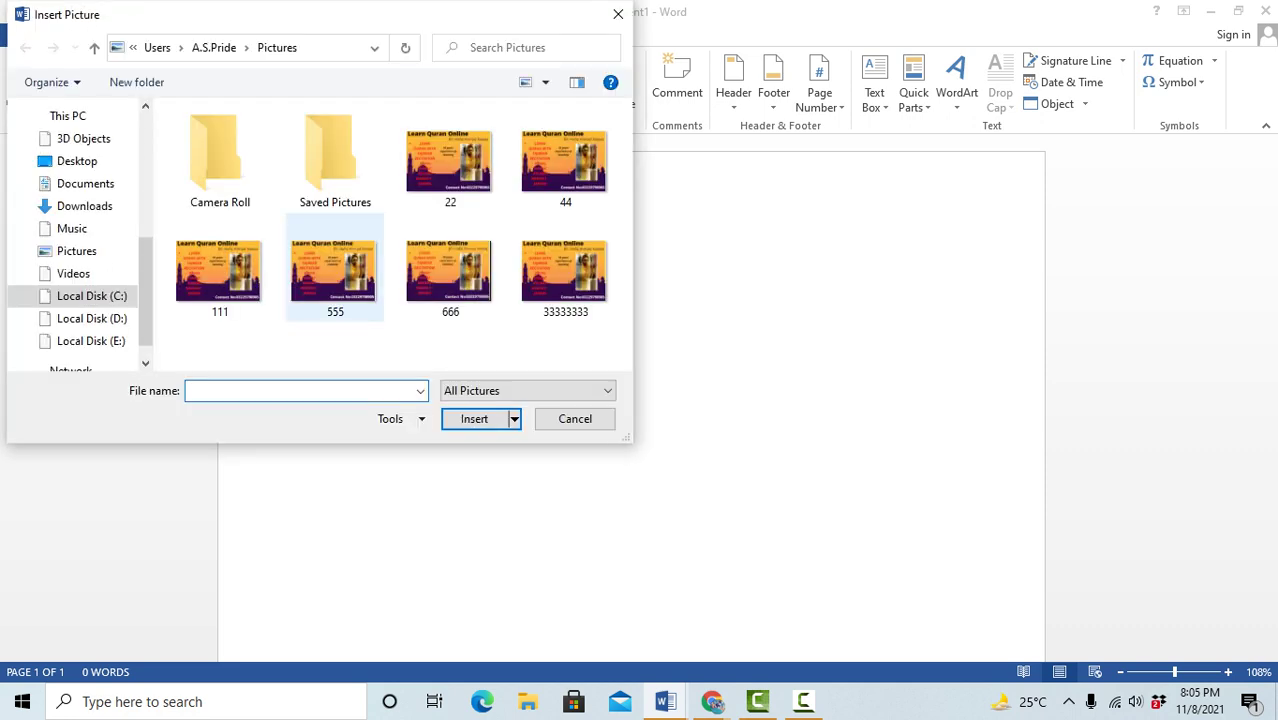
pyautogui.click(335, 270)
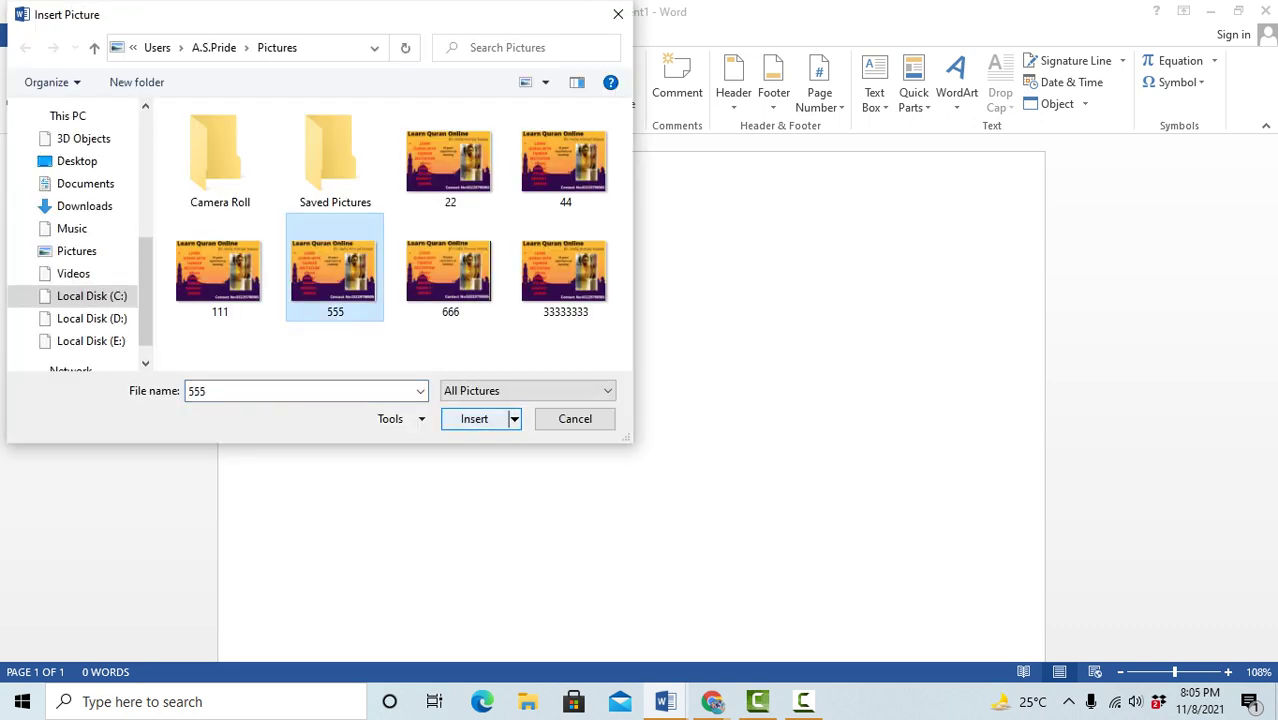
pyautogui.click(474, 418)
pyautogui.press('Tab')
pyautogui.press('Tab')
pyautogui.press('Tab')
pyautogui.press('Tab')
pyautogui.press('Tab')
pyautogui.press('Tab')
pyautogui.press('Tab')
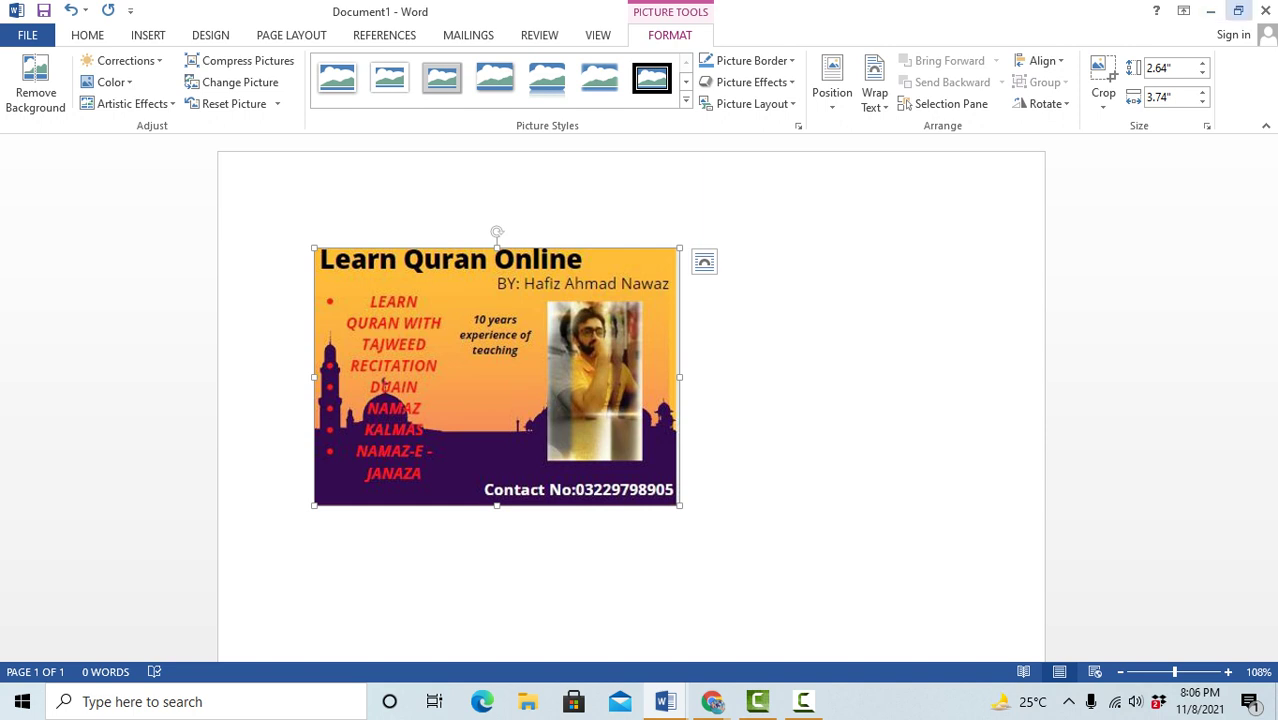
# - Switch to Chrome, close the product listing document, and bring up the Jungle Scout Create Listing page
pyautogui.hotkey('alt', 'Tab')
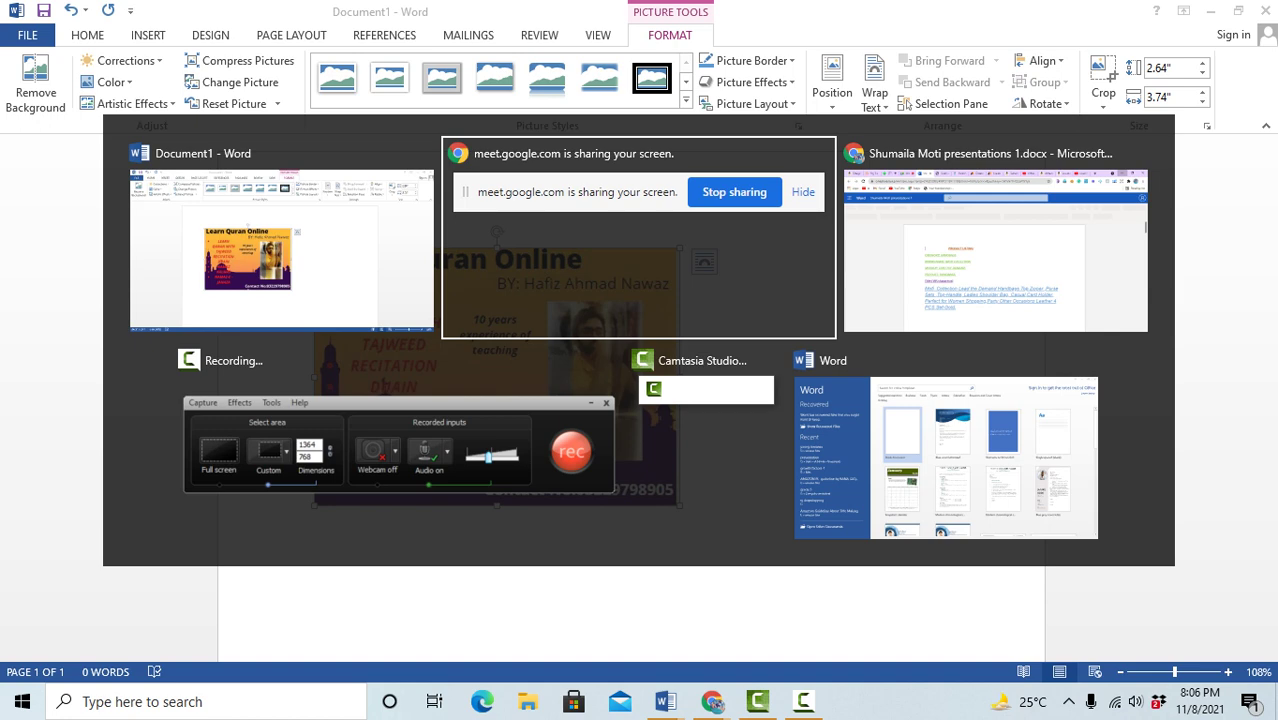
pyautogui.hotkey('alt', 'Tab')
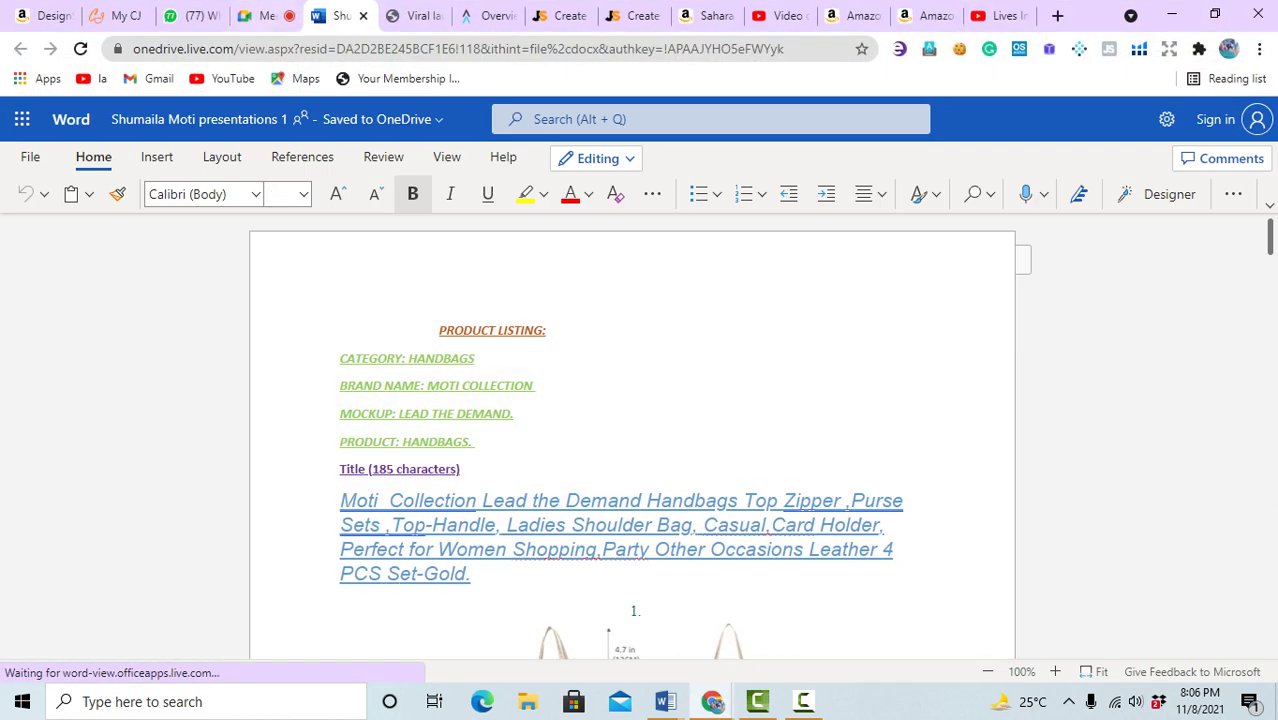
pyautogui.click(363, 15)
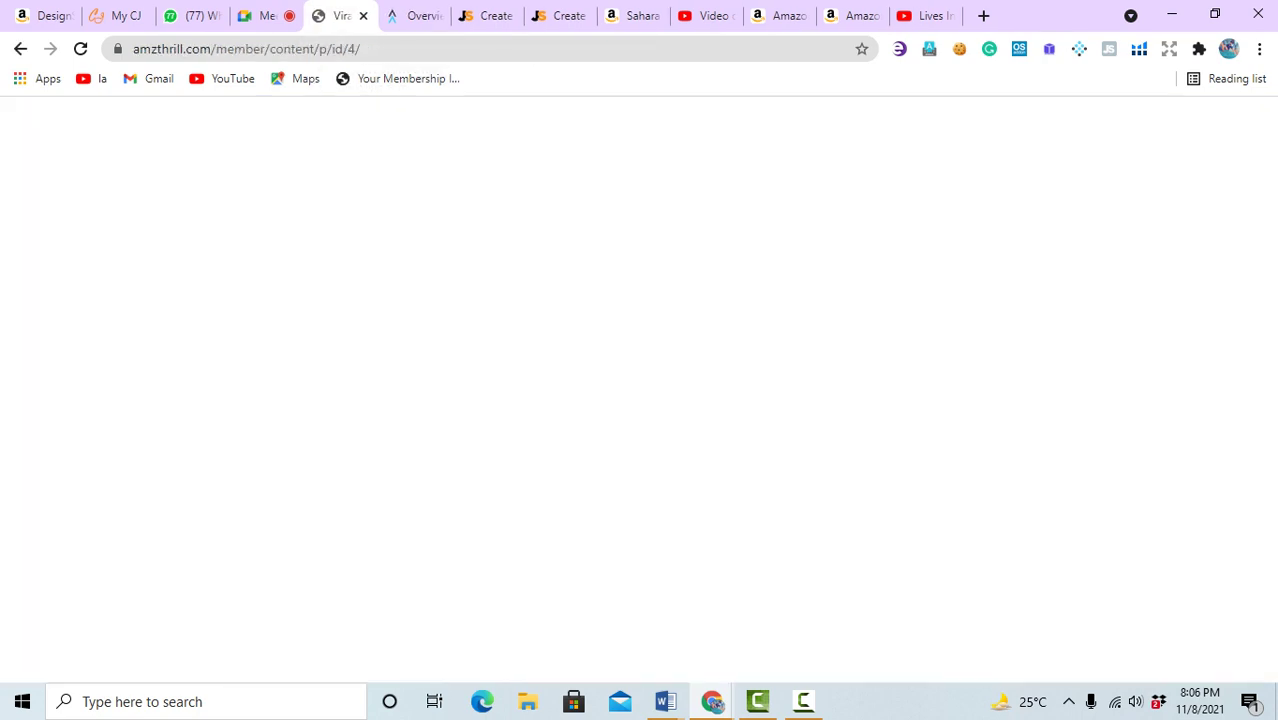
pyautogui.click(265, 15)
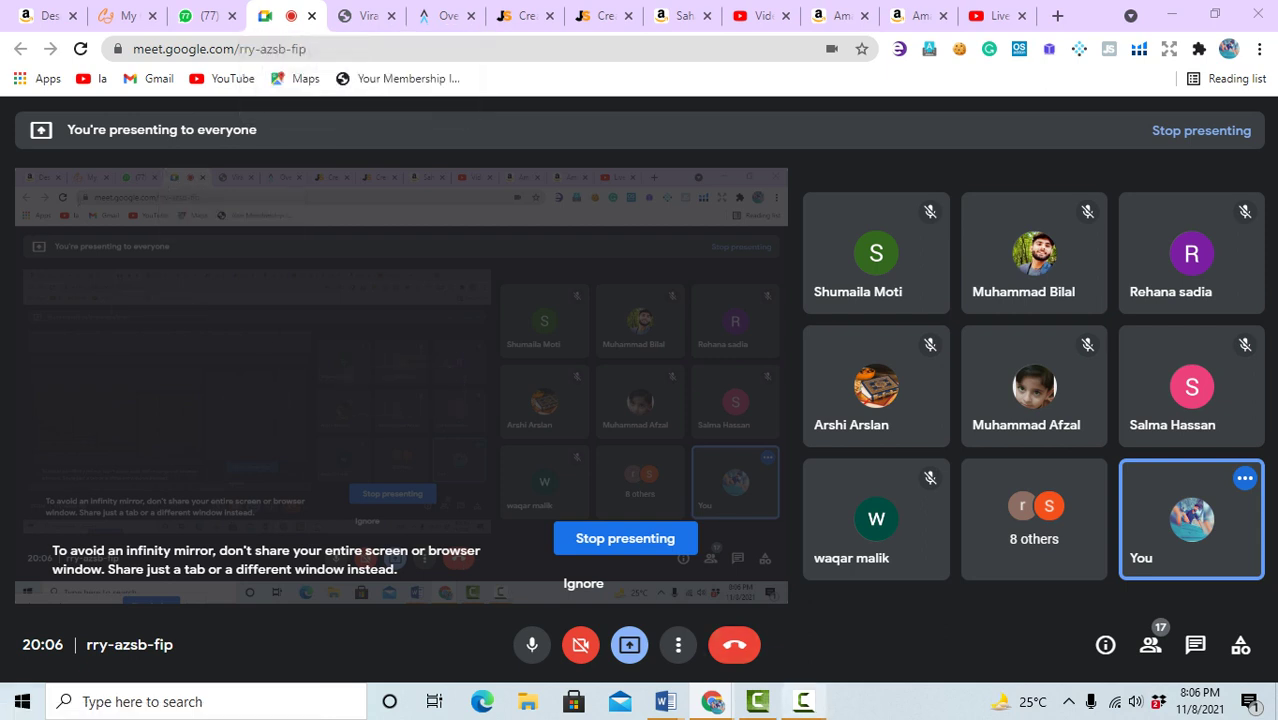
pyautogui.moveTo(803, 701)
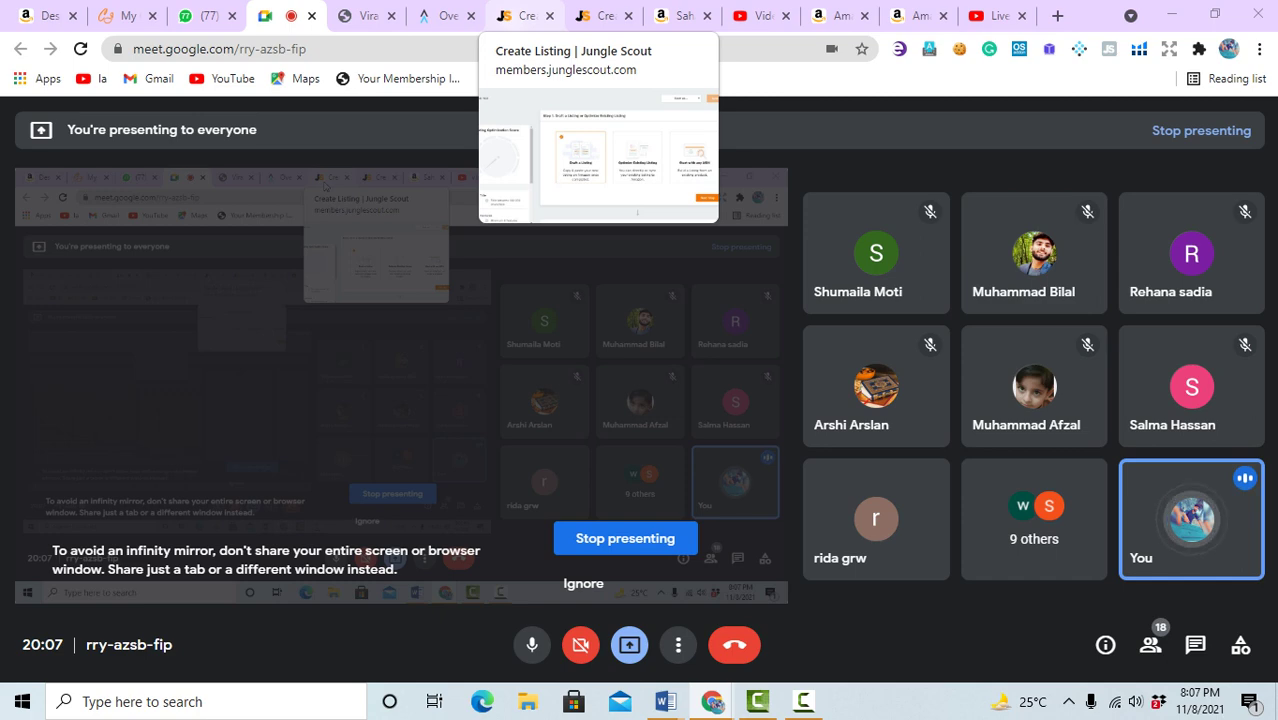
pyautogui.click(525, 15)
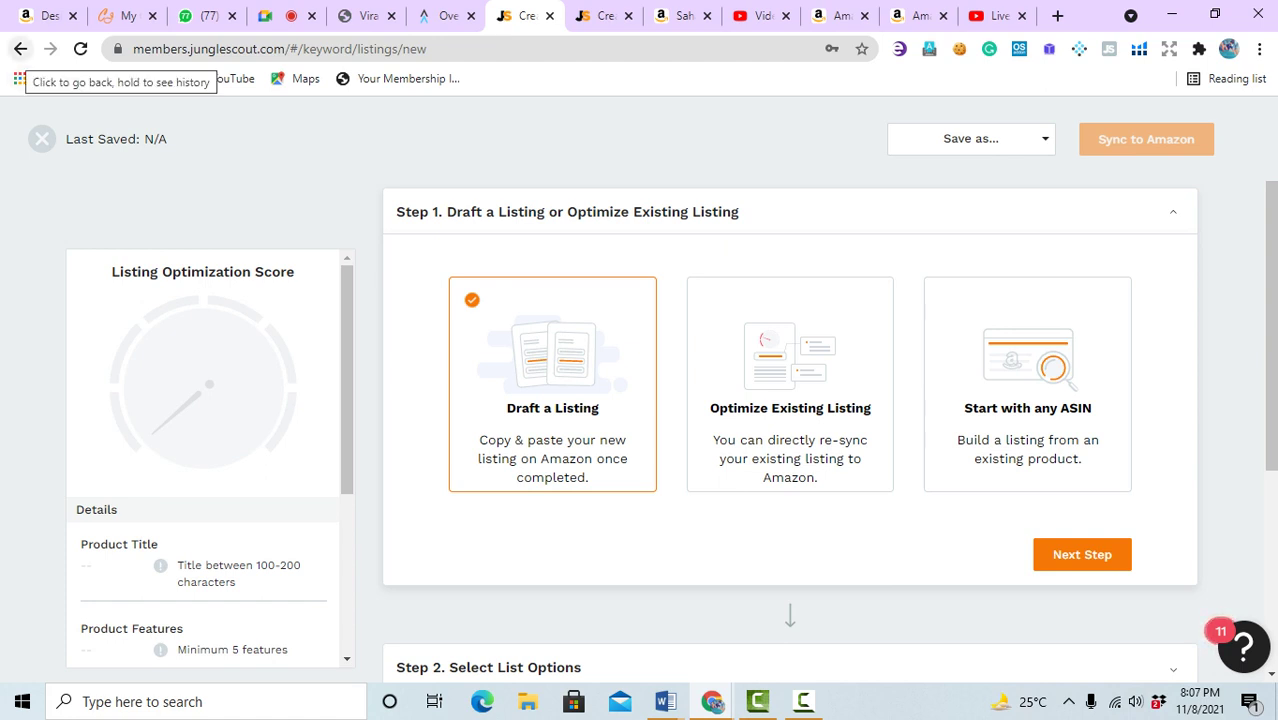
# - Return to the Listing Builder overview, look over the navigation sections, and start a new listing from the welcome area
pyautogui.click(20, 49)
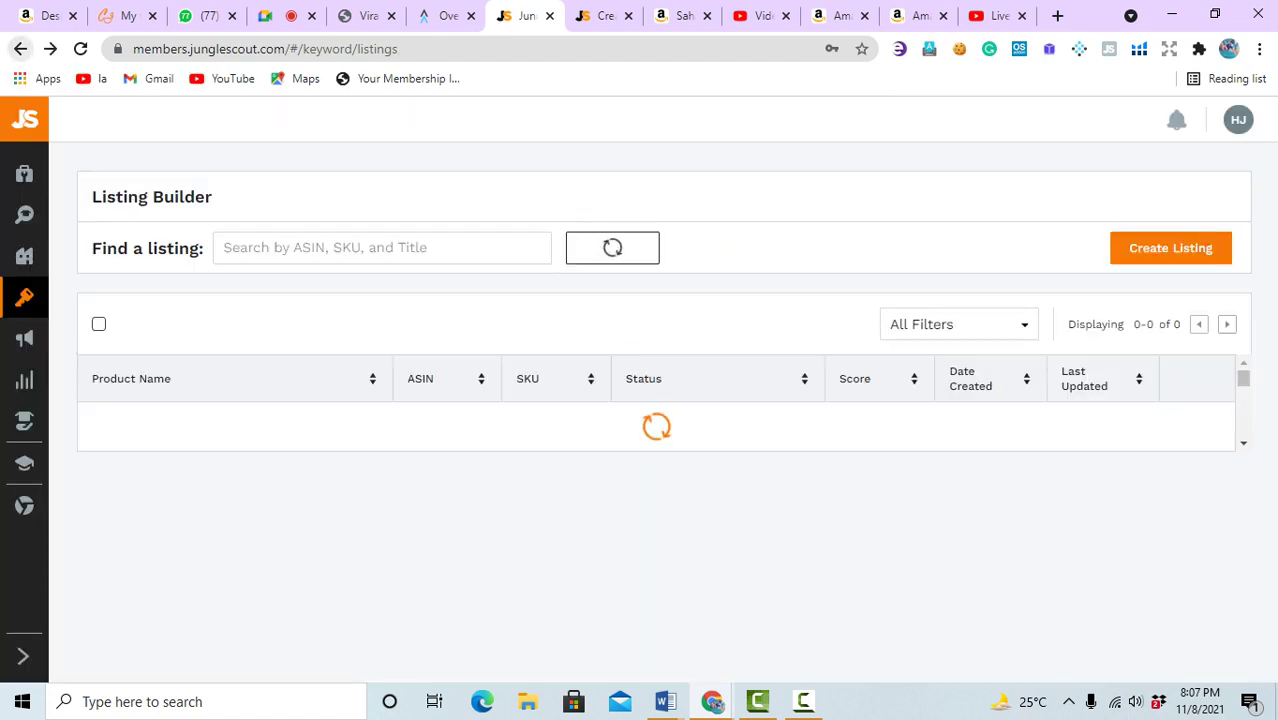
pyautogui.moveTo(25, 256)
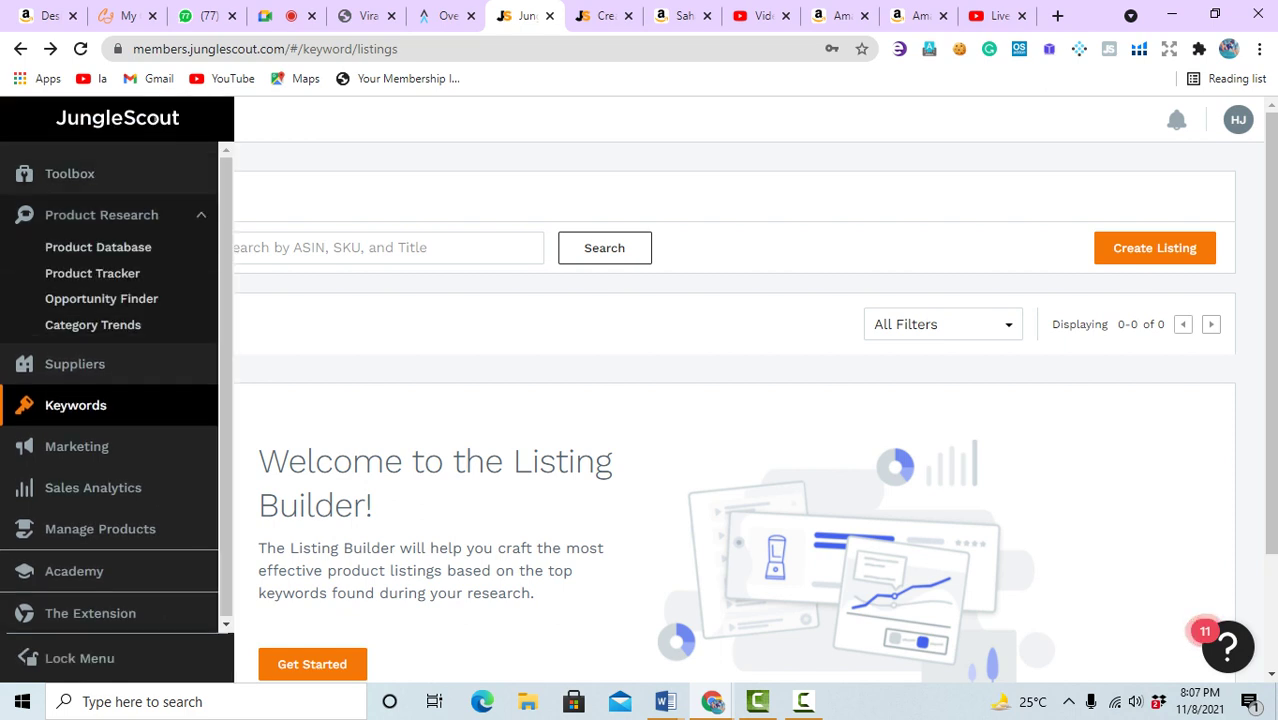
pyautogui.moveTo(80, 405)
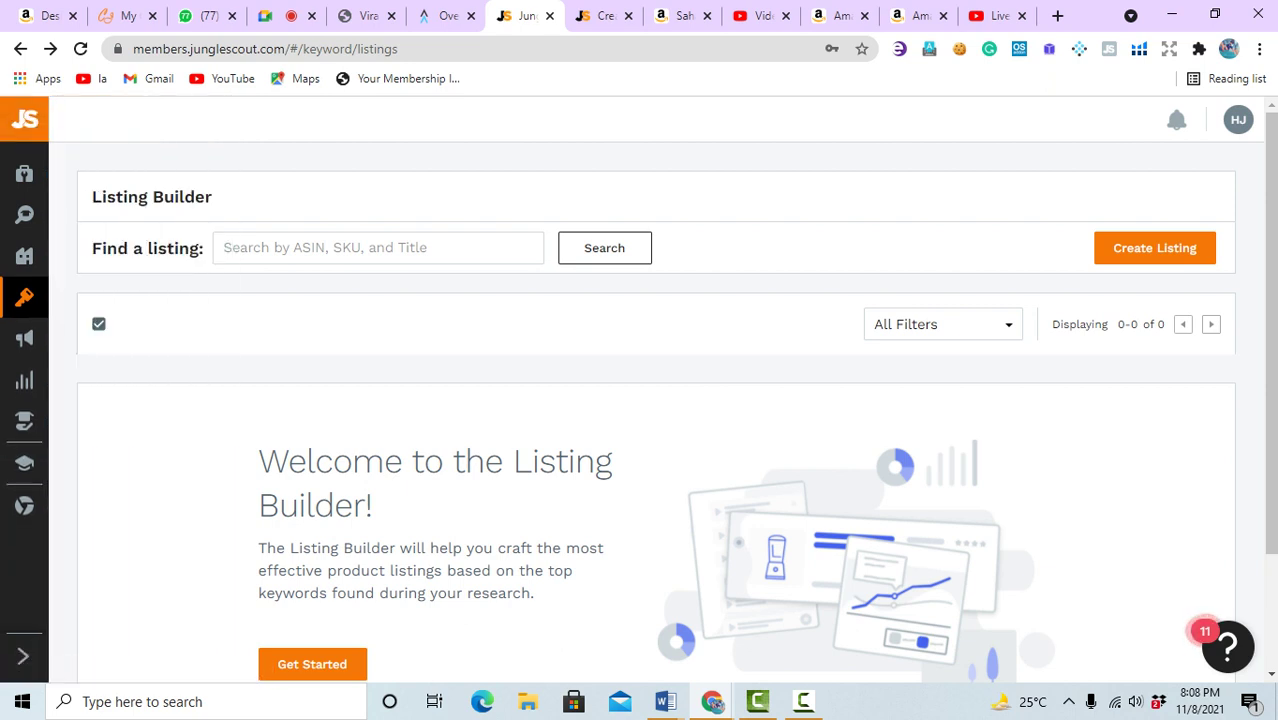
pyautogui.click(312, 664)
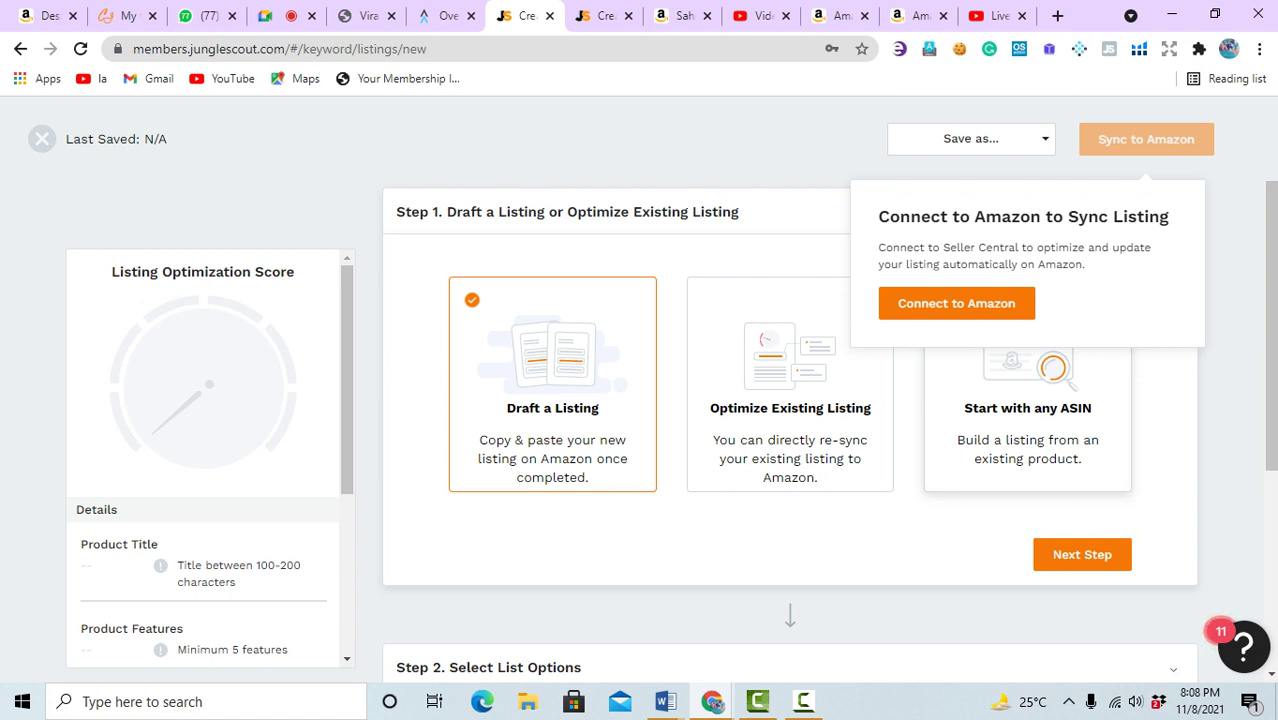
# - Base the new listing on any ASIN and view the marketplace choices, keeping the United States
pyautogui.click(1027, 400)
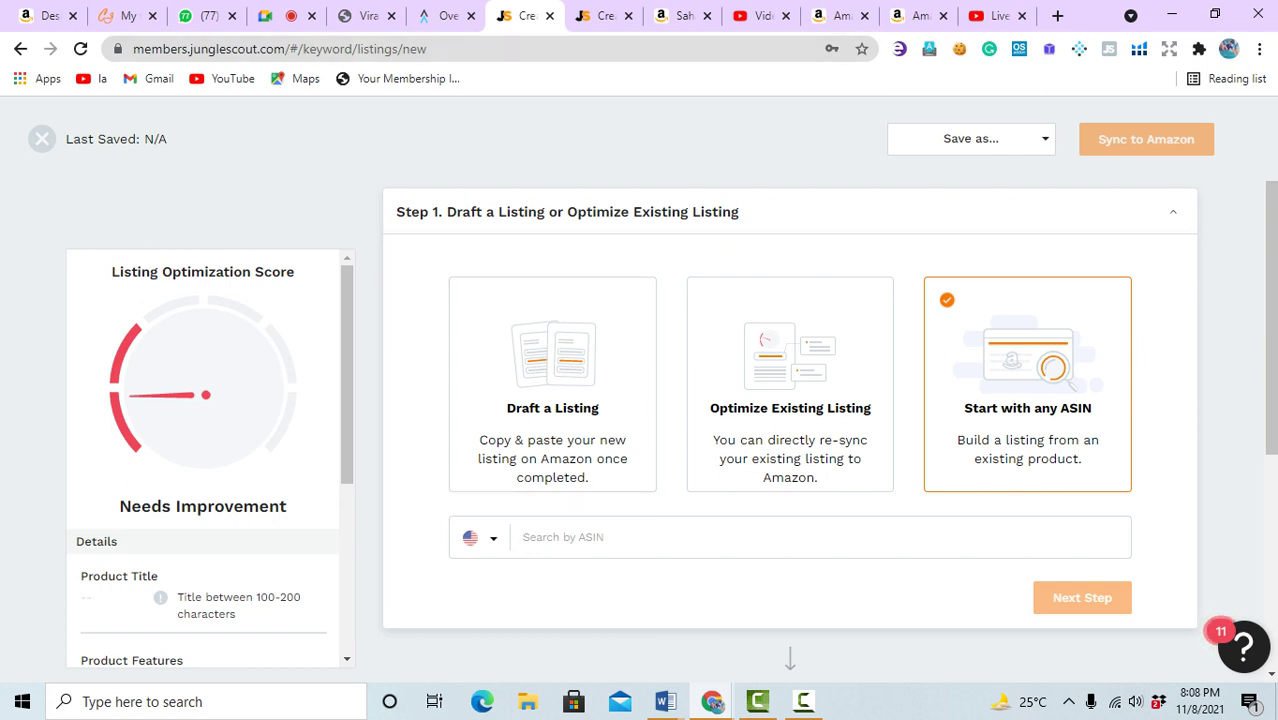
pyautogui.click(480, 538)
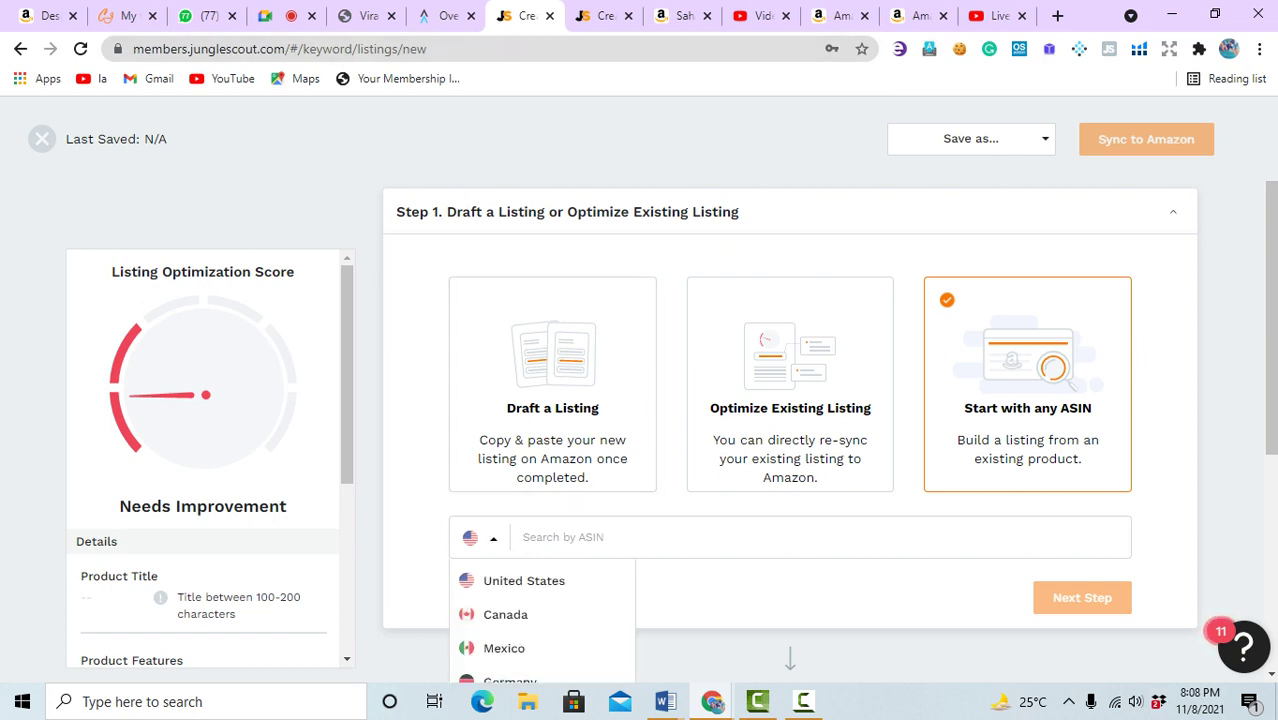
pyautogui.press('Escape')
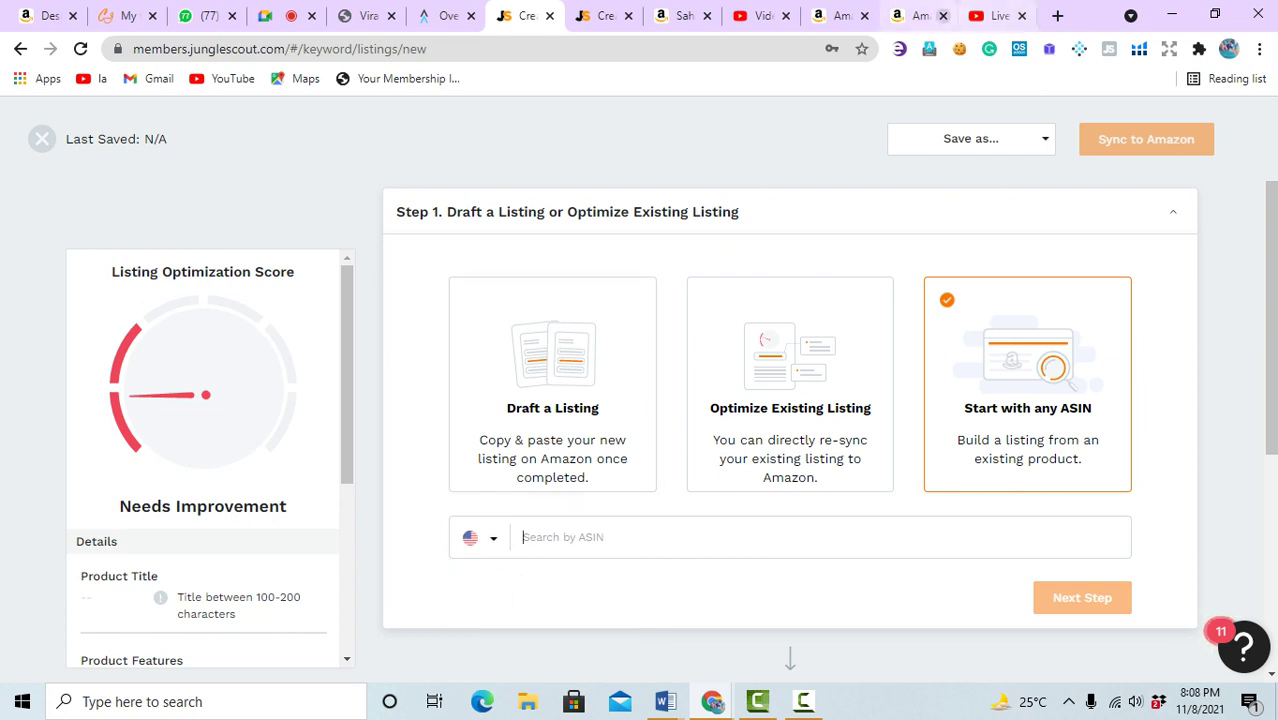
# - Copy the ASIN B06Y2HZJMJ from the product information of the Zak Designs Paw Patrol water bottle on Amazon
pyautogui.click(918, 15)
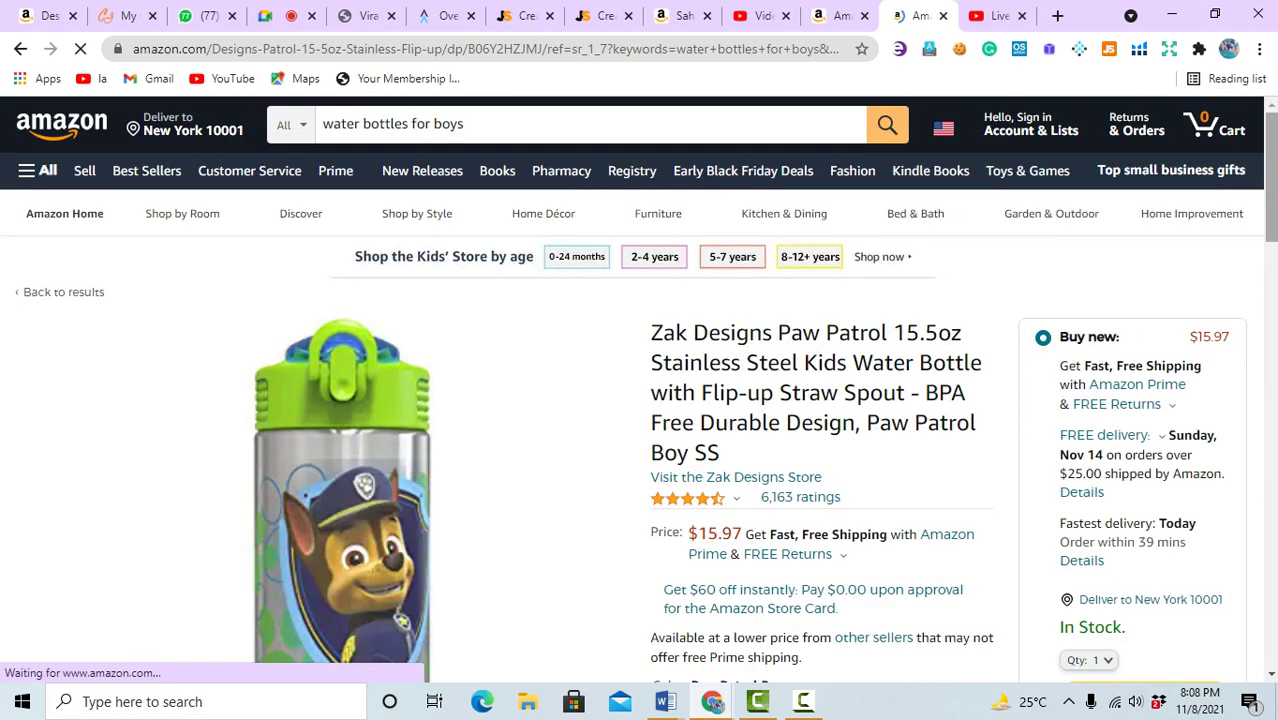
pyautogui.scroll(-20, 640, 400)
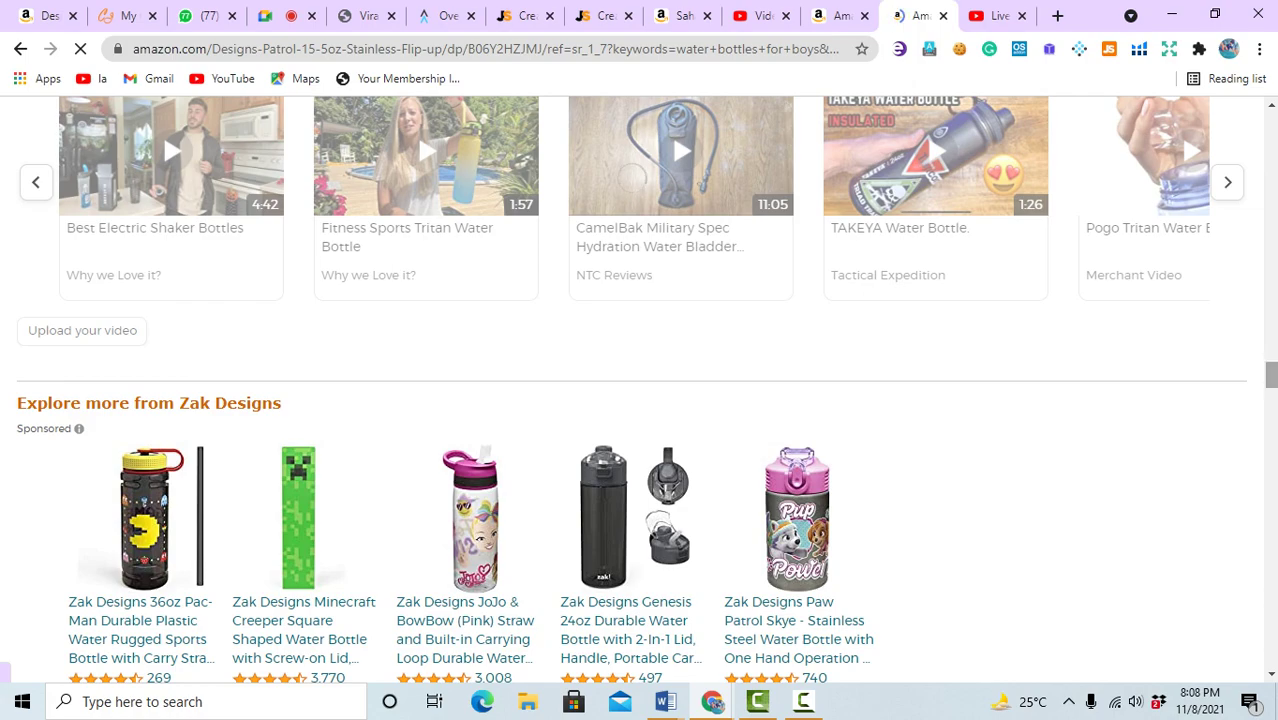
pyautogui.scroll(15, 640, 390)
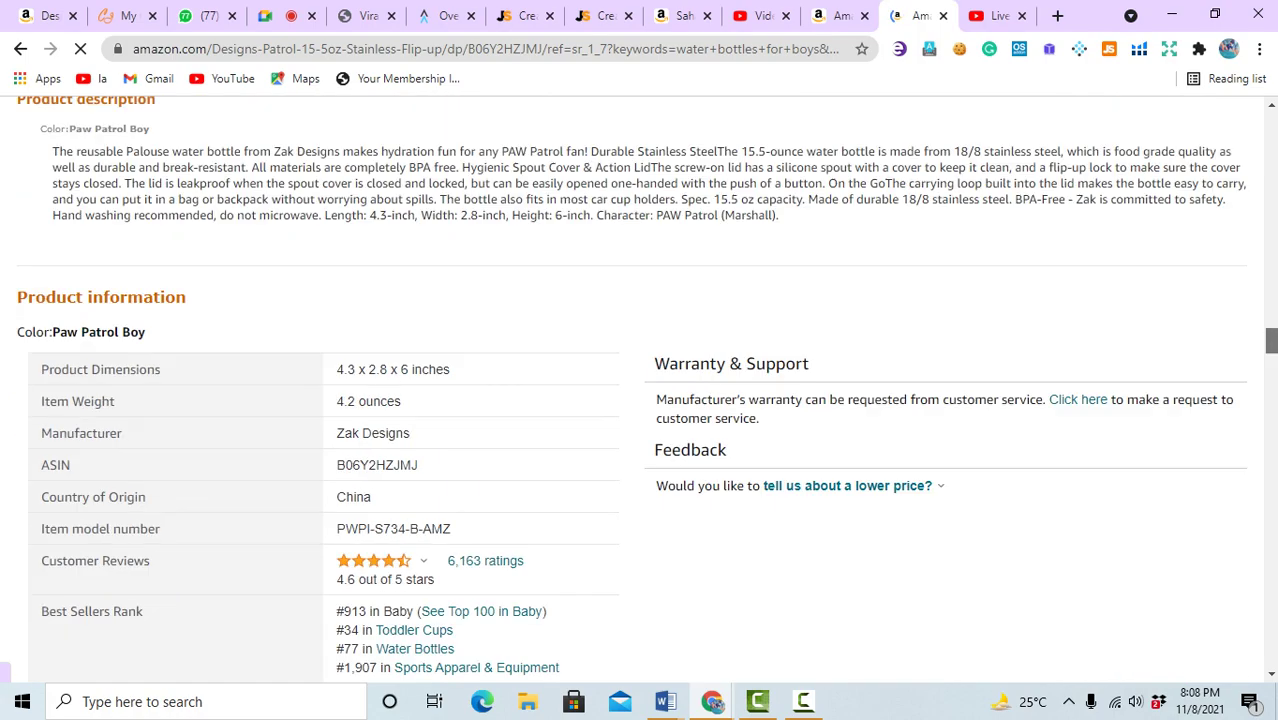
pyautogui.scroll(-5, 640, 390)
pyautogui.scroll(2, 640, 390)
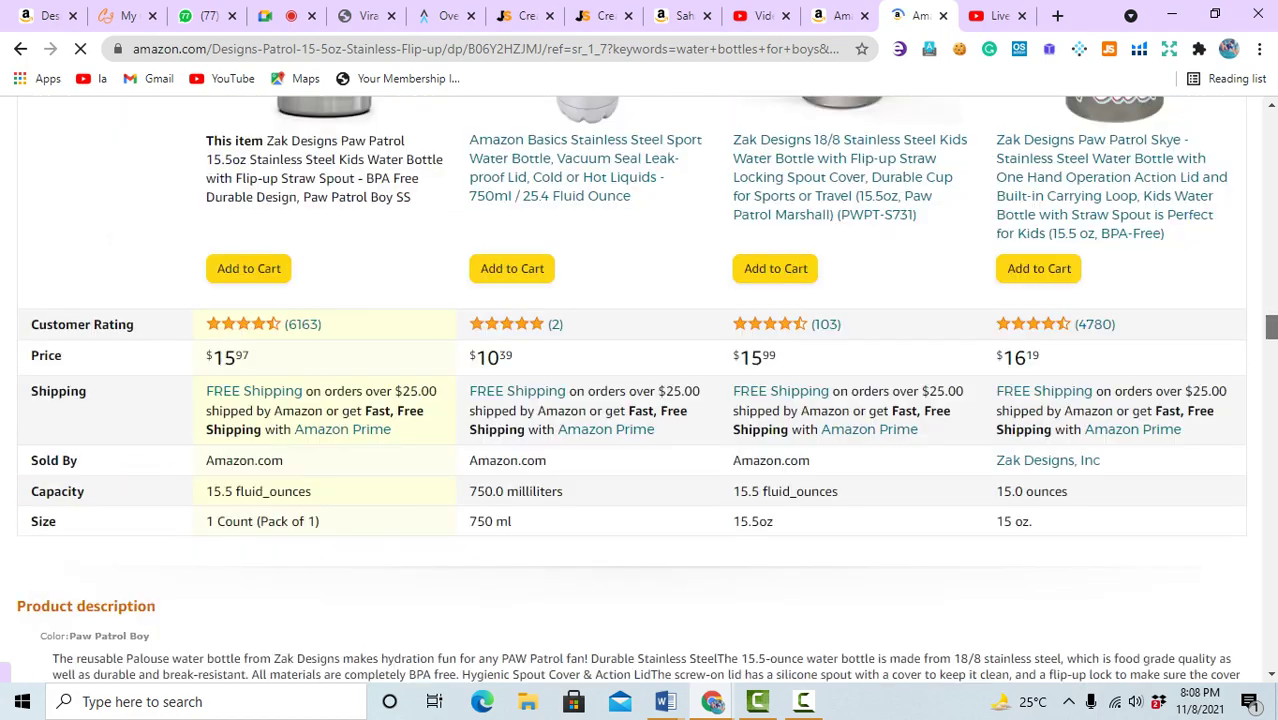
pyautogui.scroll(-2, 640, 390)
pyautogui.scroll(2, 640, 390)
pyautogui.scroll(1, 640, 390)
pyautogui.scroll(-7, 640, 390)
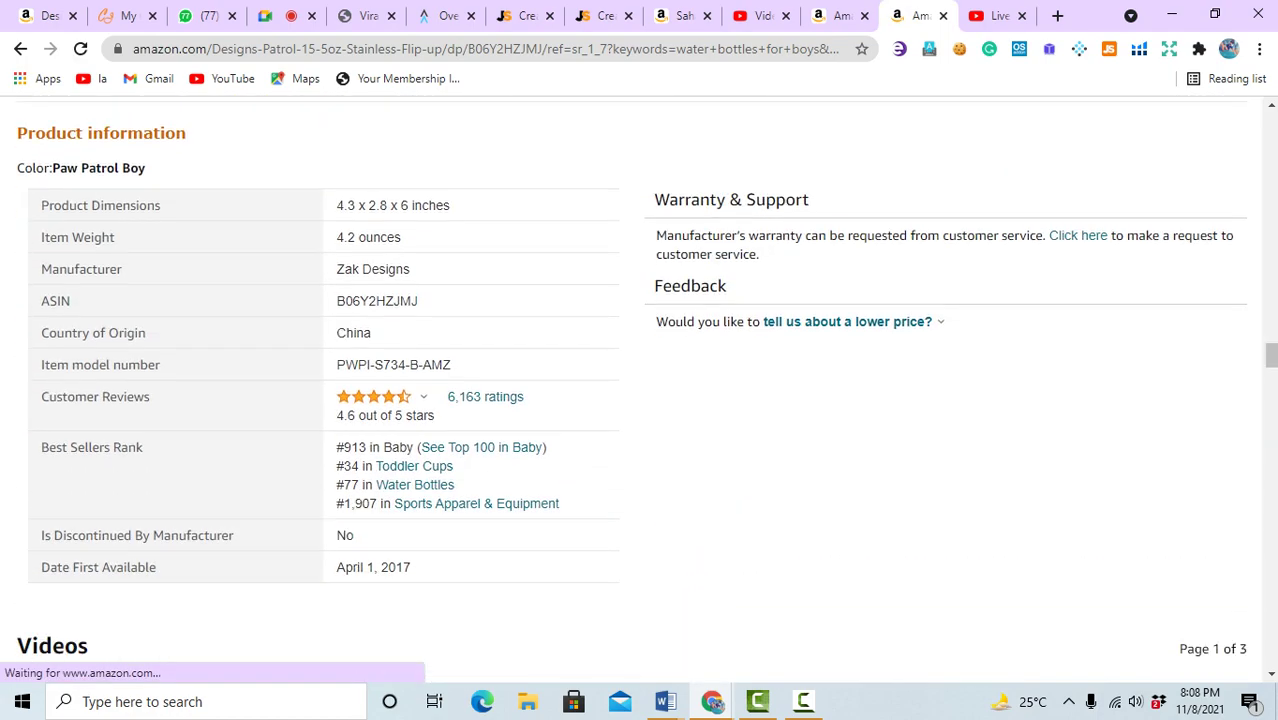
pyautogui.moveTo(420, 301); pyautogui.dragTo(334, 301)
pyautogui.hotkey('ctrl', 'c')
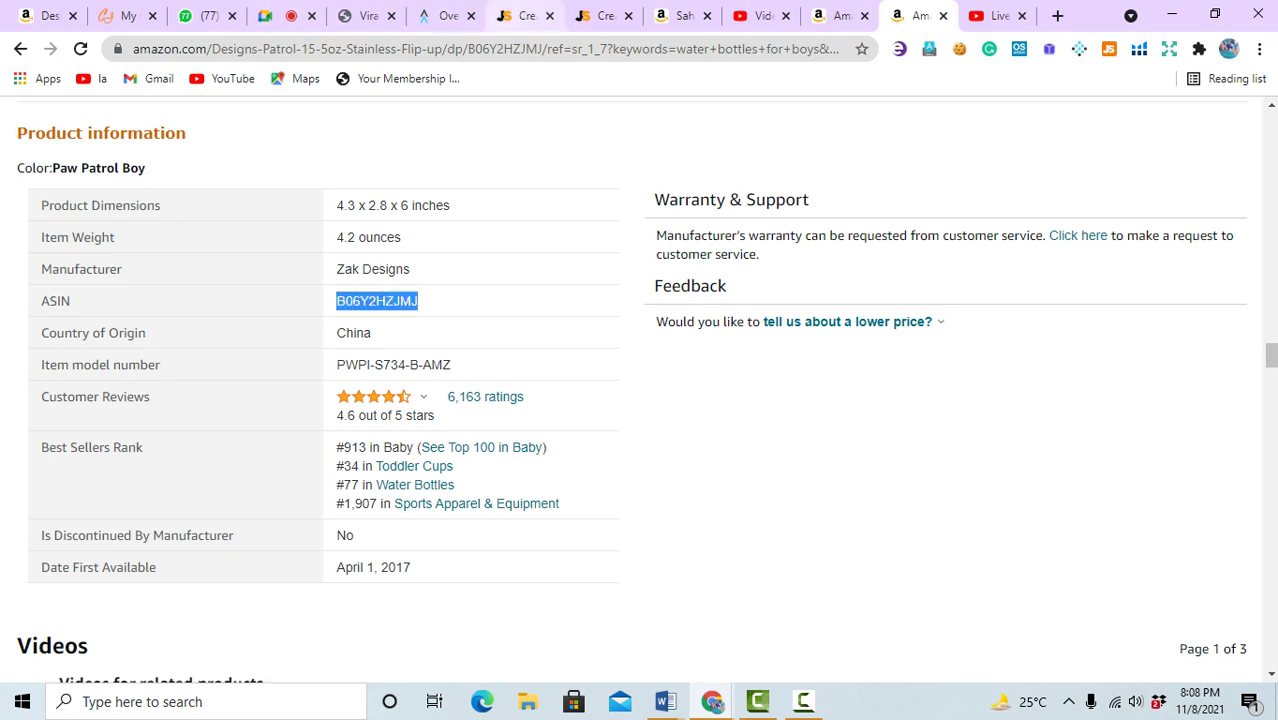
# - Enter the ASIN B06Y2HZJMJ in the Jungle Scout listing and proceed to the keyword list options
pyautogui.click(522, 15)
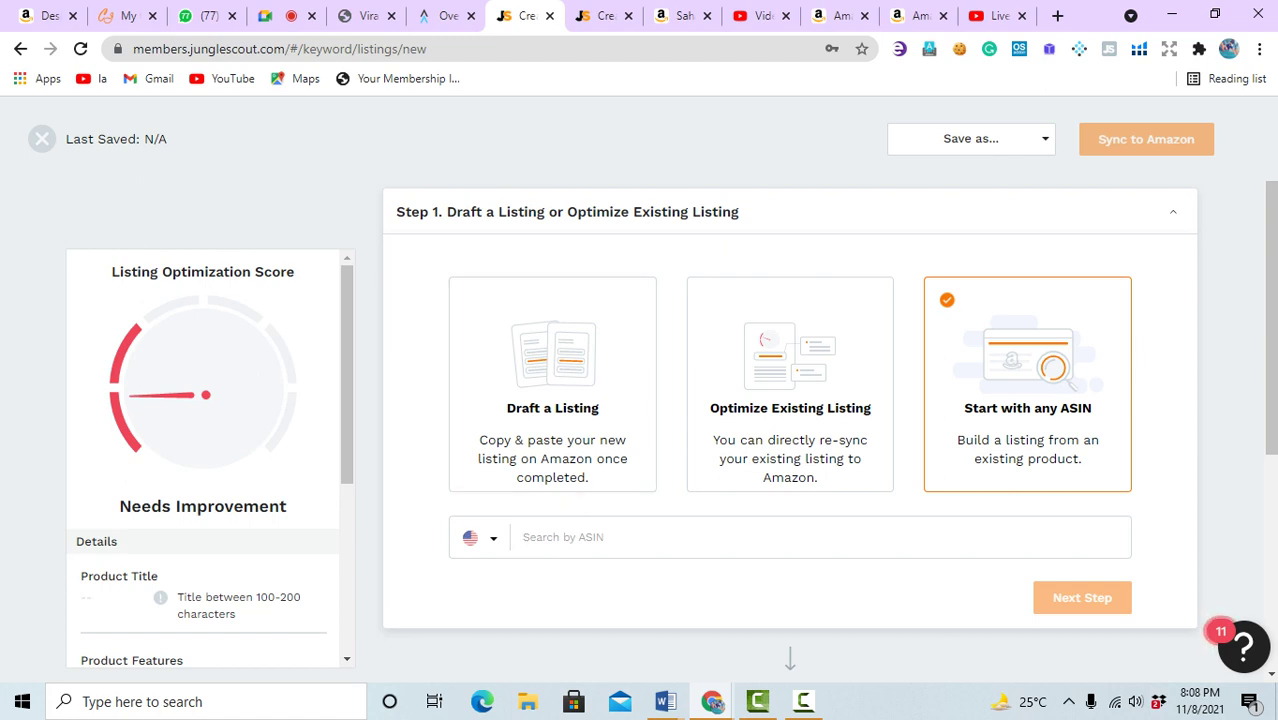
pyautogui.hotkey('ctrl', 'v')
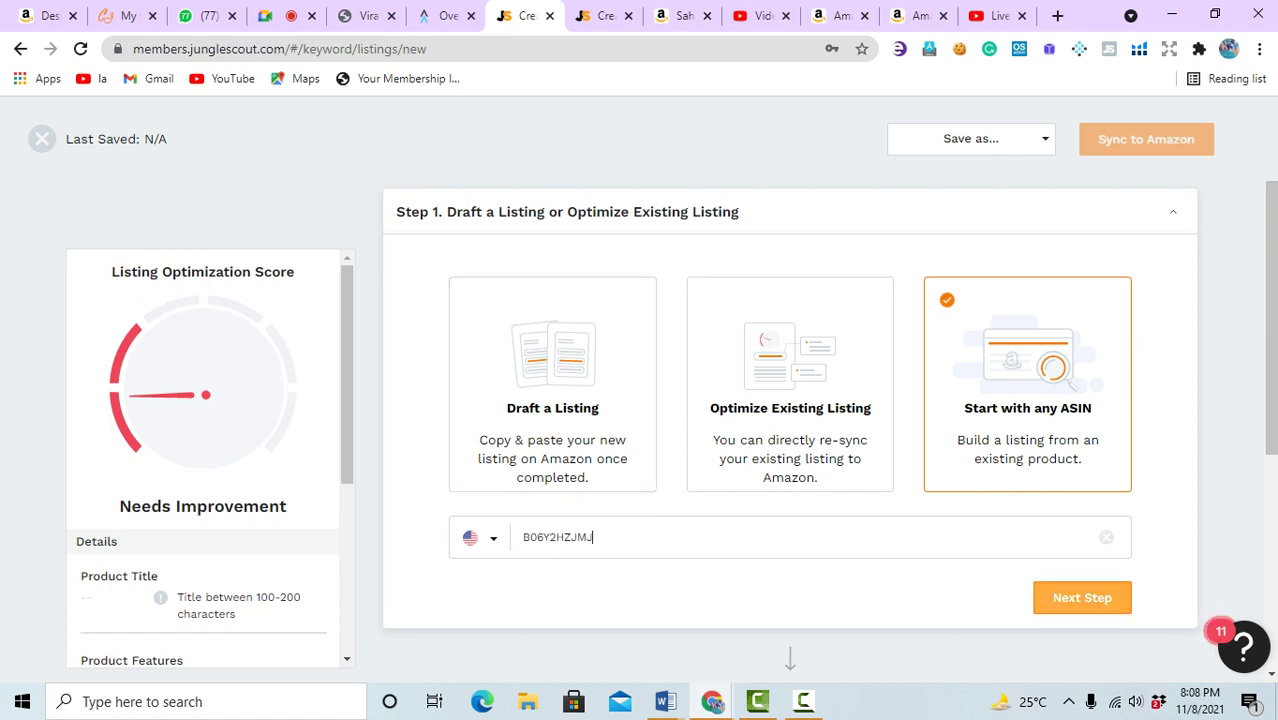
pyautogui.press('Return')
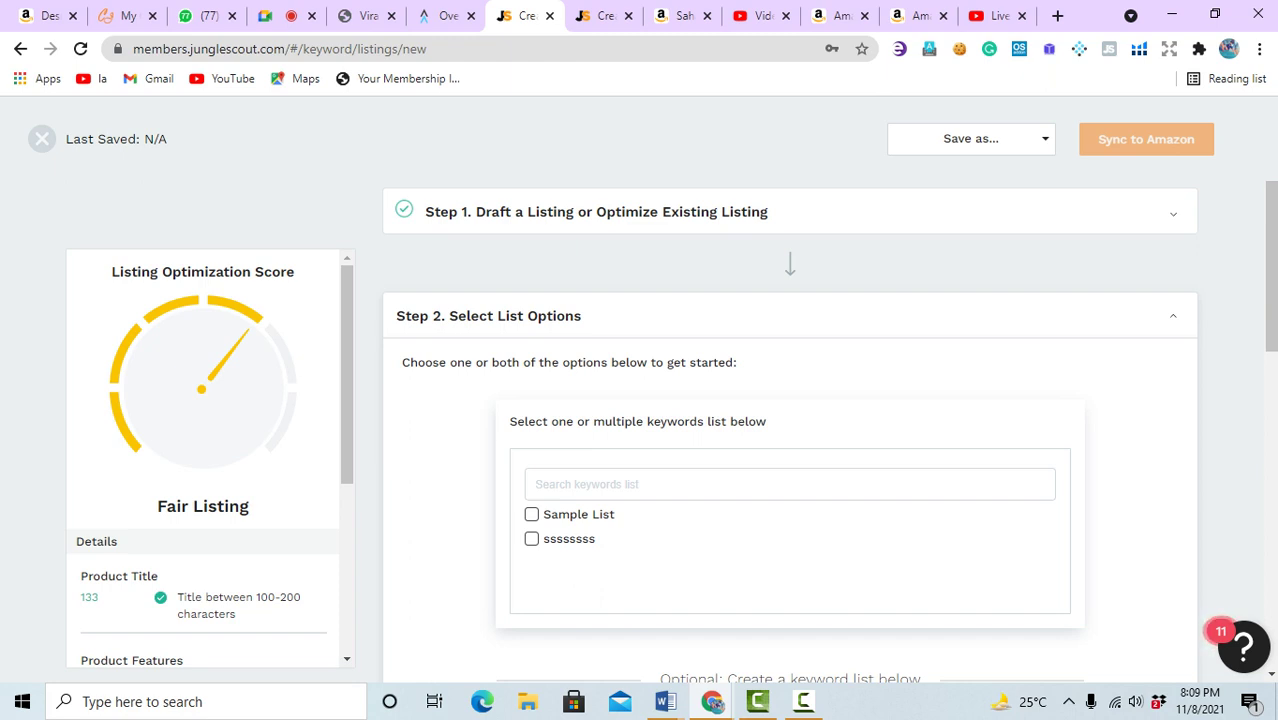
pyautogui.moveTo(712, 701)
pyautogui.click(531, 538)
pyautogui.scroll(-3, 790, 430)
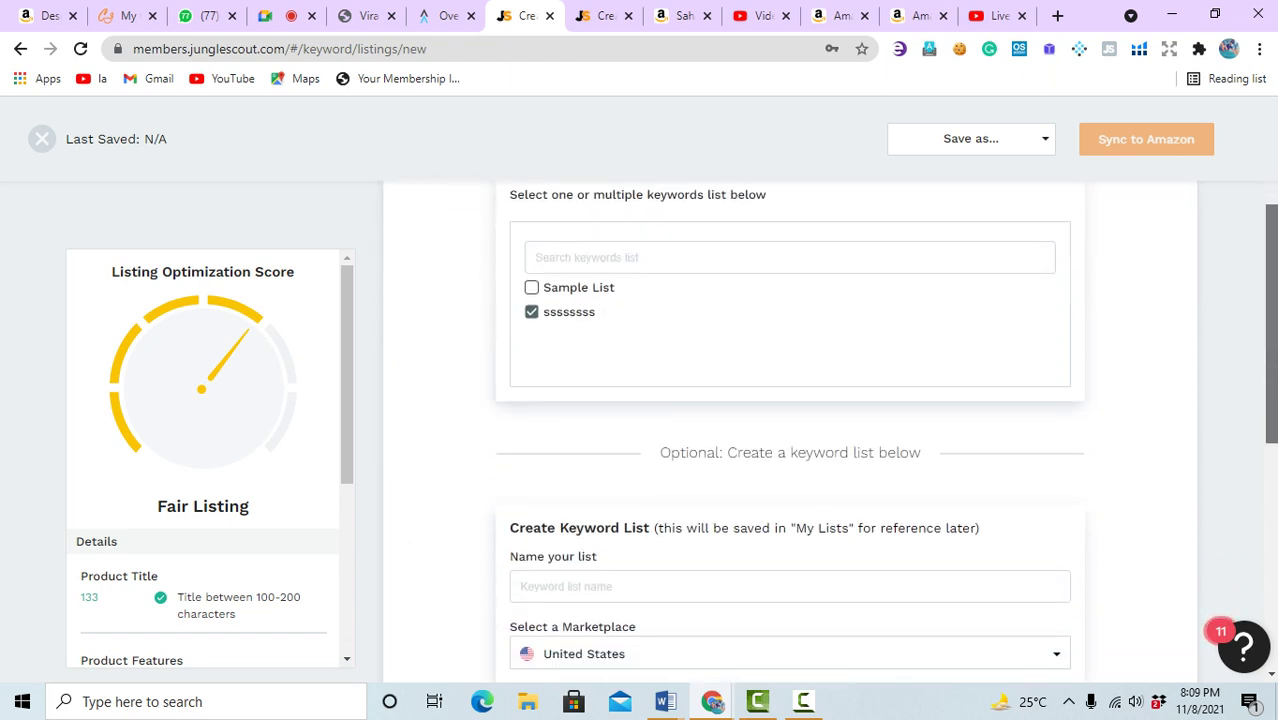
pyautogui.scroll(-2, 790, 430)
pyautogui.scroll(3, 790, 430)
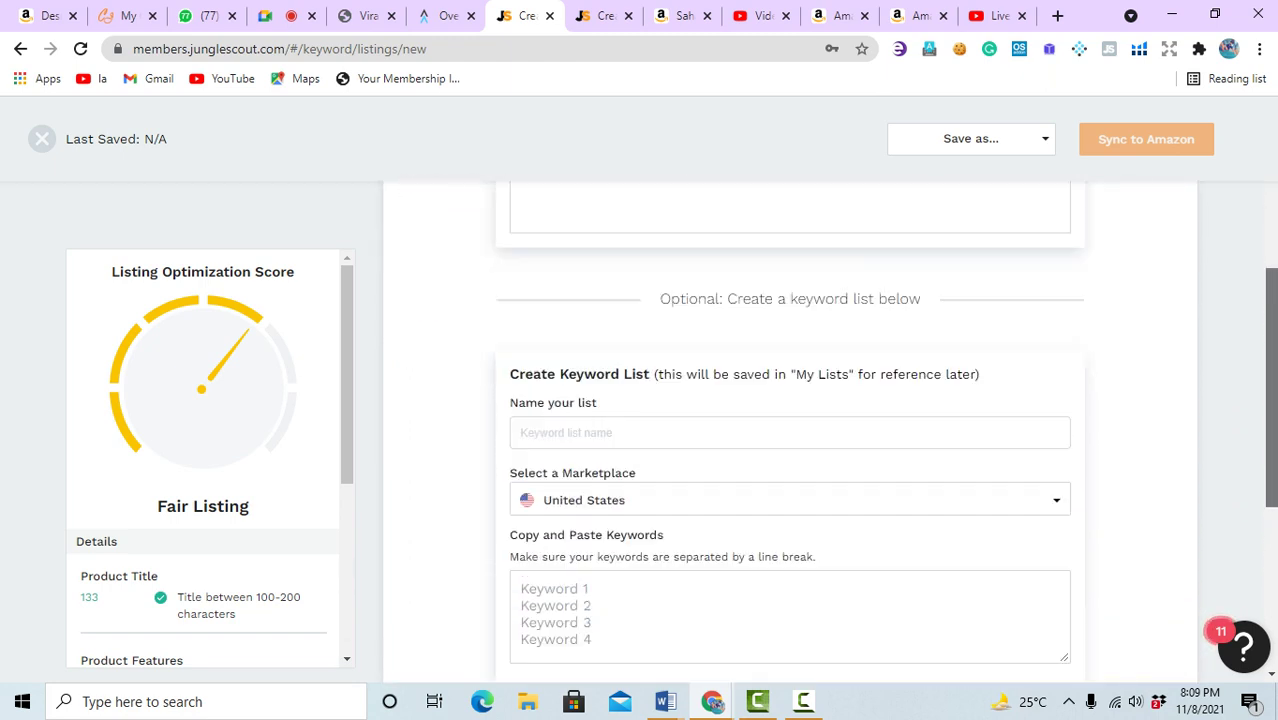
pyautogui.scroll(1, 790, 430)
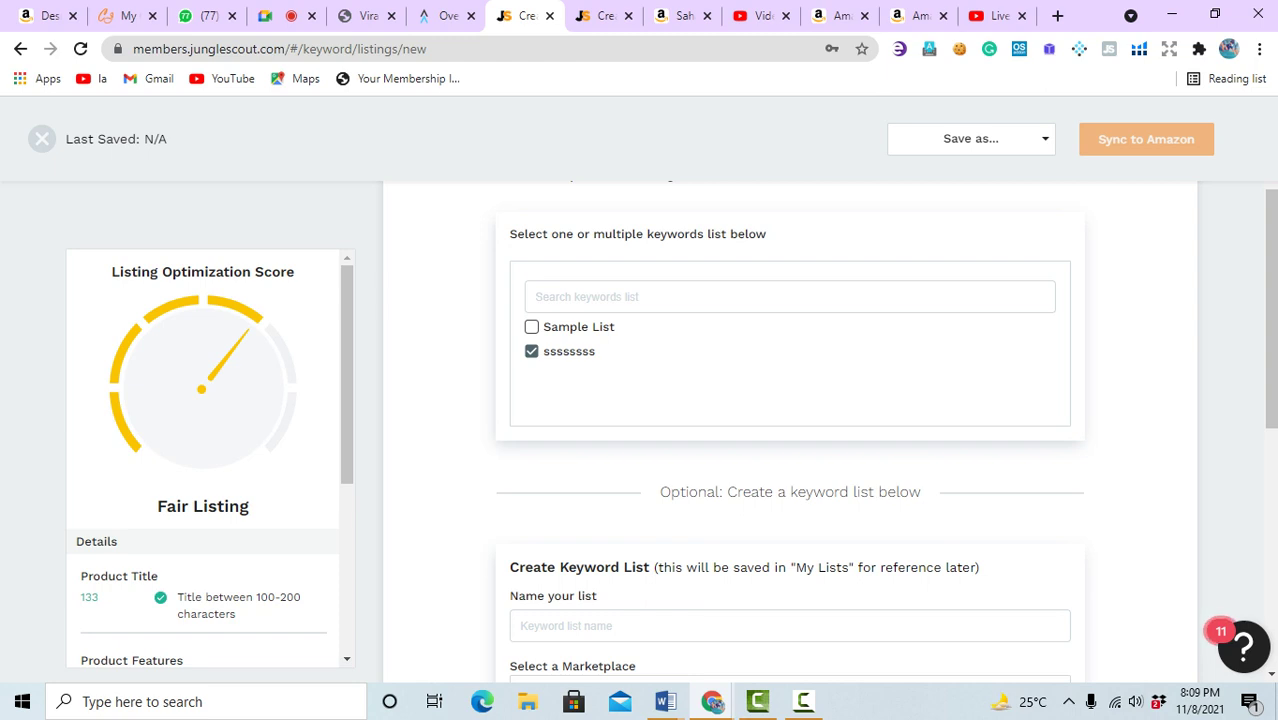
pyautogui.click(531, 351)
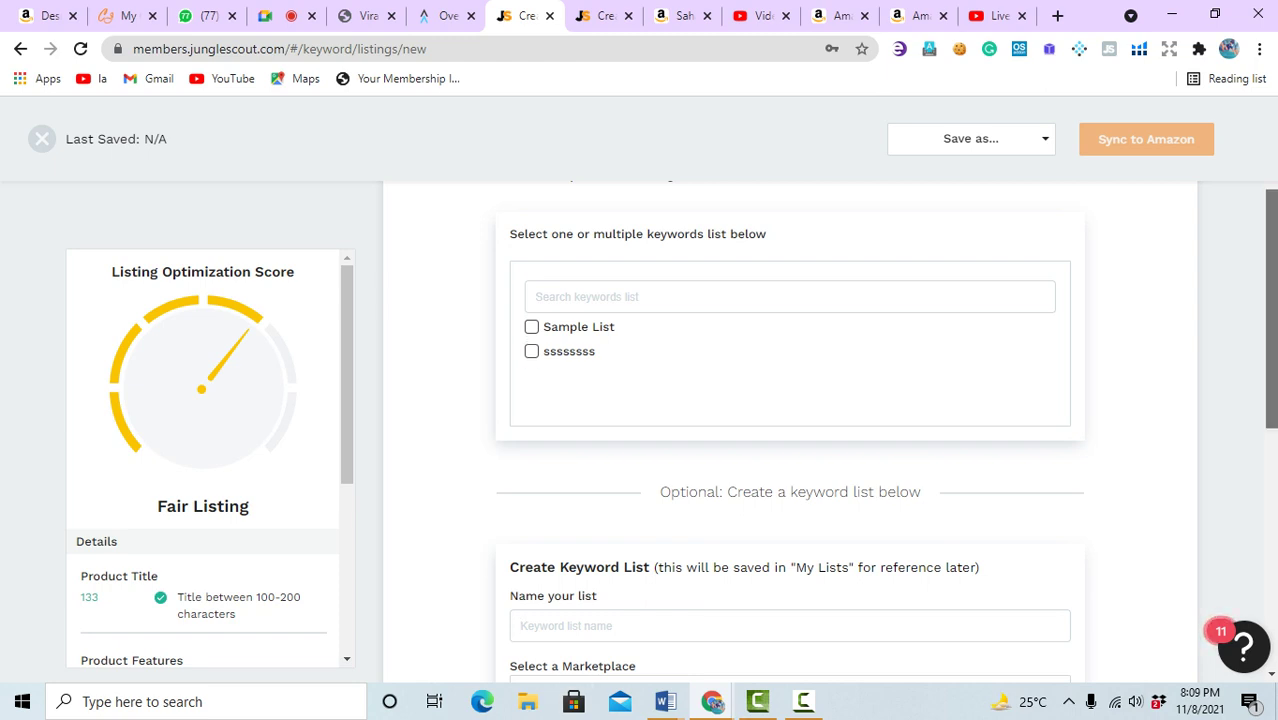
# - Name the new keyword list aaaaaaaa in the optional Create Keyword List section
pyautogui.scroll(-2, 790, 430)
pyautogui.scroll(-1, 790, 430)
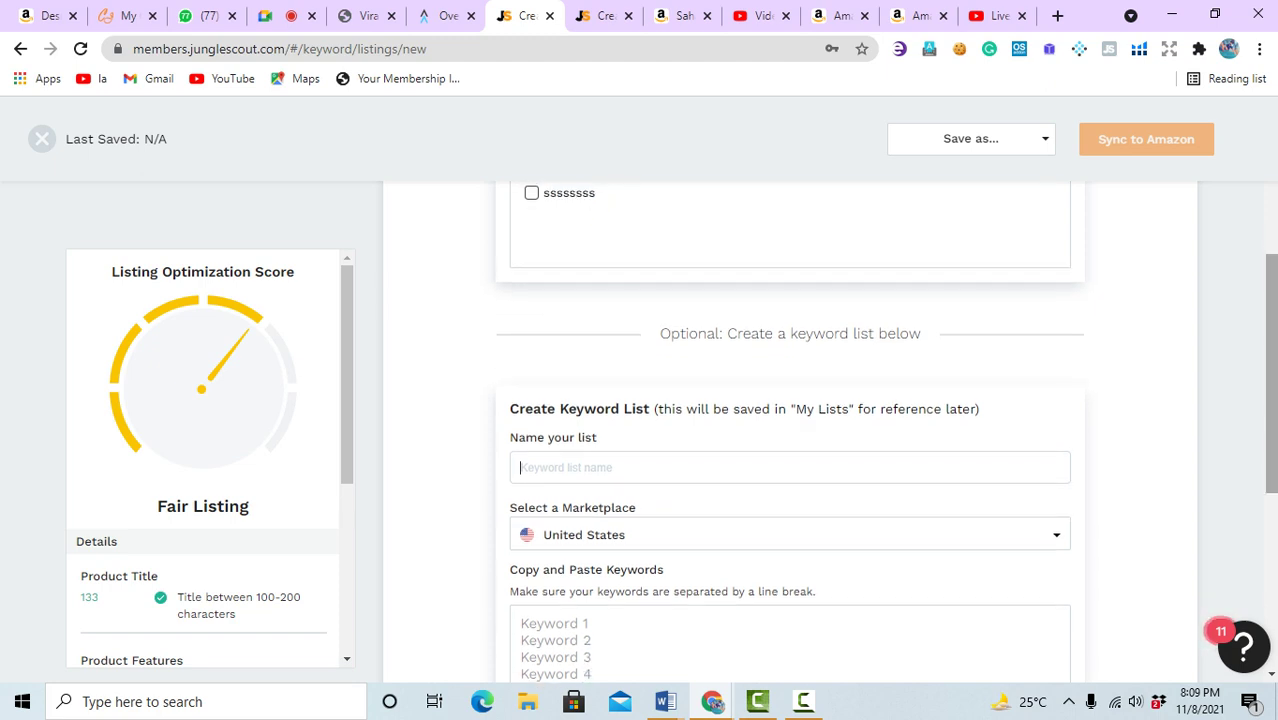
pyautogui.write('aaaaaaa')
pyautogui.scroll(-2, 790, 430)
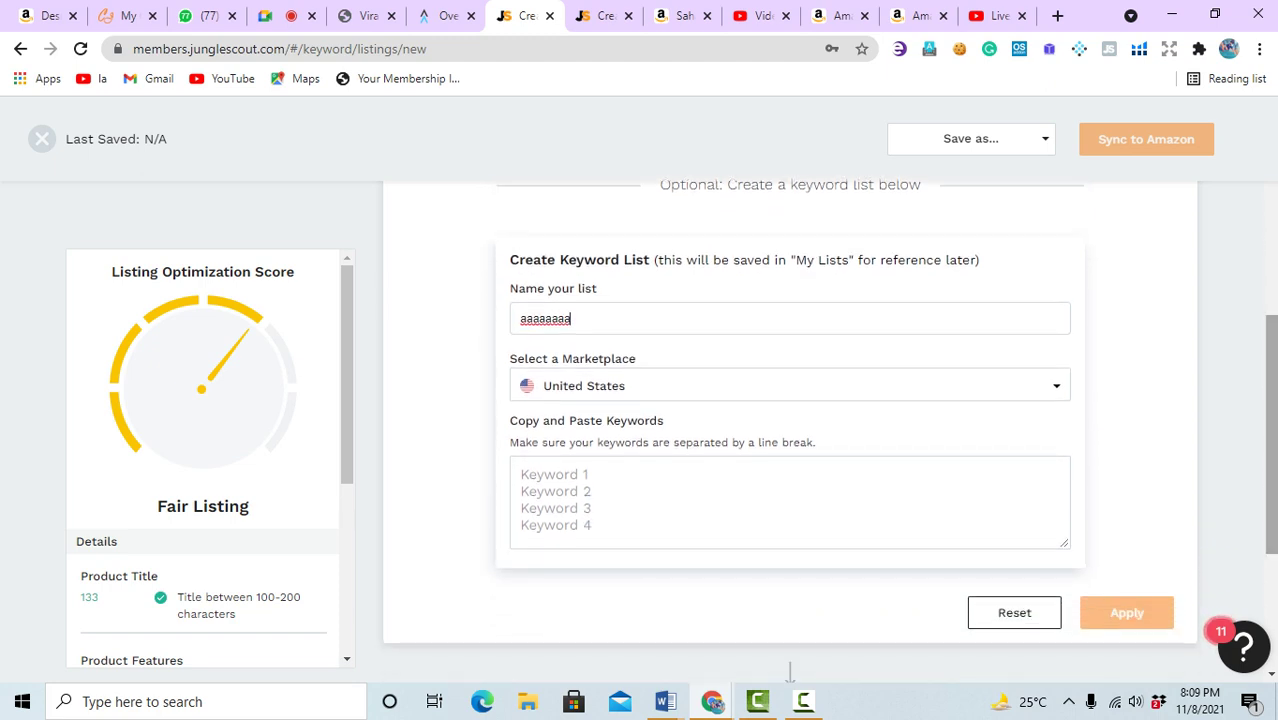
# - Enter the keywords water bottle twice, bottle kids bottle and bike bottles on separate lines, and apply the list
pyautogui.click(560, 485)
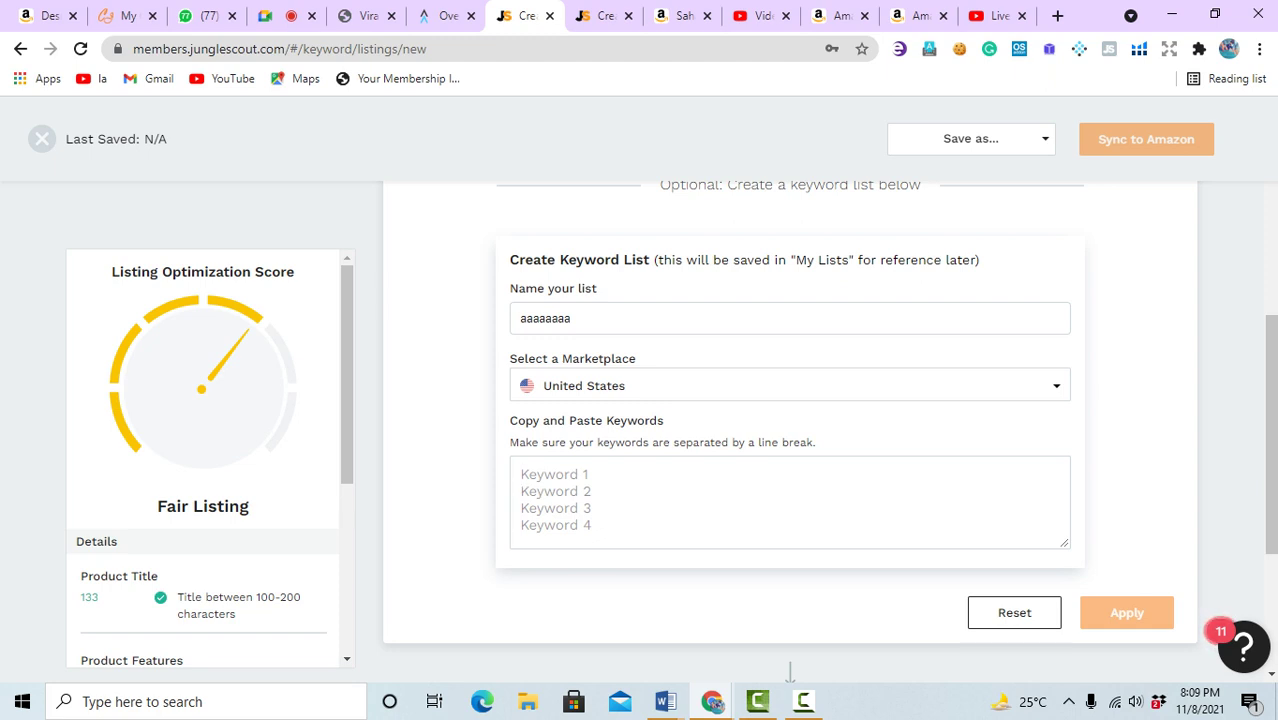
pyautogui.write('water ')
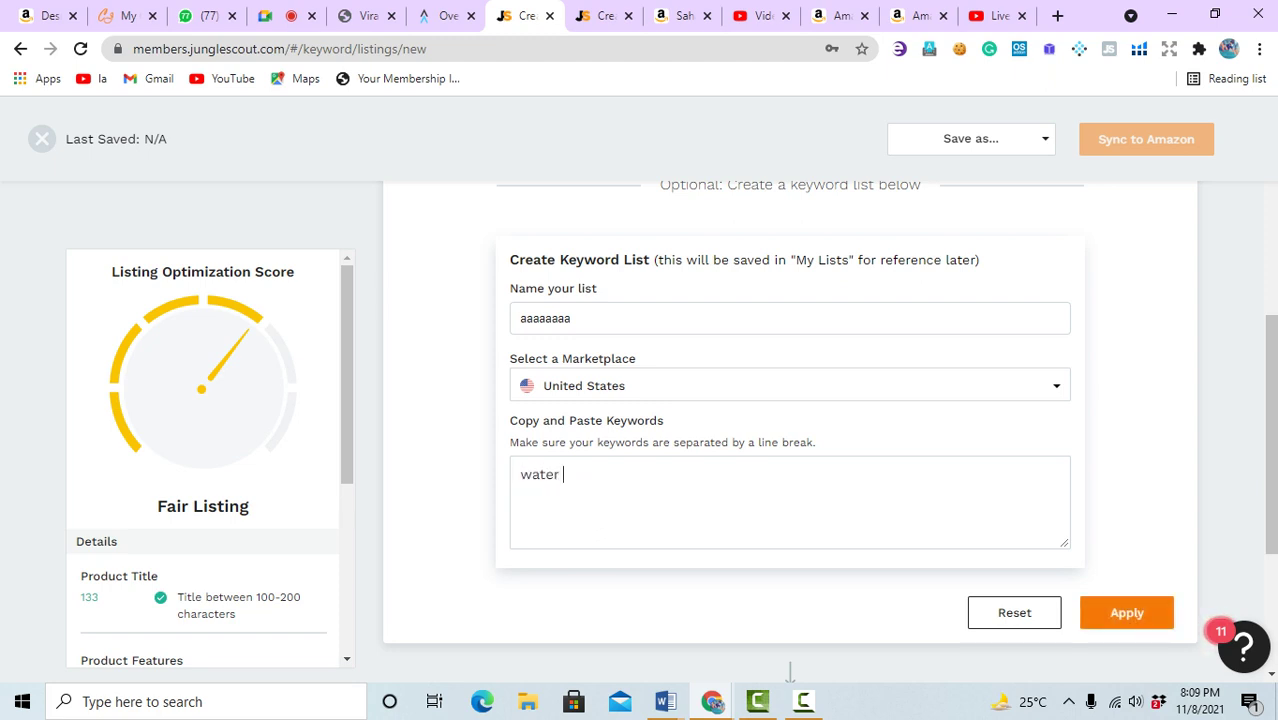
pyautogui.write('bottle')
pyautogui.write(',')
pyautogui.write('water bottl')
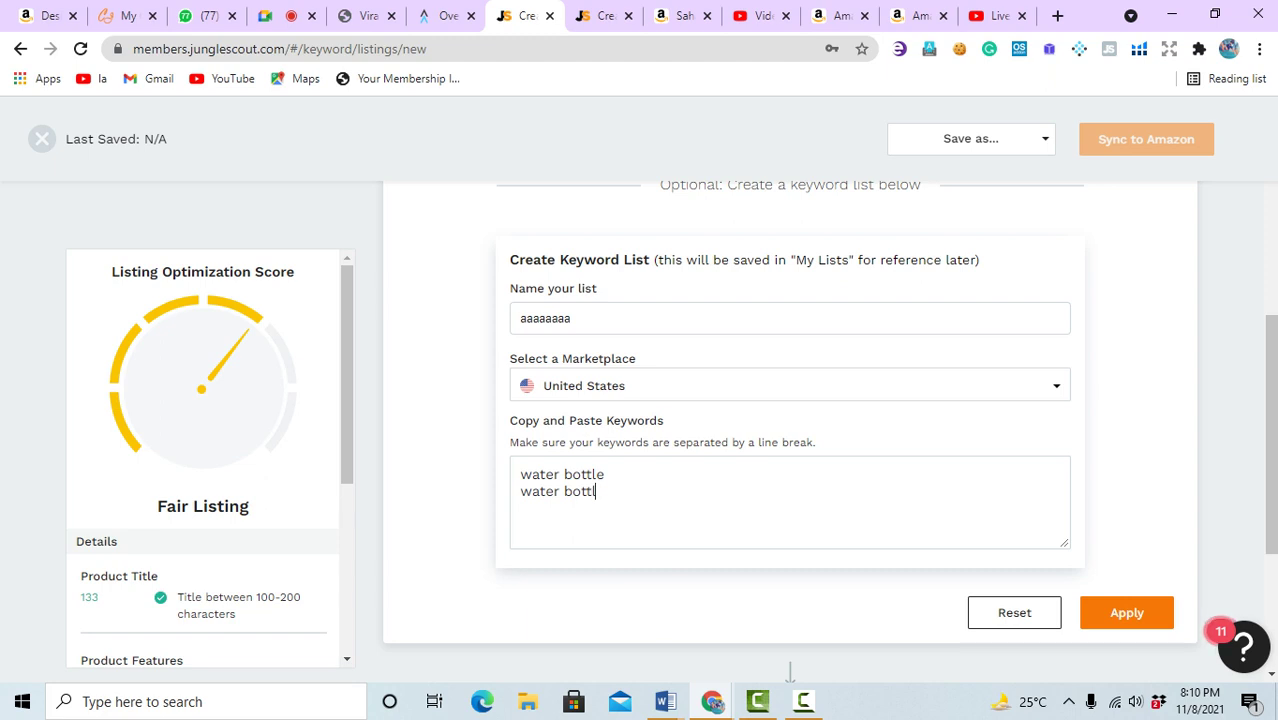
pyautogui.write('e bottle kids bo')
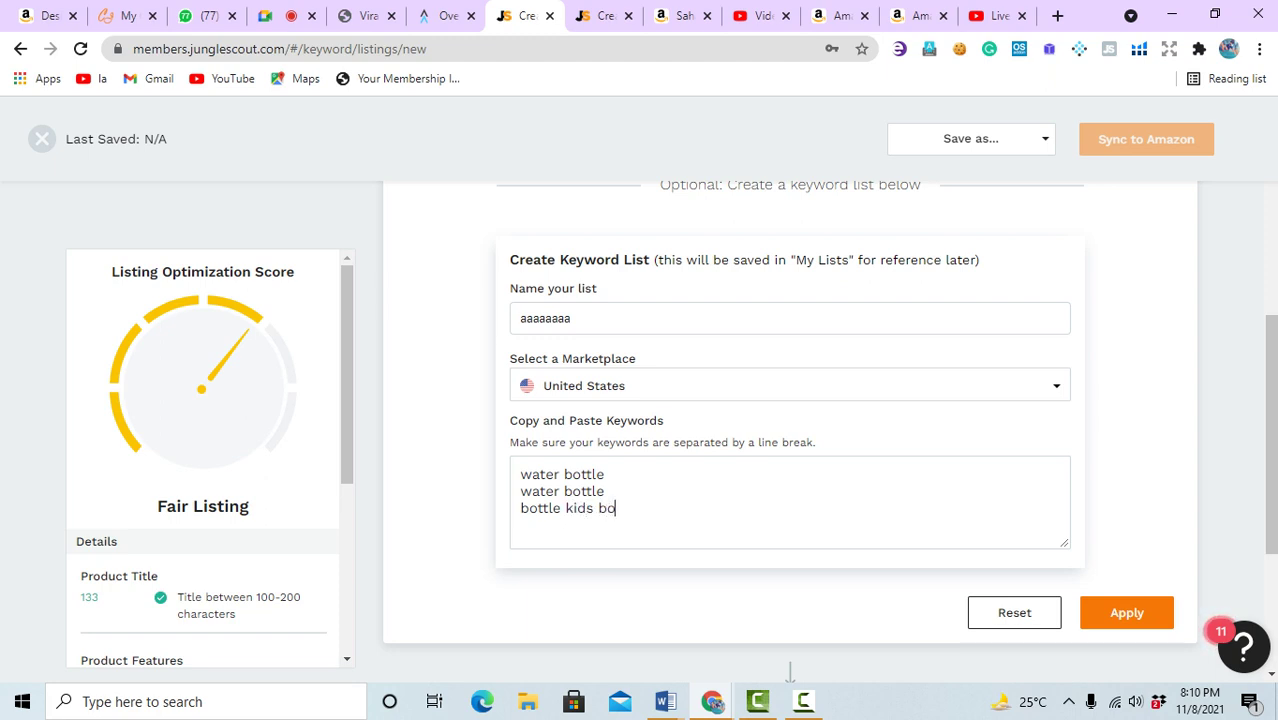
pyautogui.write('ttle ')
pyautogui.write('bike')
pyautogui.write(' bottle')
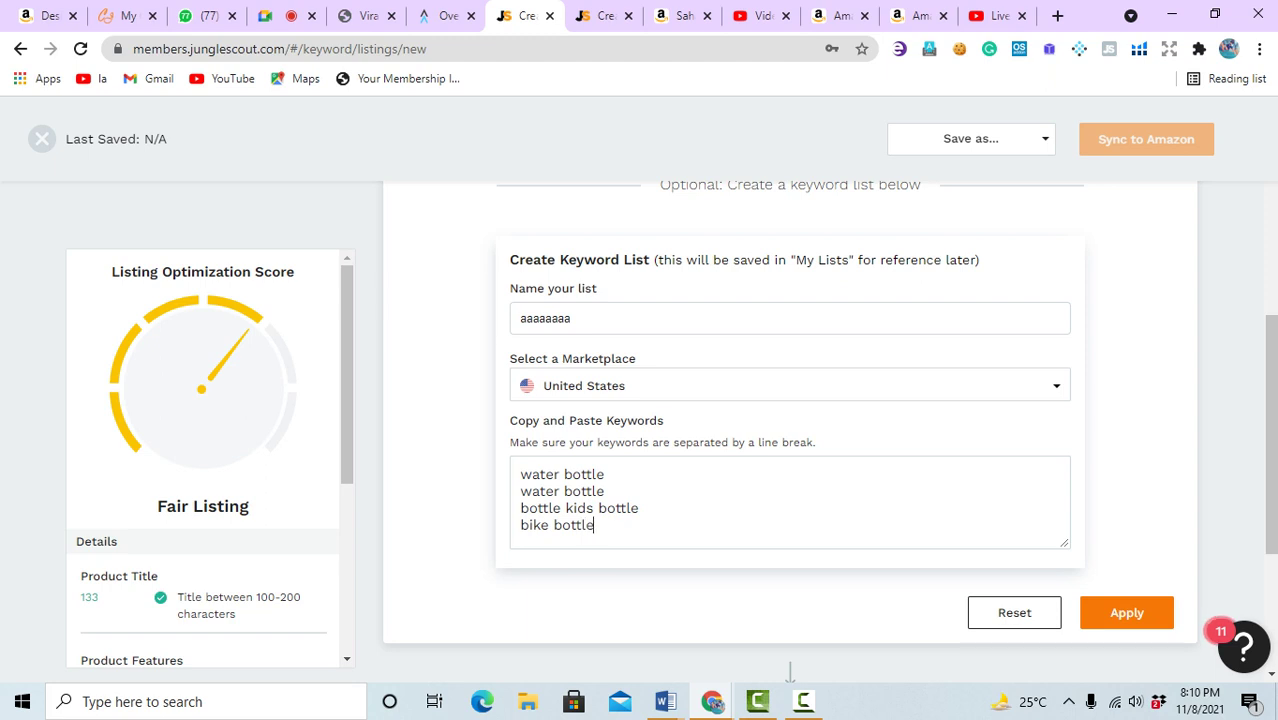
pyautogui.write('s')
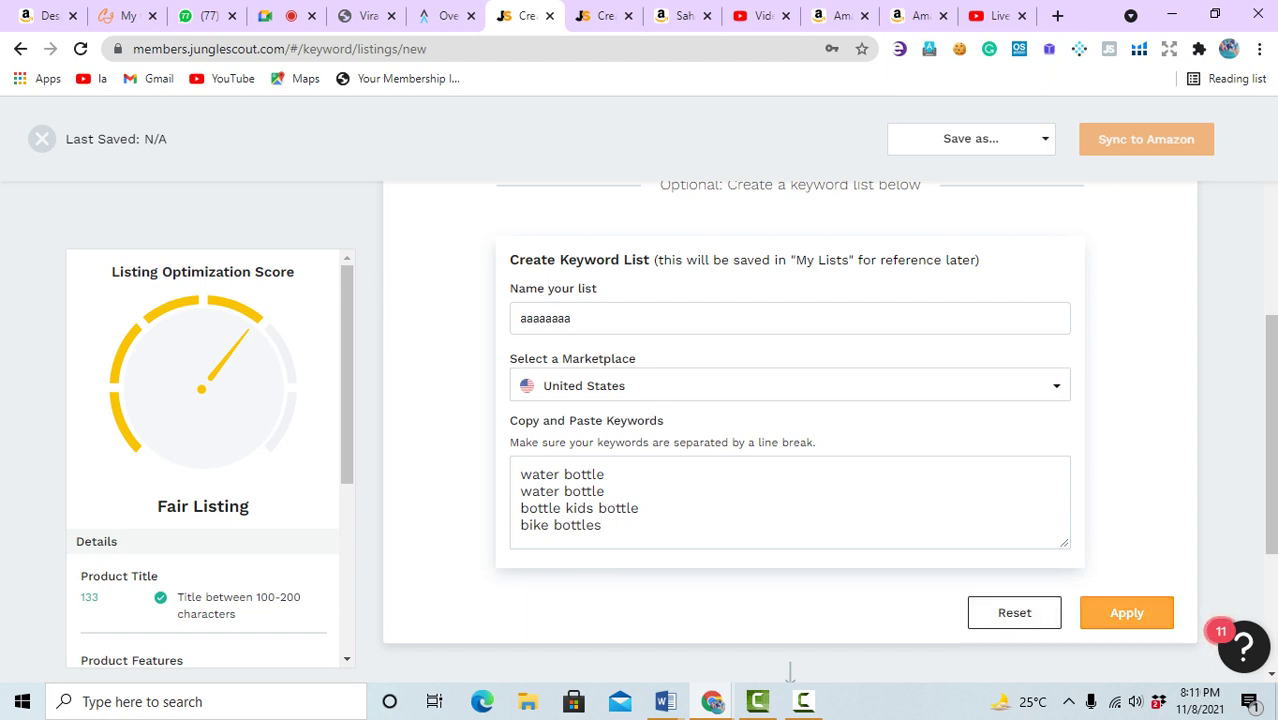
pyautogui.click(1126, 612)
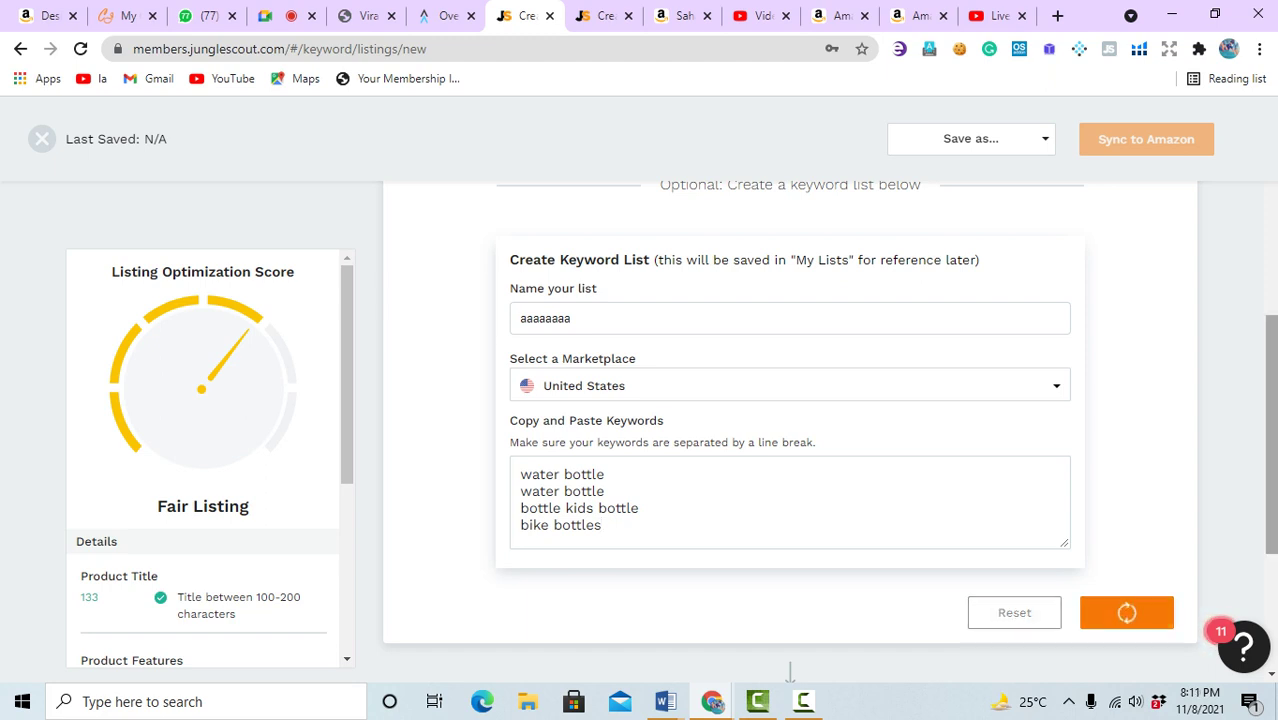
# - Process the original keywords with Convert to lowercase enabled in addition to Remove duplicates
pyautogui.scroll(-2, 790, 430)
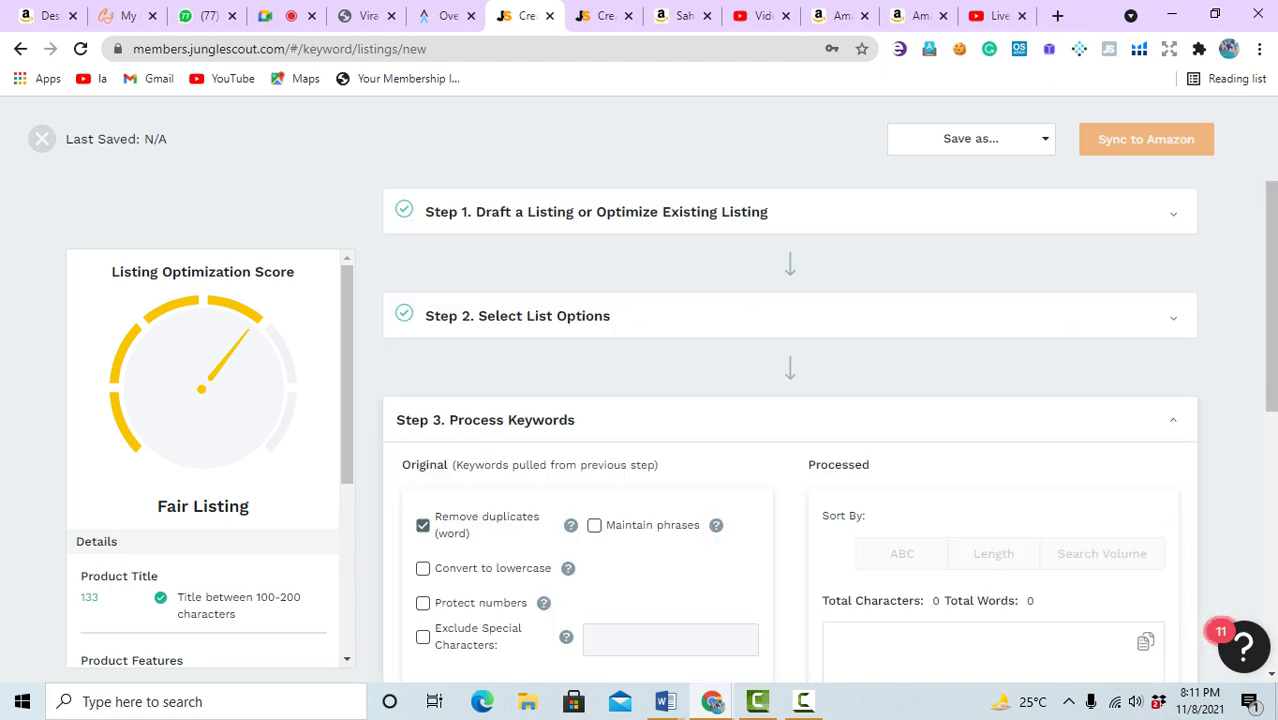
pyautogui.scroll(-1, 790, 430)
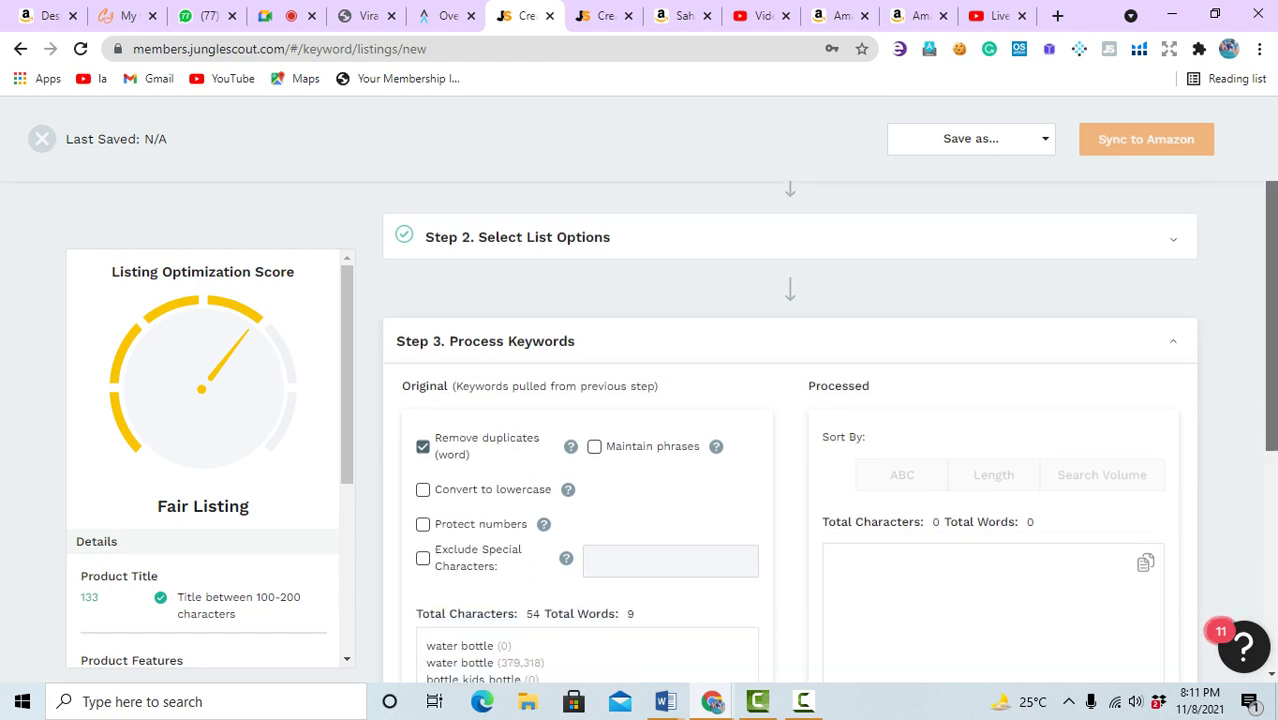
pyautogui.scroll(-1, 790, 430)
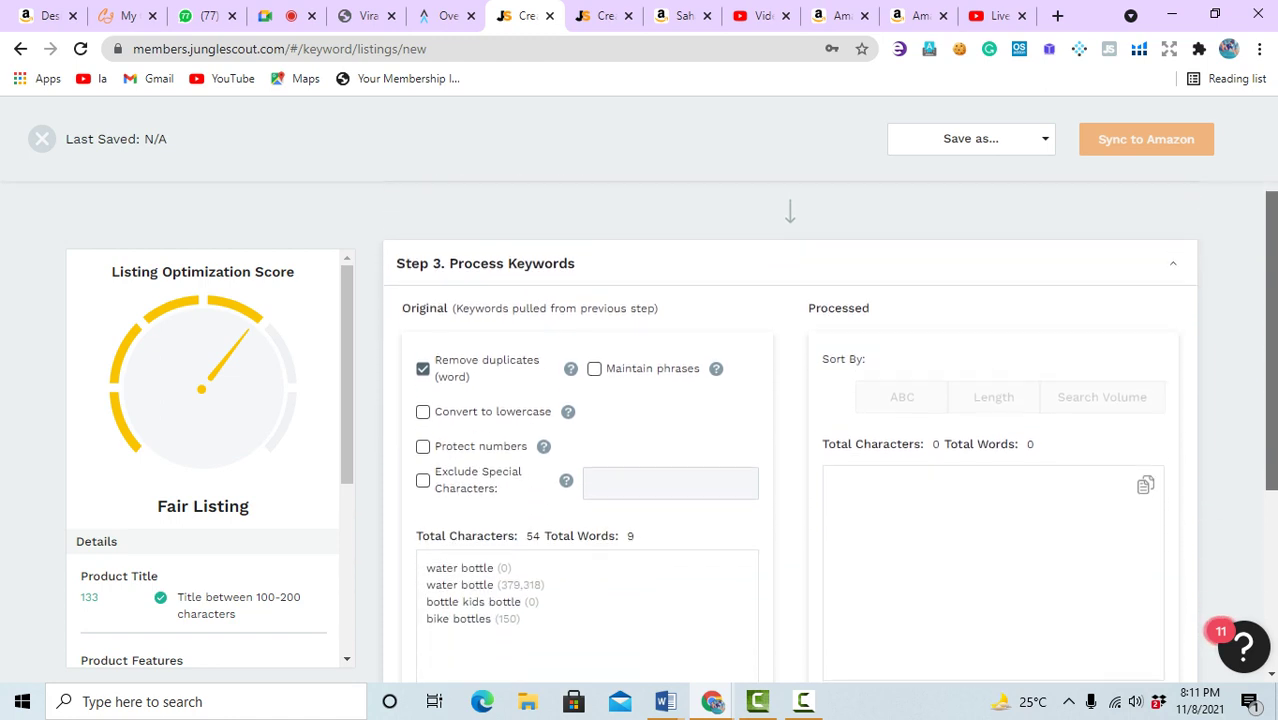
pyautogui.scroll(-1, 790, 430)
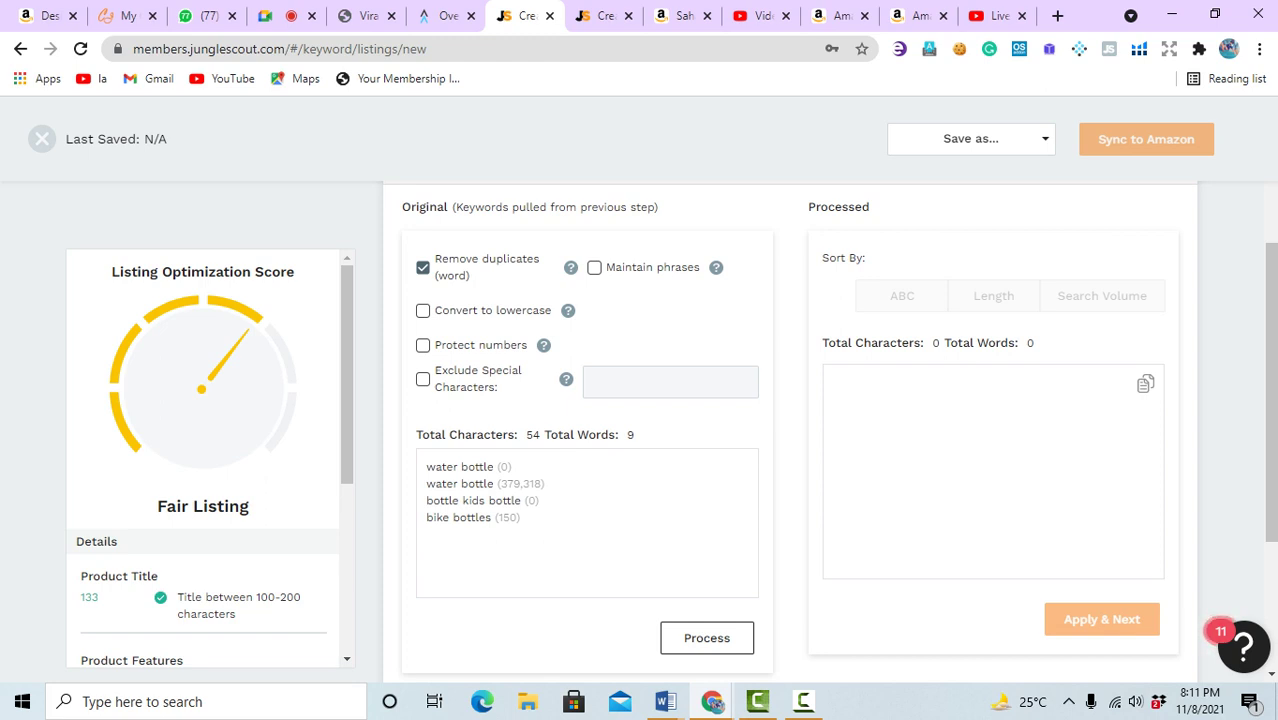
pyautogui.click(423, 310)
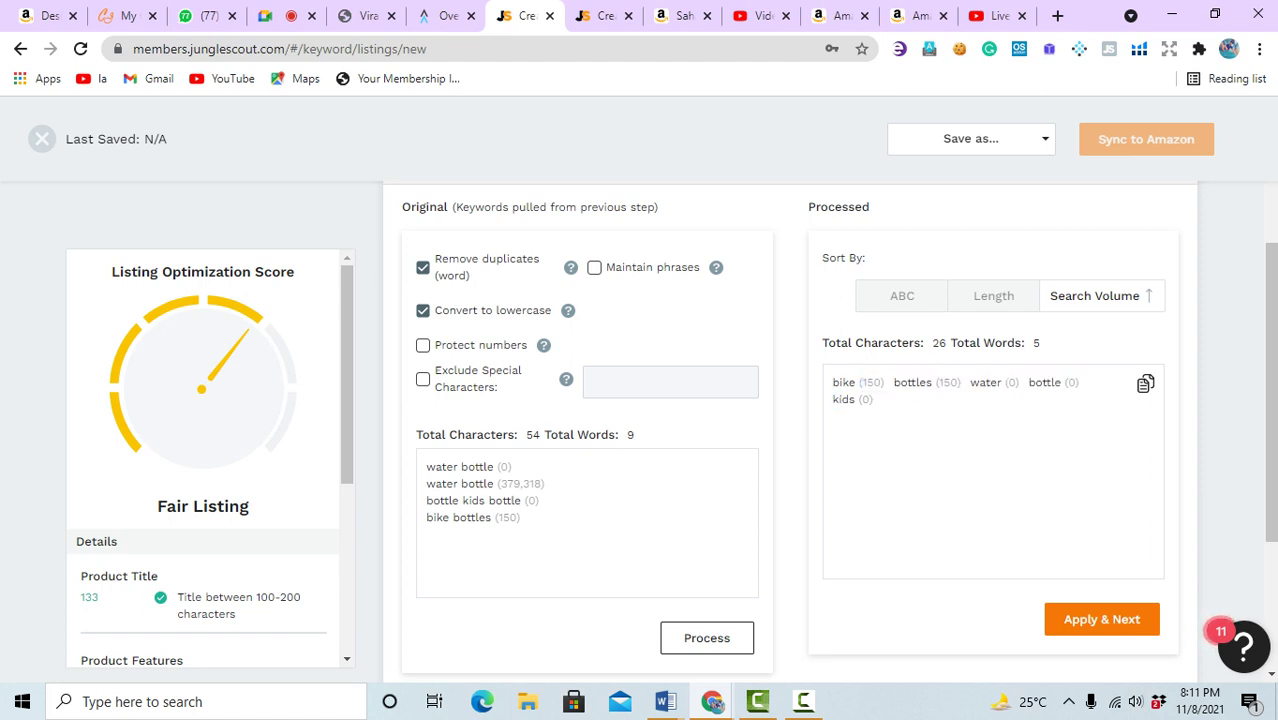
pyautogui.moveTo(1079, 382); pyautogui.dragTo(948, 382)
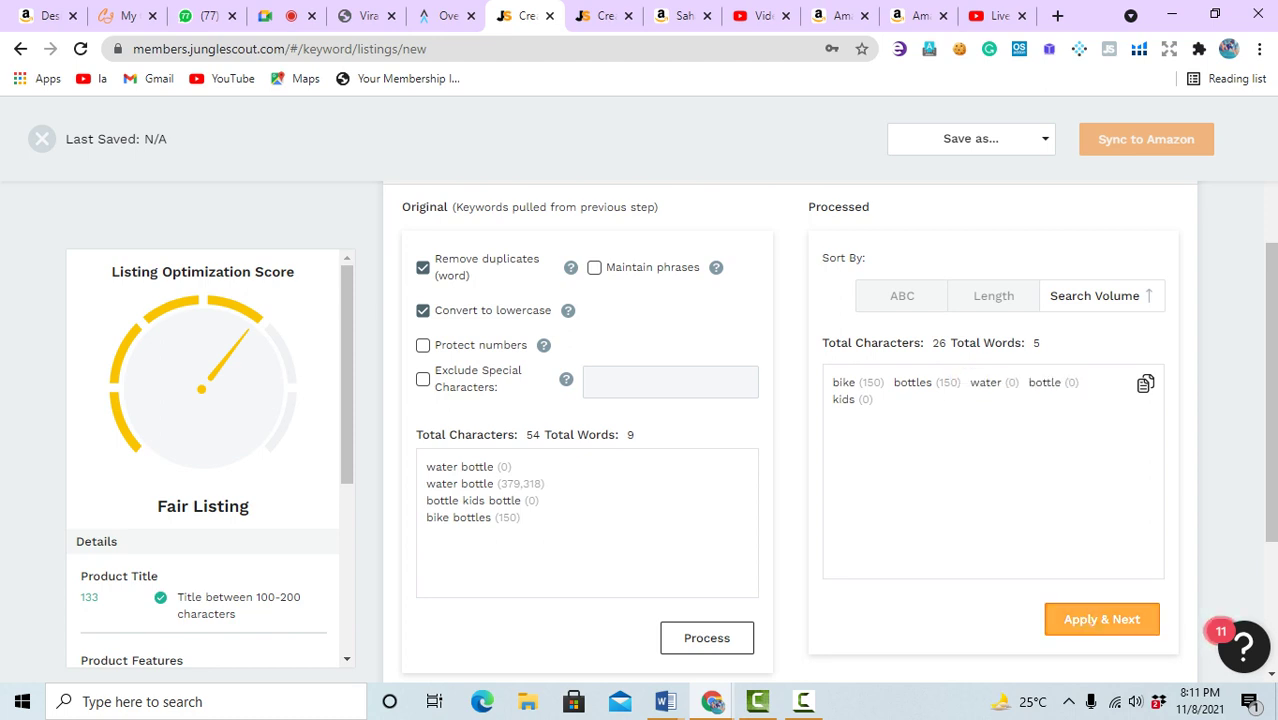
# - Apply the processed keywords to continue to the Content Creator, and look through the imported title and feature texts
pyautogui.click(1101, 619)
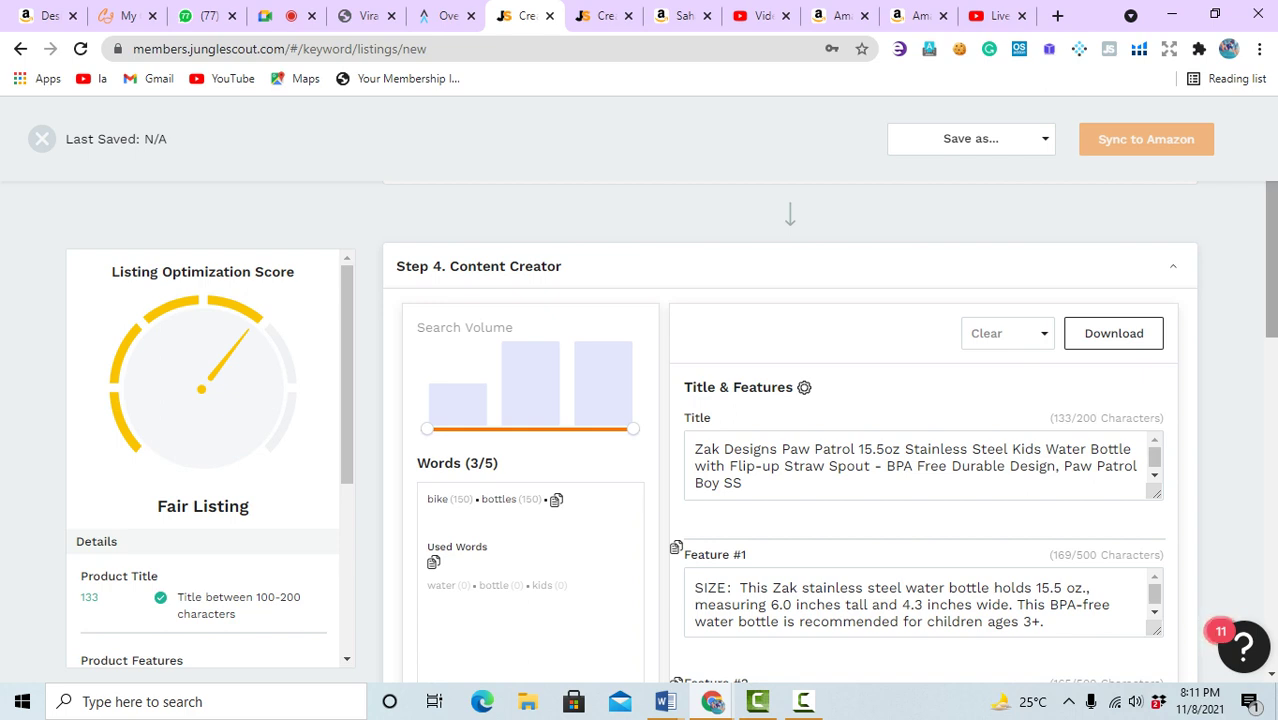
pyautogui.scroll(-1, 829, 432)
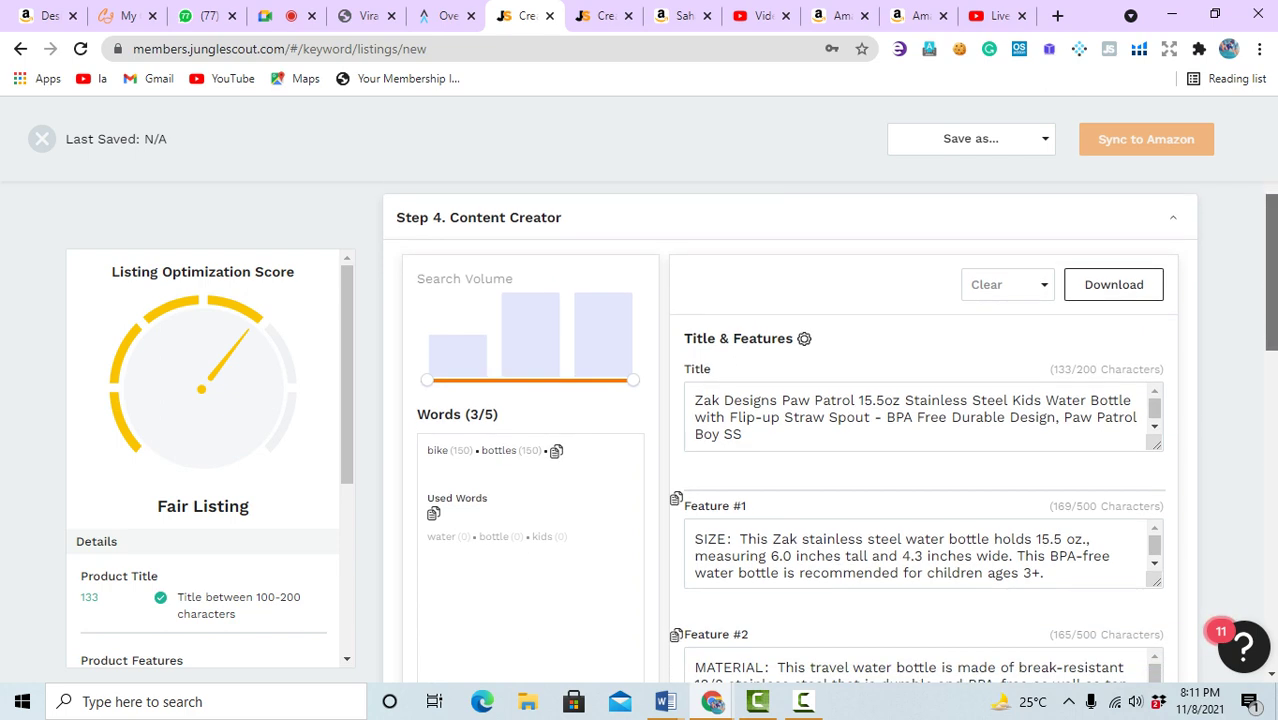
pyautogui.scroll(-3, 829, 432)
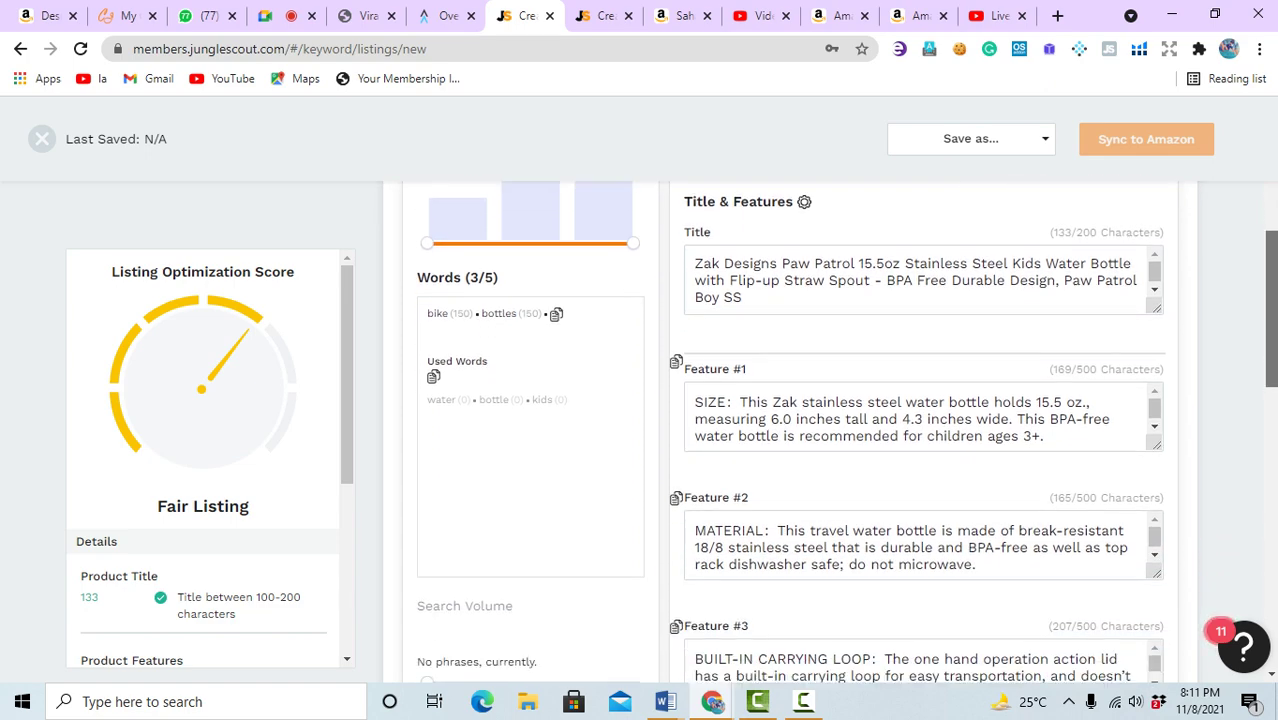
pyautogui.scroll(-4, 829, 432)
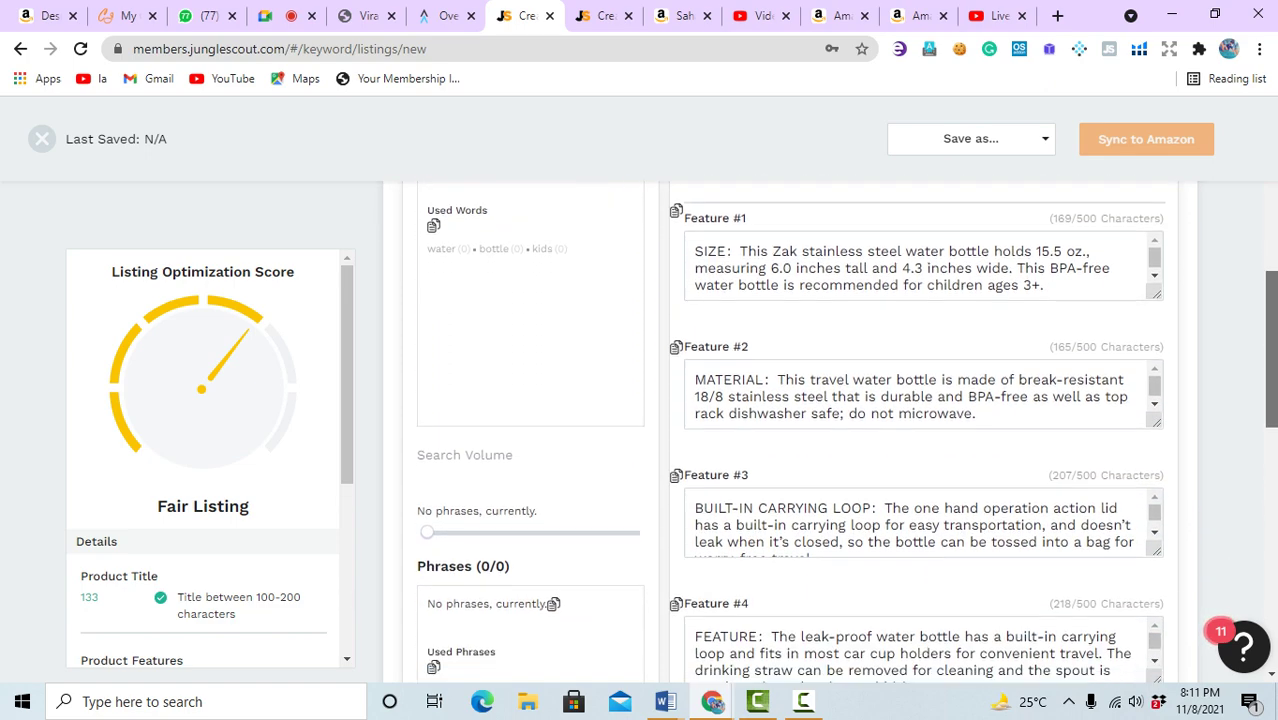
pyautogui.scroll(1, 846, 432)
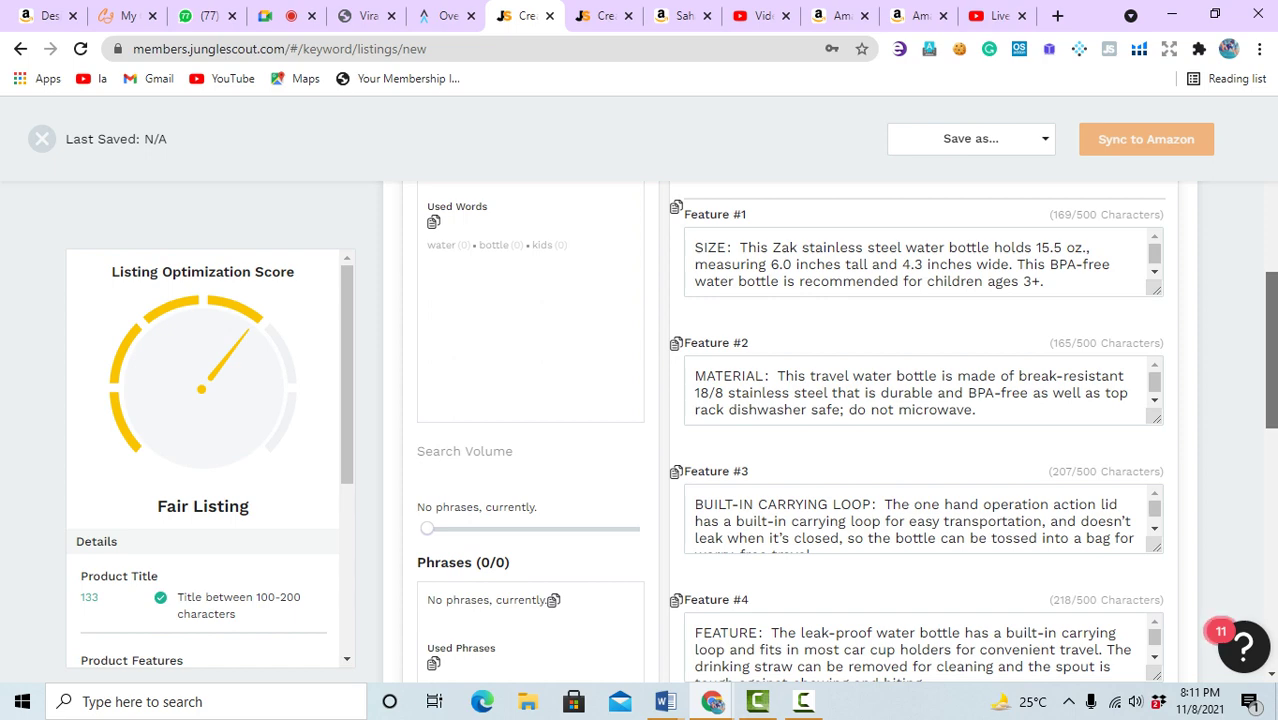
pyautogui.scroll(-2, 846, 432)
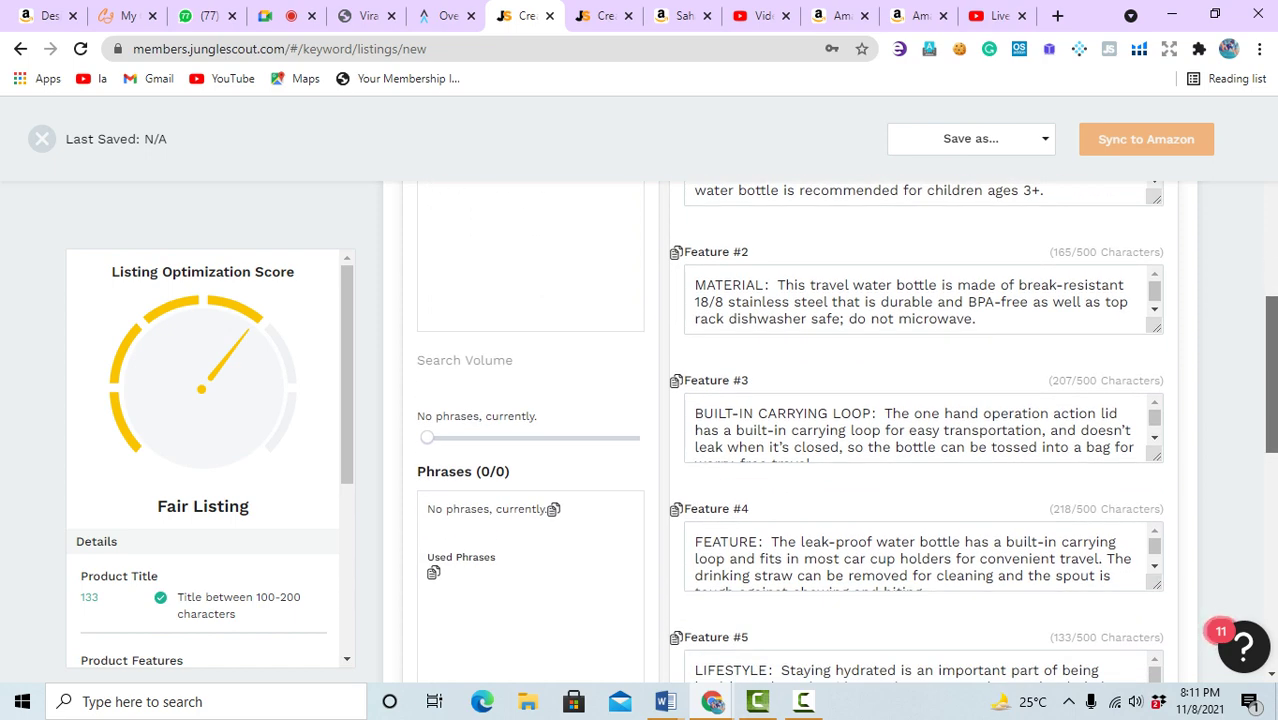
pyautogui.scroll(-4, 846, 432)
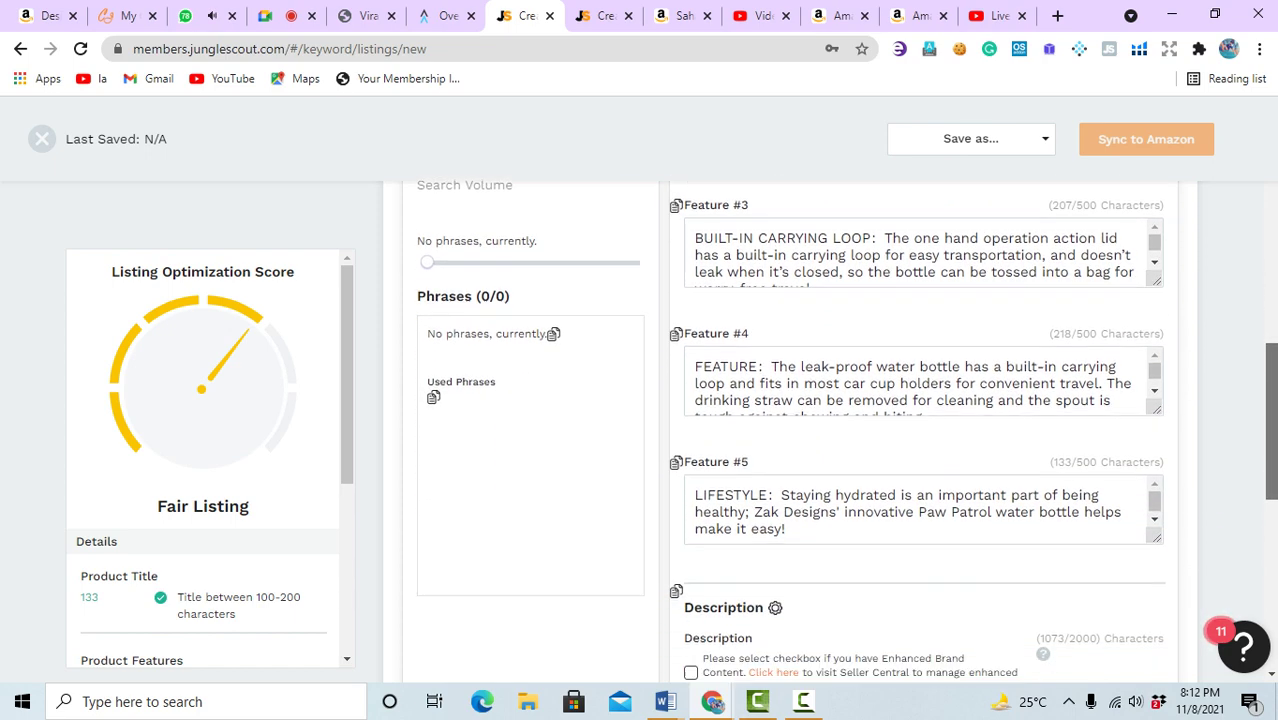
pyautogui.scroll(-2, 846, 432)
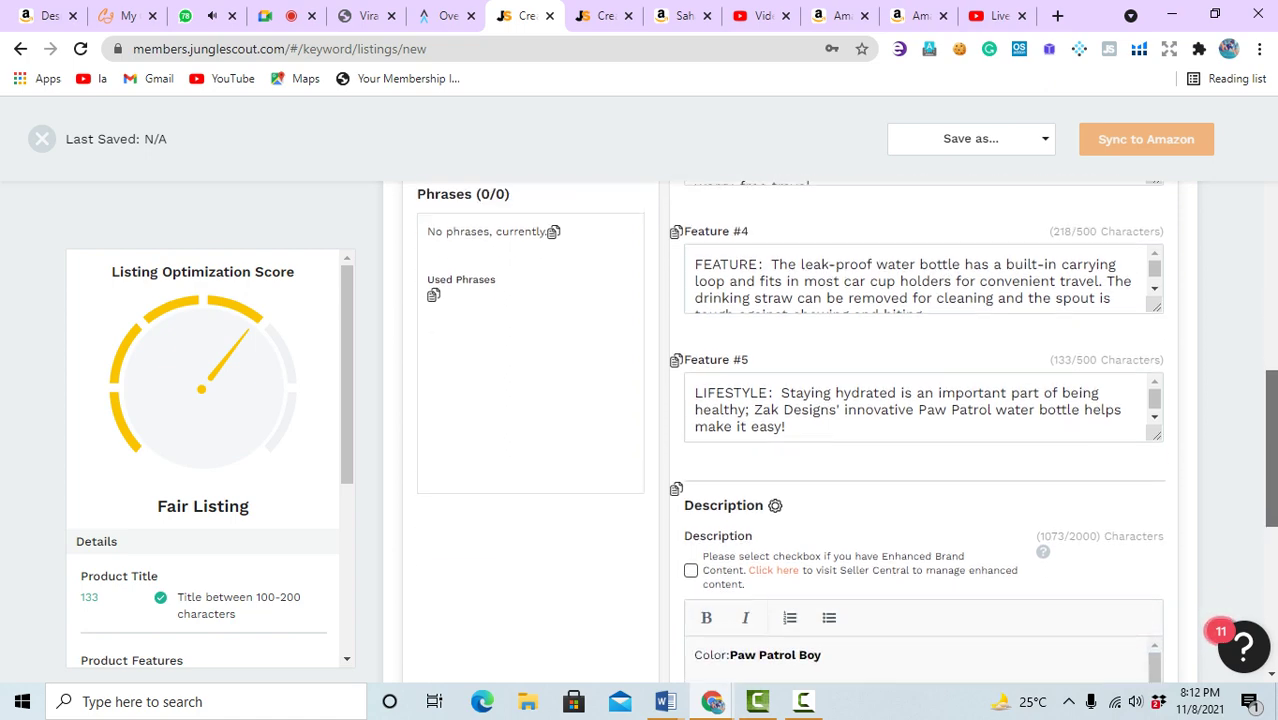
# - Check the character counts of Feature #2 and the Title against their limits, highlighting each count
pyautogui.scroll(7, 846, 432)
pyautogui.scroll(1, 846, 432)
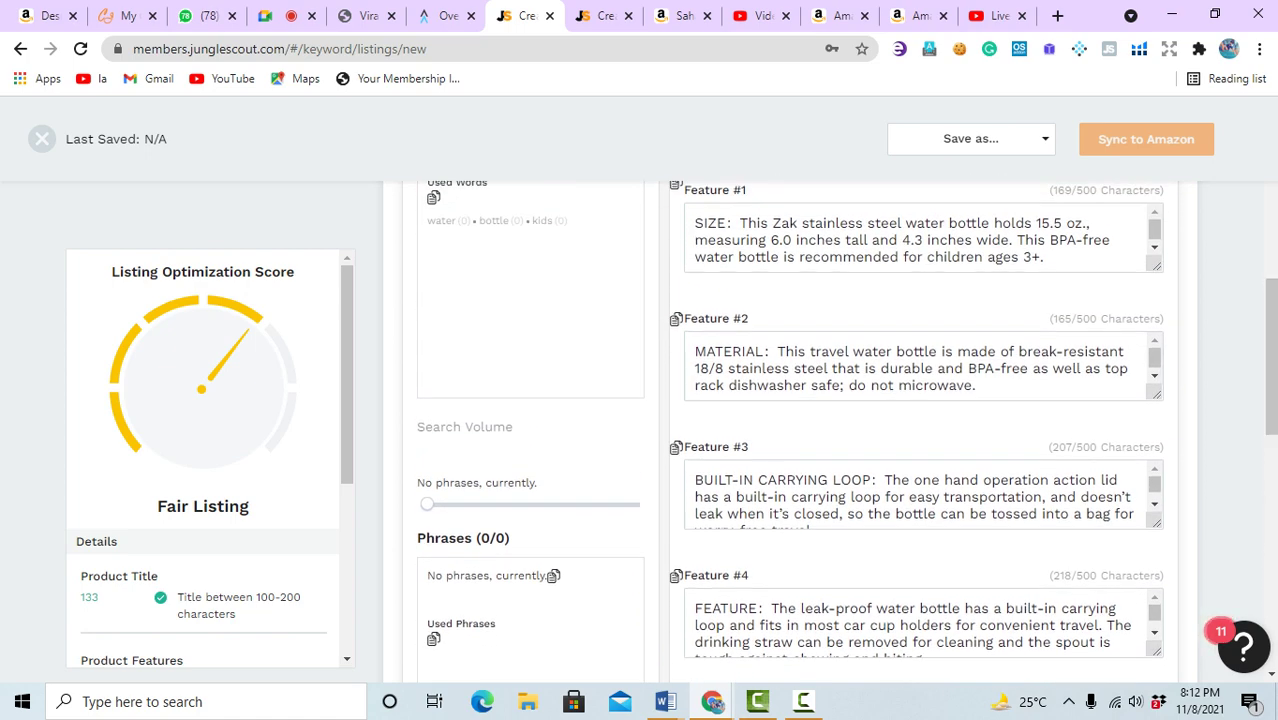
pyautogui.moveTo(1048, 318); pyautogui.dragTo(1063, 318)
pyautogui.scroll(2, 1270, 340)
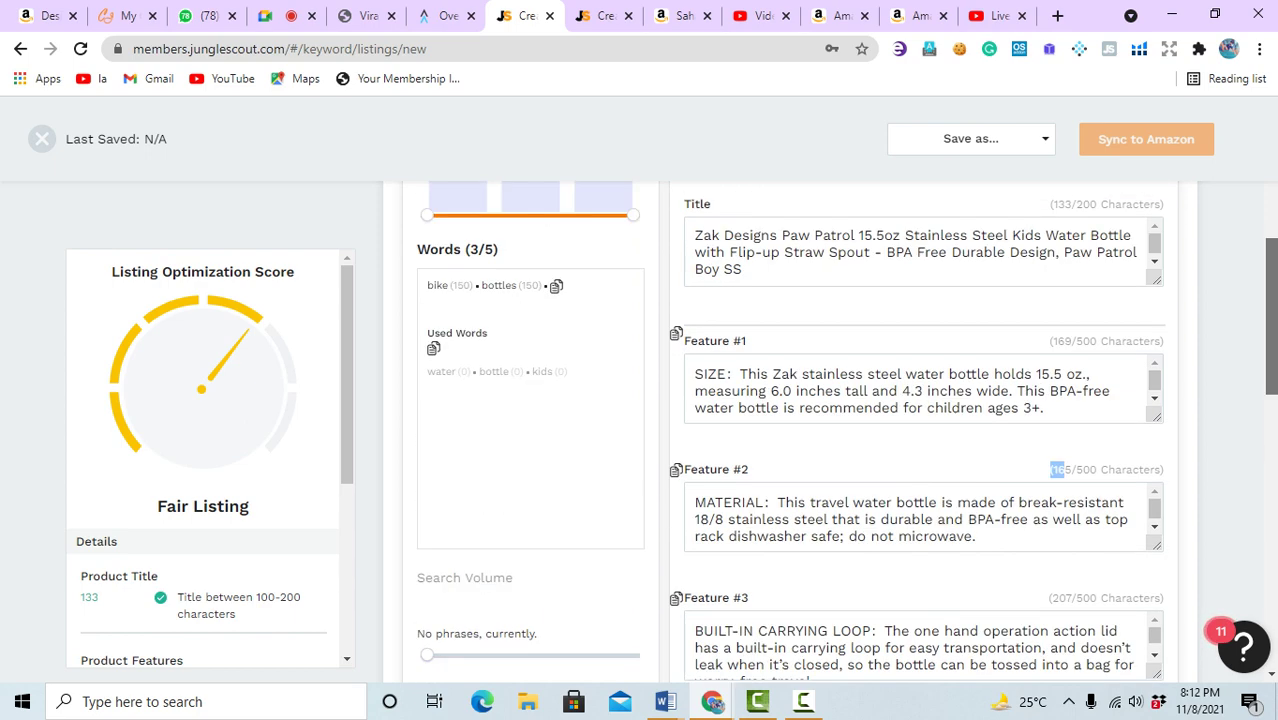
pyautogui.scroll(1, 830, 430)
pyautogui.moveTo(1050, 327); pyautogui.dragTo(1097, 327)
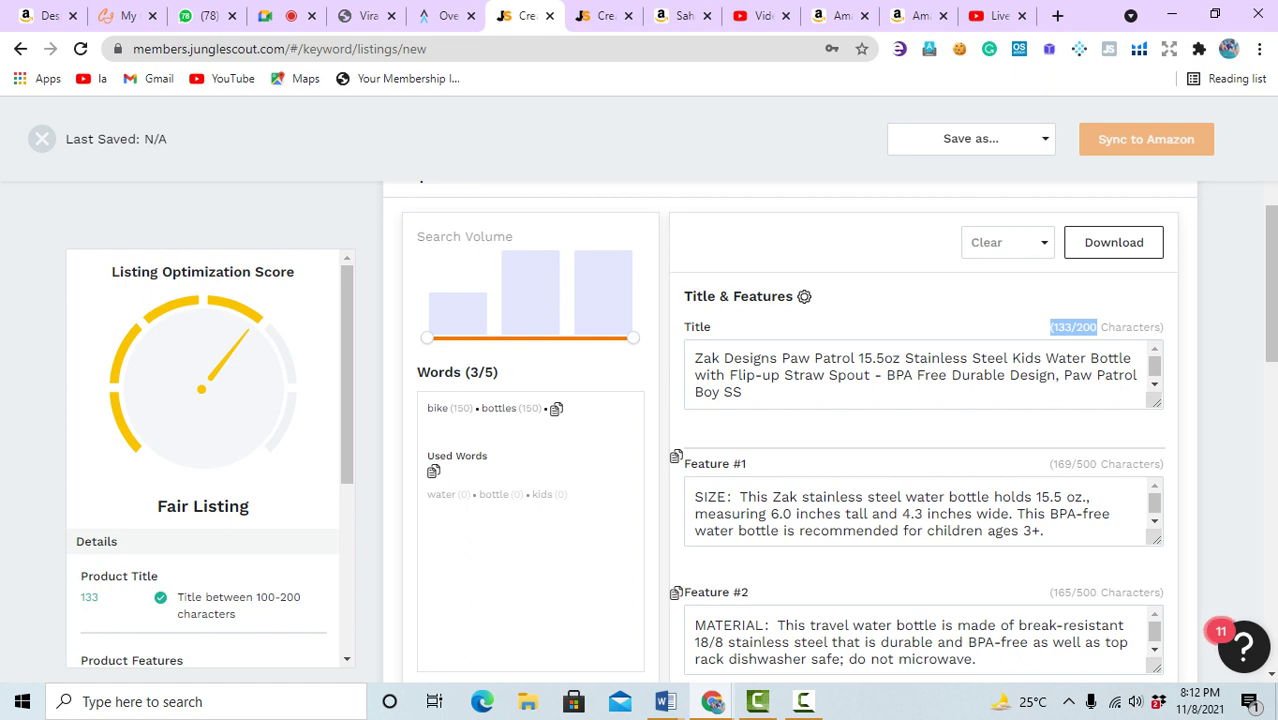
pyautogui.scroll(-2, 787, 430)
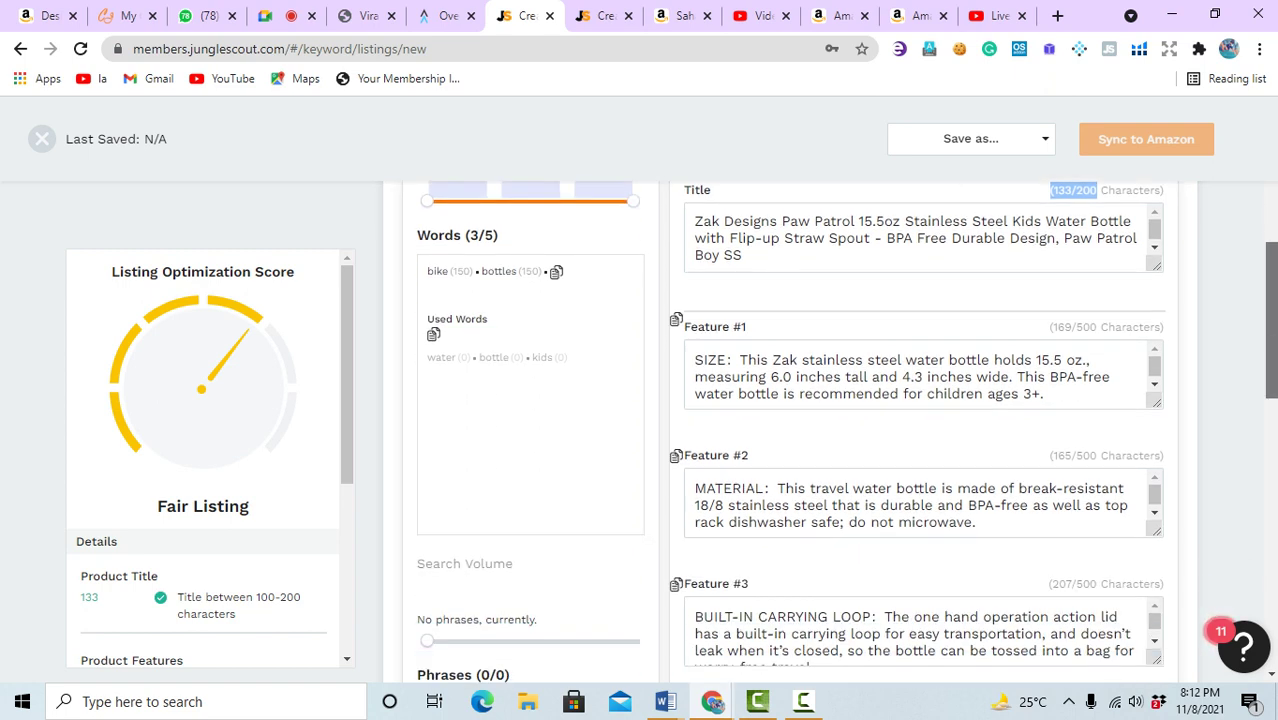
# - Examine the product description text in the Description section, highlighting its opening lines
pyautogui.scroll(-9, 845, 430)
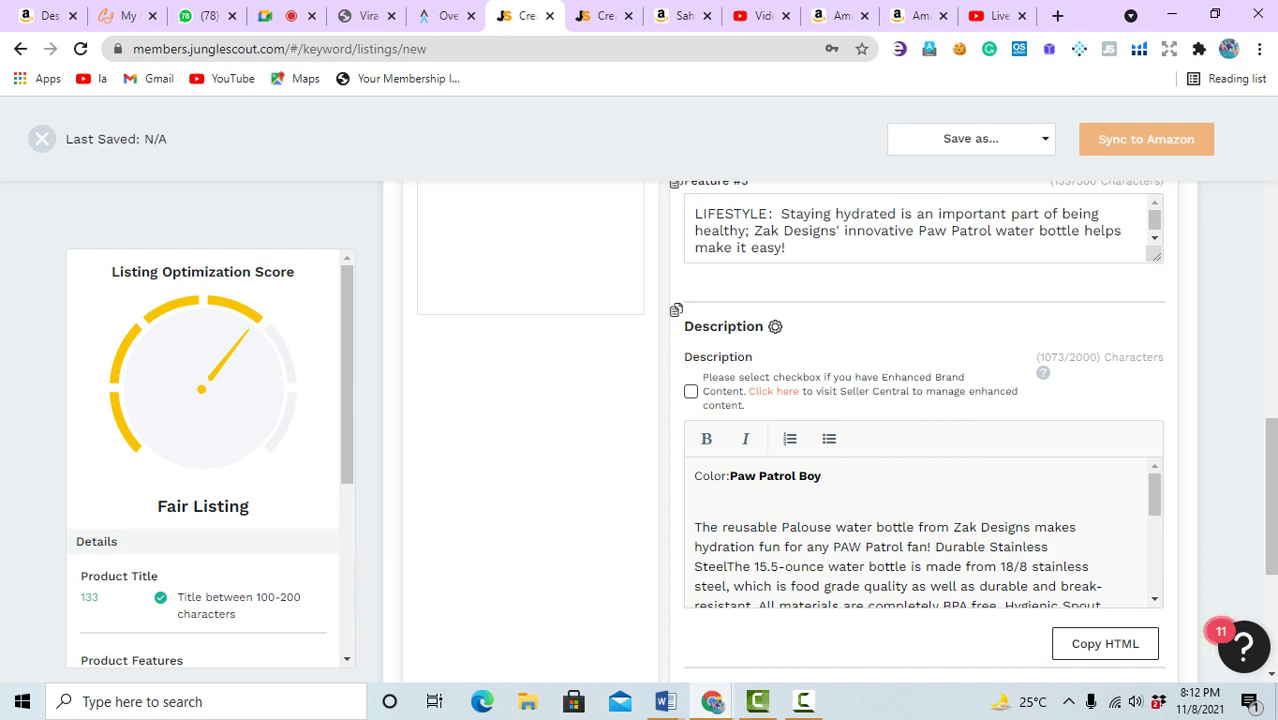
pyautogui.scroll(-1, 846, 432)
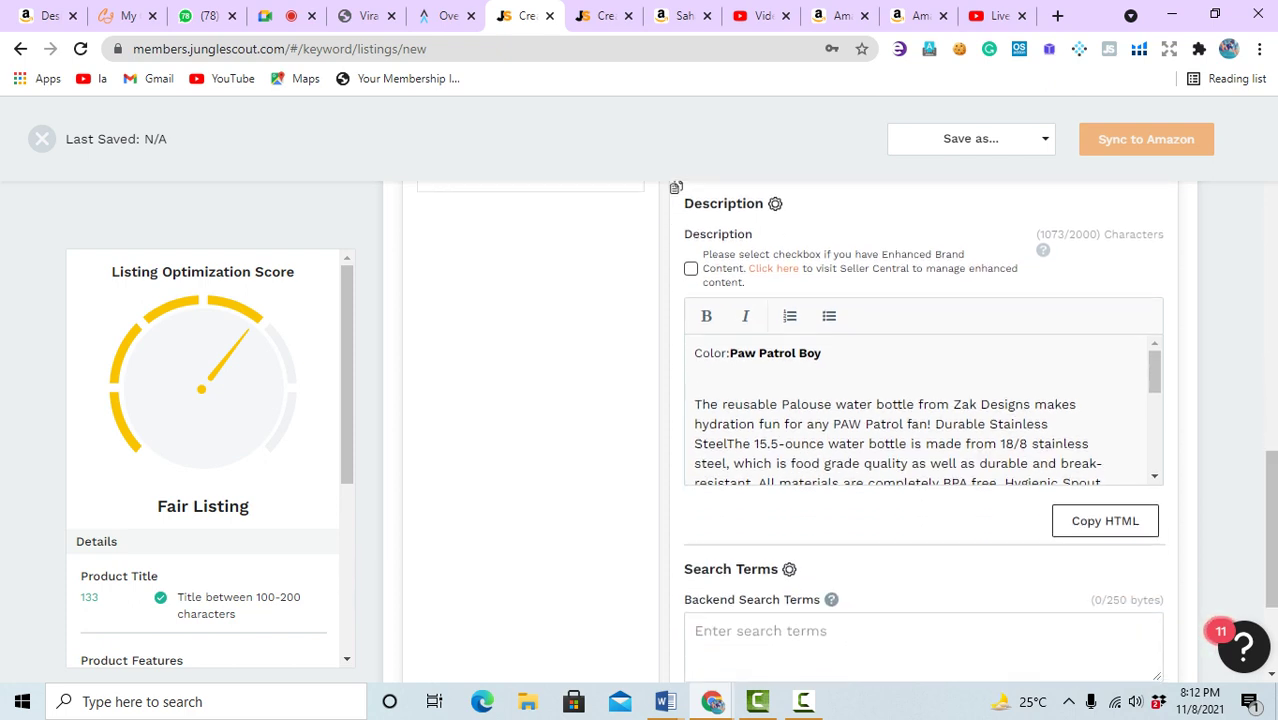
pyautogui.moveTo(694, 352); pyautogui.dragTo(872, 463)
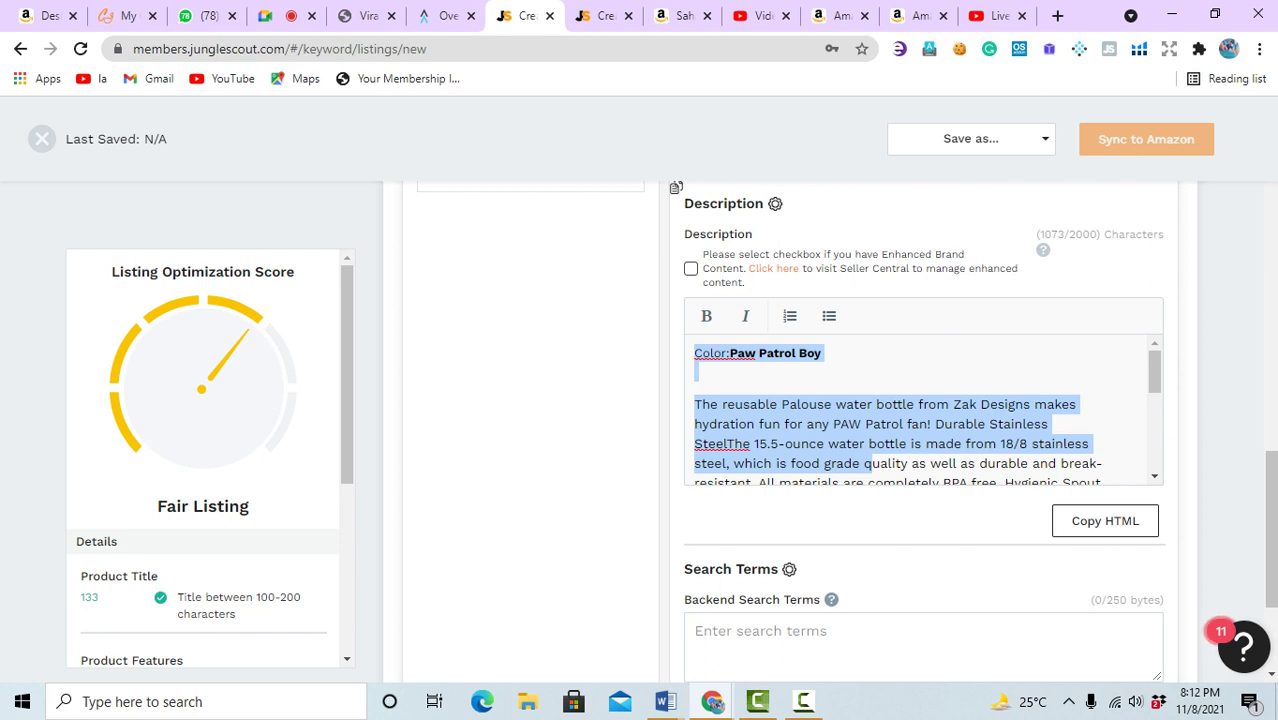
pyautogui.click(696, 371)
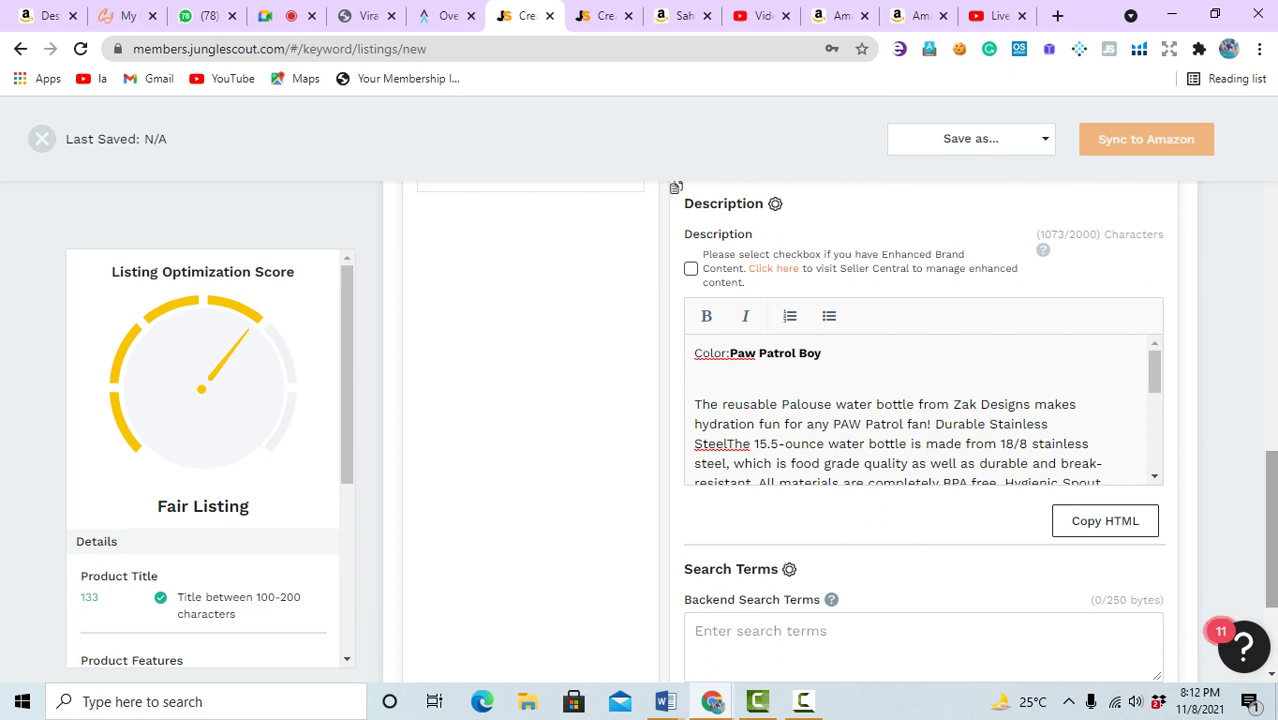
# - Enter "botle, cycle bottle" as the listing's backend search terms
pyautogui.scroll(-3, 676, 543)
pyautogui.click(760, 450)
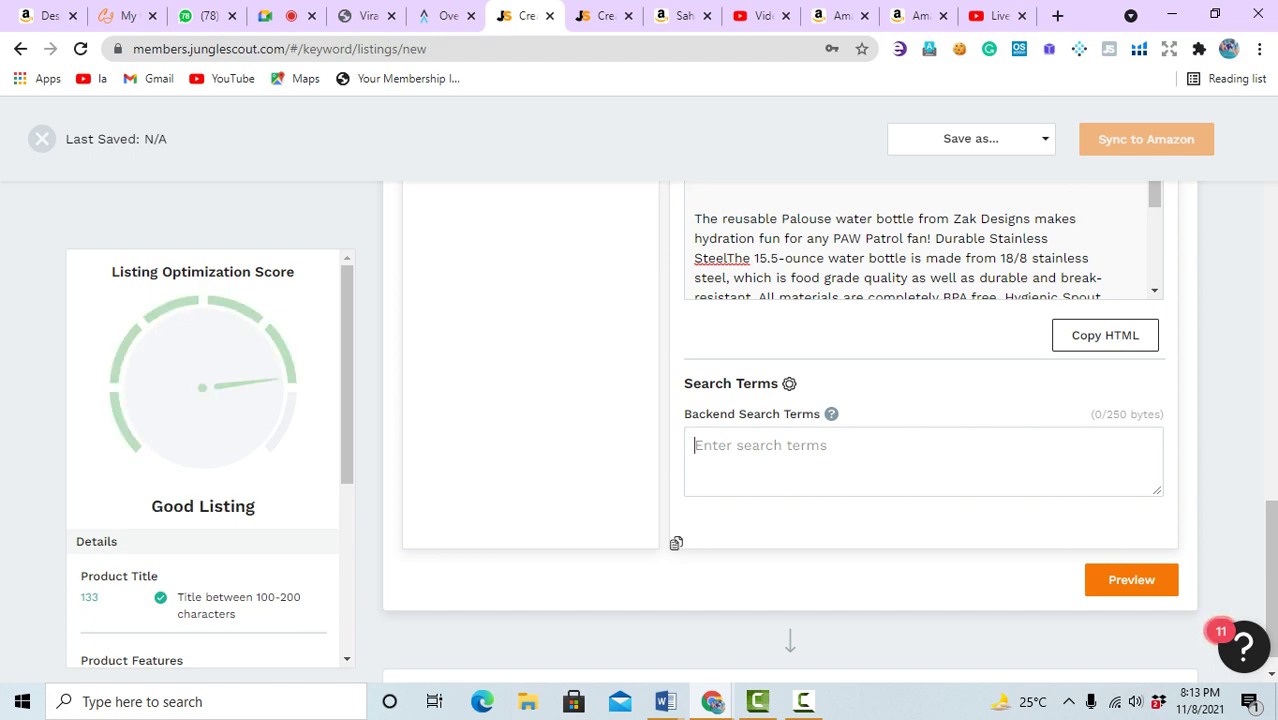
pyautogui.write('bo')
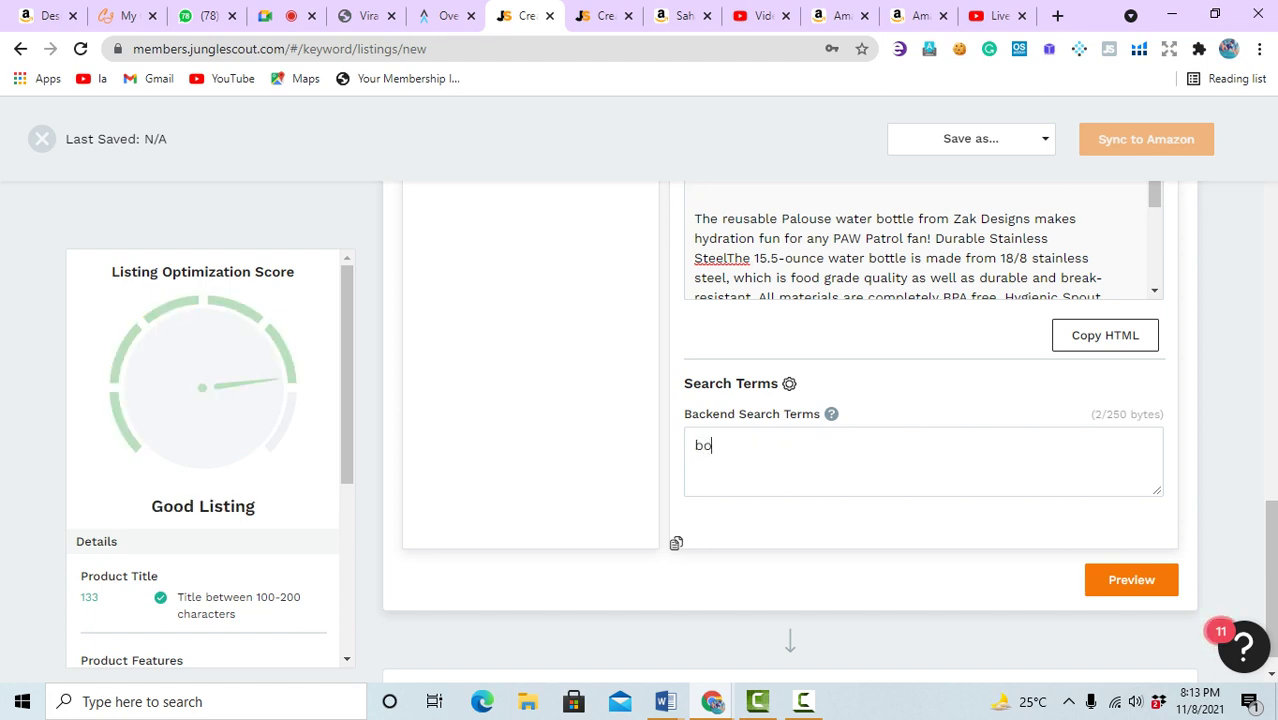
pyautogui.write('tle, cycle bottle')
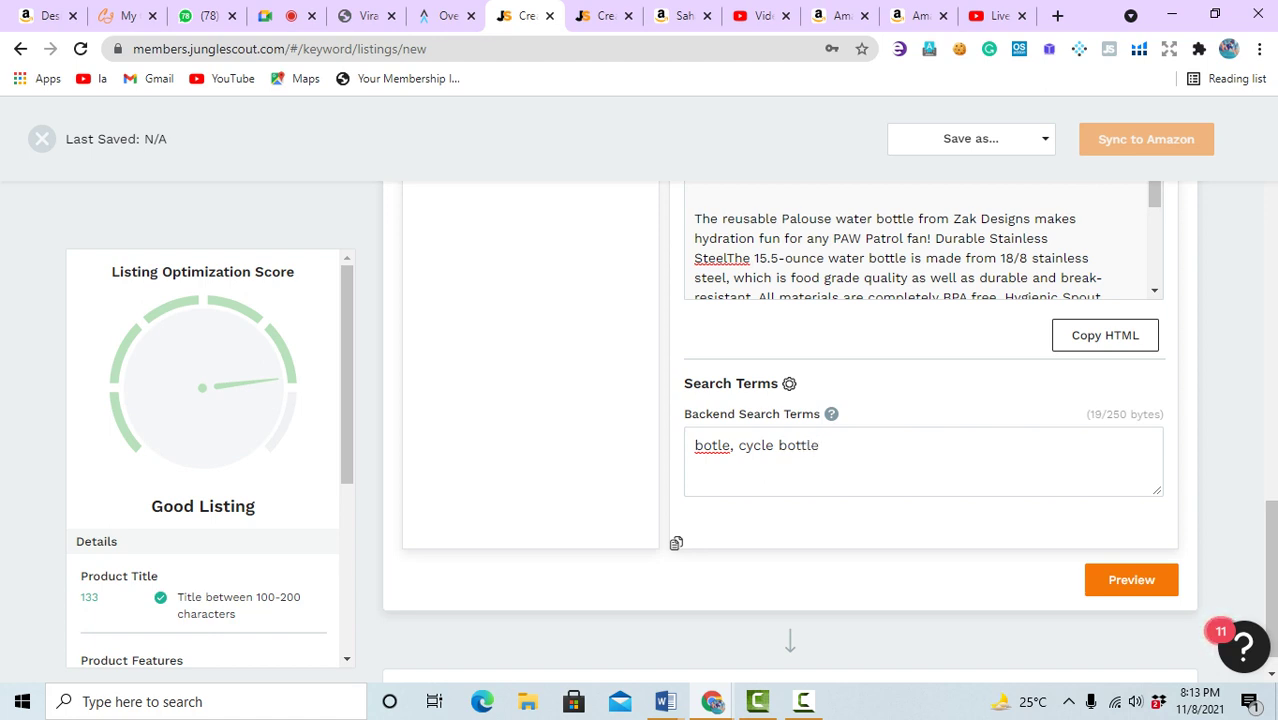
# - Review the whole Content Creator section, including the word list, title, features, description and backend search terms
pyautogui.scroll(2, 676, 187)
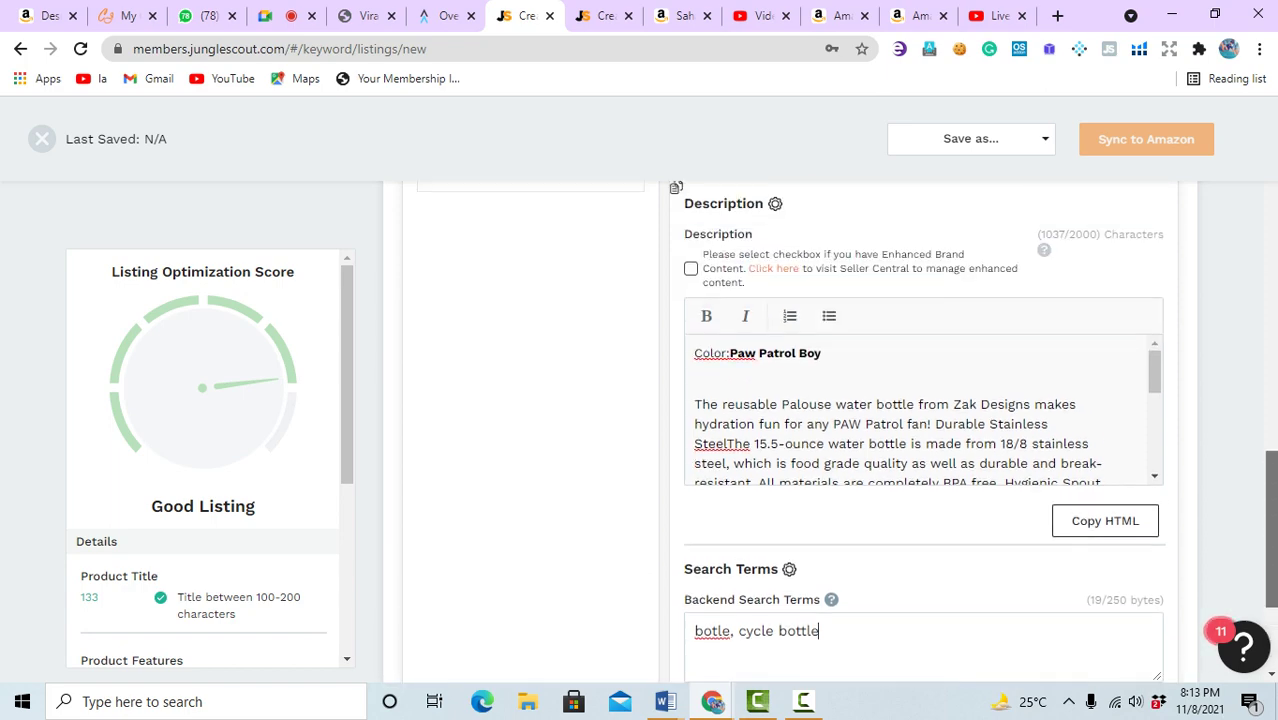
pyautogui.scroll(2, 920, 430)
pyautogui.scroll(1, 920, 430)
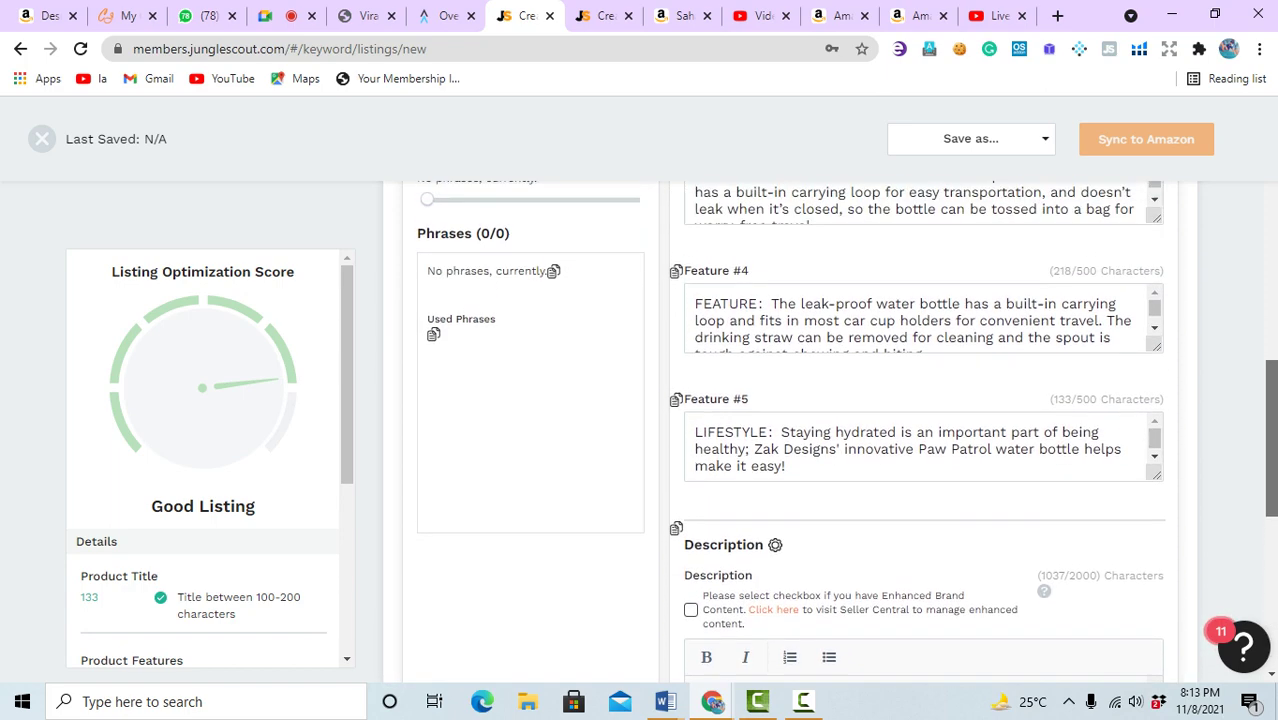
pyautogui.scroll(4, 920, 430)
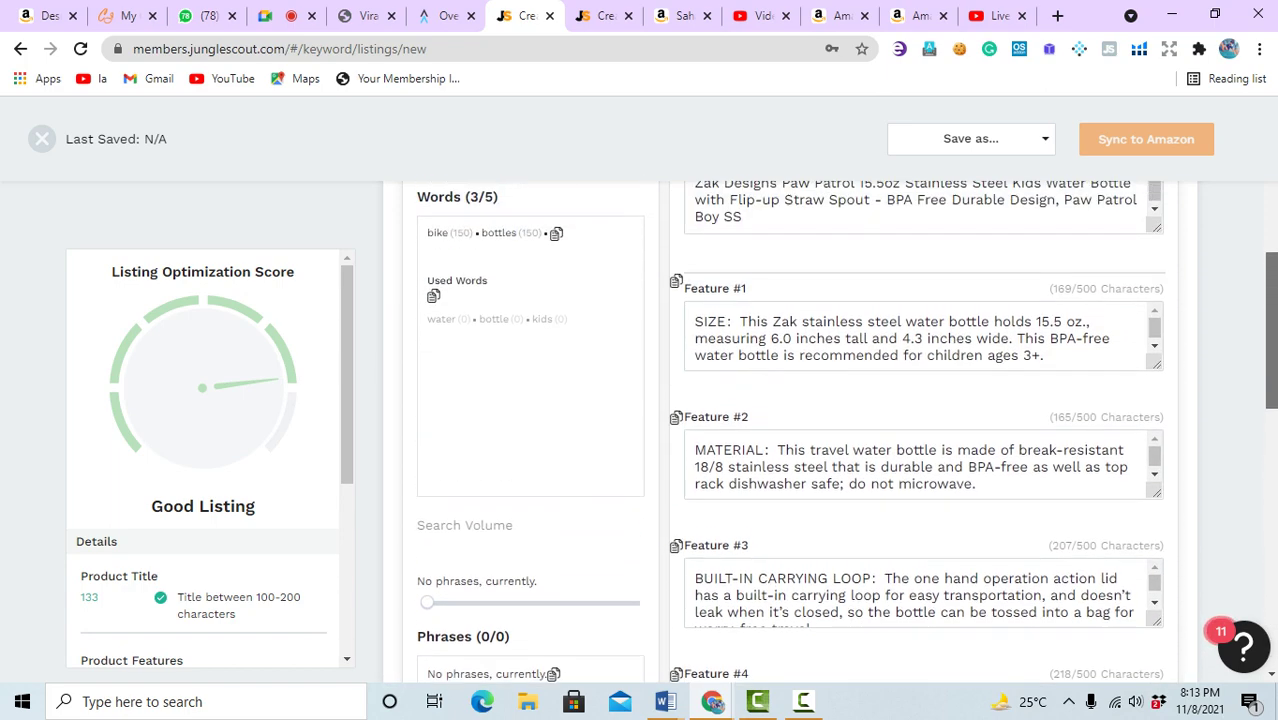
pyautogui.scroll(2, 920, 430)
pyautogui.scroll(2, 920, 430)
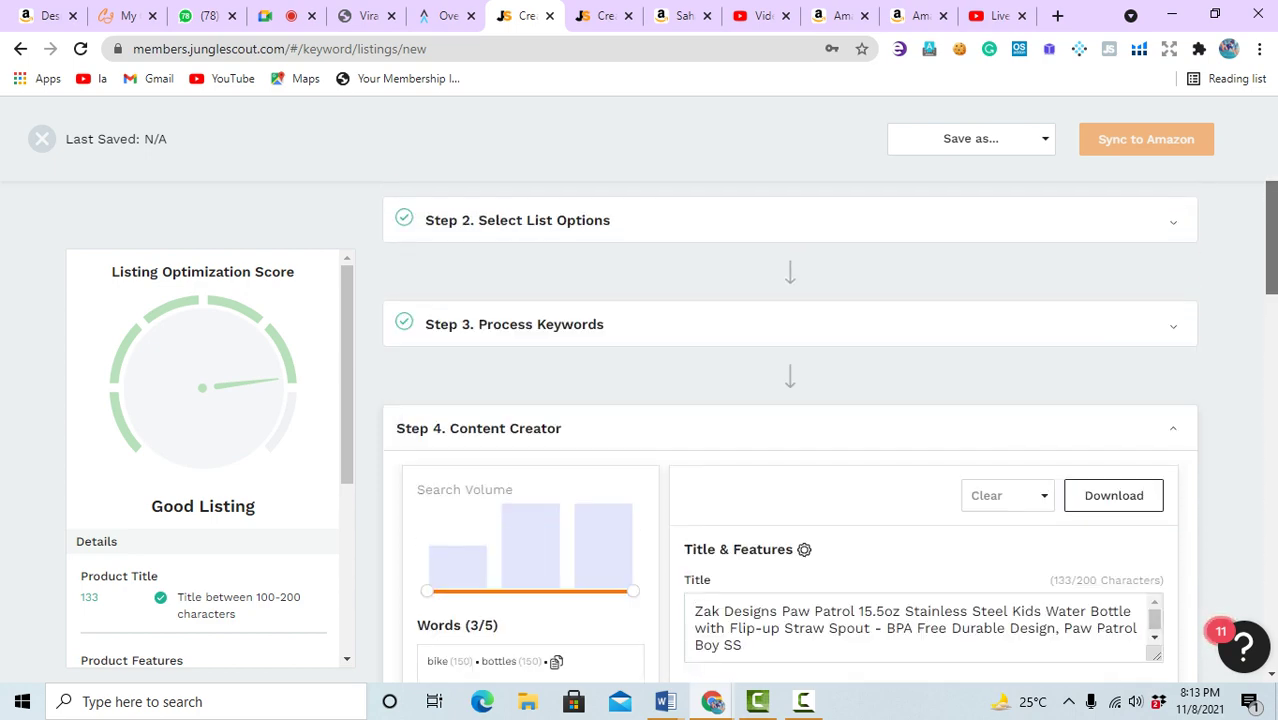
pyautogui.scroll(-3, 920, 430)
pyautogui.scroll(-1, 828, 433)
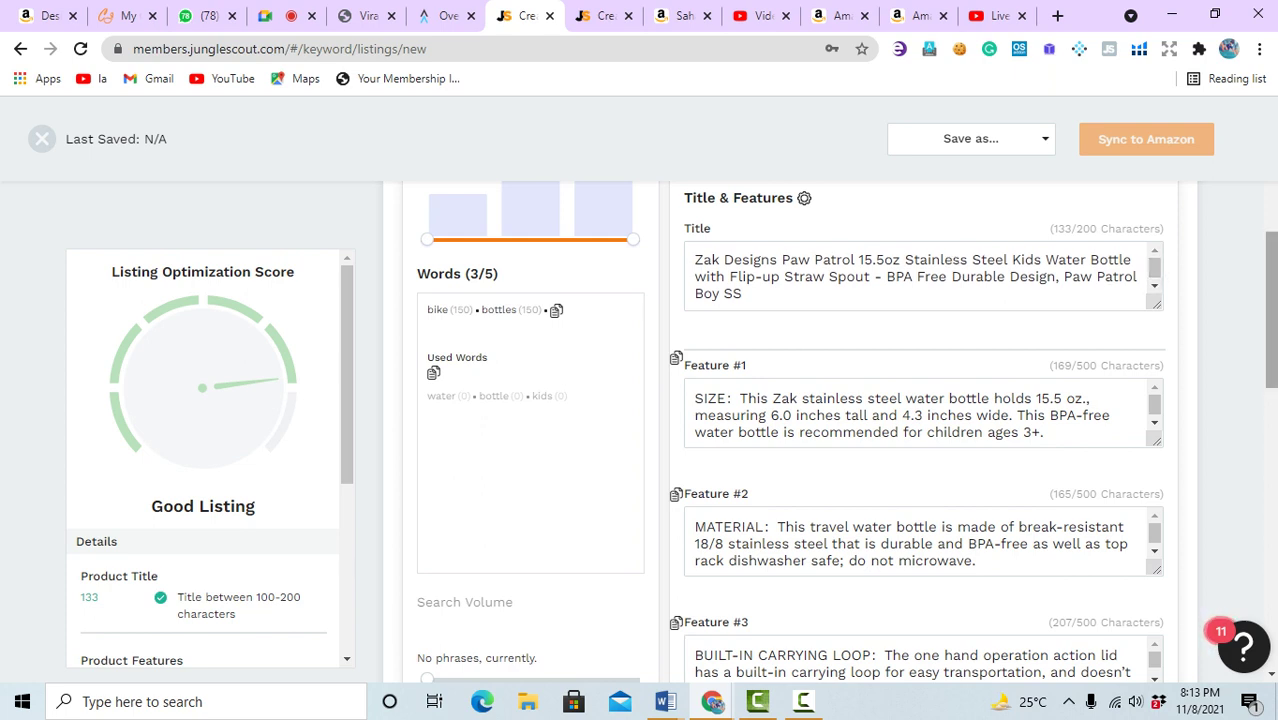
pyautogui.scroll(-4, 846, 432)
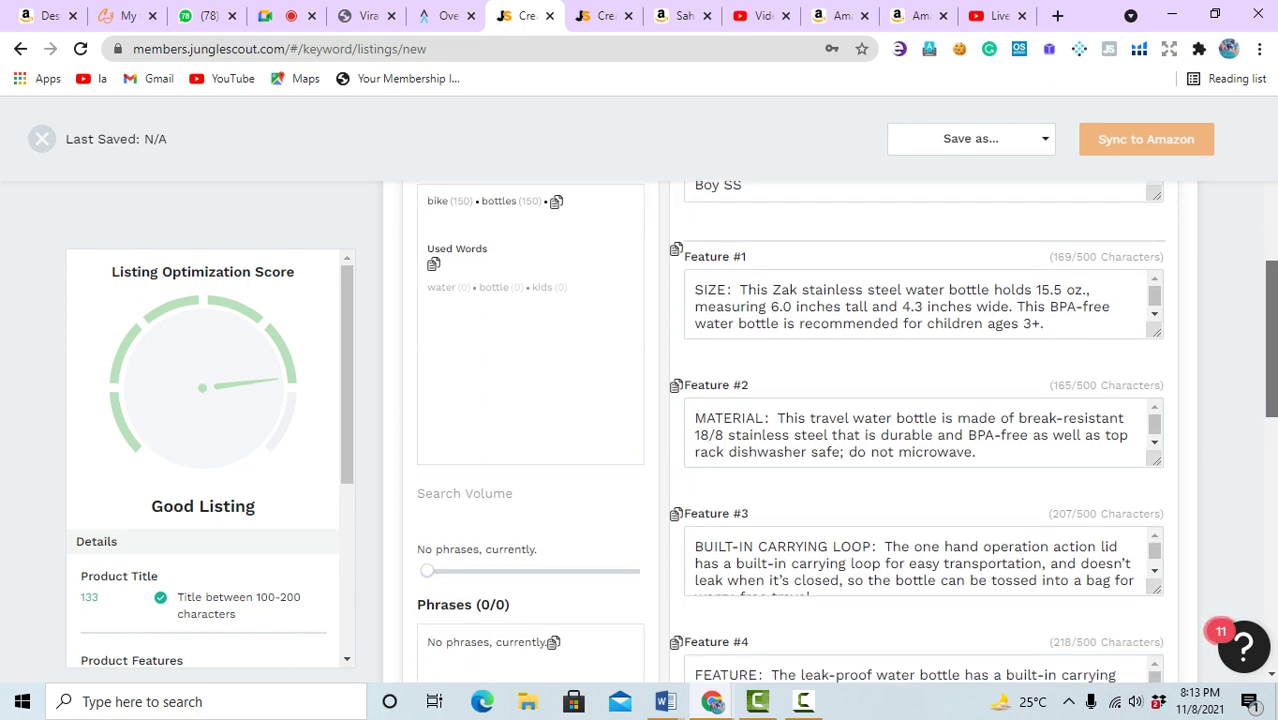
pyautogui.scroll(-7, 846, 432)
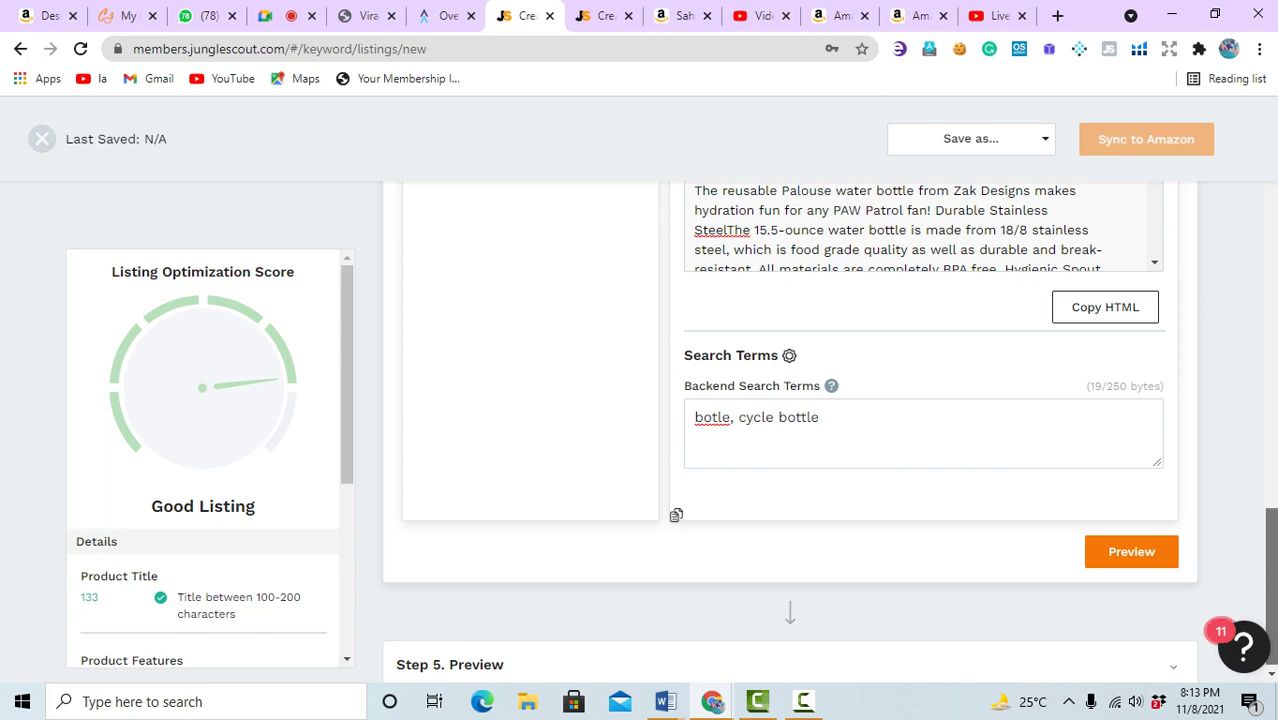
pyautogui.scroll(10, 846, 432)
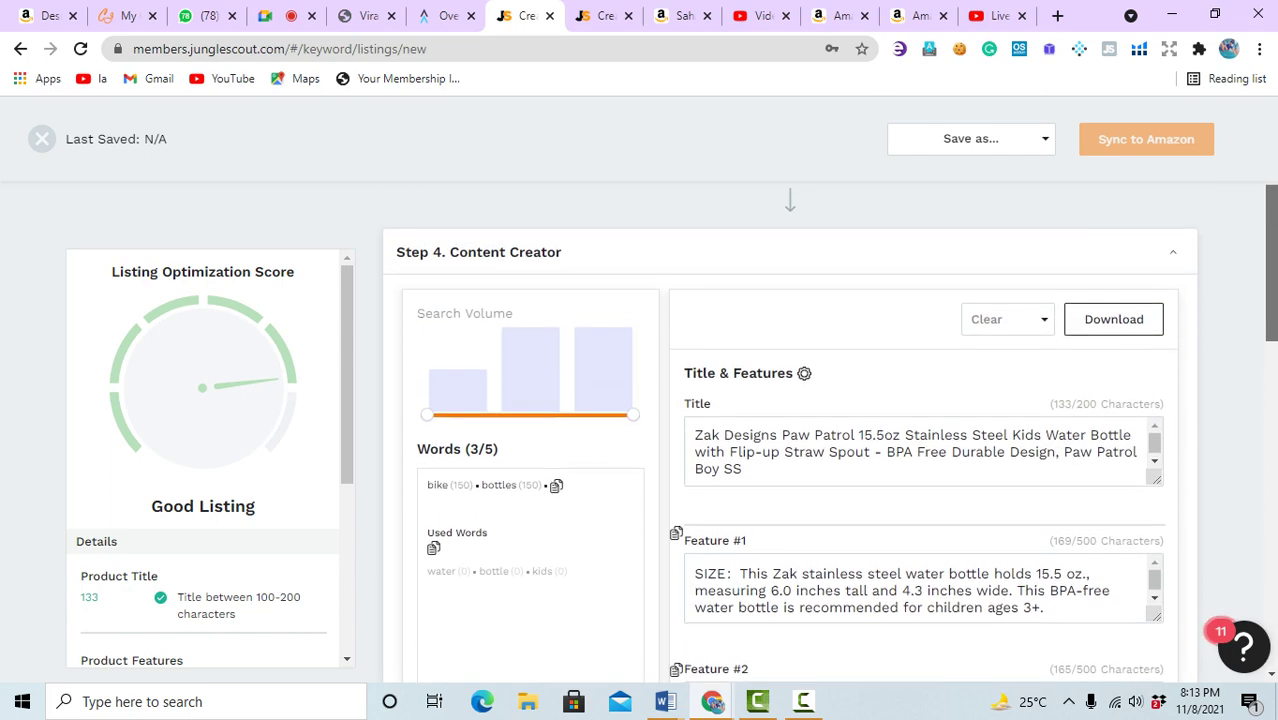
pyautogui.scroll(-10, 790, 432)
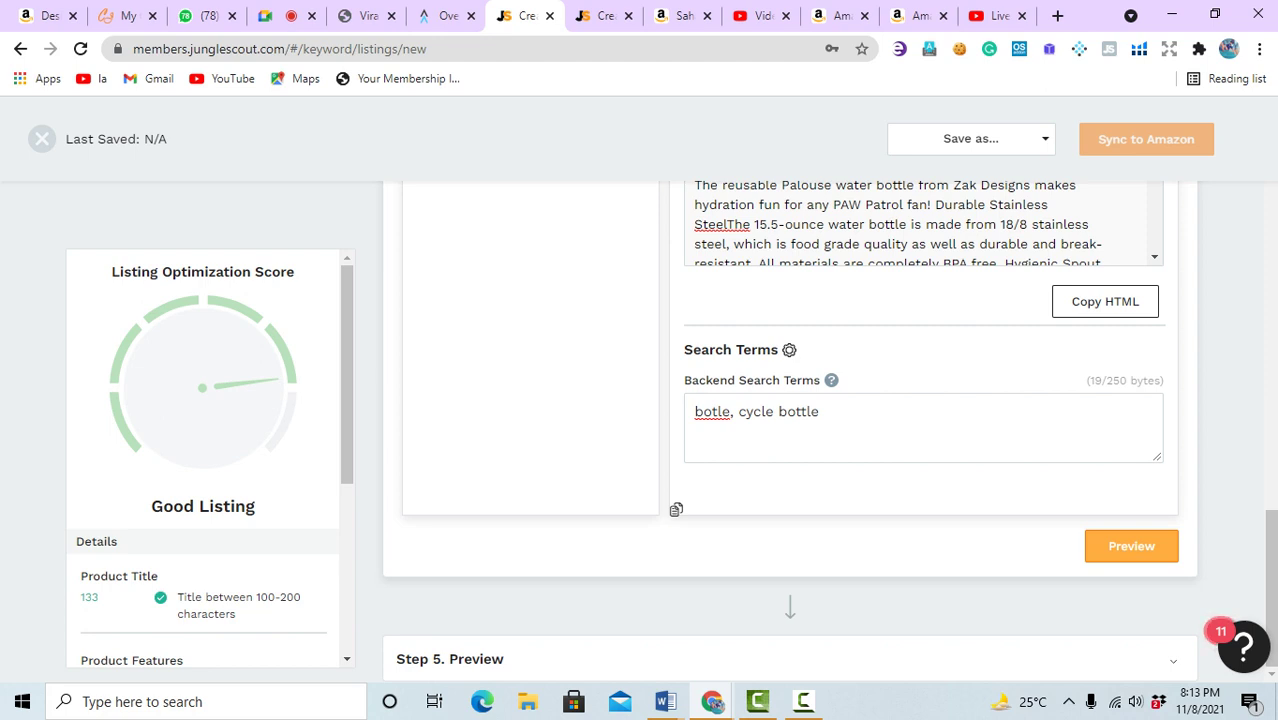
# - Generate the listing preview and read through its title, bullet points and full product description
pyautogui.click(1131, 546)
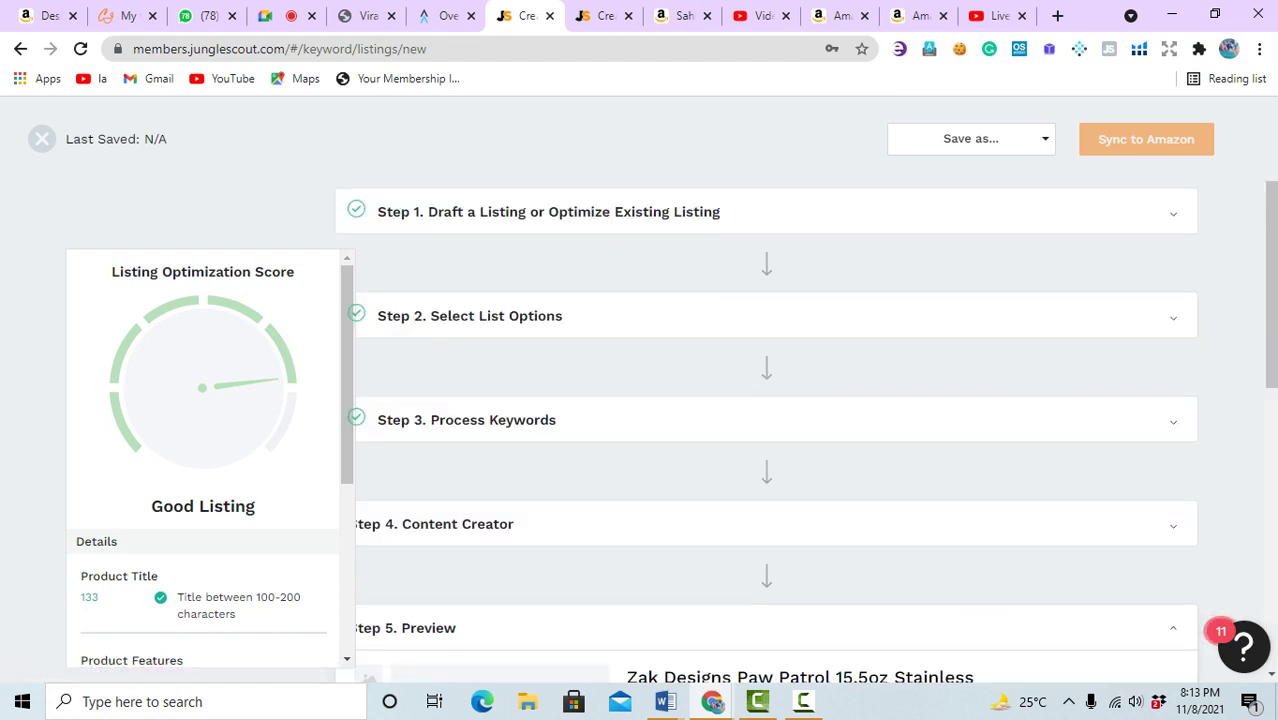
pyautogui.scroll(-3, 766, 430)
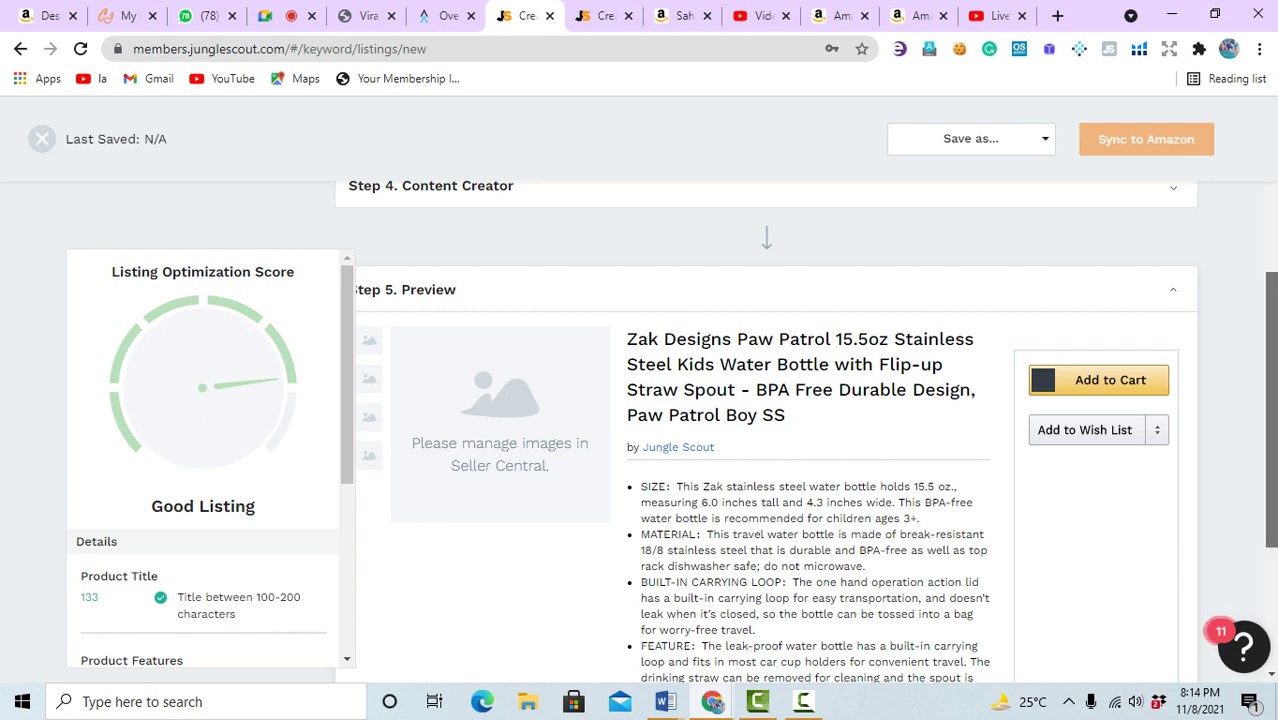
pyautogui.scroll(-2, 804, 432)
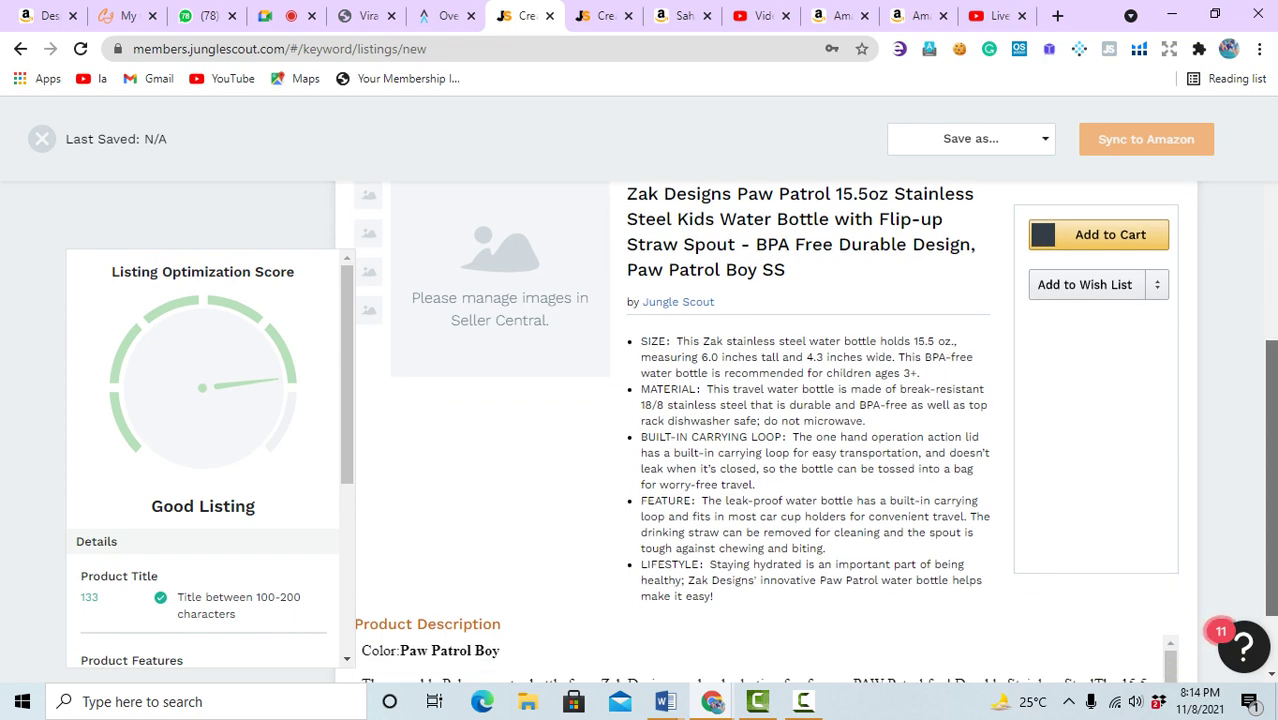
pyautogui.scroll(-2, 804, 432)
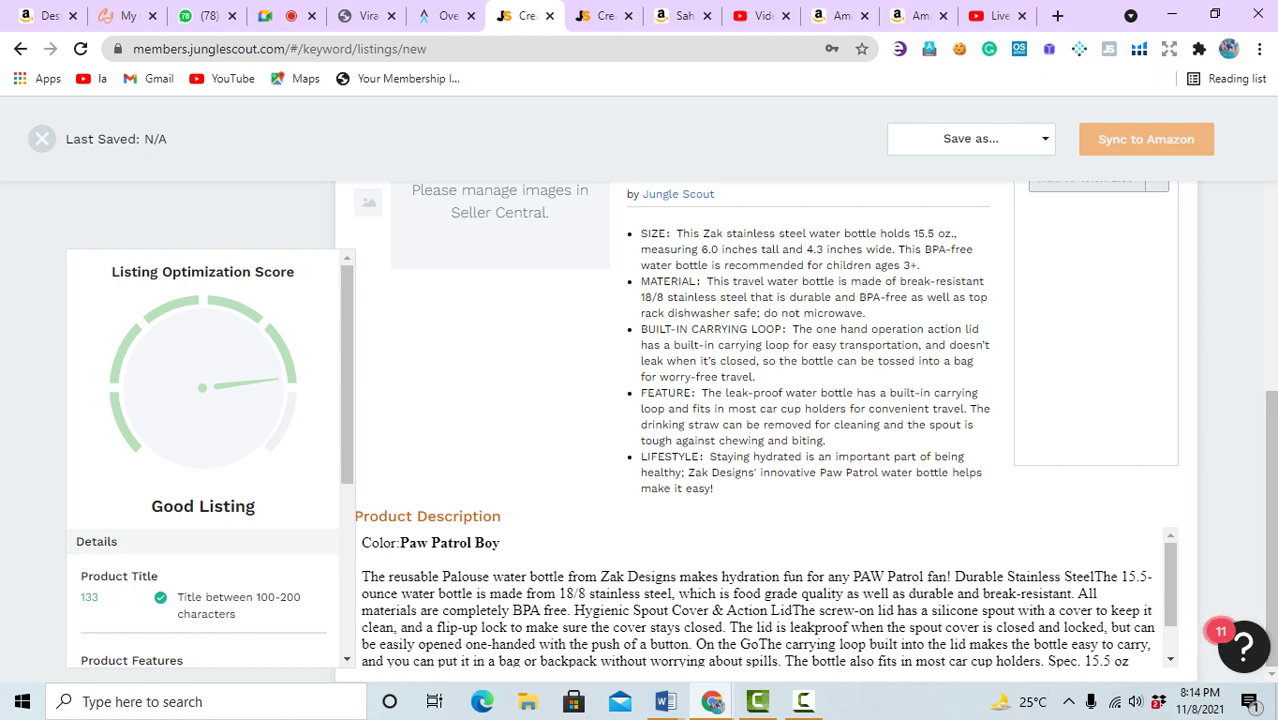
pyautogui.scroll(-1, 766, 600)
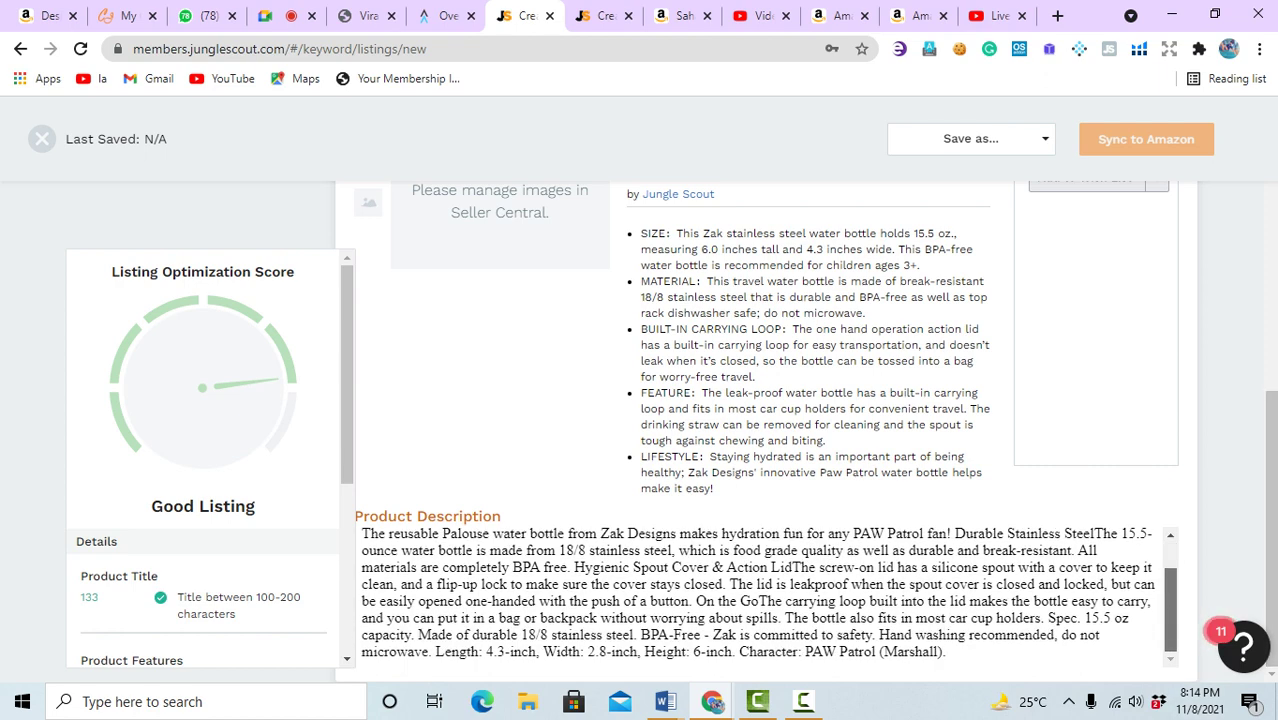
pyautogui.scroll(1, 766, 598)
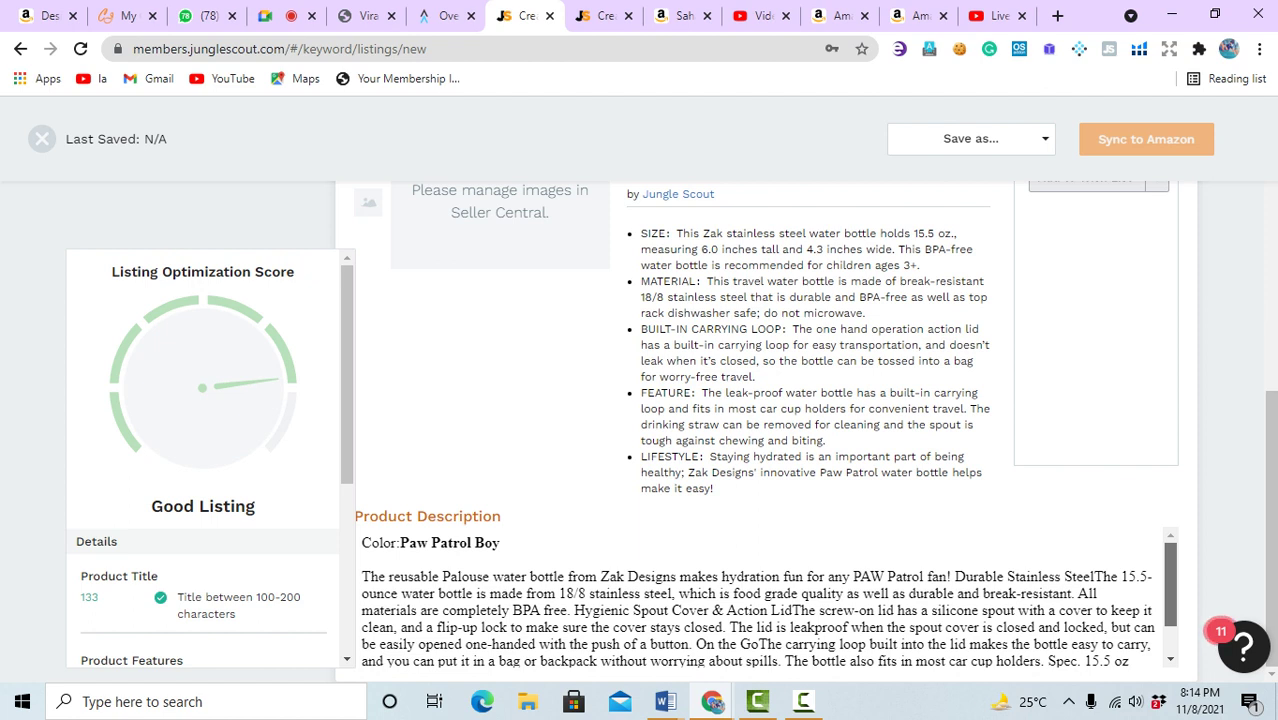
pyautogui.scroll(-1, 766, 600)
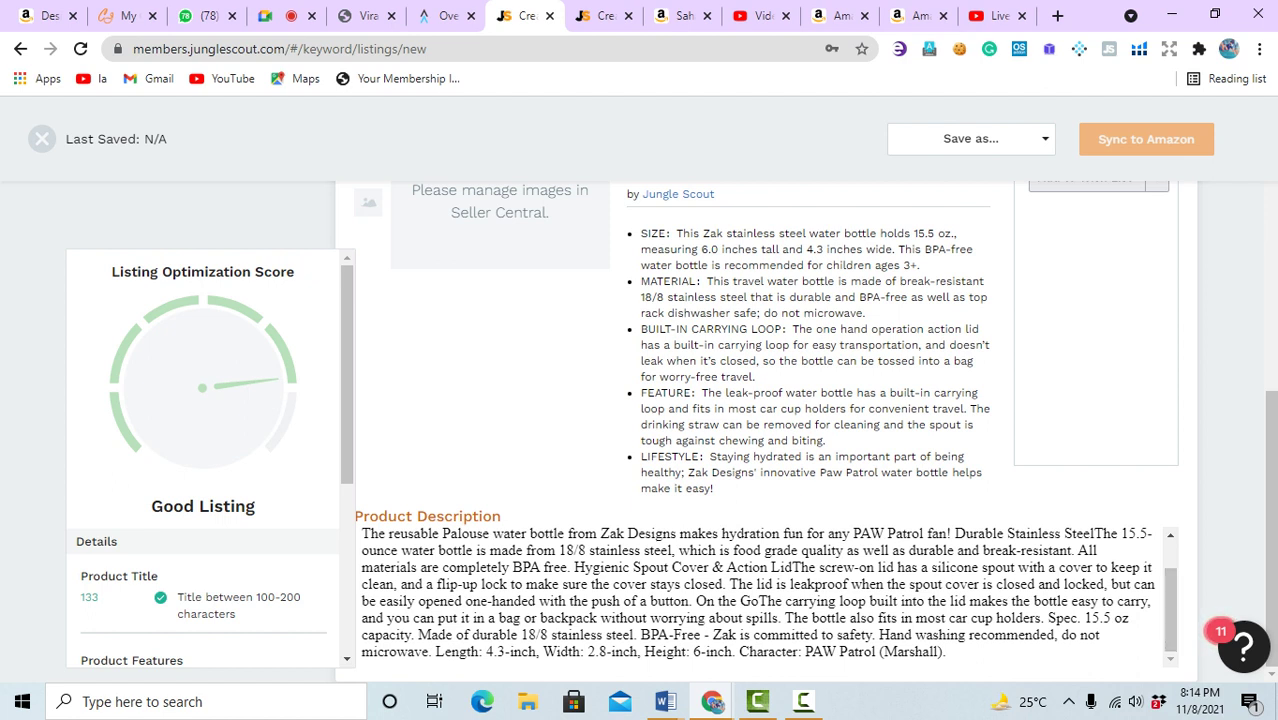
# - Examine the Listing Optimization Score rating and its checks for title, features, description, keywords used and backend search terms
pyautogui.moveTo(150, 506); pyautogui.dragTo(256, 507)
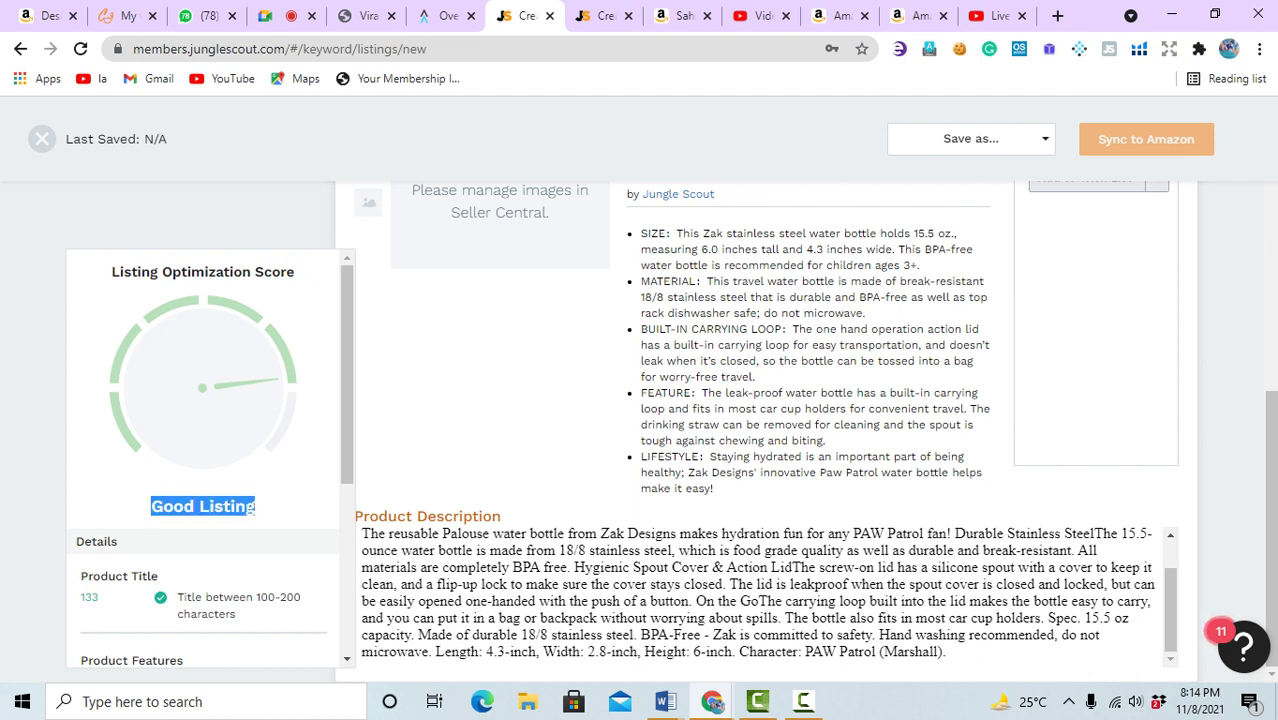
pyautogui.click(256, 506)
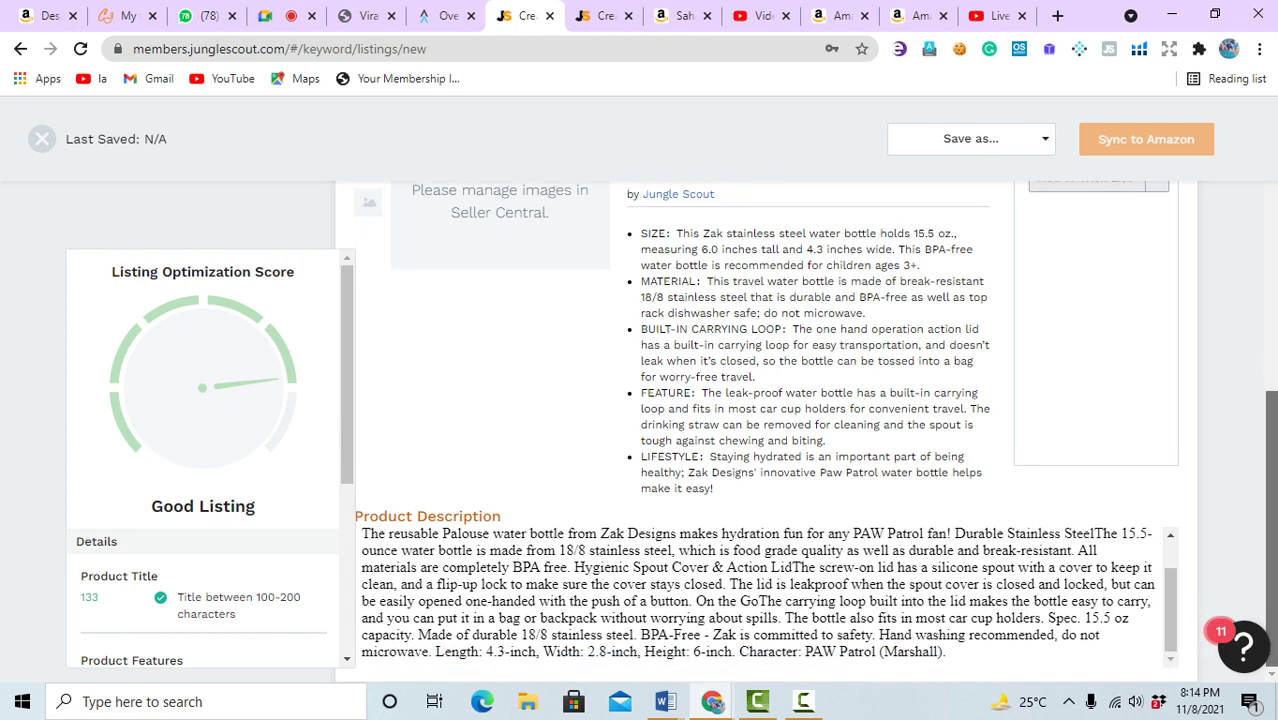
pyautogui.scroll(-2, 203, 460)
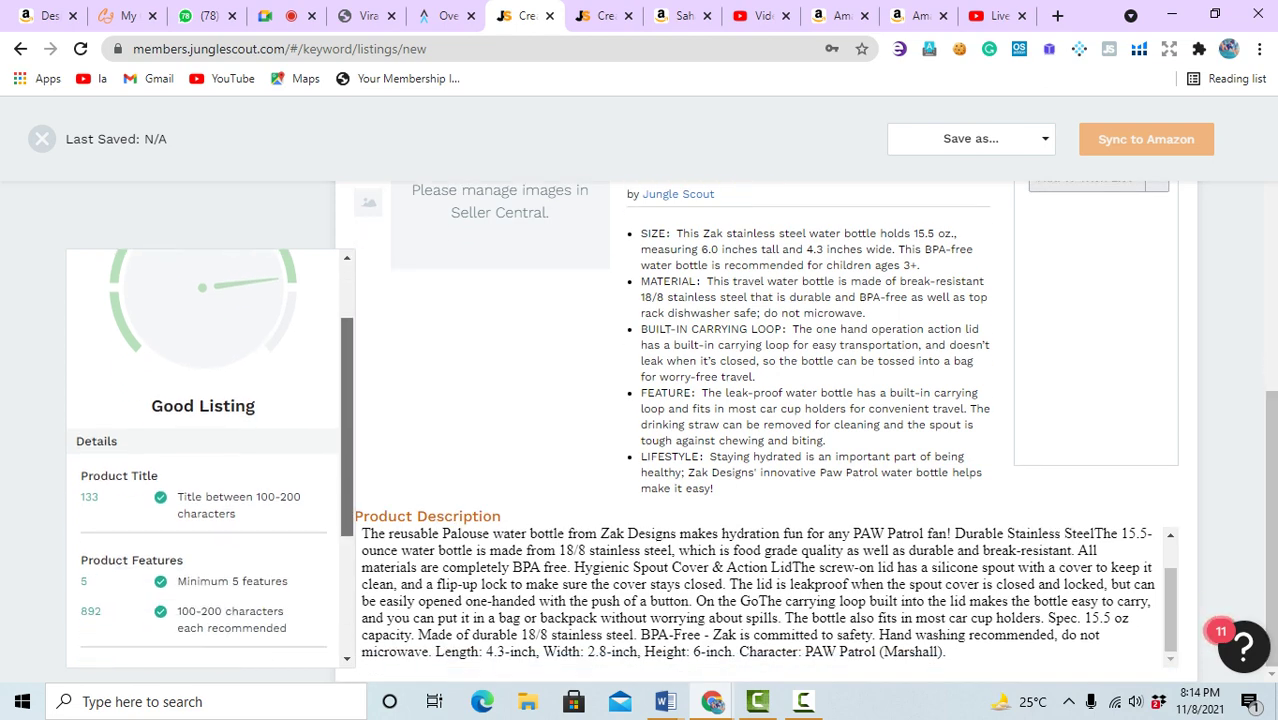
pyautogui.scroll(-1, 203, 460)
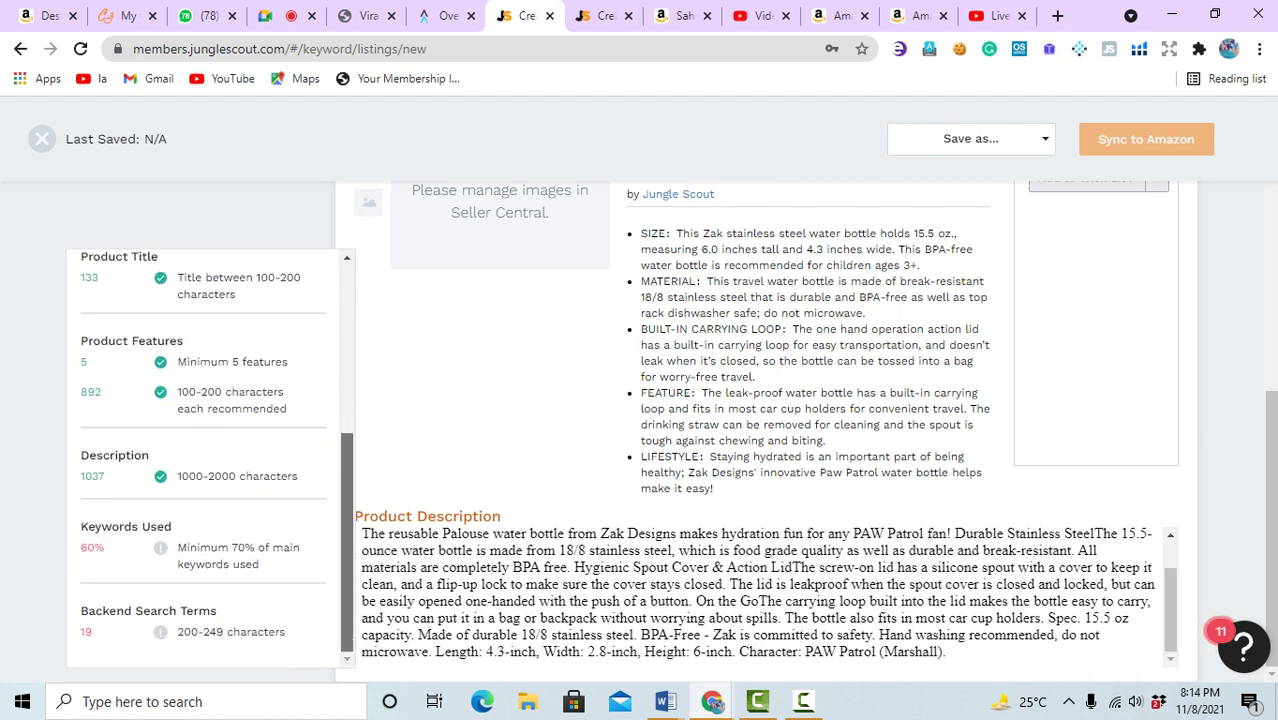
pyautogui.scroll(3, 203, 460)
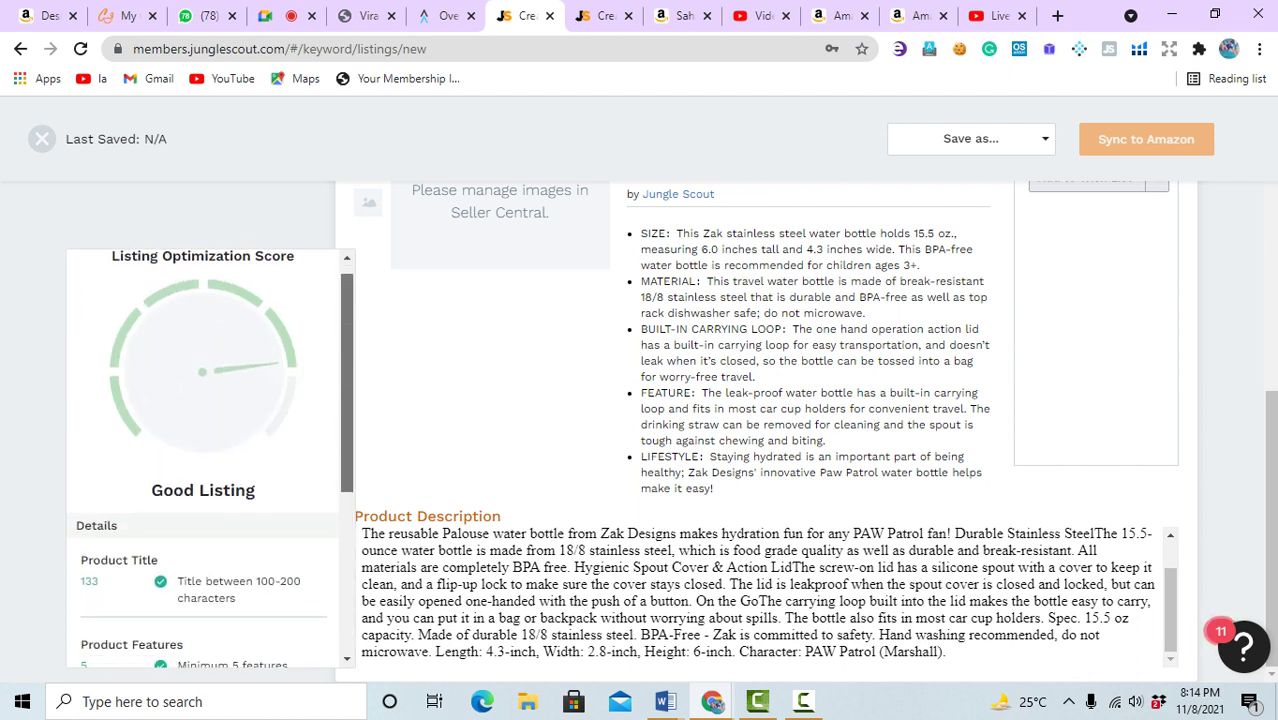
pyautogui.scroll(-1, 203, 460)
pyautogui.scroll(-1, 203, 460)
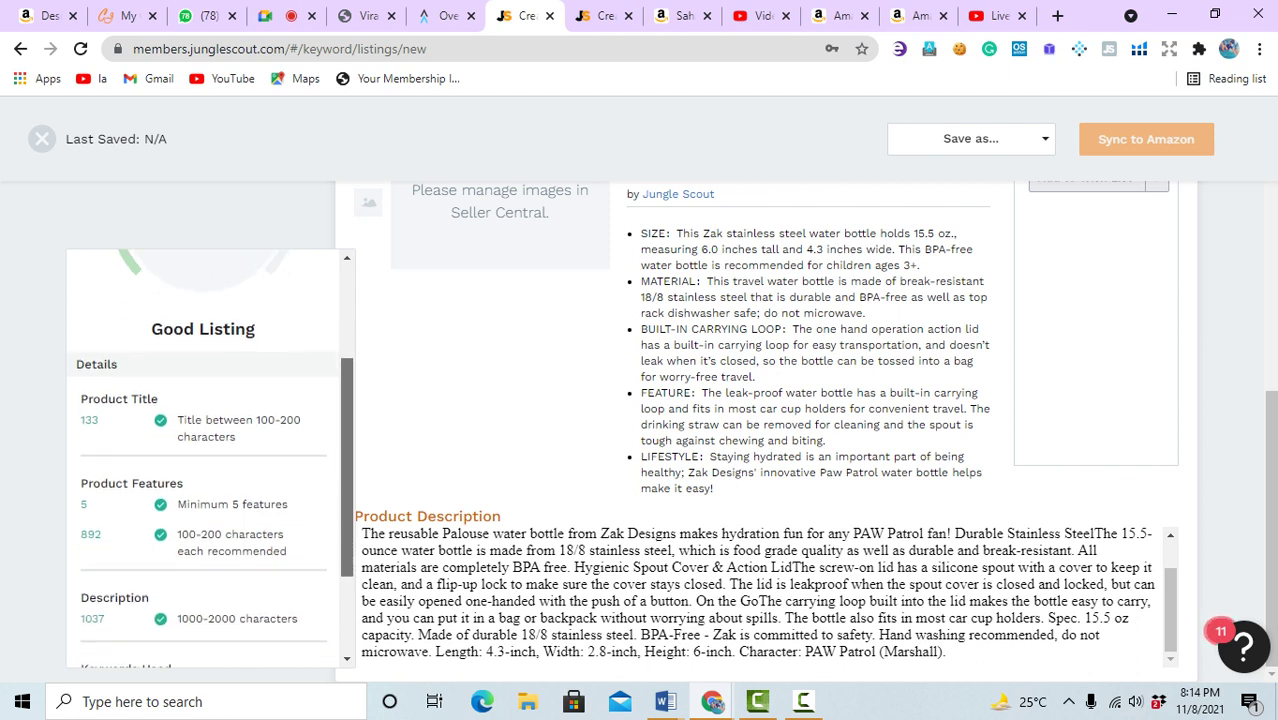
pyautogui.scroll(-1, 203, 460)
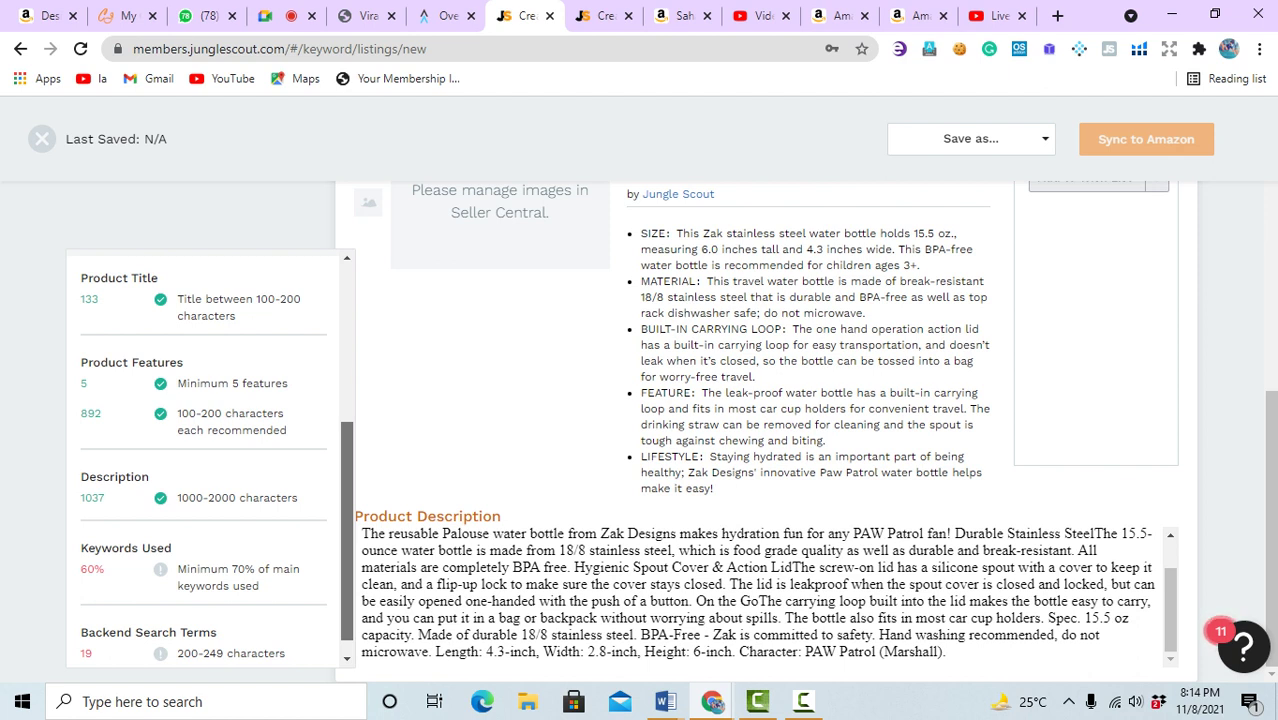
pyautogui.scroll(-1, 203, 460)
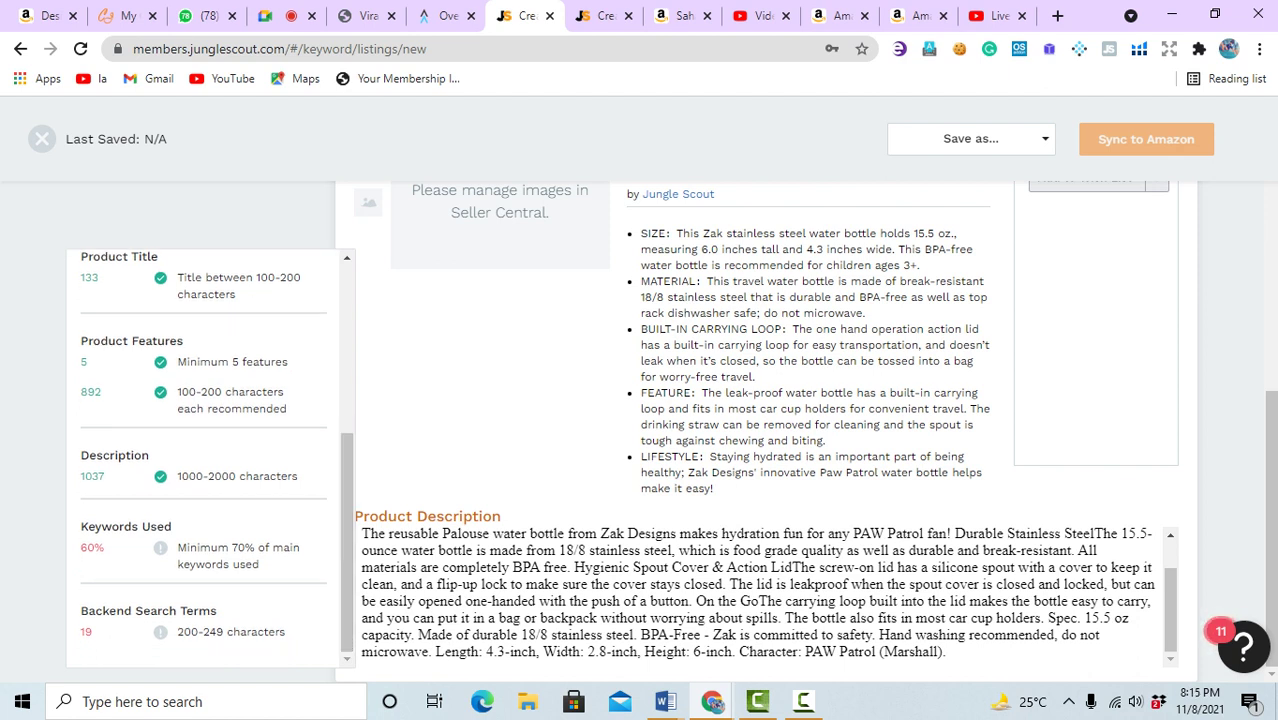
# - Highlight the Keywords Used and Backend Search Terms figures in the score details, ending back at the overall rating
pyautogui.moveTo(105, 547); pyautogui.dragTo(81, 547)
pyautogui.moveTo(93, 632); pyautogui.dragTo(81, 632)
pyautogui.click(81, 632)
pyautogui.doubleClick(92, 547)
pyautogui.moveTo(94, 632); pyautogui.dragTo(81, 632)
pyautogui.scroll(2, 203, 460)
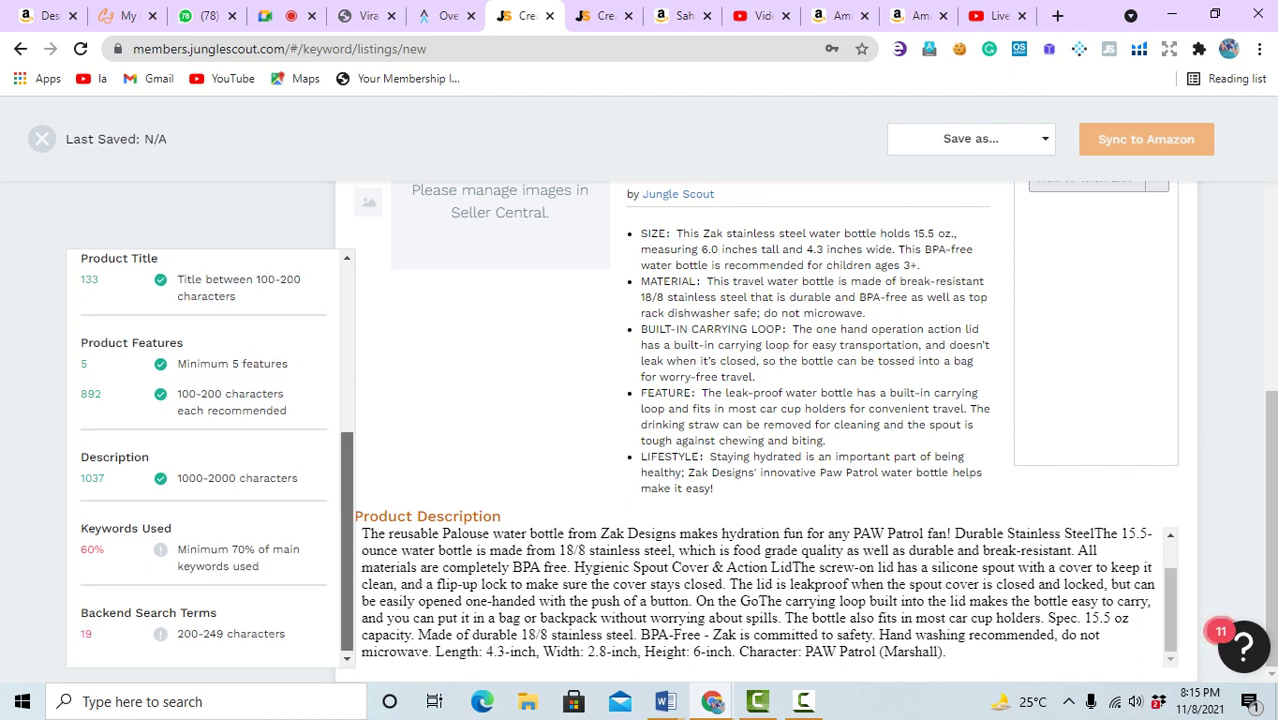
pyautogui.scroll(2, 203, 455)
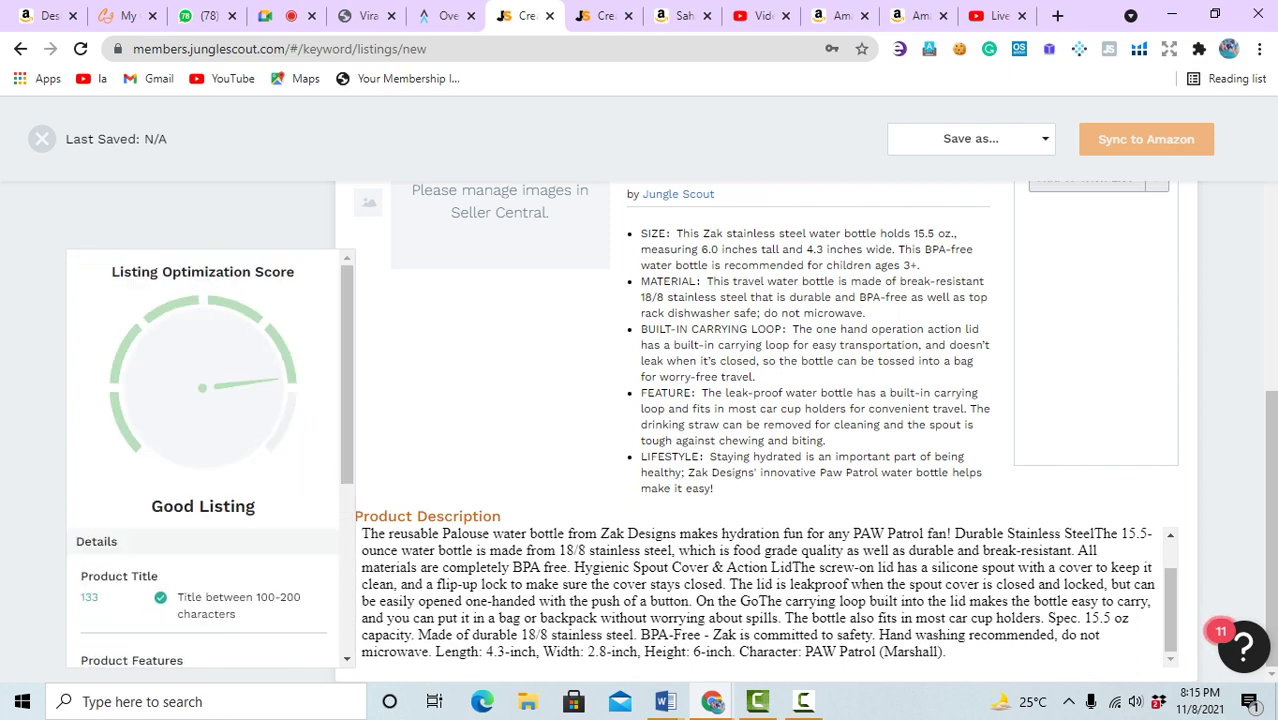
# - Reopen Step 1, Draft a Listing or Optimize Existing Listing, and Step 2, Select List Options, to review their choices
pyautogui.scroll(4, 815, 432)
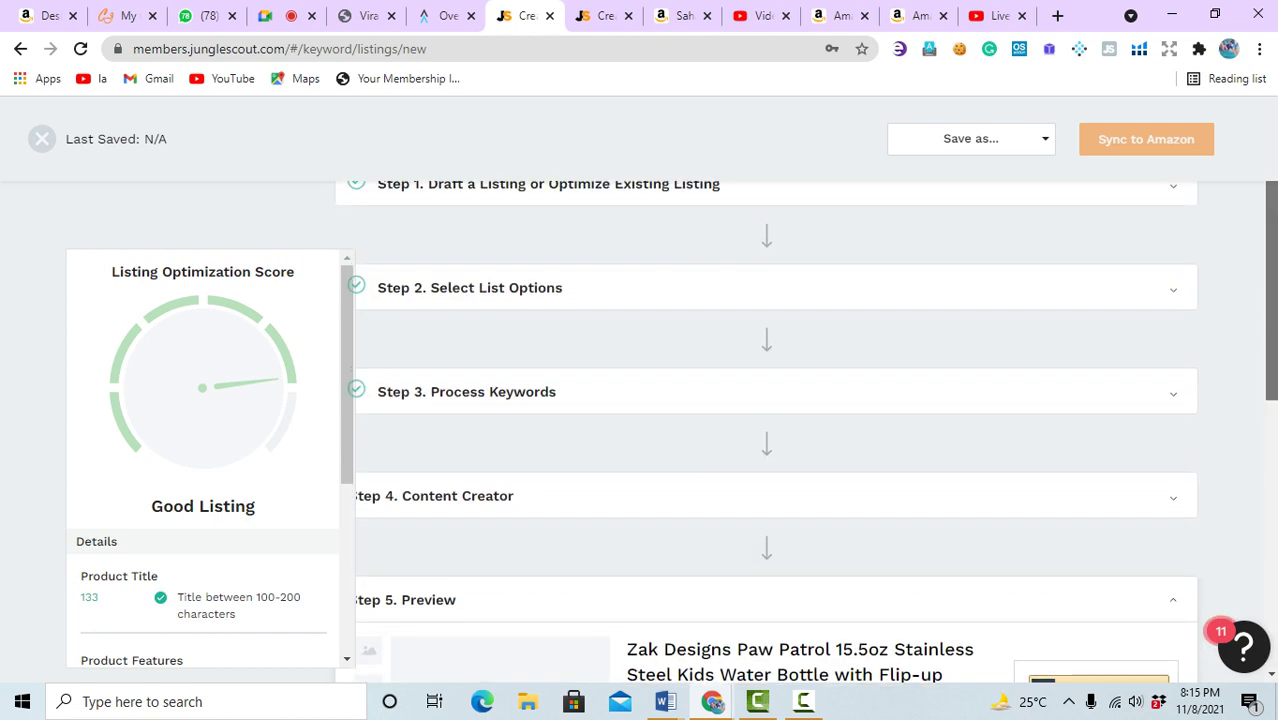
pyautogui.scroll(-3, 766, 430)
pyautogui.scroll(3, 766, 430)
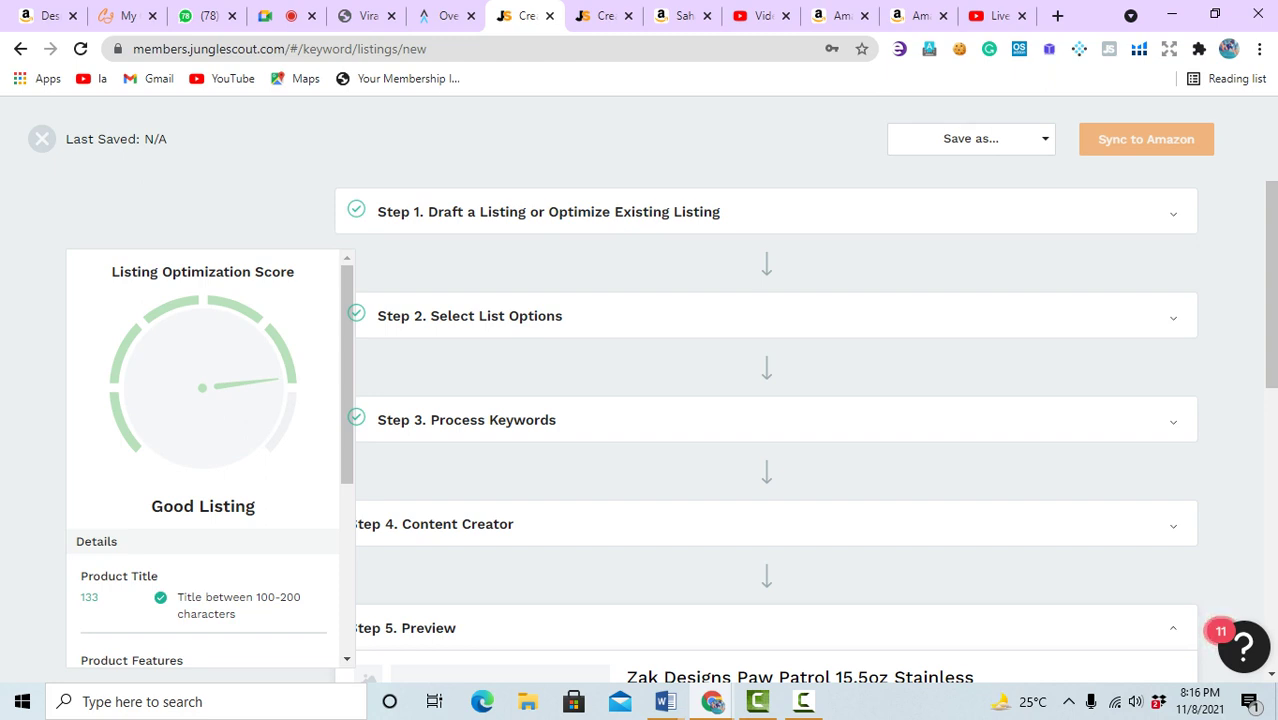
pyautogui.click(1173, 213)
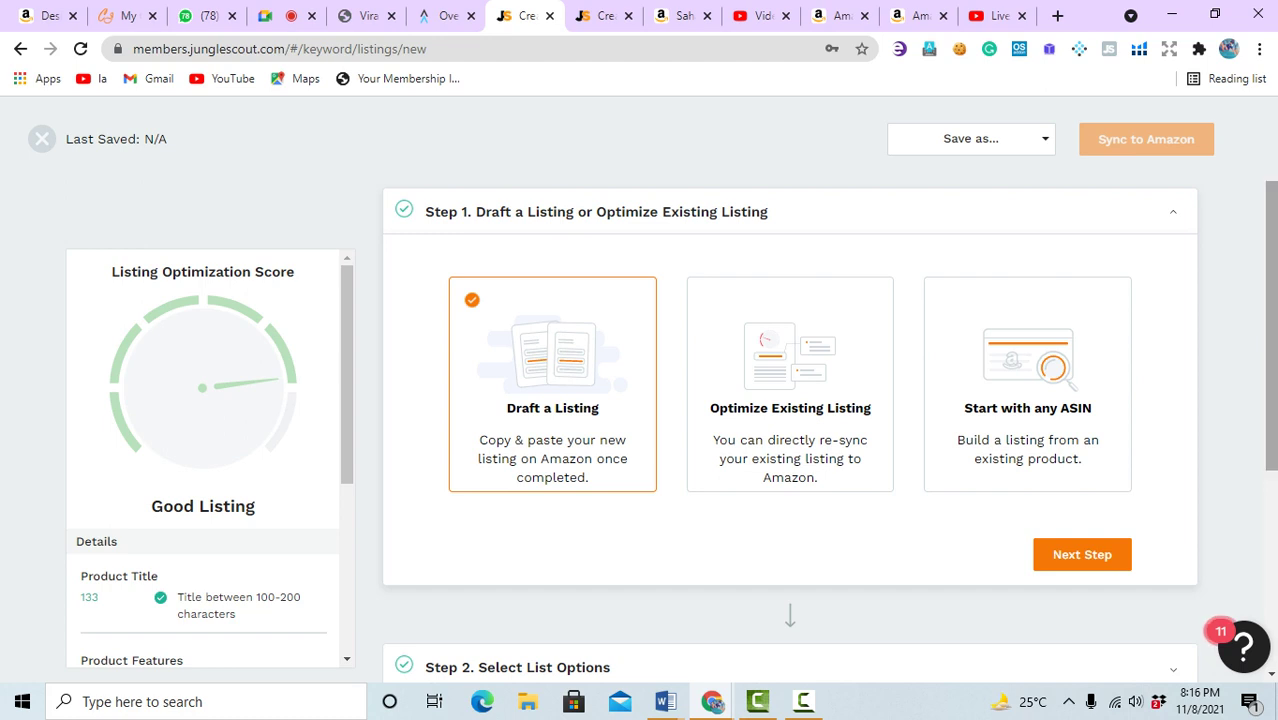
pyautogui.scroll(-2, 790, 430)
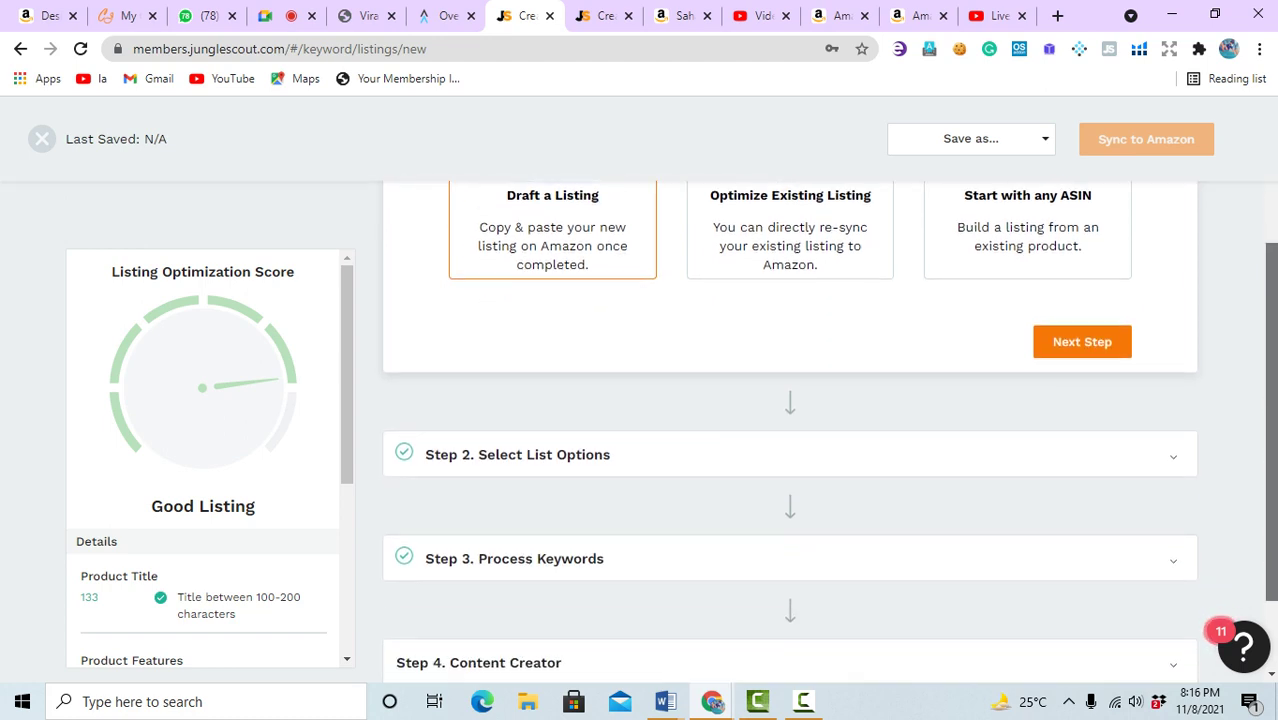
pyautogui.scroll(-1, 790, 430)
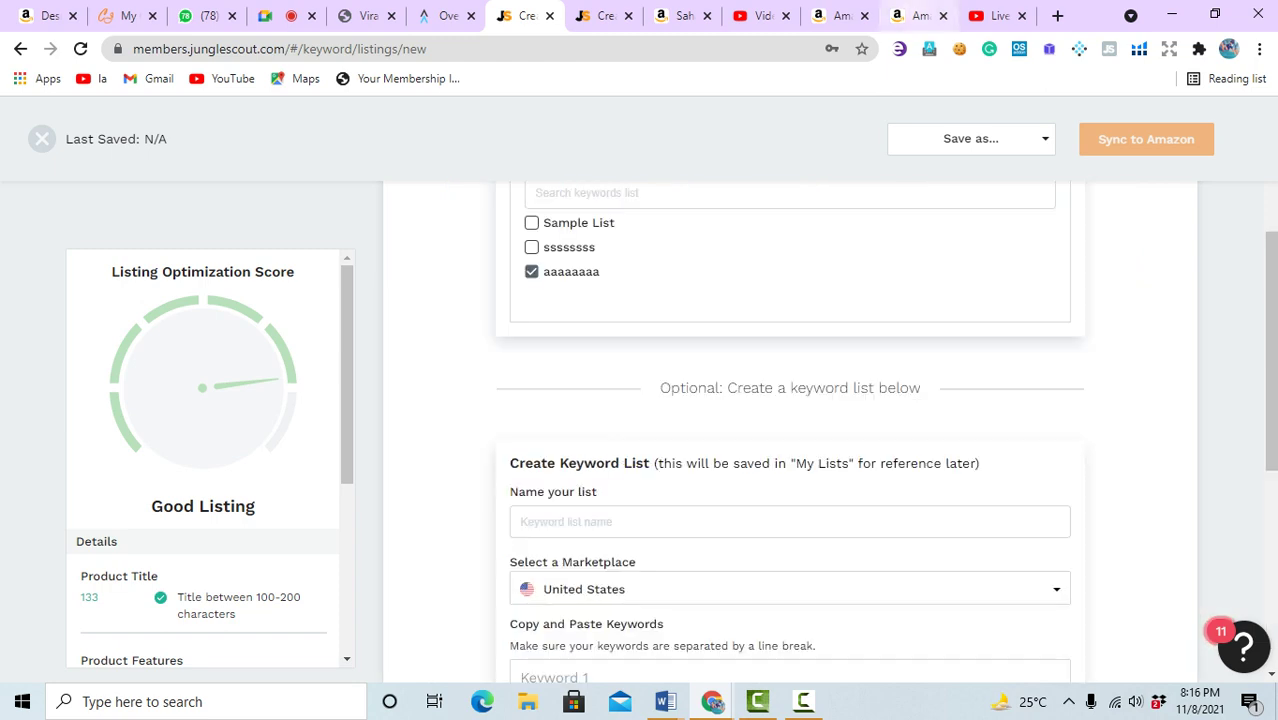
# - Look over the Amazon page of the Zak Designs Paw Patrol bottle and the "water bottle" search results
pyautogui.click(915, 15)
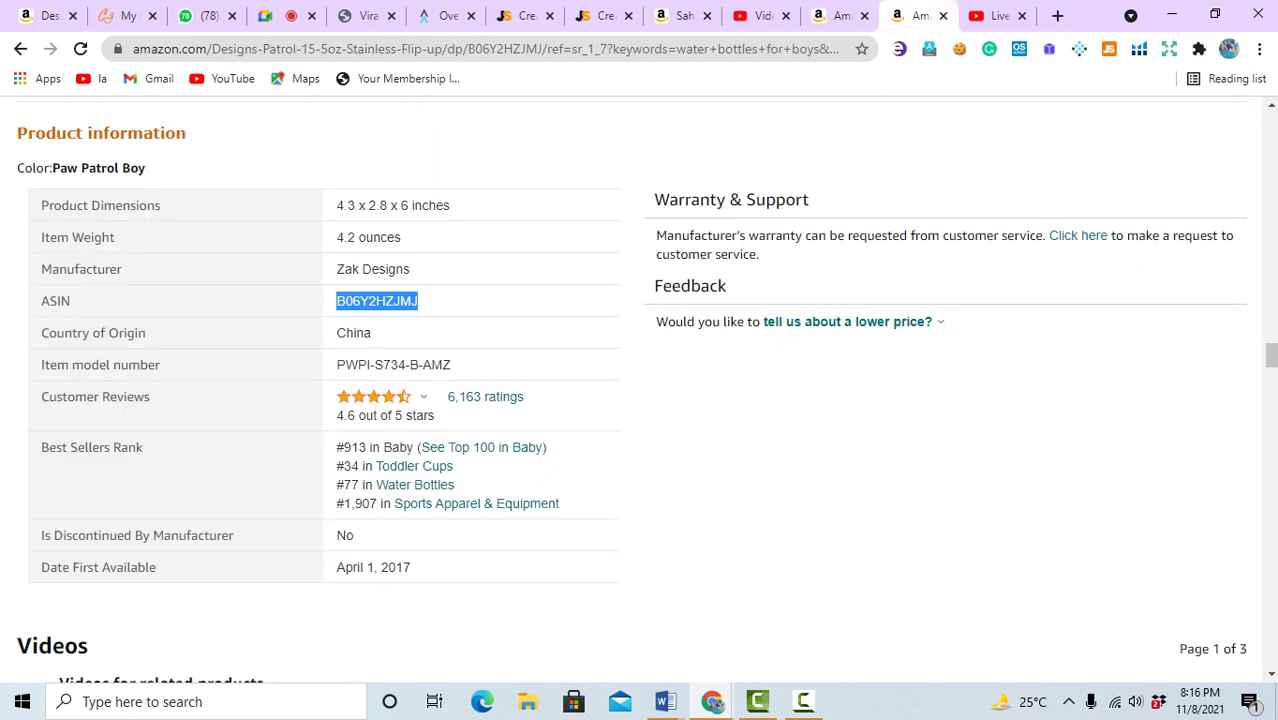
pyautogui.scroll(20, 640, 390)
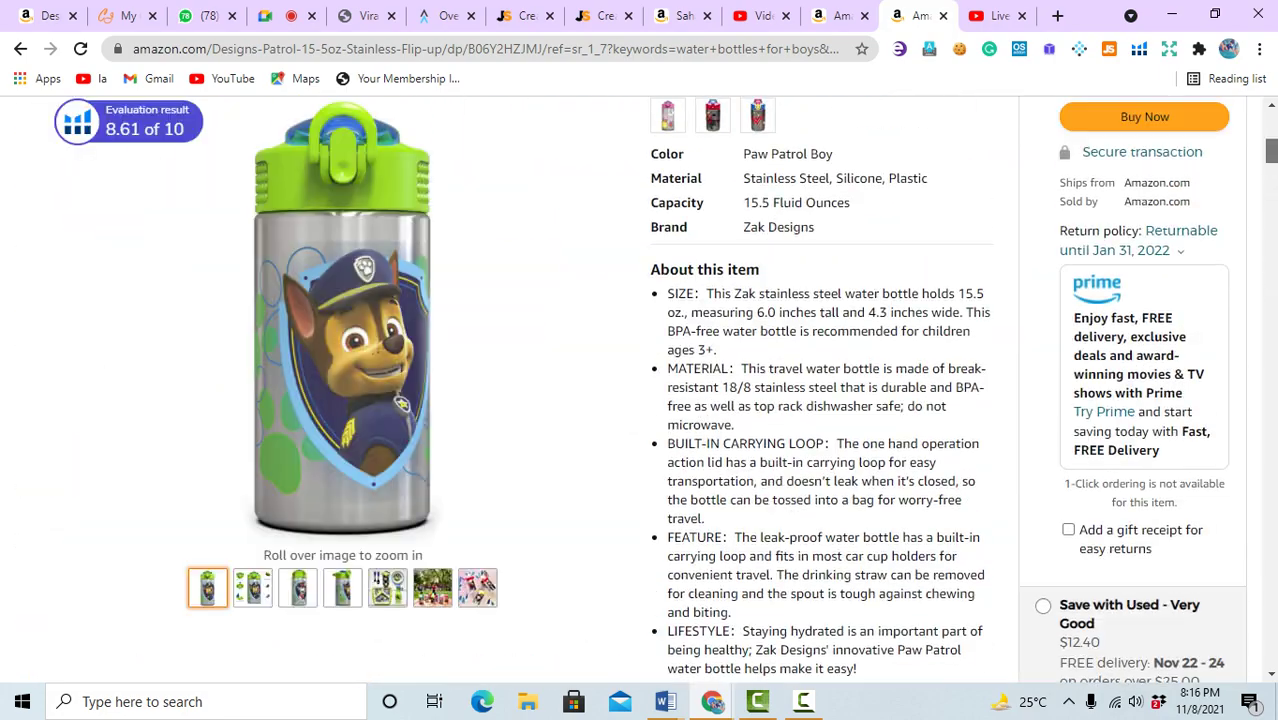
pyautogui.scroll(5, 640, 390)
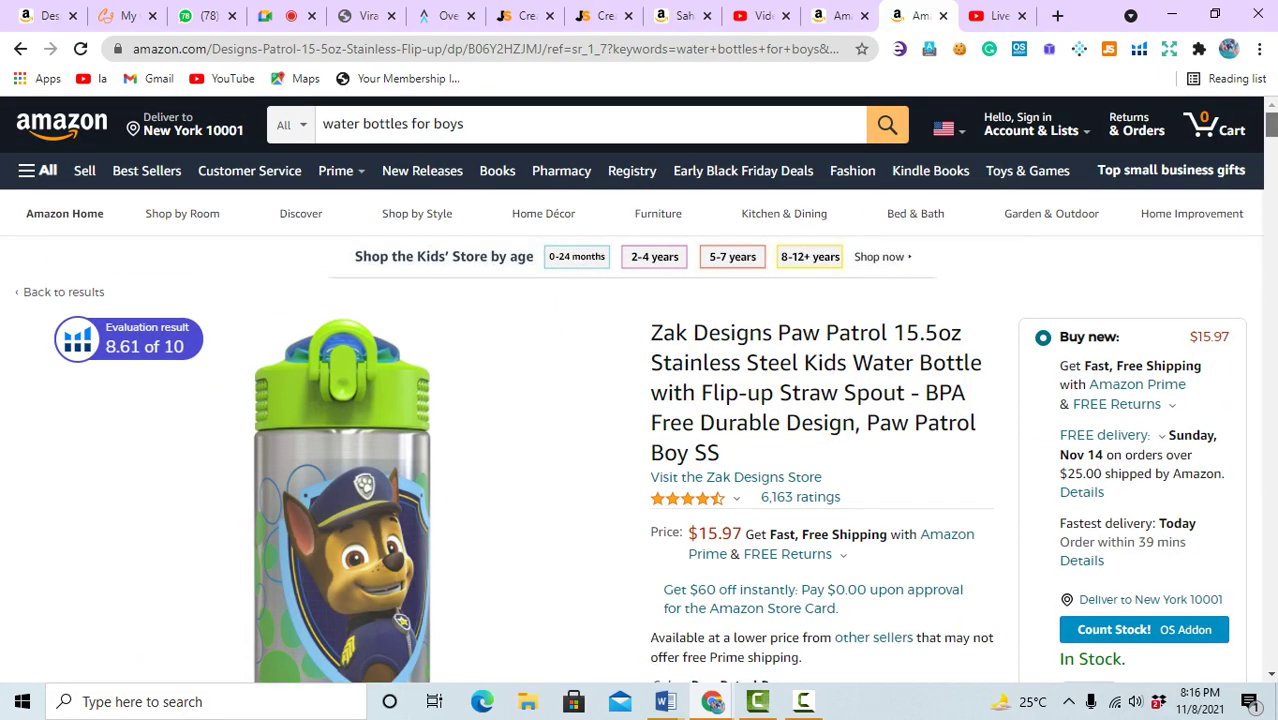
pyautogui.scroll(-15, 640, 390)
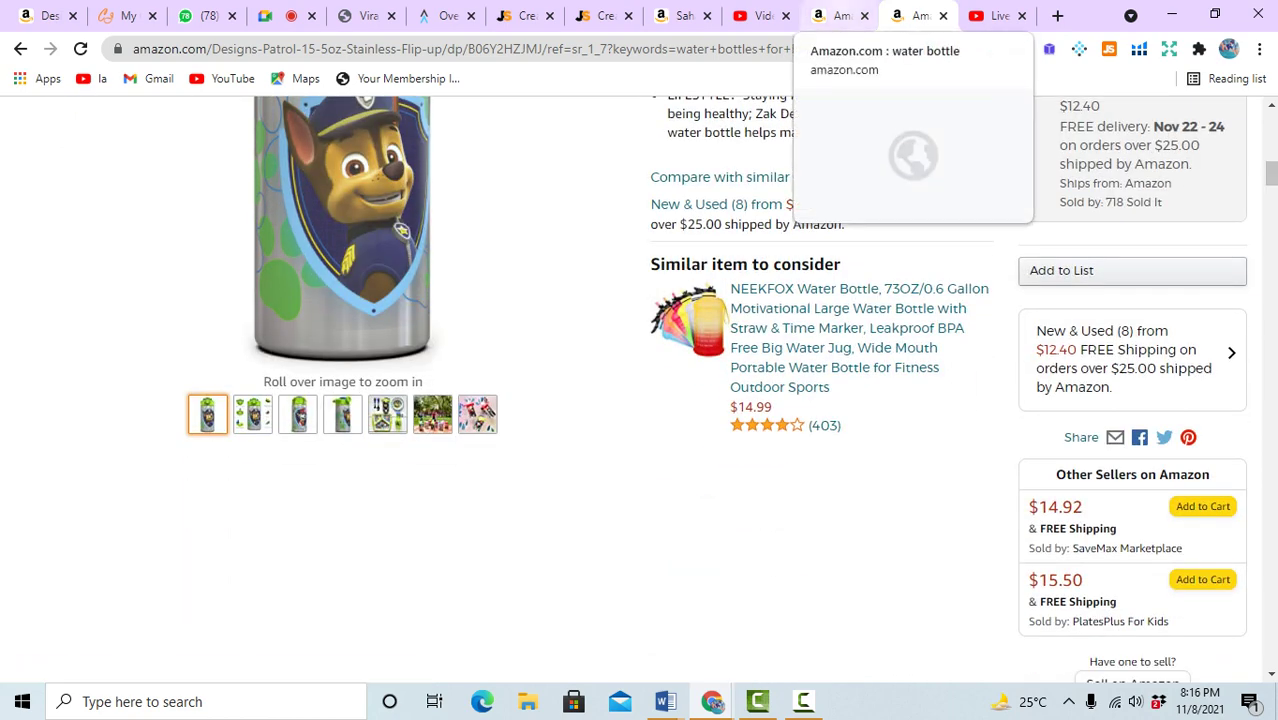
pyautogui.click(838, 15)
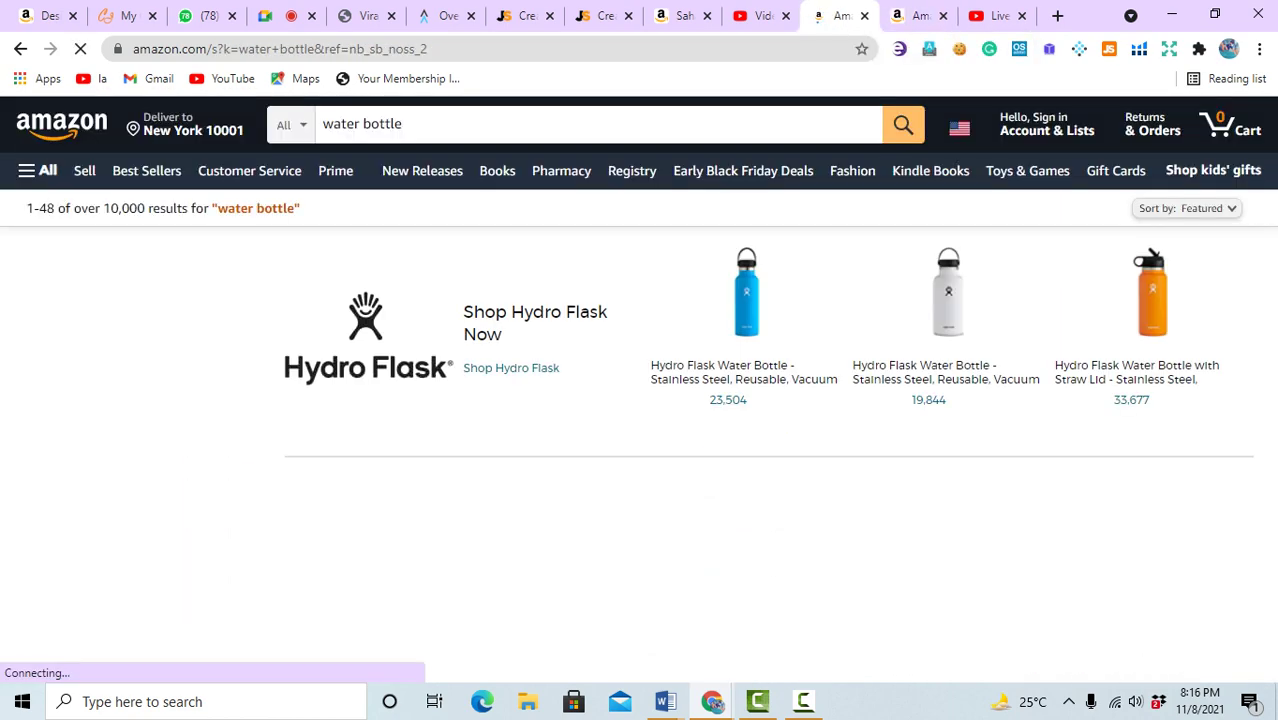
# - Return to the Jungle Scout listing and review the Step 2 keyword list selection and the Step 3 processed keywords
pyautogui.click(525, 15)
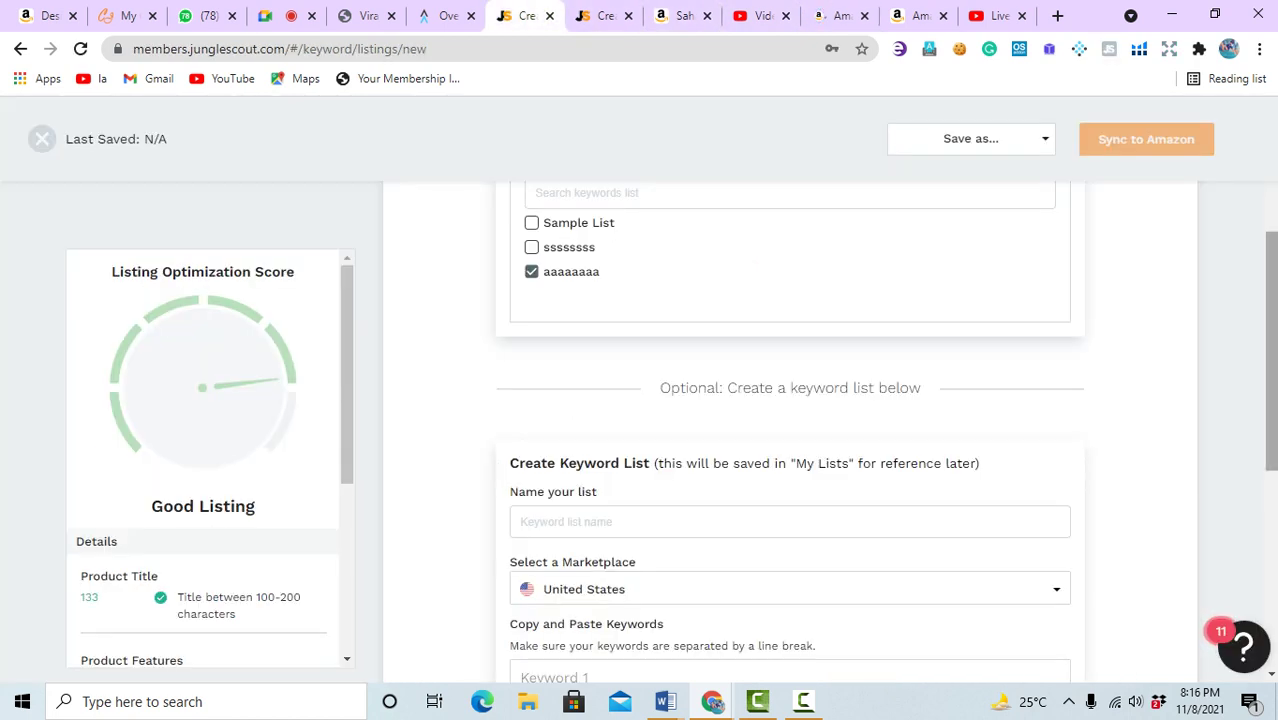
pyautogui.scroll(3, 790, 430)
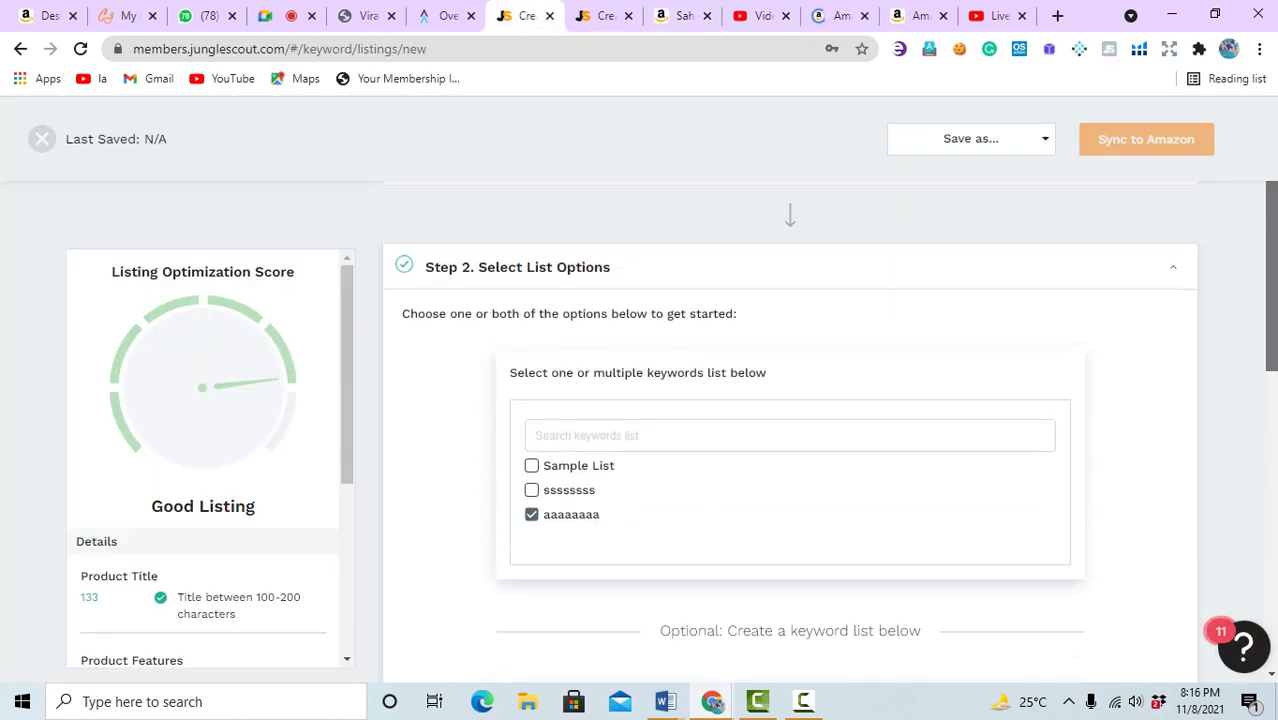
pyautogui.scroll(1, 790, 430)
pyautogui.scroll(-2, 790, 430)
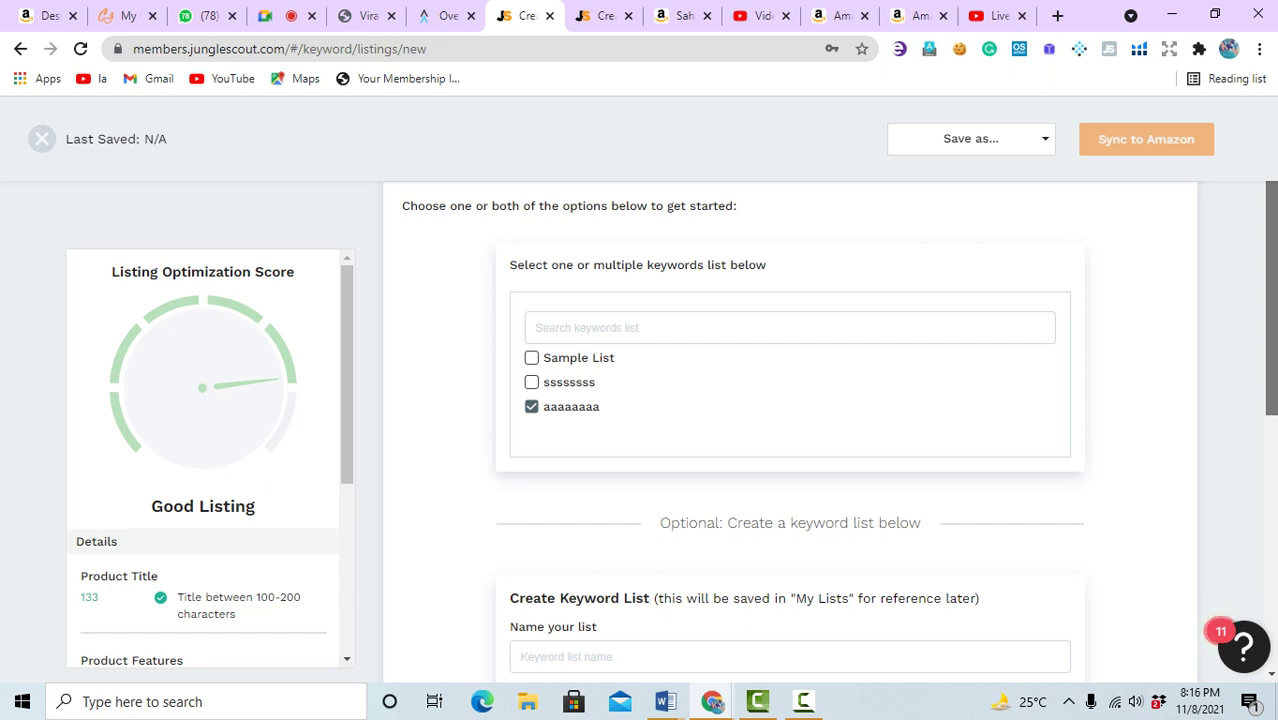
pyautogui.scroll(-2, 790, 430)
pyautogui.scroll(-4, 790, 430)
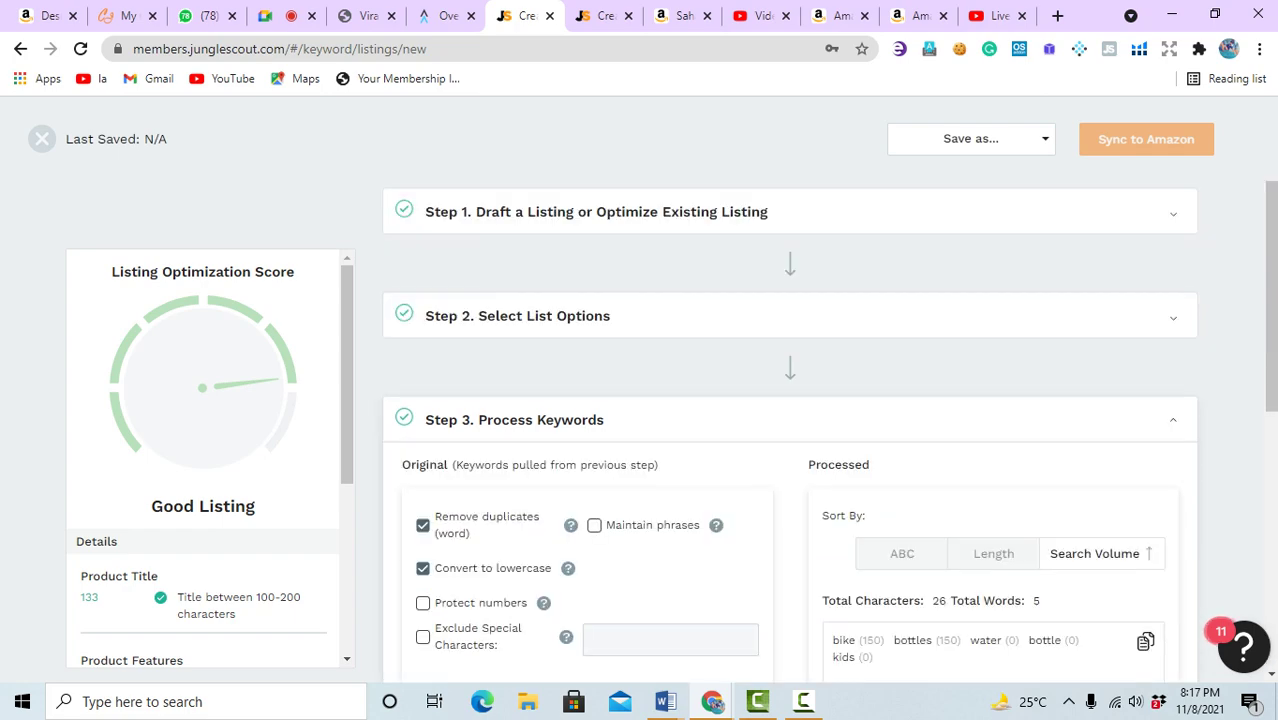
pyautogui.scroll(-4, 790, 430)
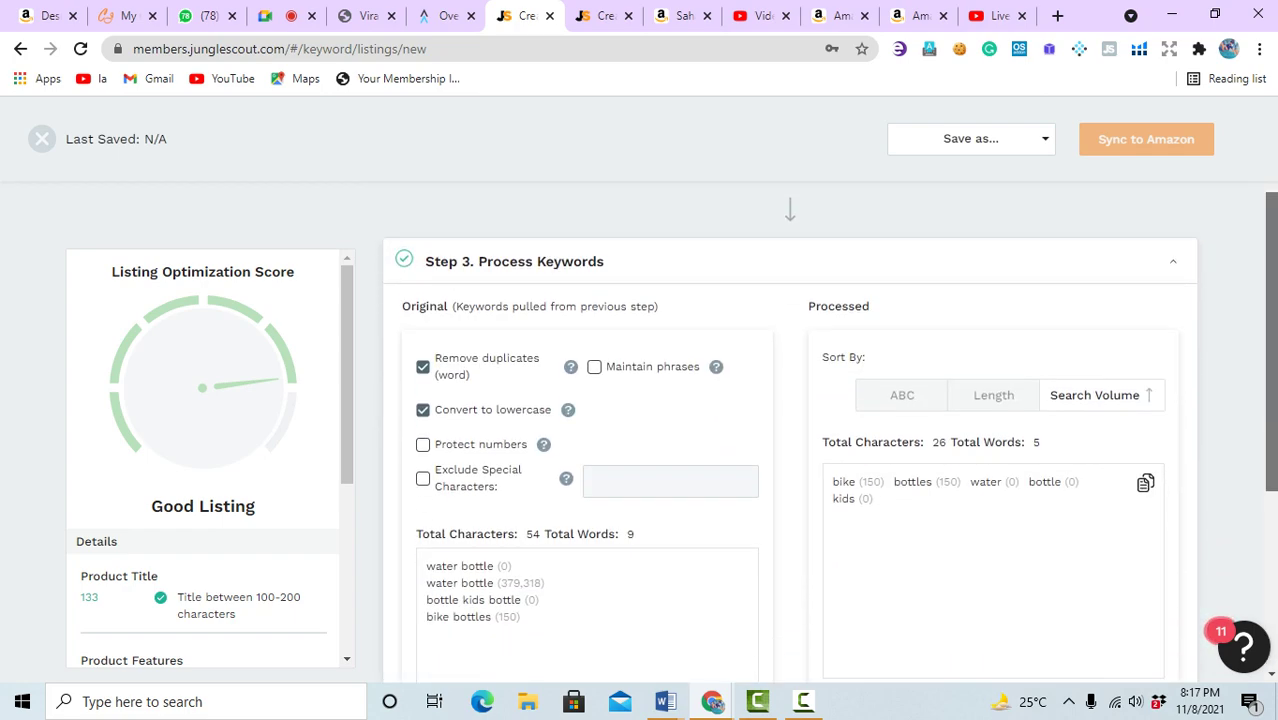
# - Review the Content Creator's word list, product title and feature texts in Step 4
pyautogui.scroll(-1, 790, 430)
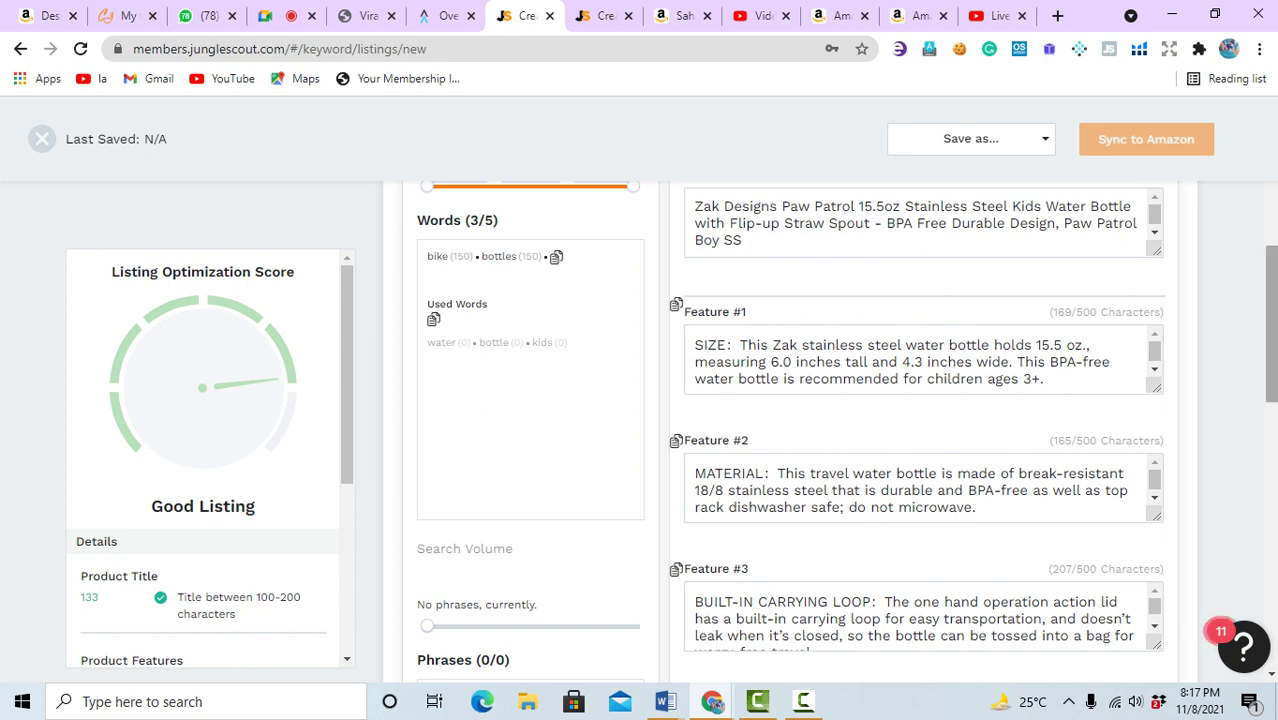
pyautogui.scroll(-1, 790, 430)
pyautogui.scroll(2, 790, 430)
pyautogui.scroll(1, 790, 430)
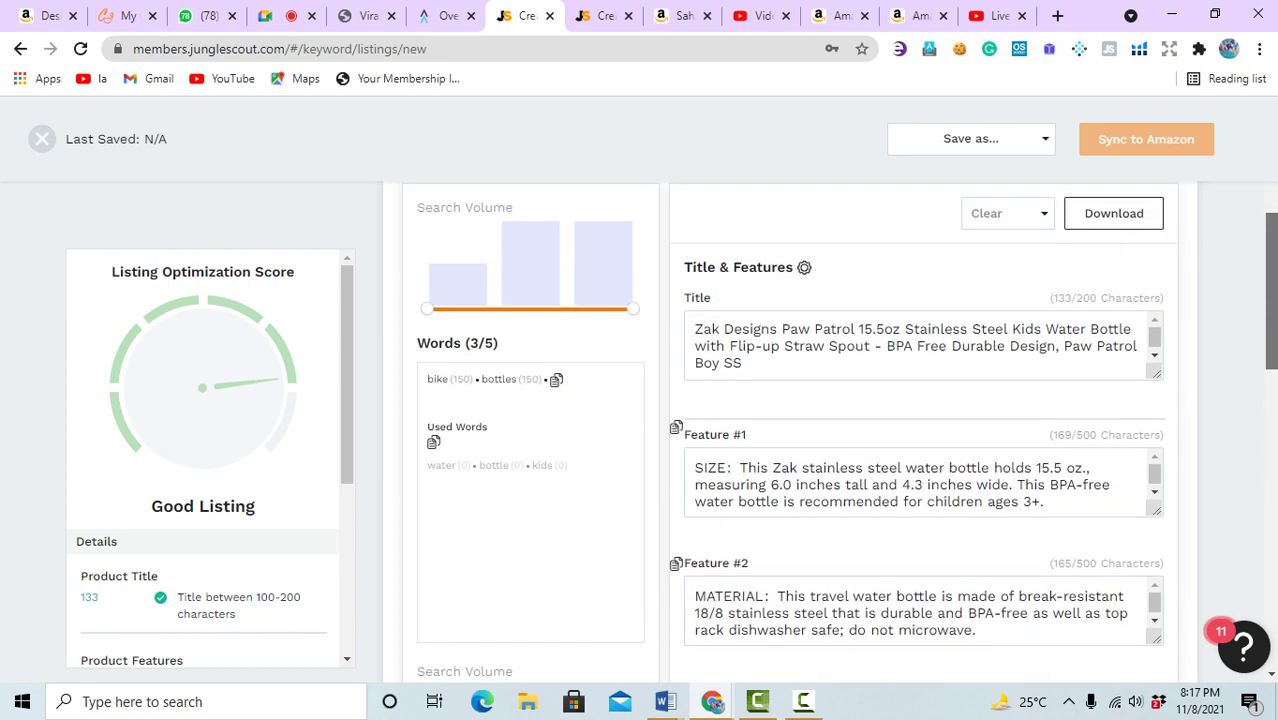
pyautogui.scroll(1, 790, 430)
pyautogui.scroll(-2, 790, 430)
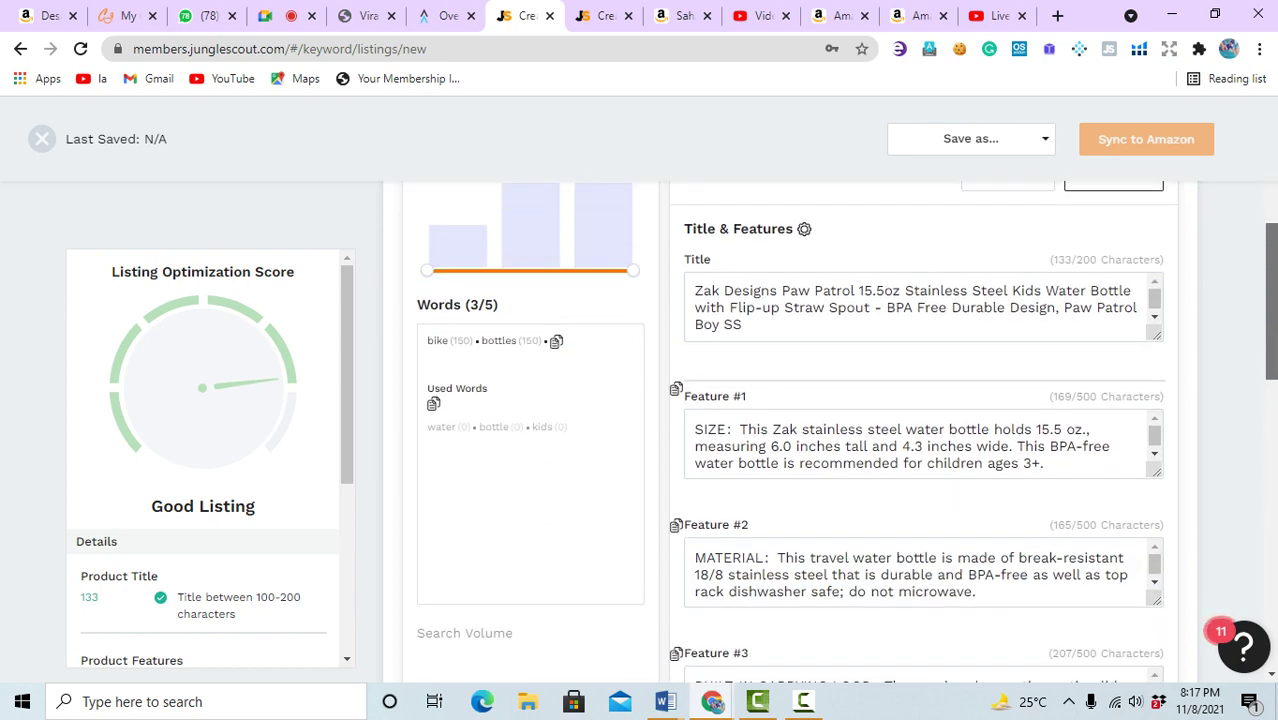
pyautogui.scroll(-1, 790, 430)
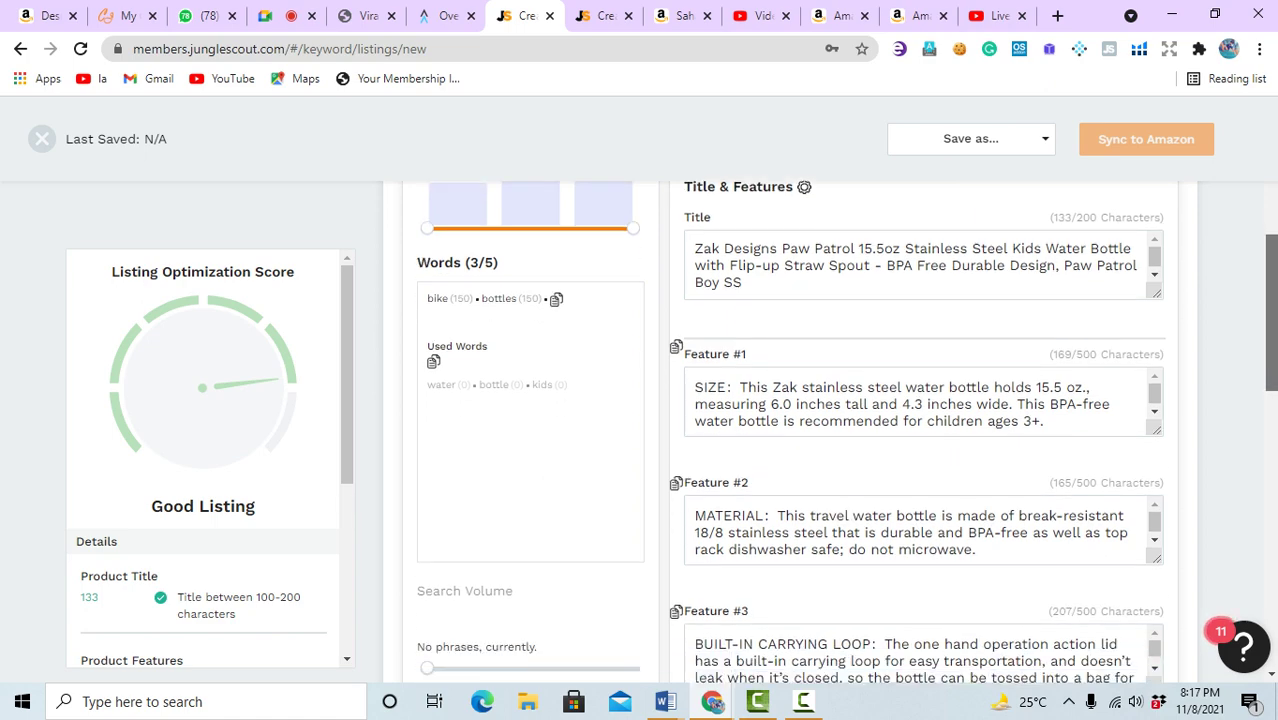
pyautogui.scroll(1, 790, 430)
pyautogui.scroll(-3, 790, 430)
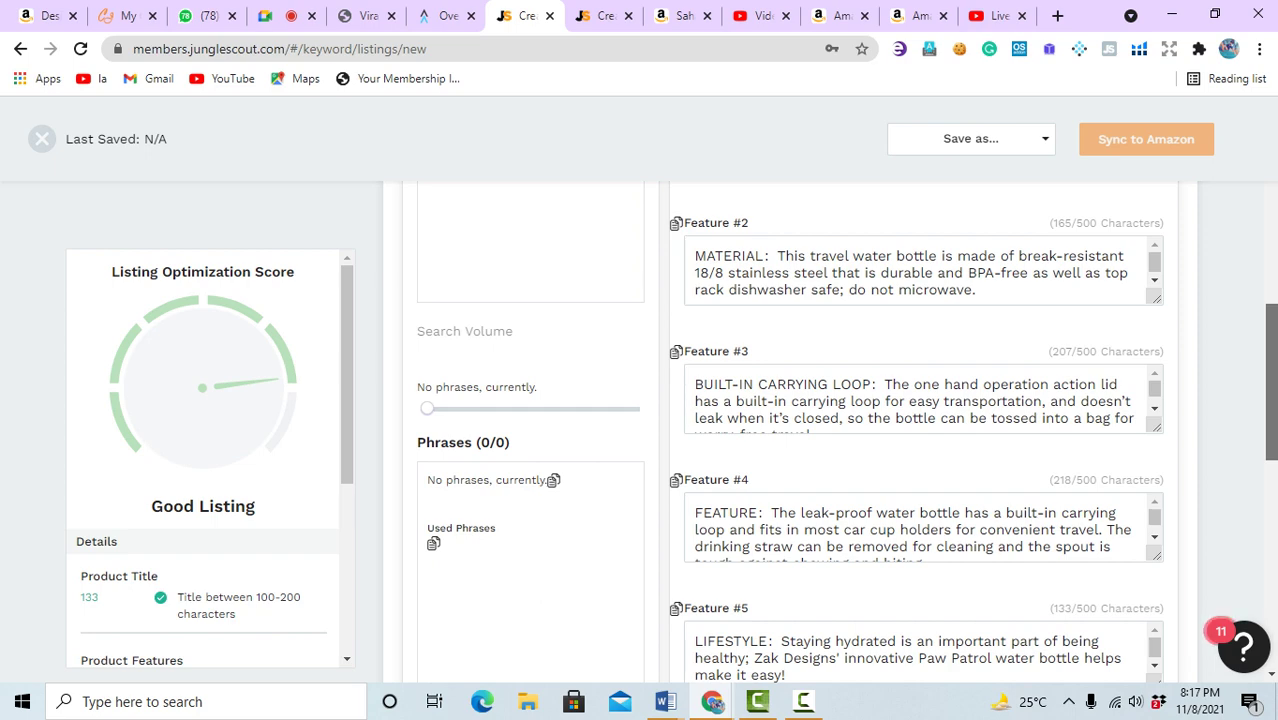
# - Review the Content Creator's description and backend search terms, returning to the last feature texts
pyautogui.scroll(-8, 790, 430)
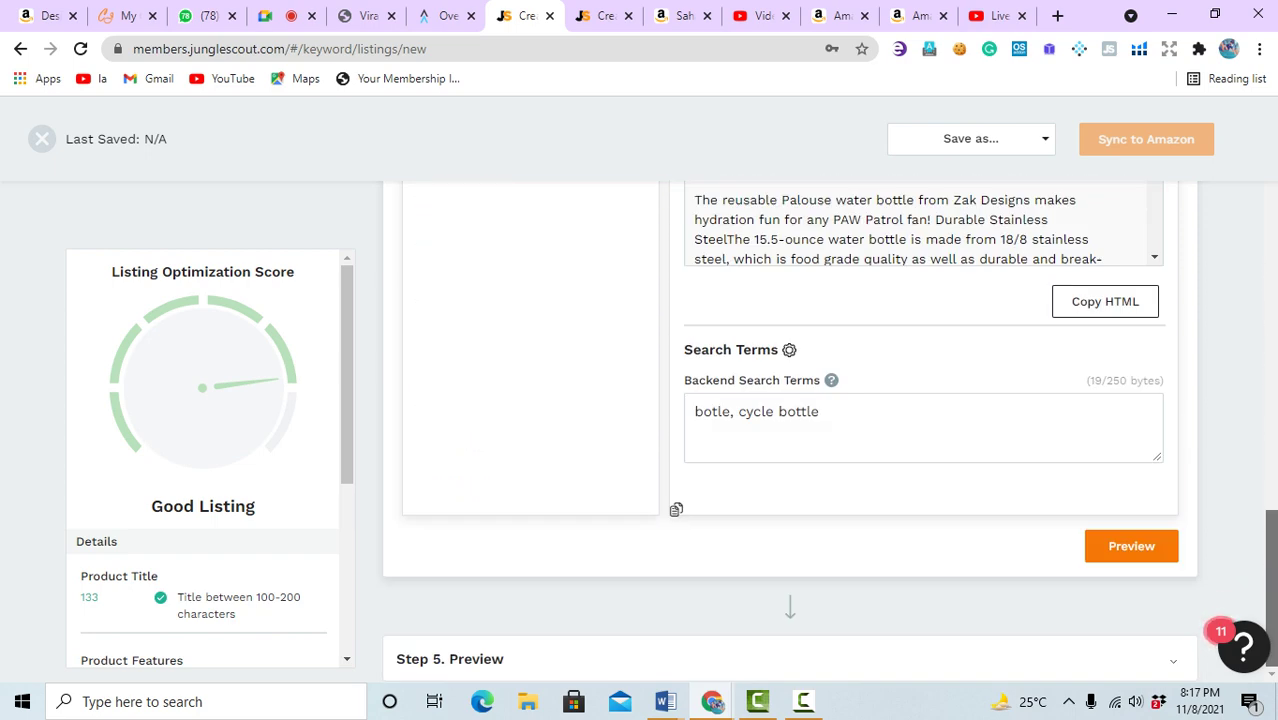
pyautogui.scroll(2, 790, 430)
pyautogui.scroll(1, 790, 430)
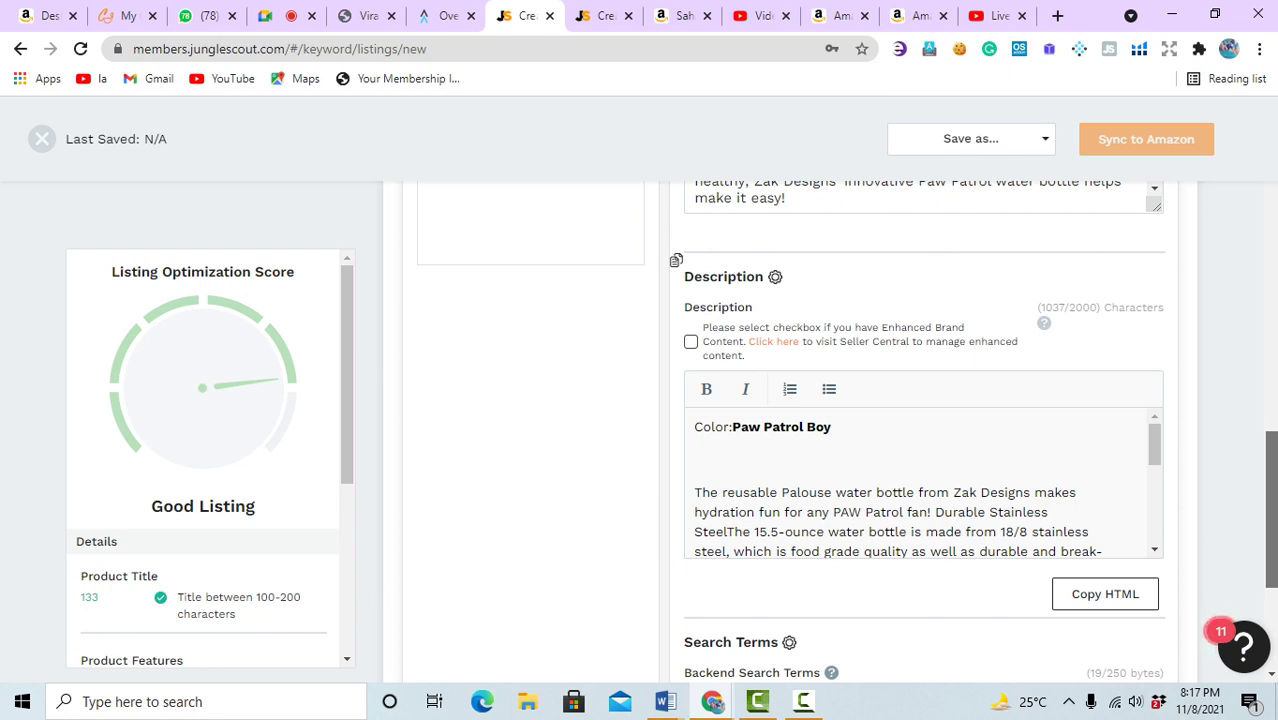
pyautogui.scroll(-3, 676, 260)
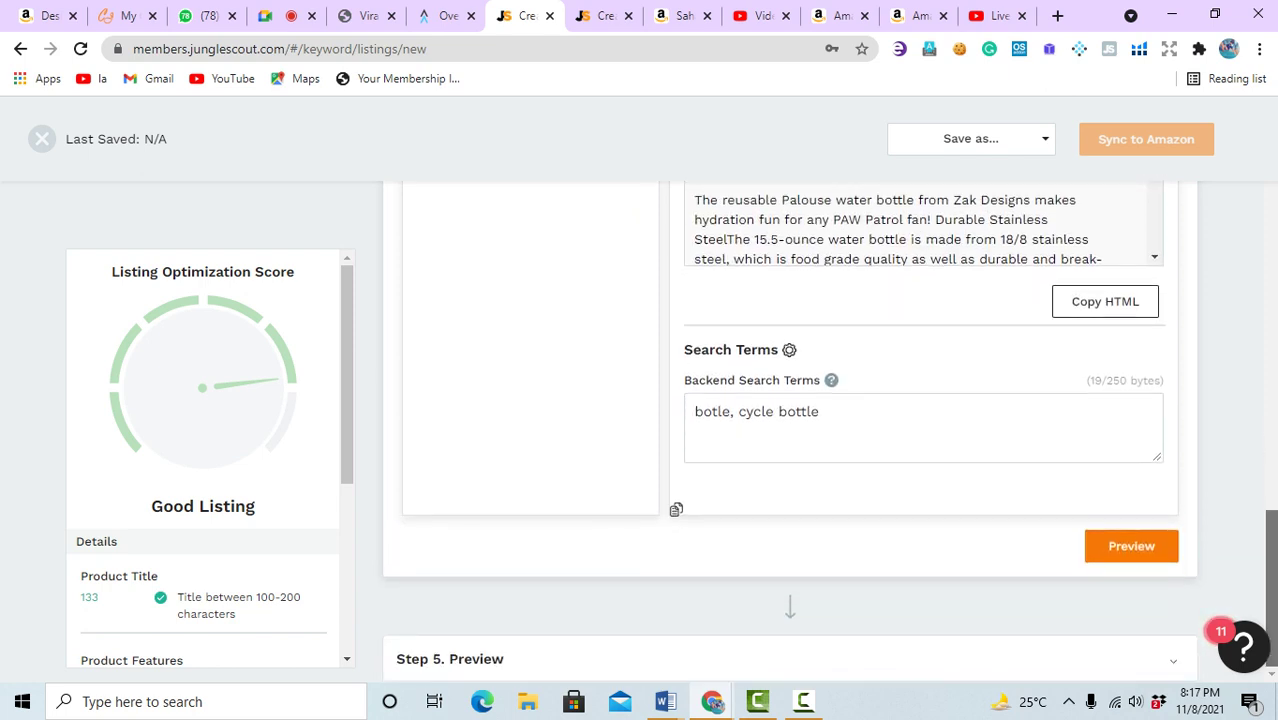
pyautogui.scroll(2, 790, 430)
pyautogui.scroll(-2, 790, 430)
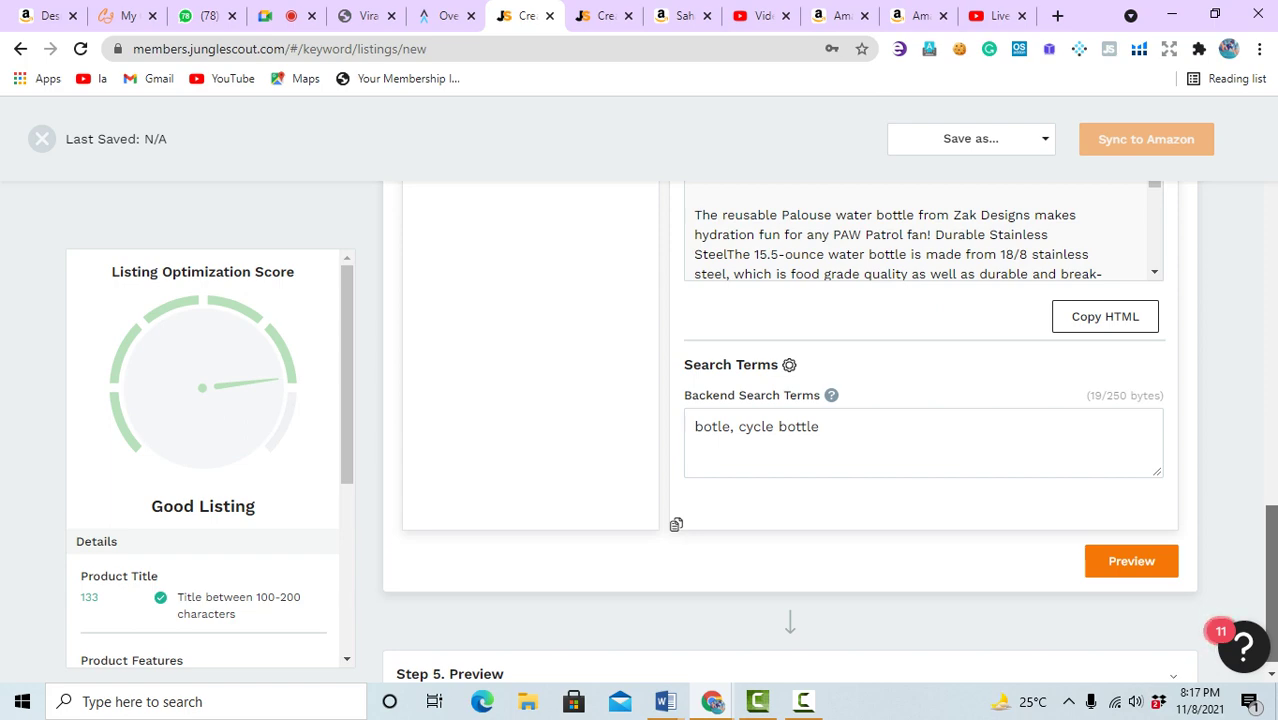
pyautogui.scroll(8, 790, 430)
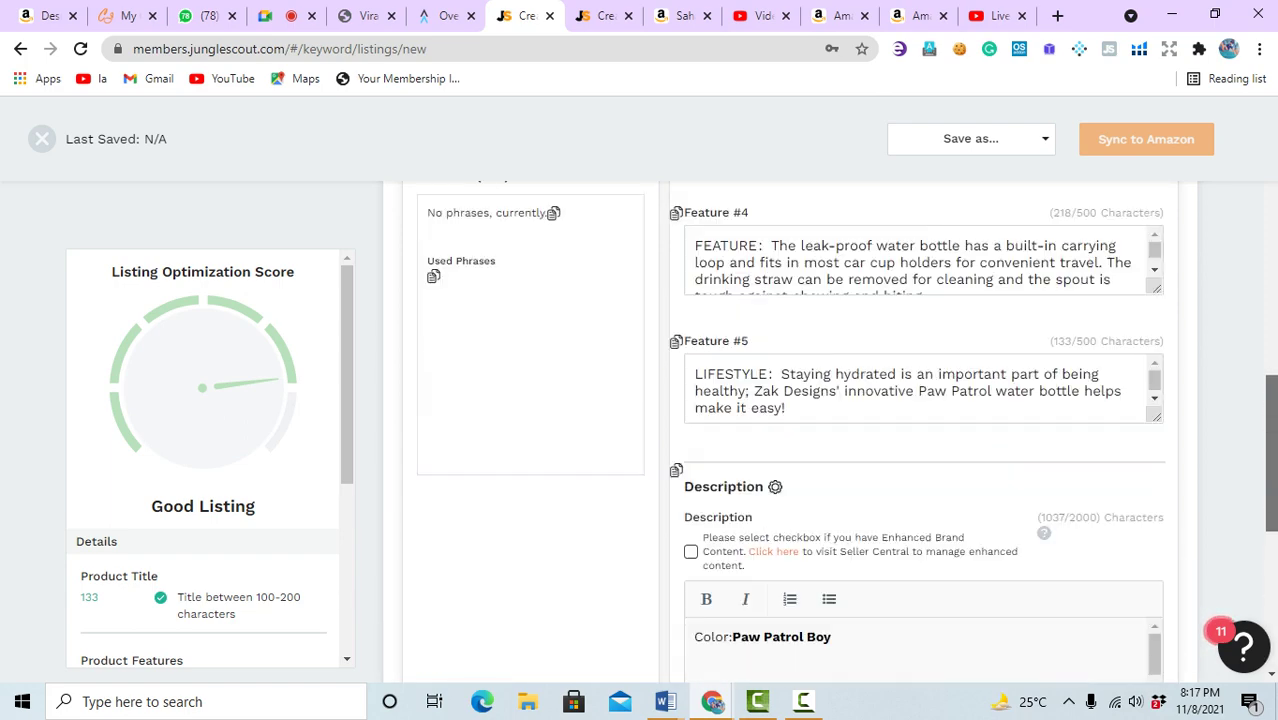
# - Review the listing's Feature #3 to #5 texts and highlight the character counter of Feature #4
pyautogui.scroll(1, 790, 430)
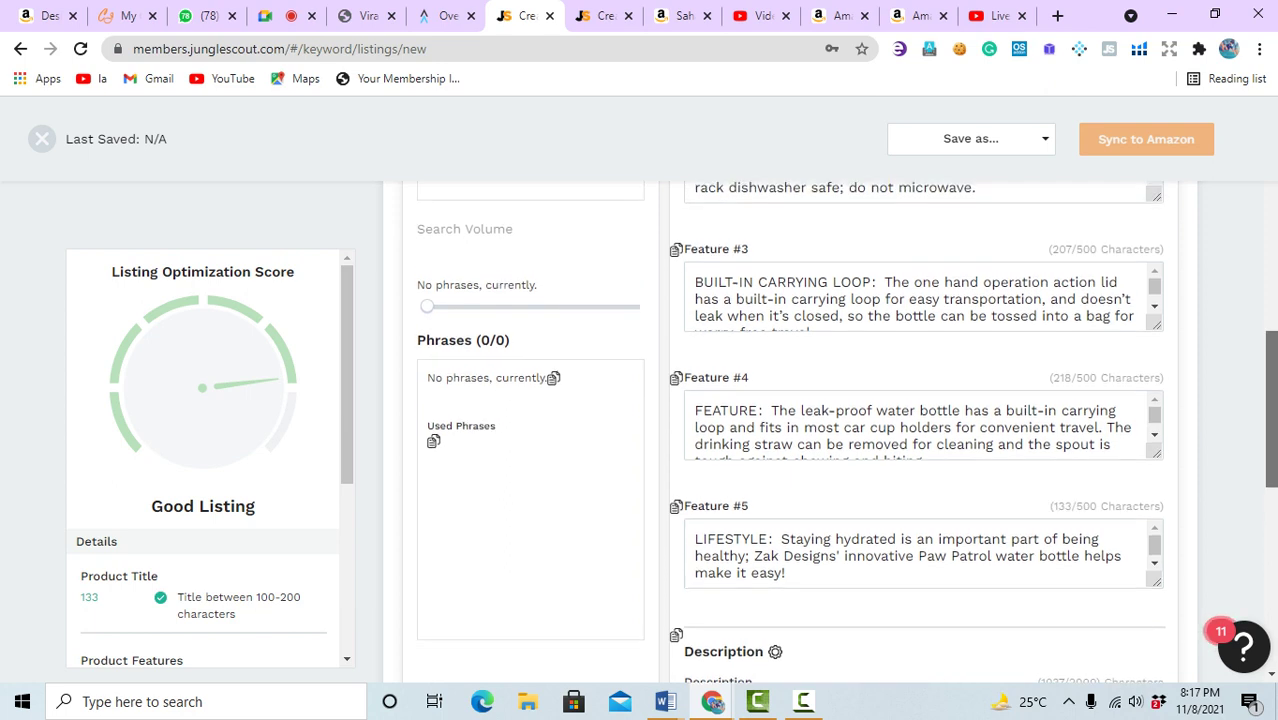
pyautogui.scroll(1, 790, 430)
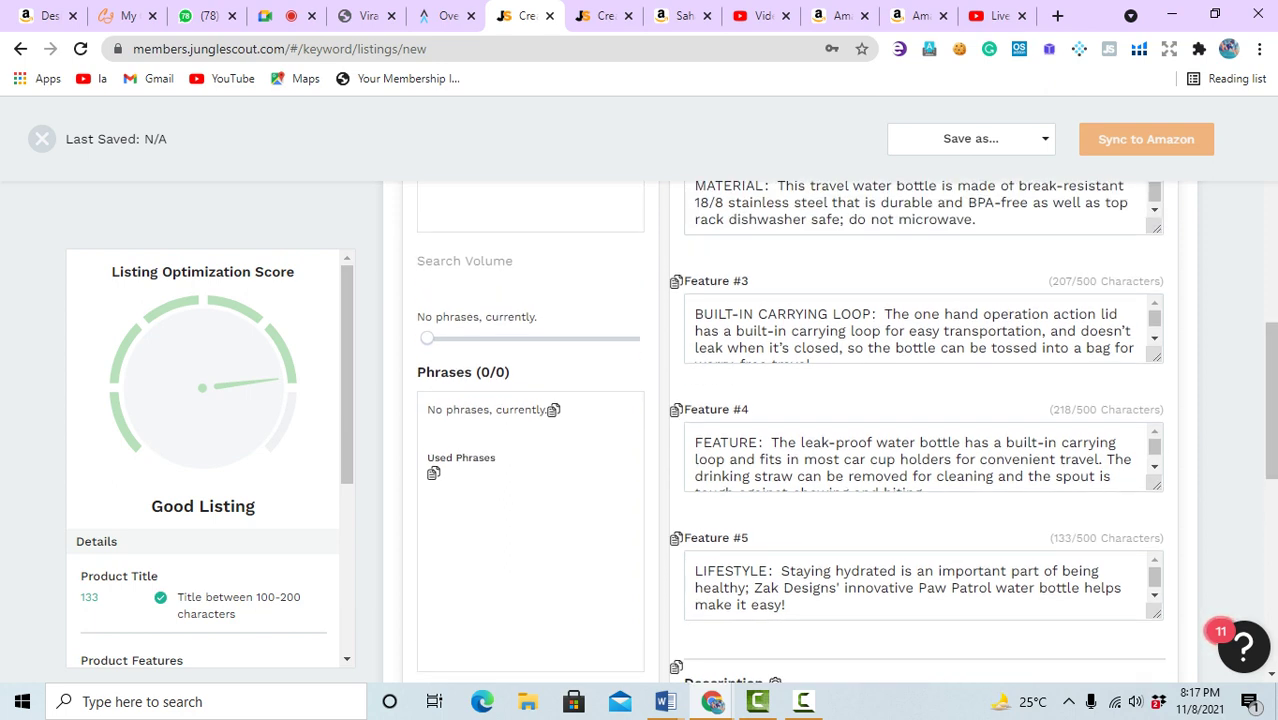
pyautogui.moveTo(1048, 409); pyautogui.dragTo(1154, 409)
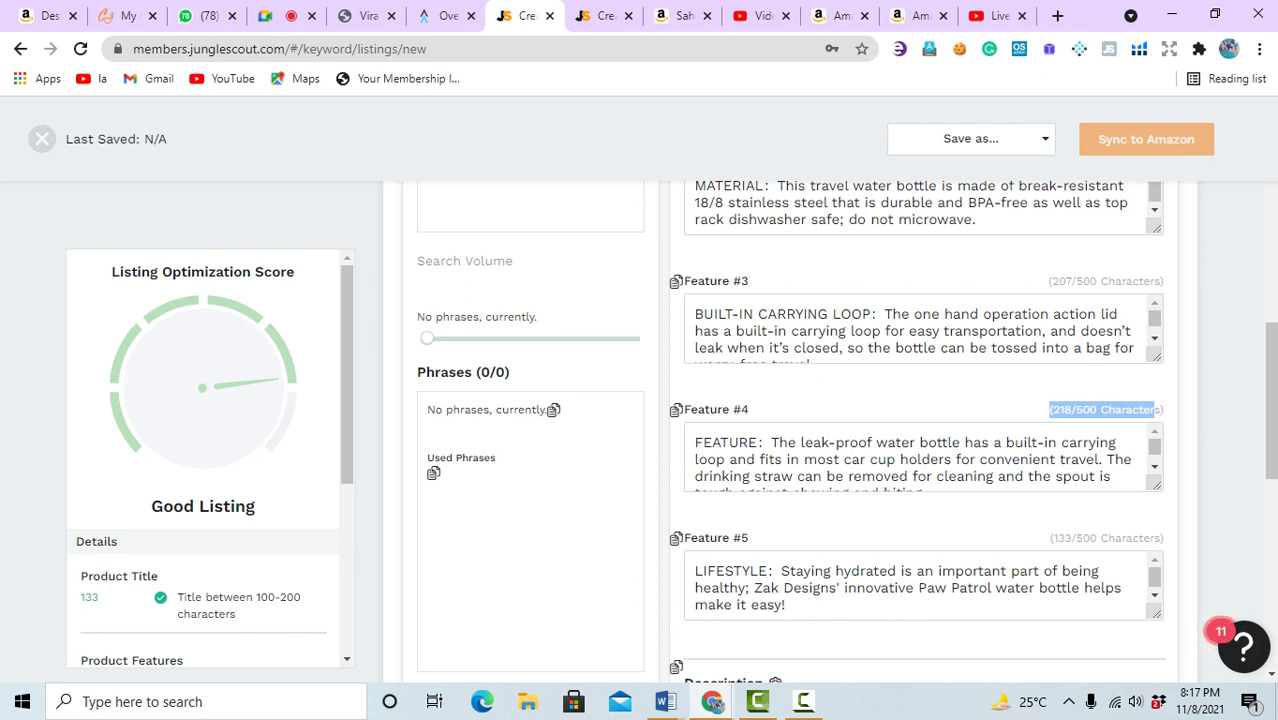
pyautogui.click(1154, 409)
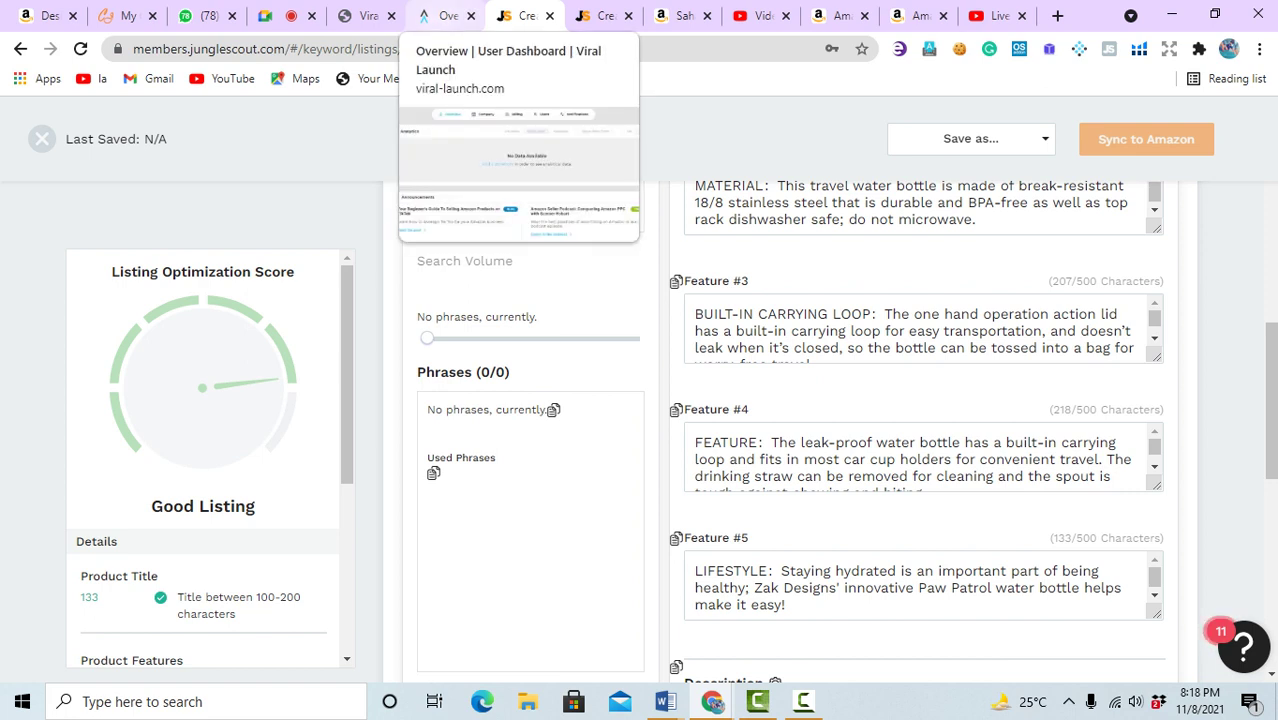
# - Switch to the Viral Launch dashboard and open the Product Discovery search
pyautogui.click(445, 16)
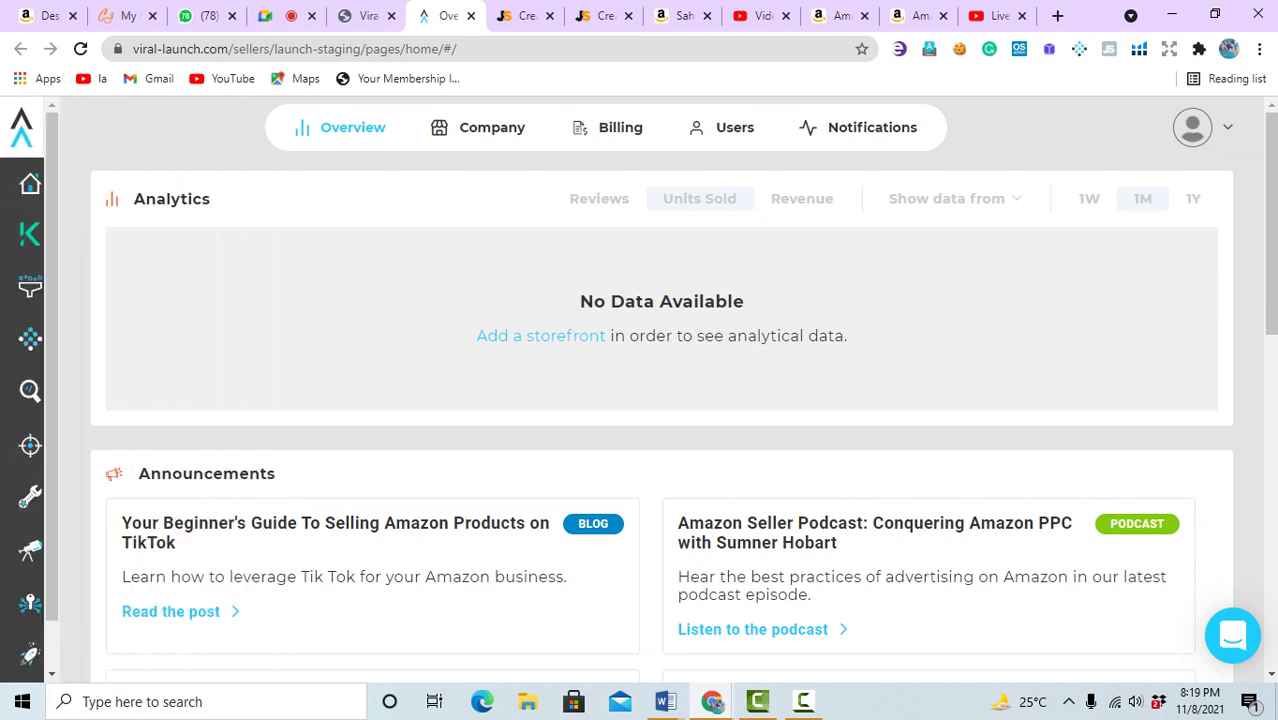
pyautogui.moveTo(30, 183)
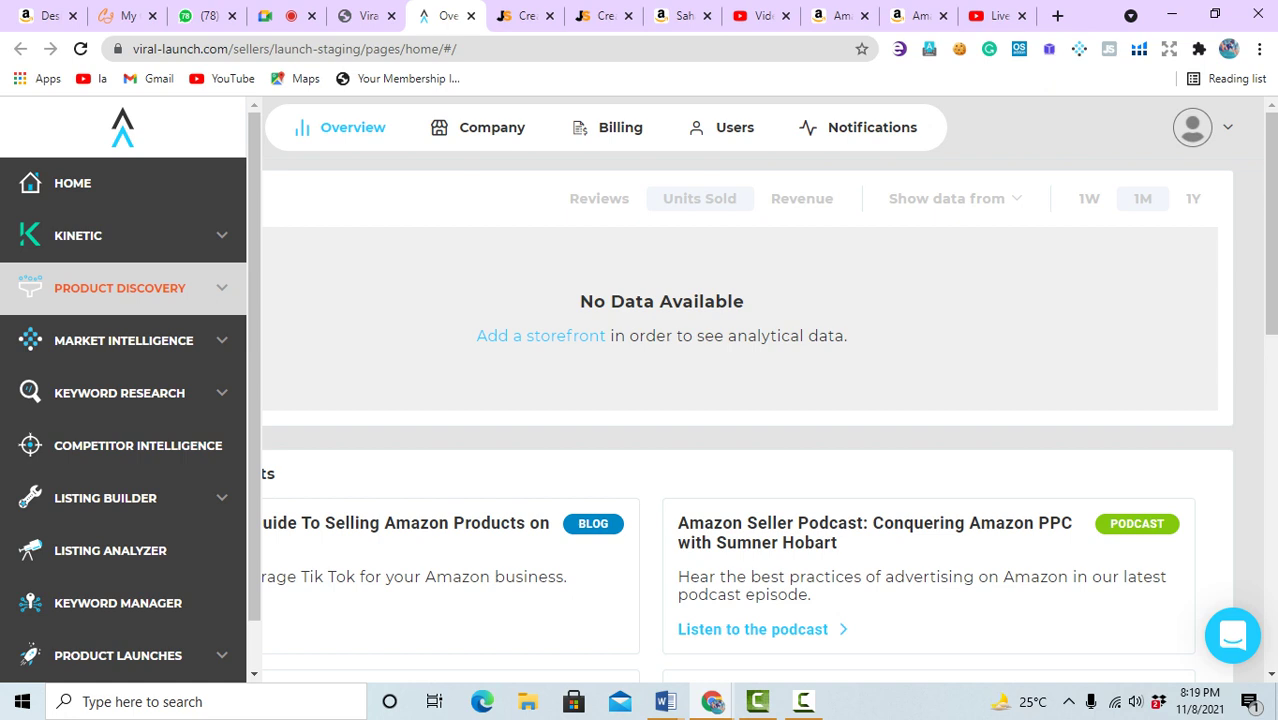
pyautogui.click(120, 288)
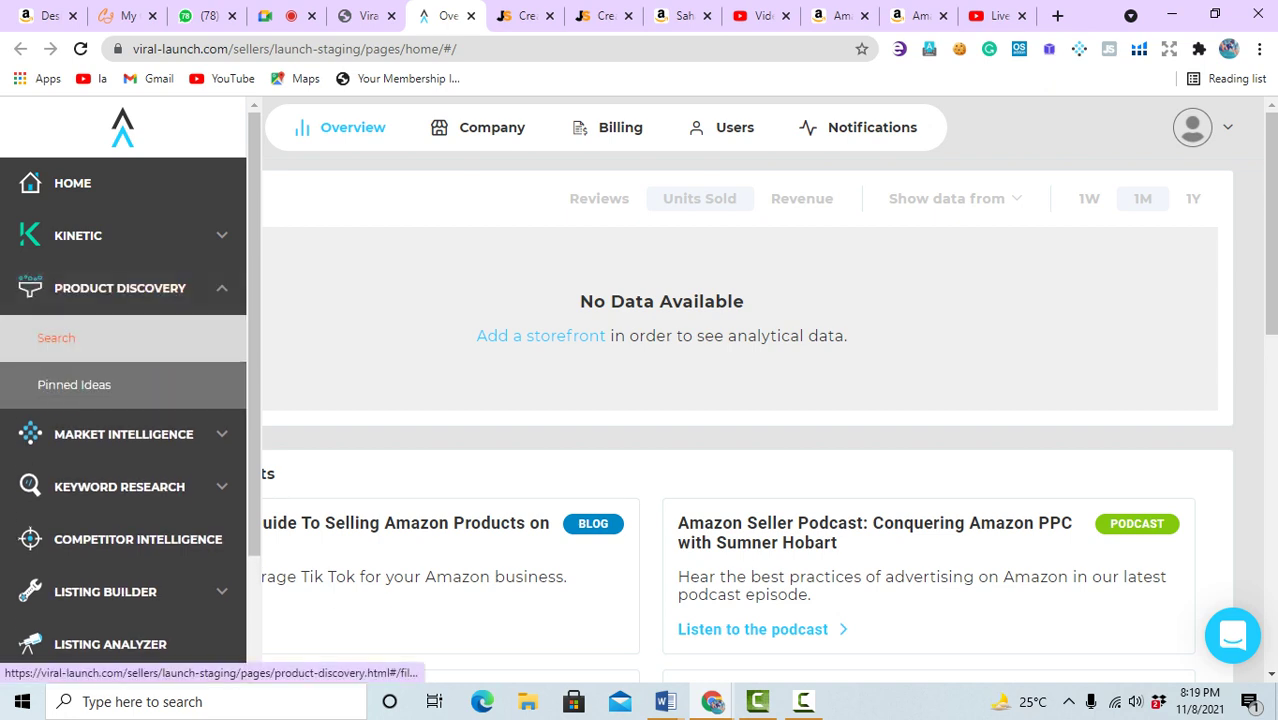
pyautogui.click(56, 337)
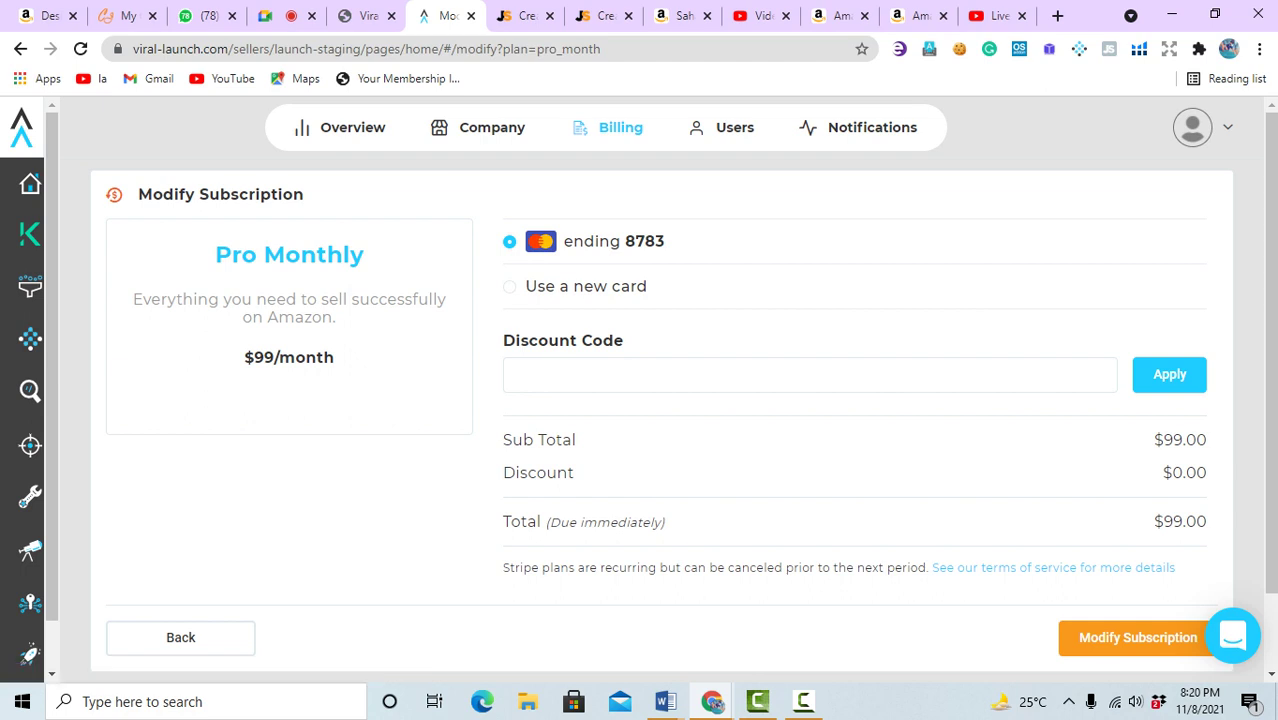
# - Look over the shared Viral Launch login accounts on the AMZ Thrill member page
pyautogui.click(365, 15)
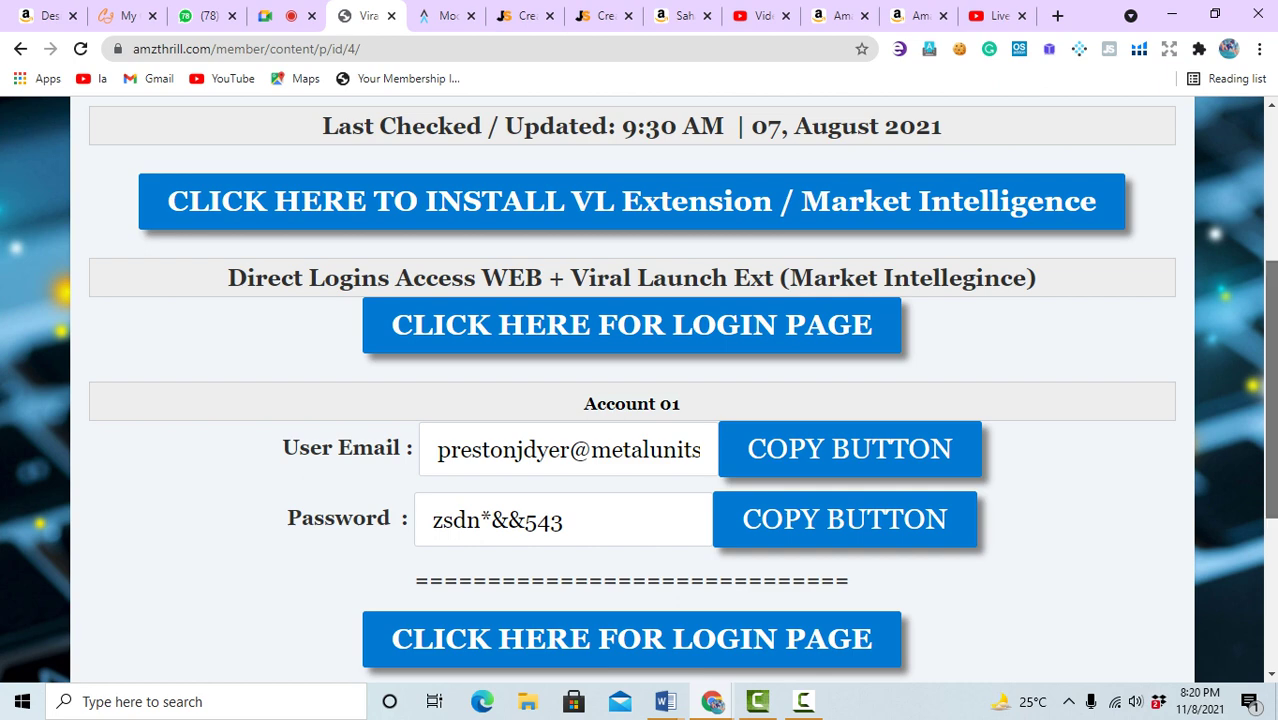
pyautogui.scroll(-3, 632, 384)
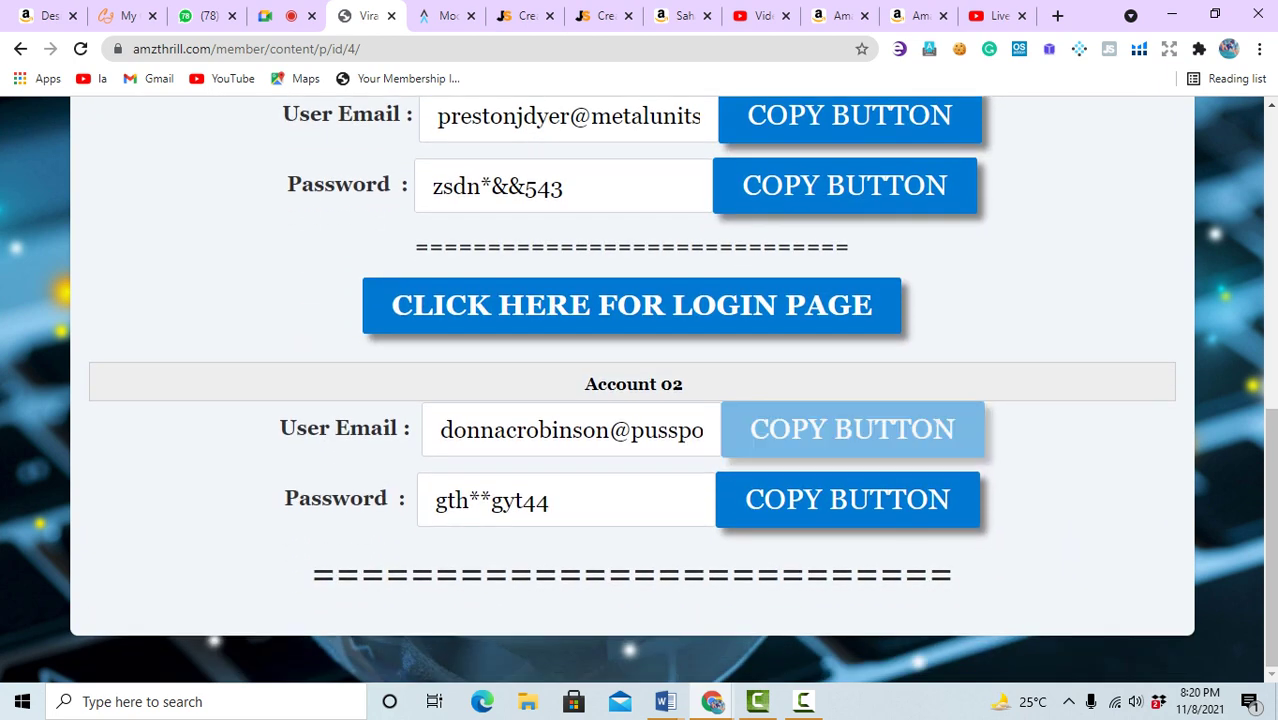
pyautogui.scroll(3, 632, 384)
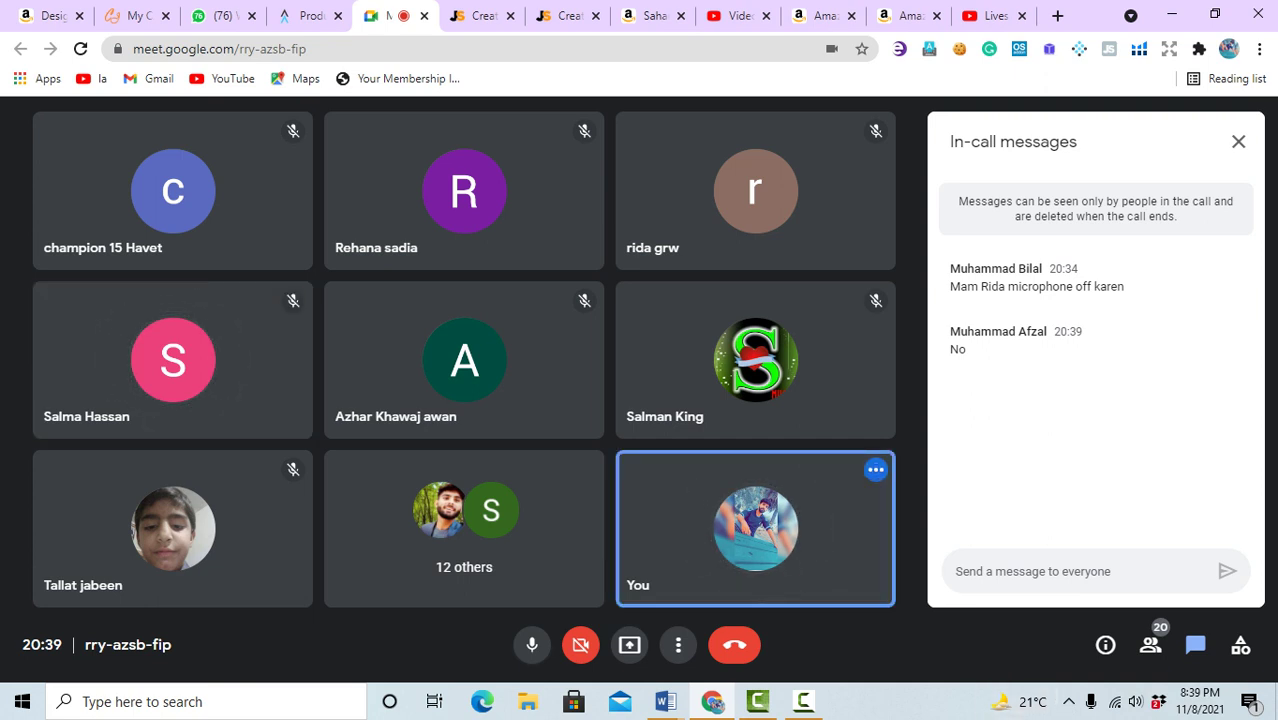
# - Look at the Viral Launch Product Discovery page and its tool list, and return to the Google Meet call
pyautogui.moveTo(803, 701)
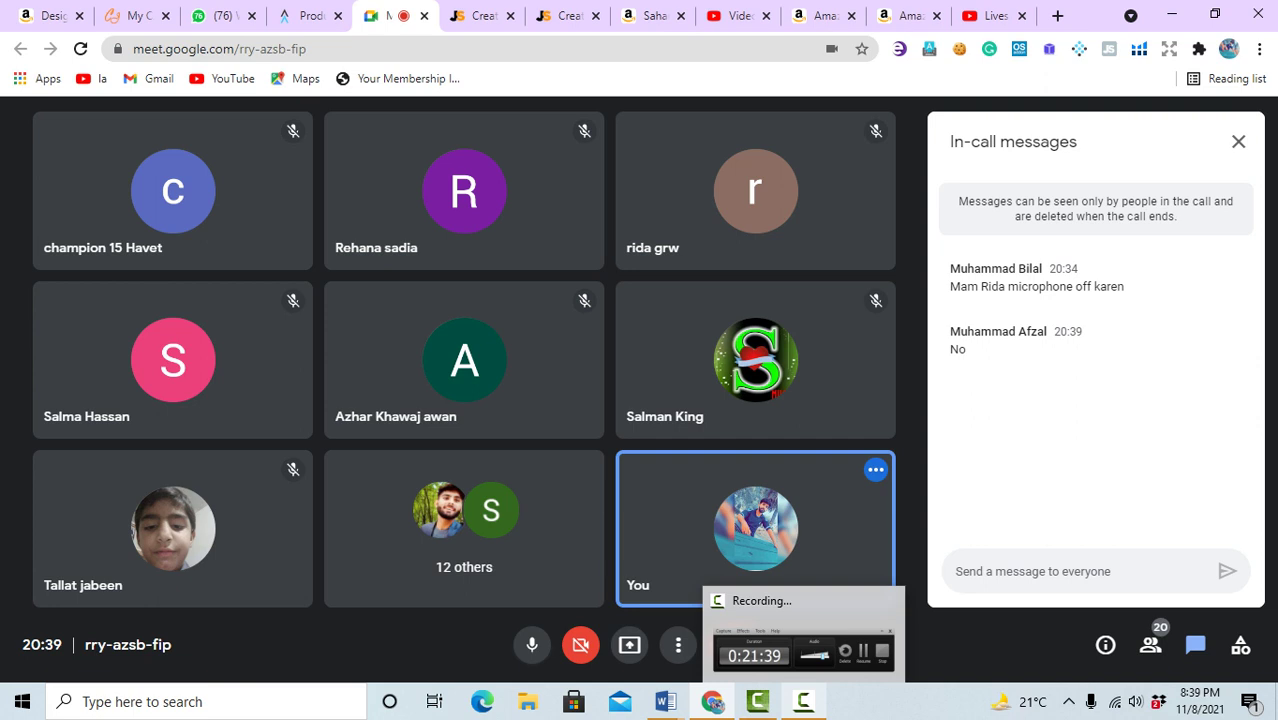
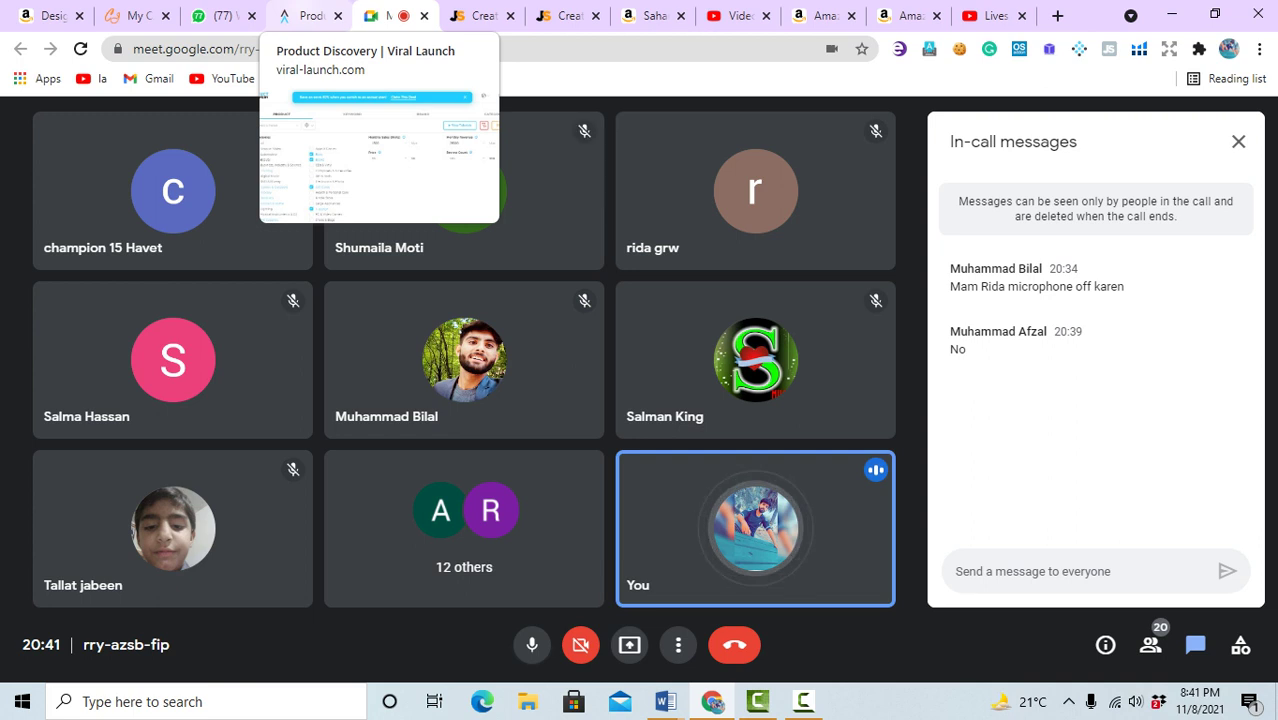
pyautogui.click(305, 15)
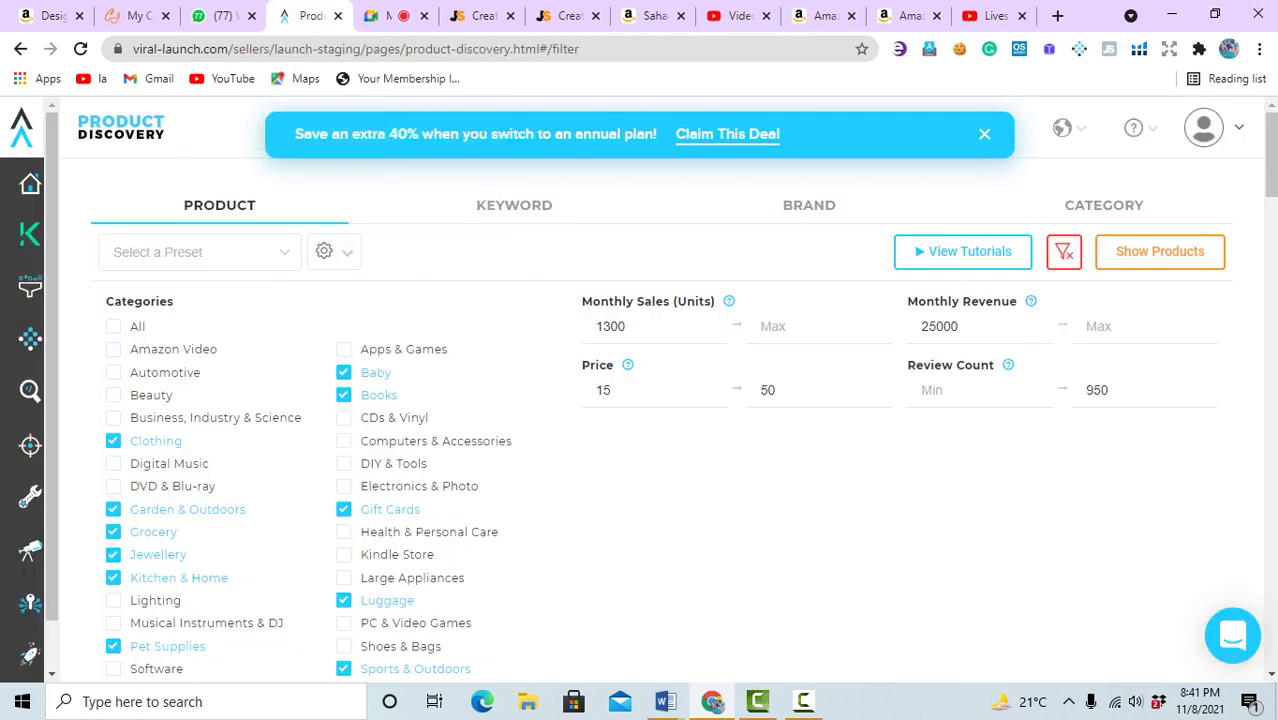
pyautogui.moveTo(30, 183)
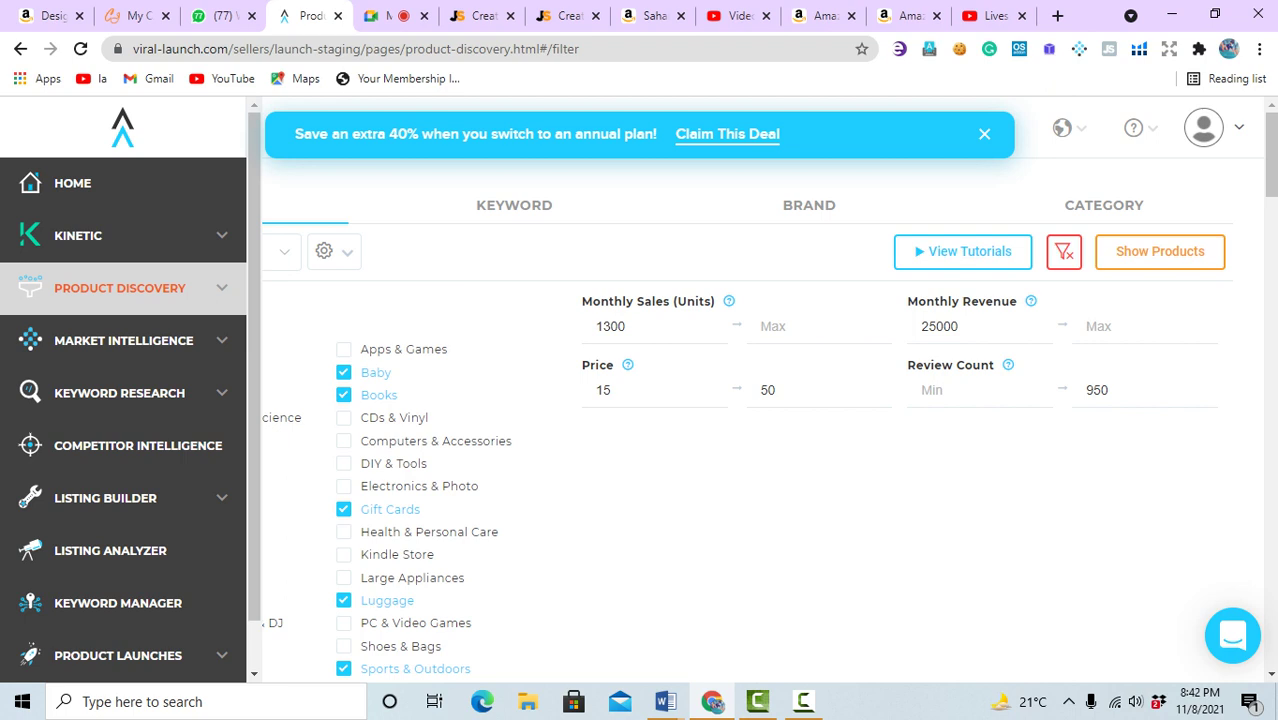
pyautogui.click(120, 288)
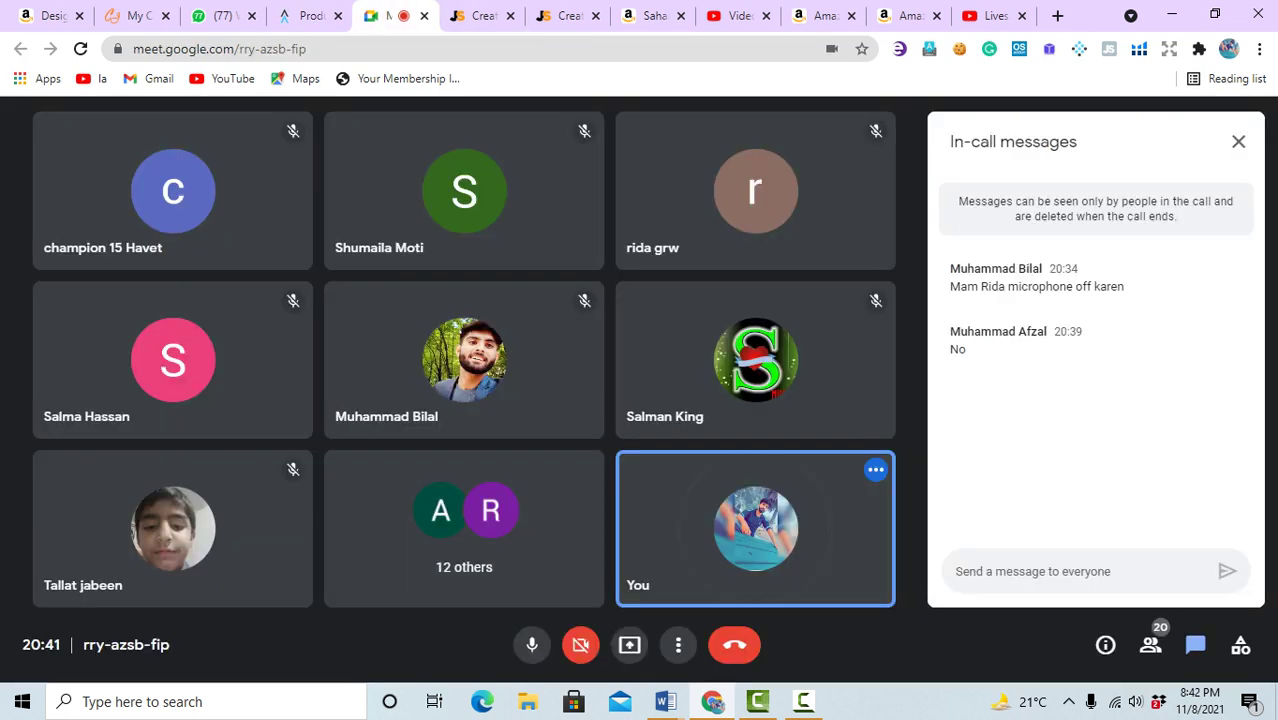
pyautogui.click(395, 15)
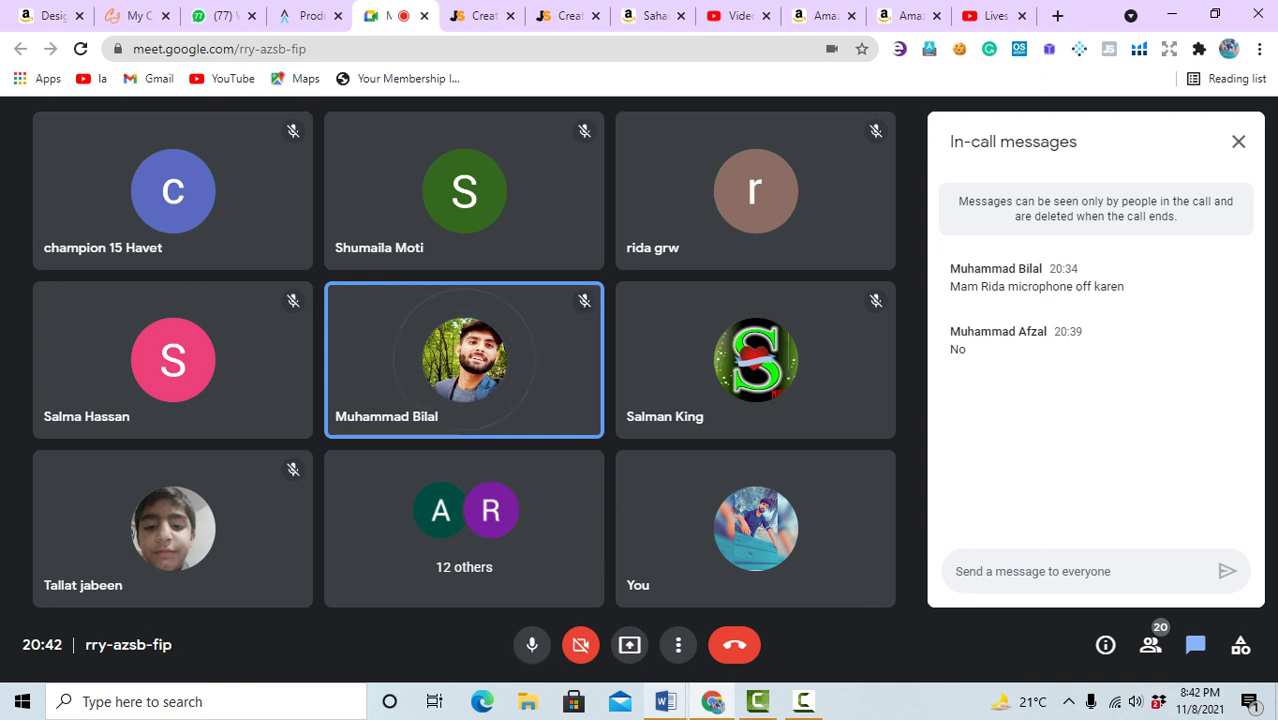
# - Present the entire screen to the Google Meet participants
pyautogui.click(629, 645)
pyautogui.click(732, 510)
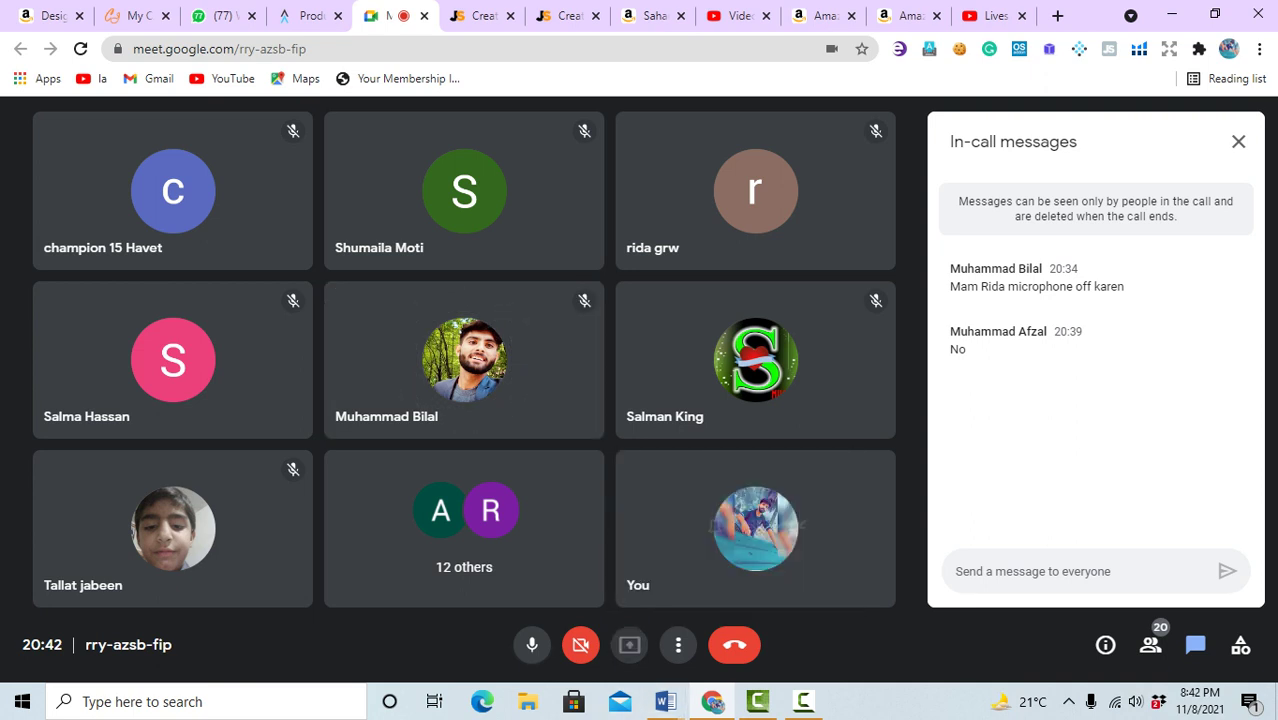
pyautogui.click(539, 263)
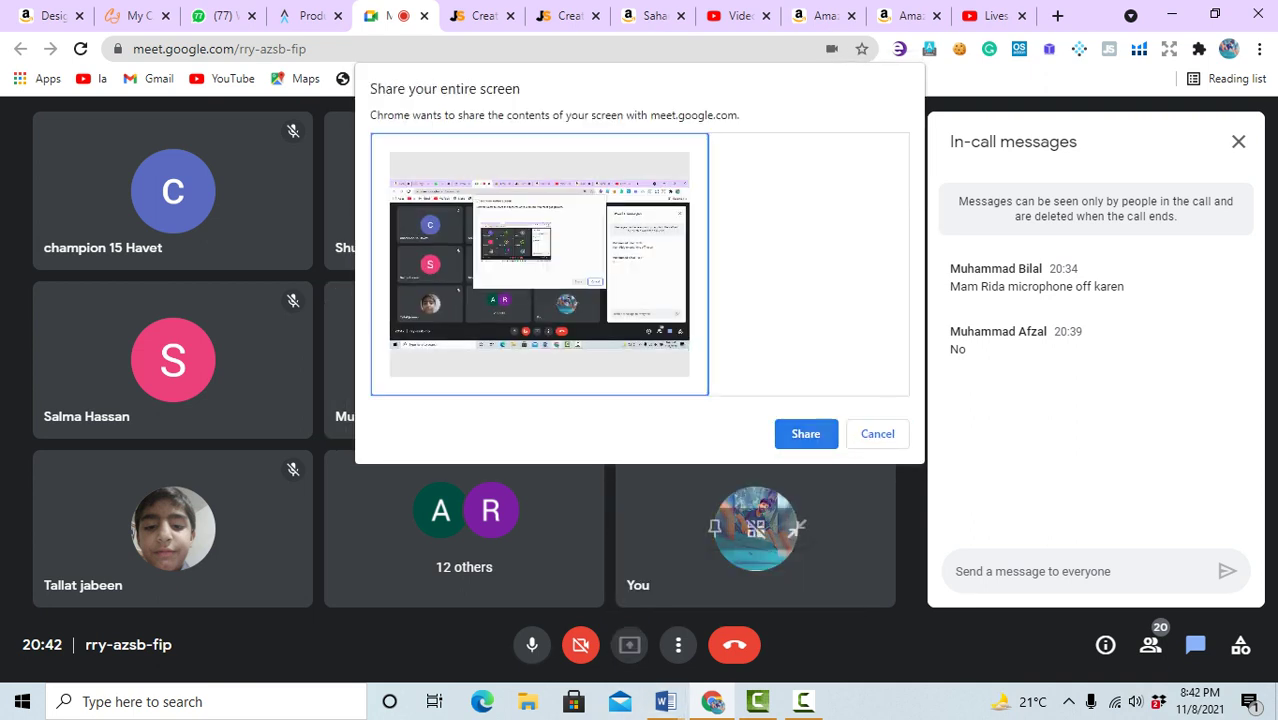
pyautogui.click(805, 433)
pyautogui.moveTo(621, 654); pyautogui.dragTo(36, 719)
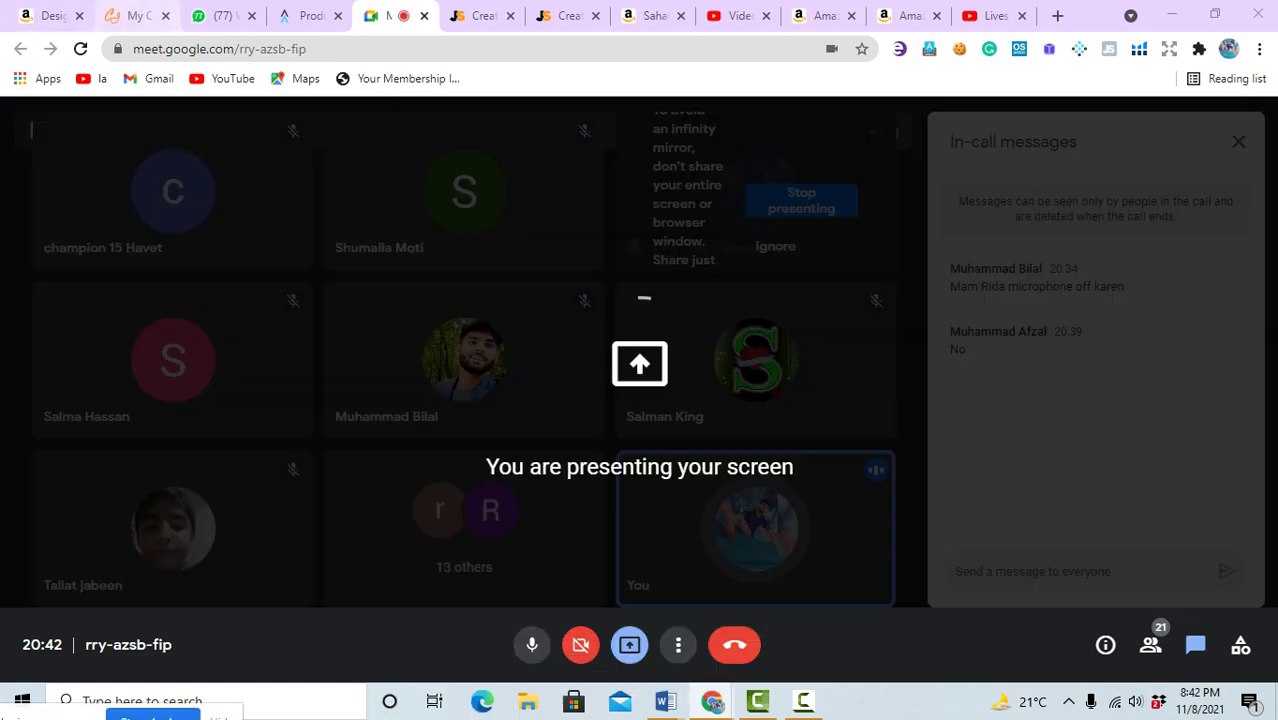
# - Return to Viral Launch Product Discovery and review its category, sales, revenue, price, review-count and advanced filters
pyautogui.hotkey('ctrl', 'shift', 'Tab')
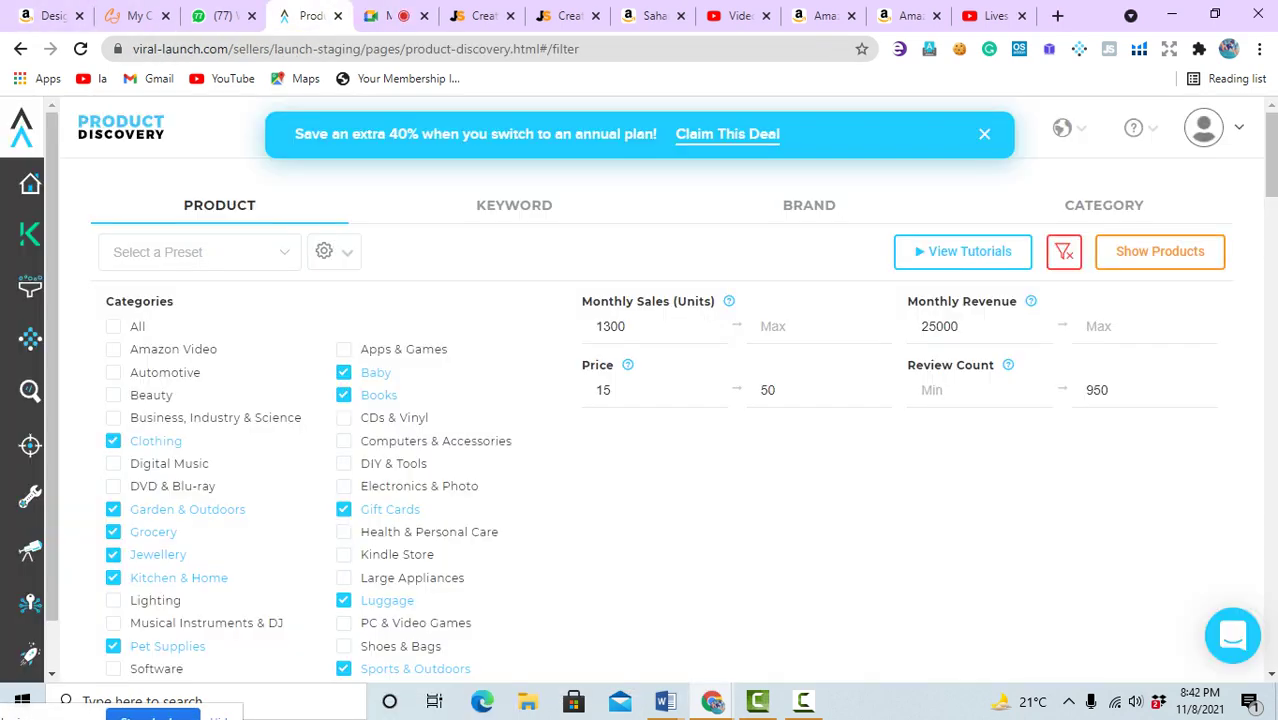
pyautogui.moveTo(30, 233)
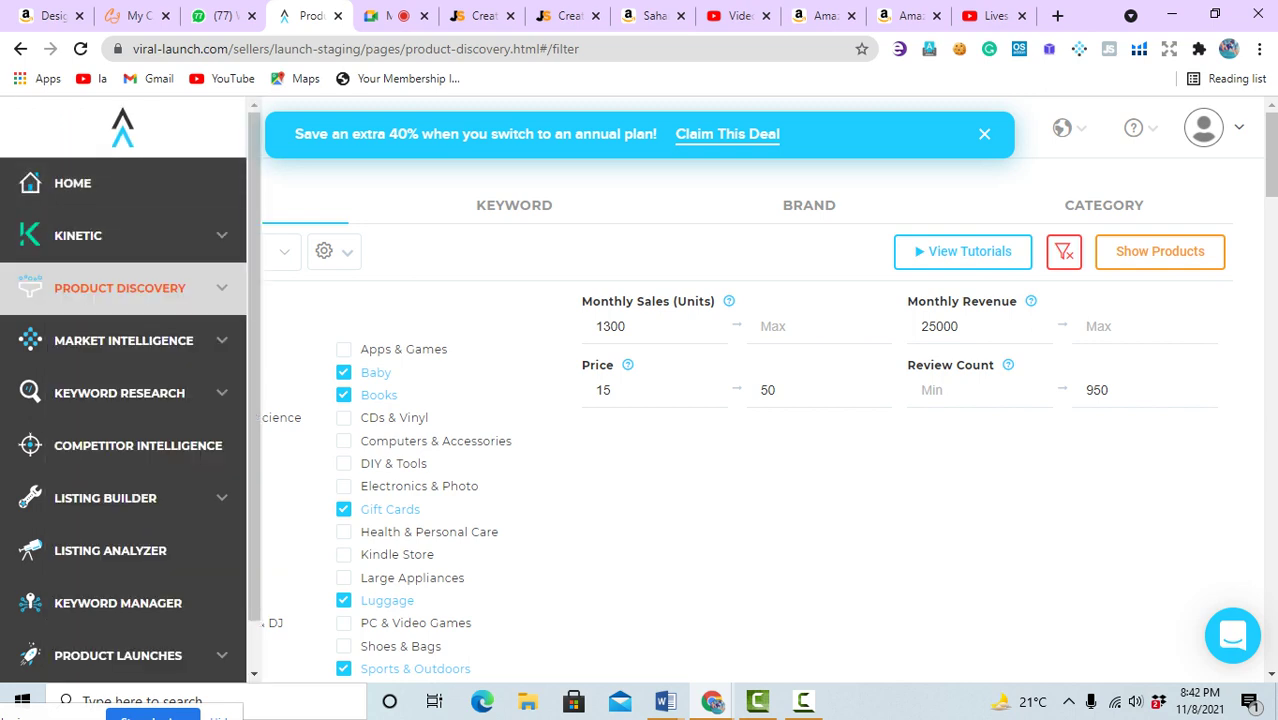
pyautogui.click(120, 288)
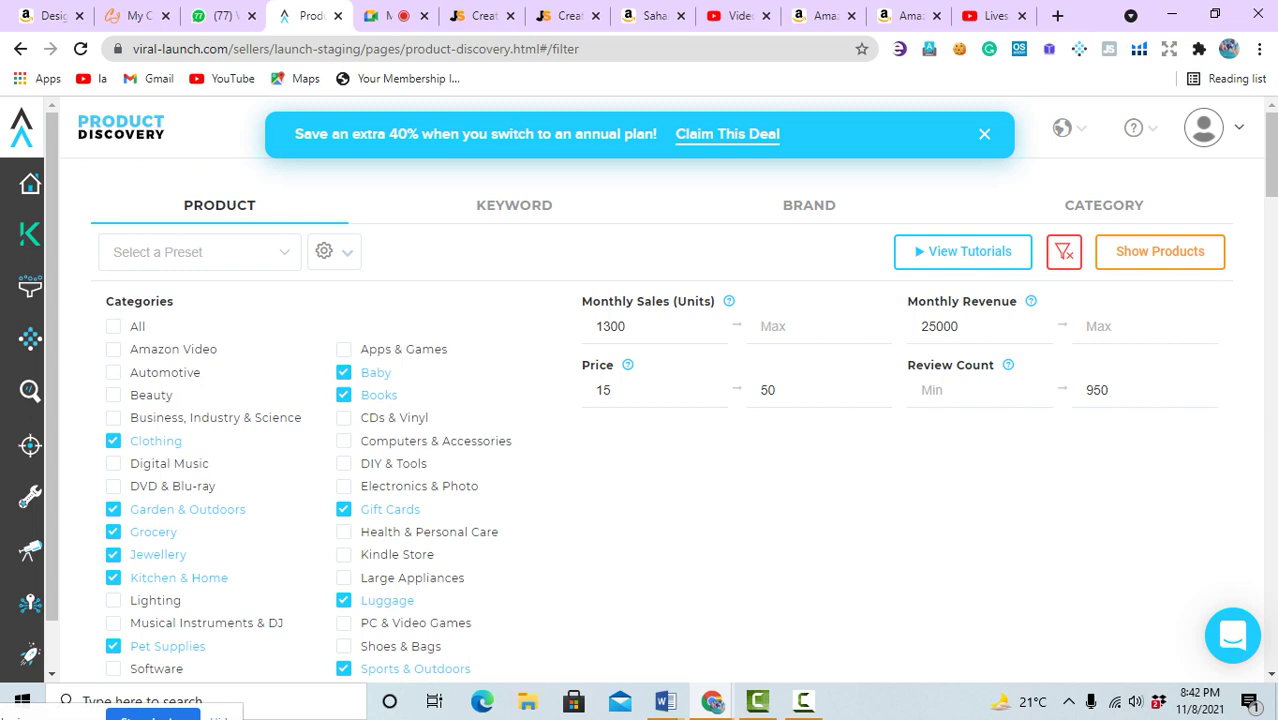
pyautogui.moveTo(30, 233)
pyautogui.click(113, 441)
pyautogui.scroll(-1, 660, 400)
pyautogui.scroll(-5, 660, 400)
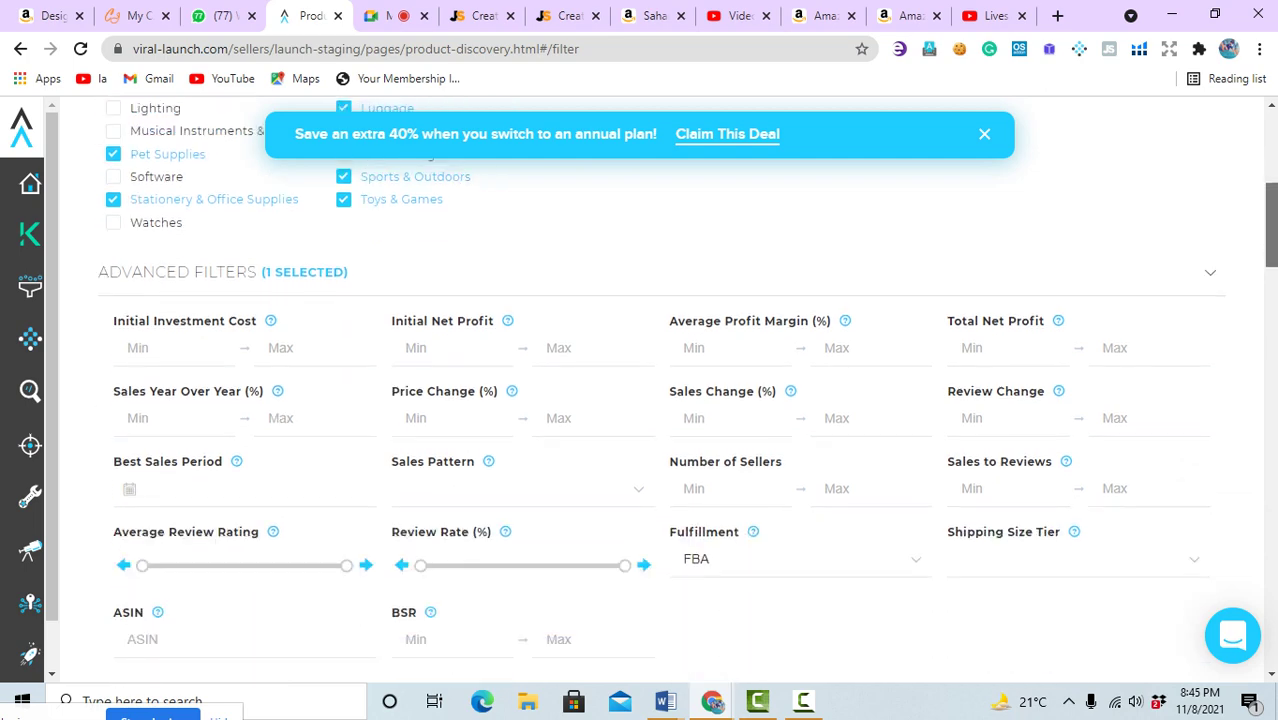
# - Examine the product filter results, comparing the products' BSR, monthly sales, revenue, price, reviews and sellers
pyautogui.scroll(-5, 660, 400)
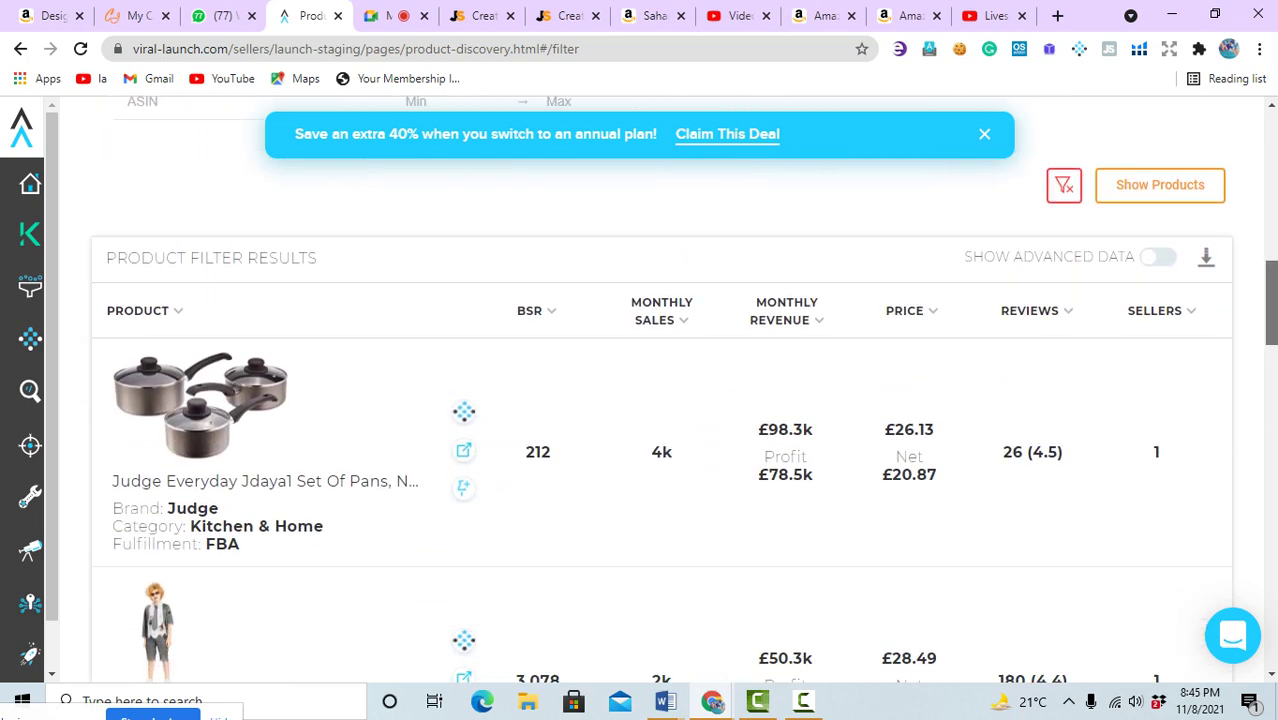
pyautogui.scroll(-5, 660, 400)
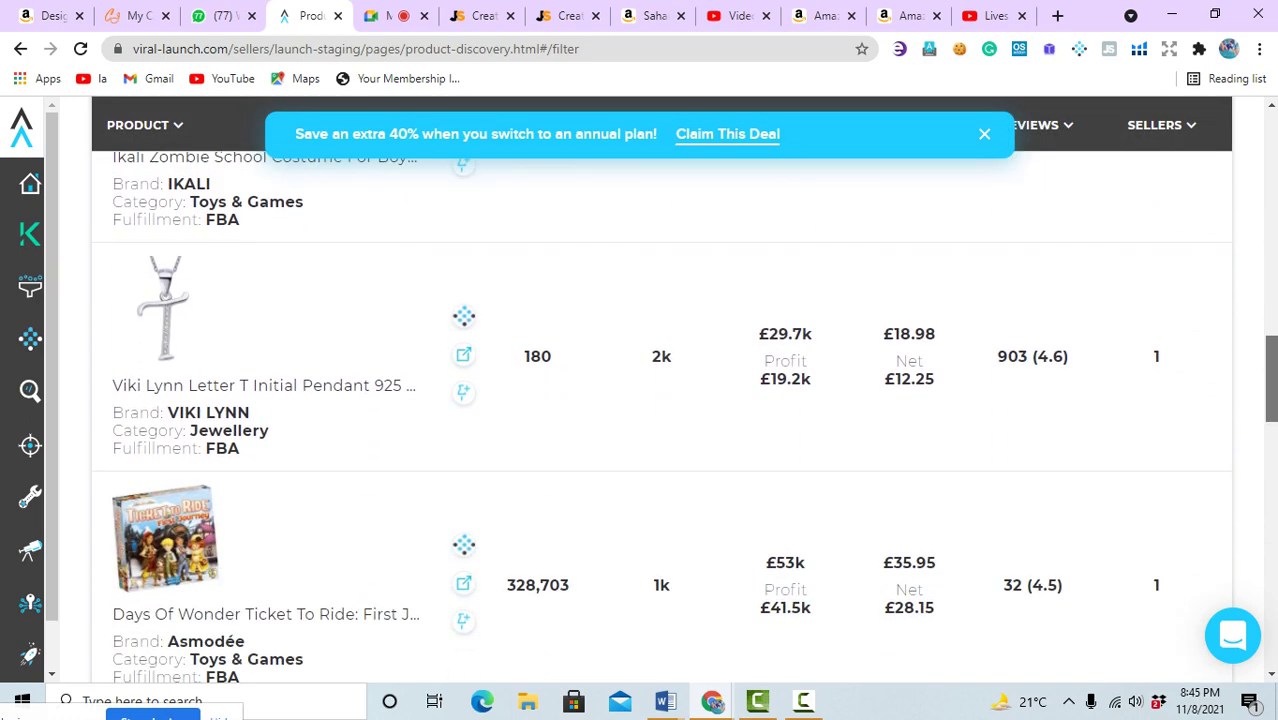
pyautogui.scroll(6, 660, 400)
pyautogui.scroll(-3, 660, 400)
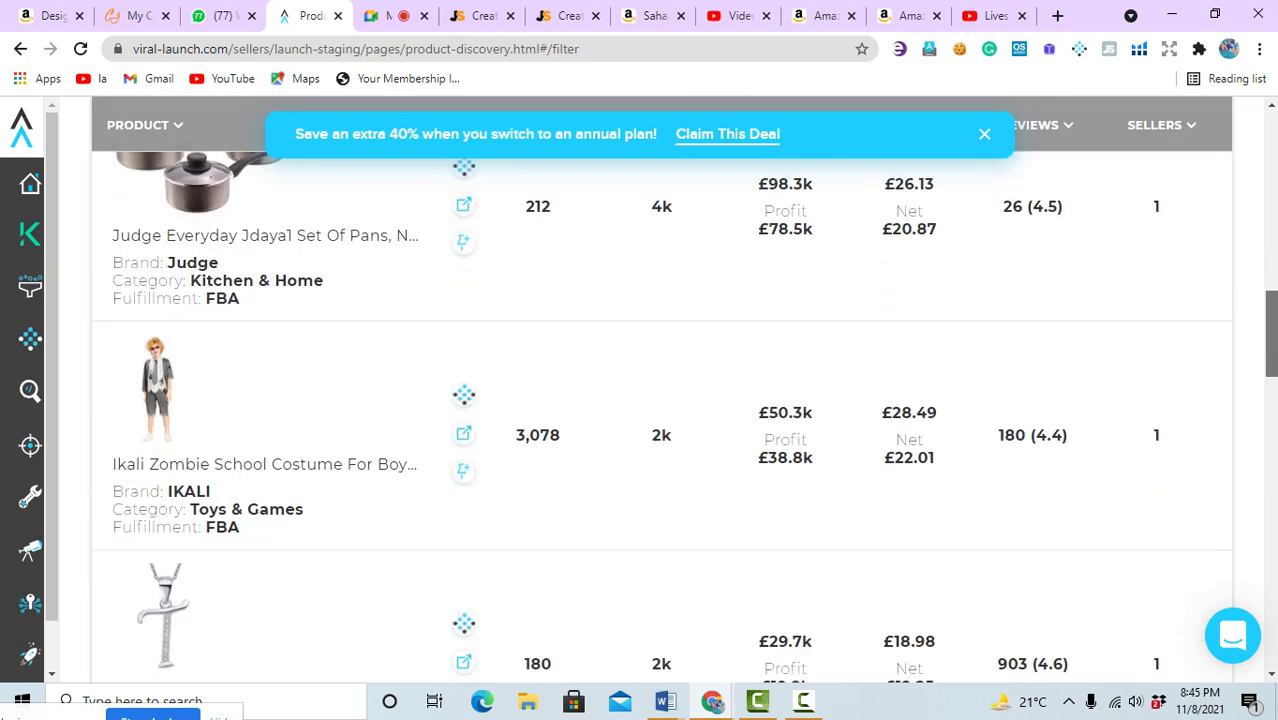
pyautogui.scroll(2, 660, 400)
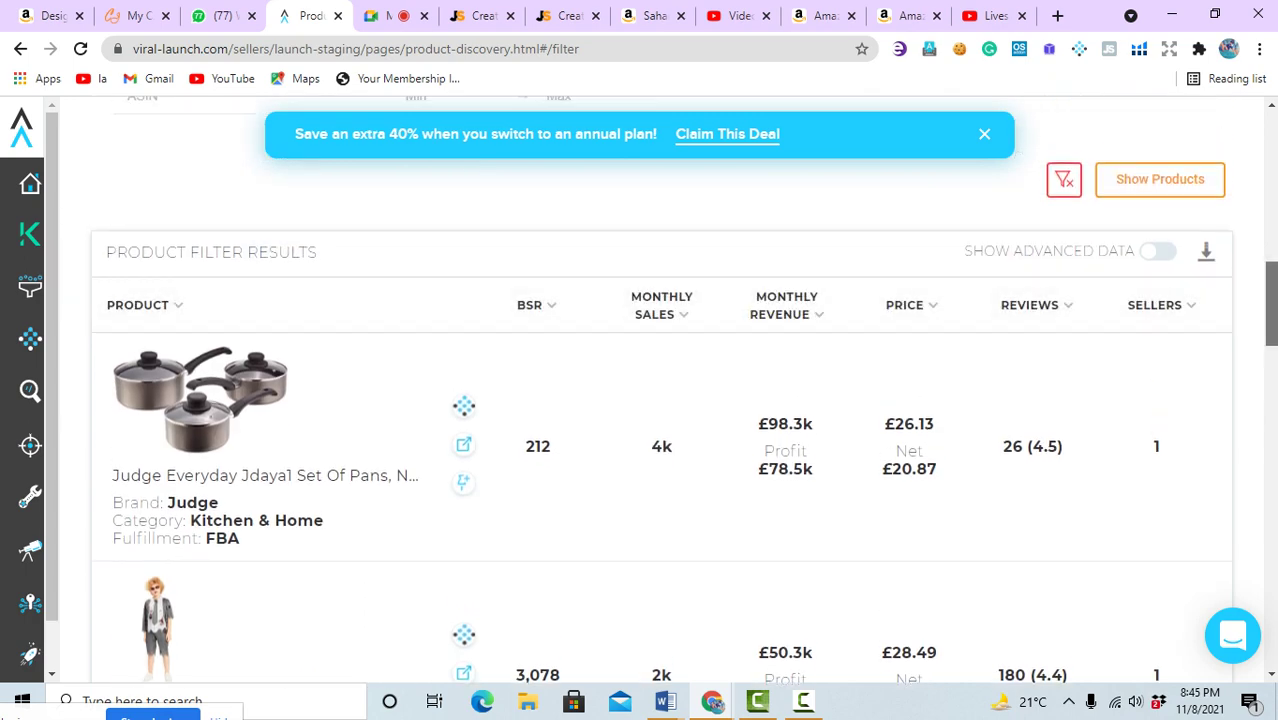
pyautogui.scroll(-3, 660, 400)
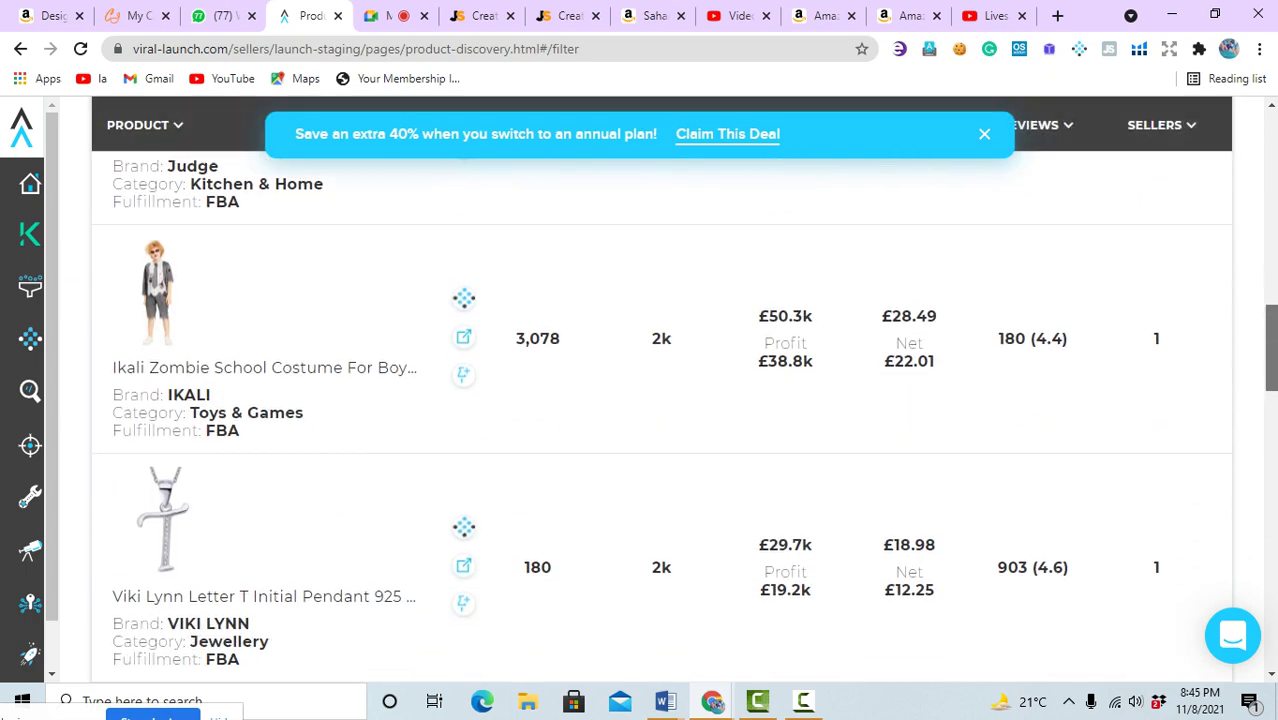
pyautogui.scroll(3, 660, 400)
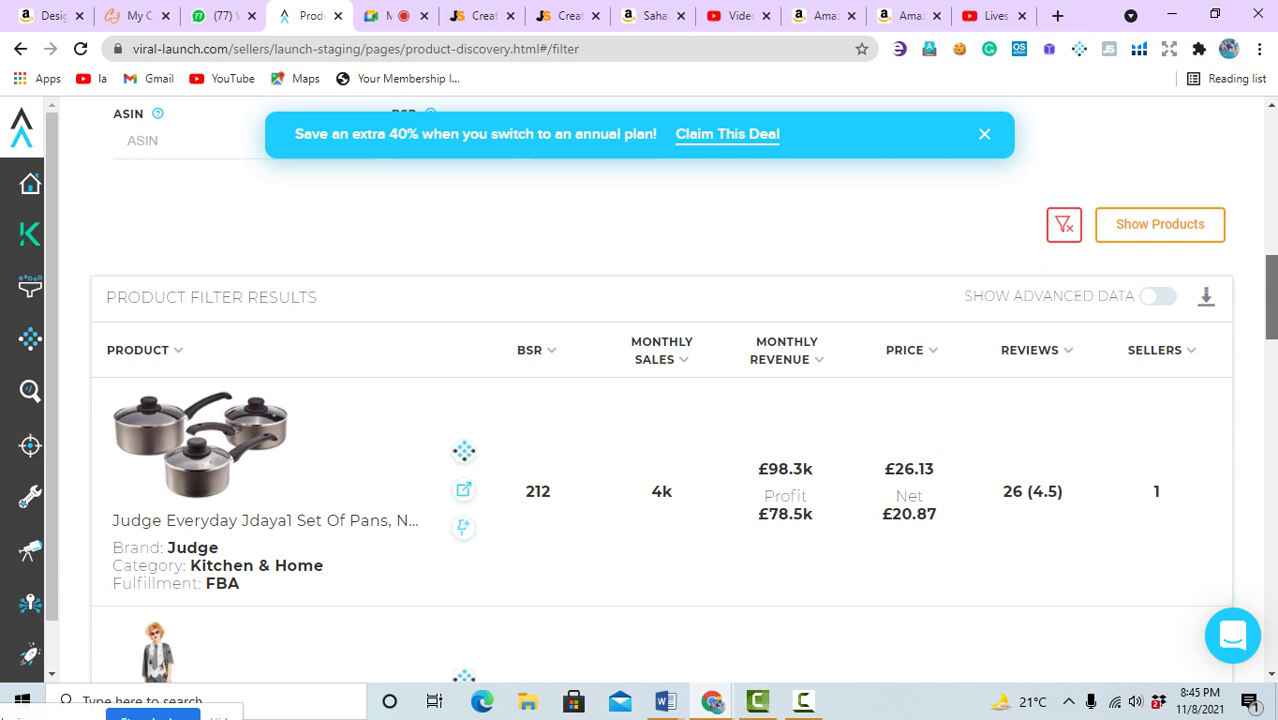
pyautogui.scroll(-3, 660, 400)
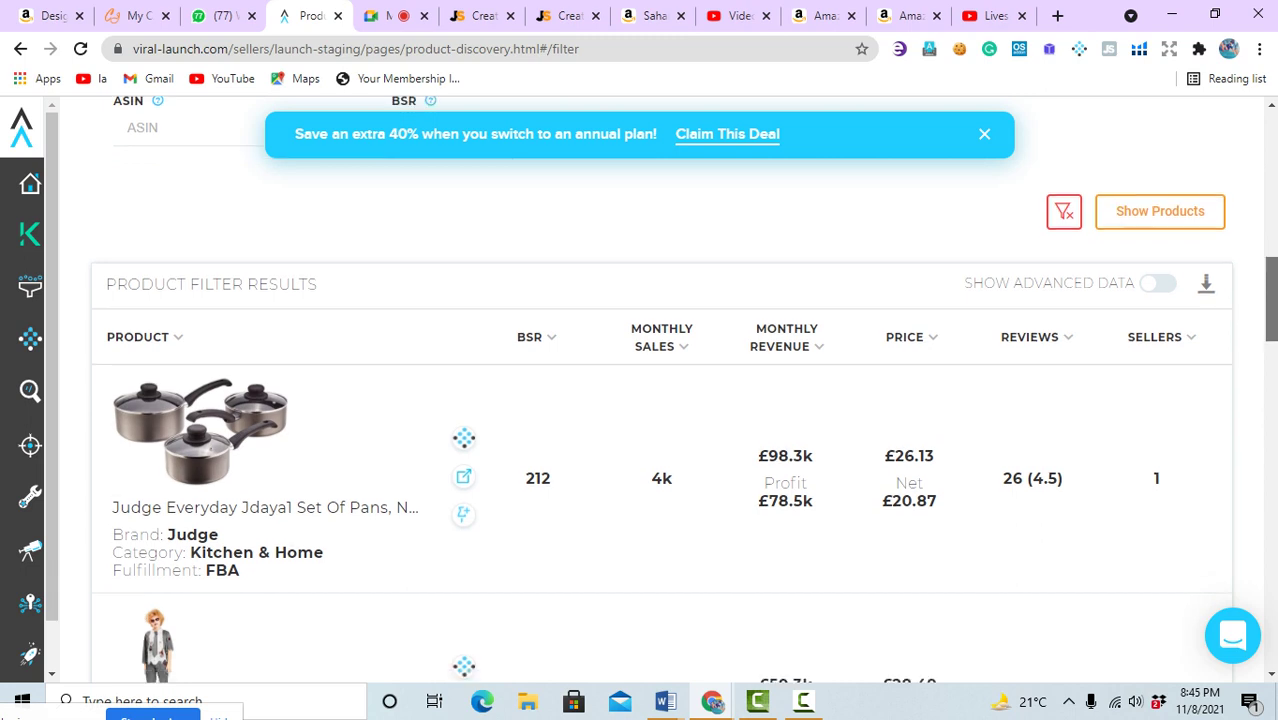
pyautogui.scroll(-1, 660, 400)
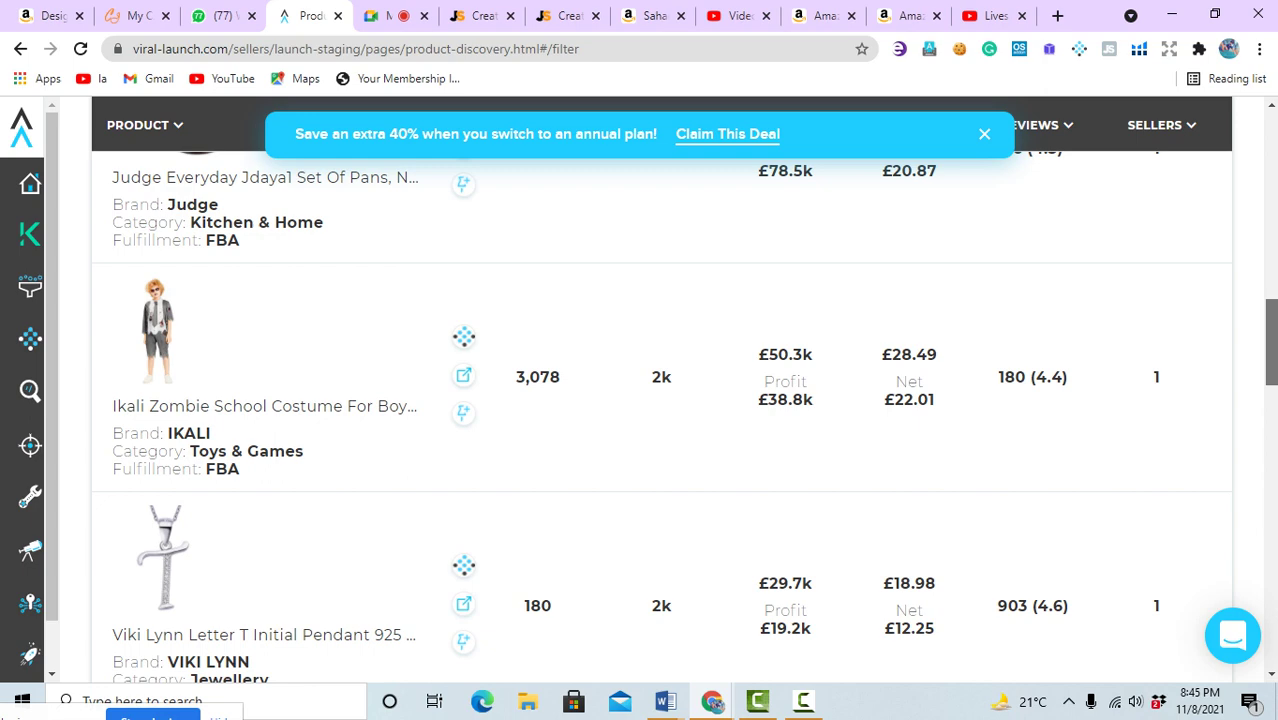
pyautogui.scroll(4, 660, 400)
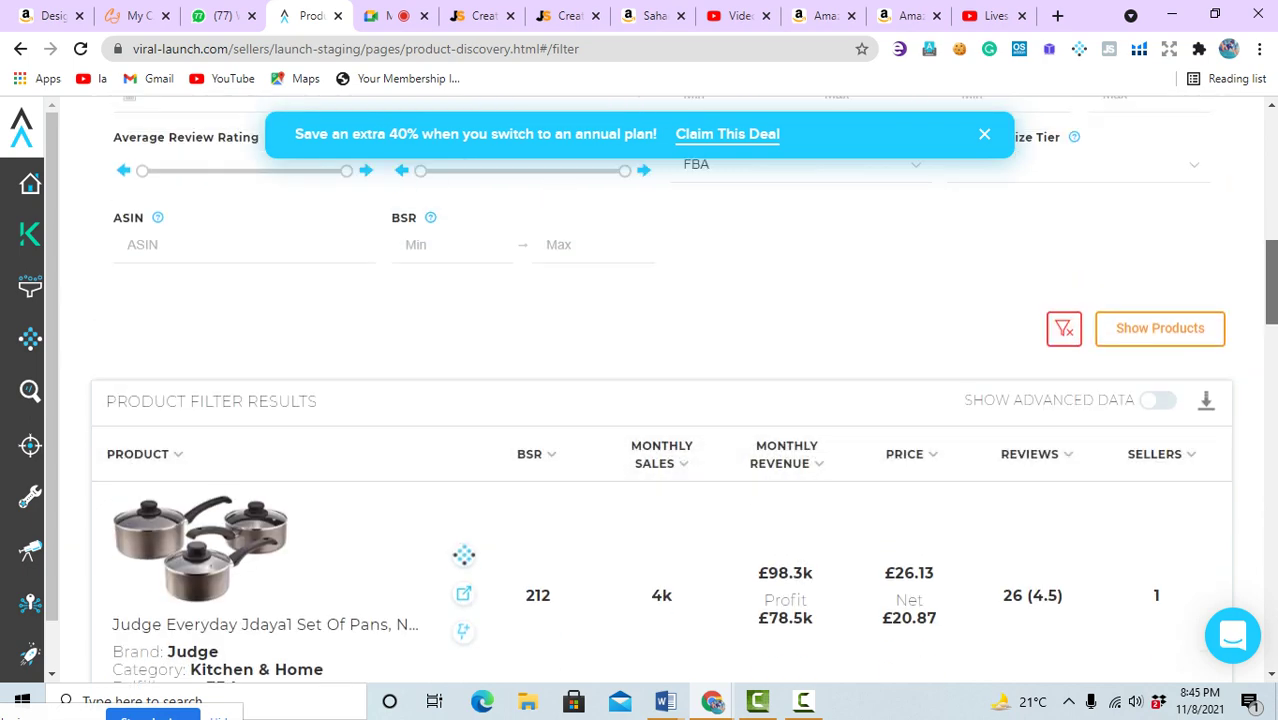
pyautogui.scroll(-2, 660, 400)
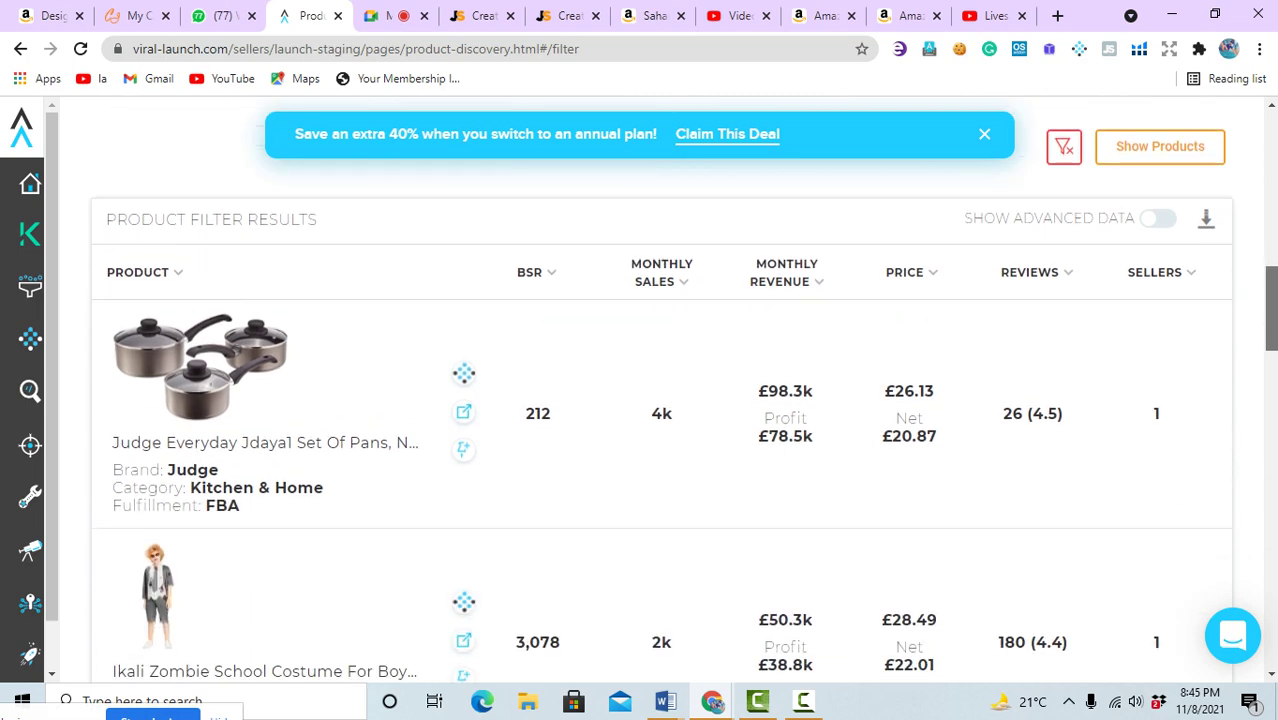
pyautogui.scroll(-8, 660, 400)
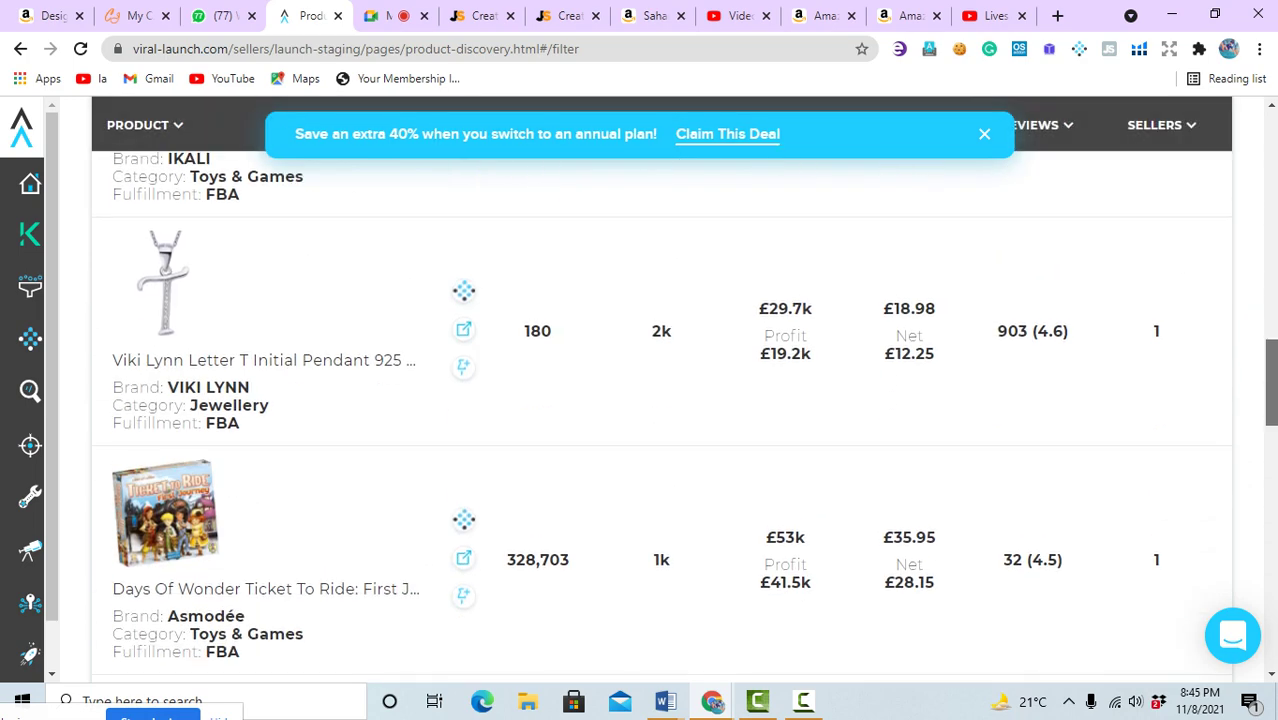
# - Look through the product filter results and open the Judge Everyday Jdaya1 Set Of Pans on Amazon
pyautogui.scroll(-5, 660, 418)
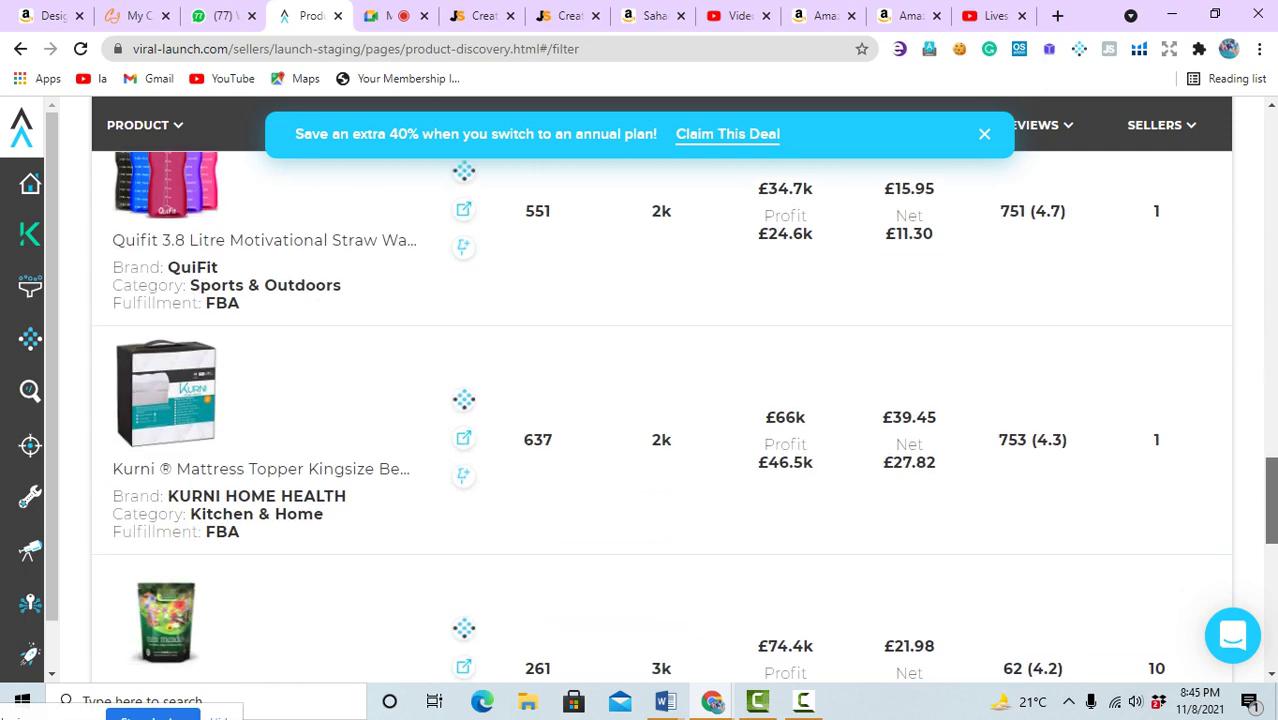
pyautogui.scroll(10, 660, 418)
pyautogui.scroll(5, 660, 400)
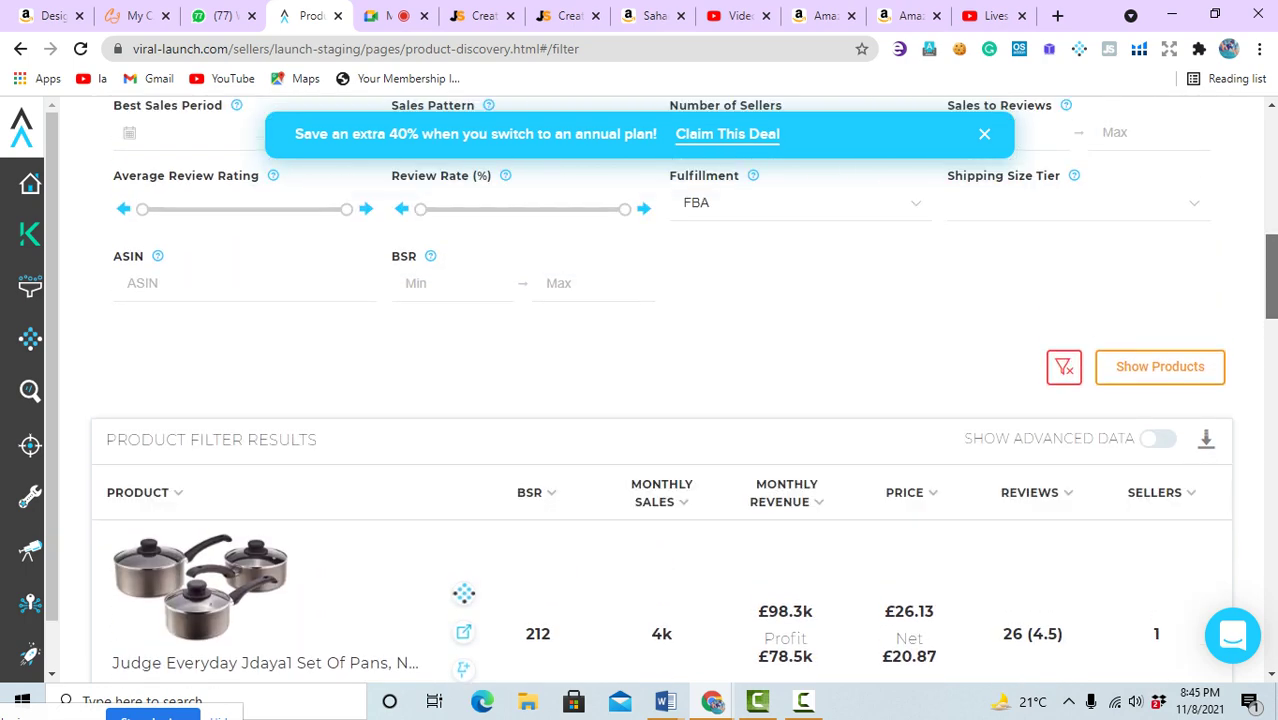
pyautogui.scroll(-3, 660, 400)
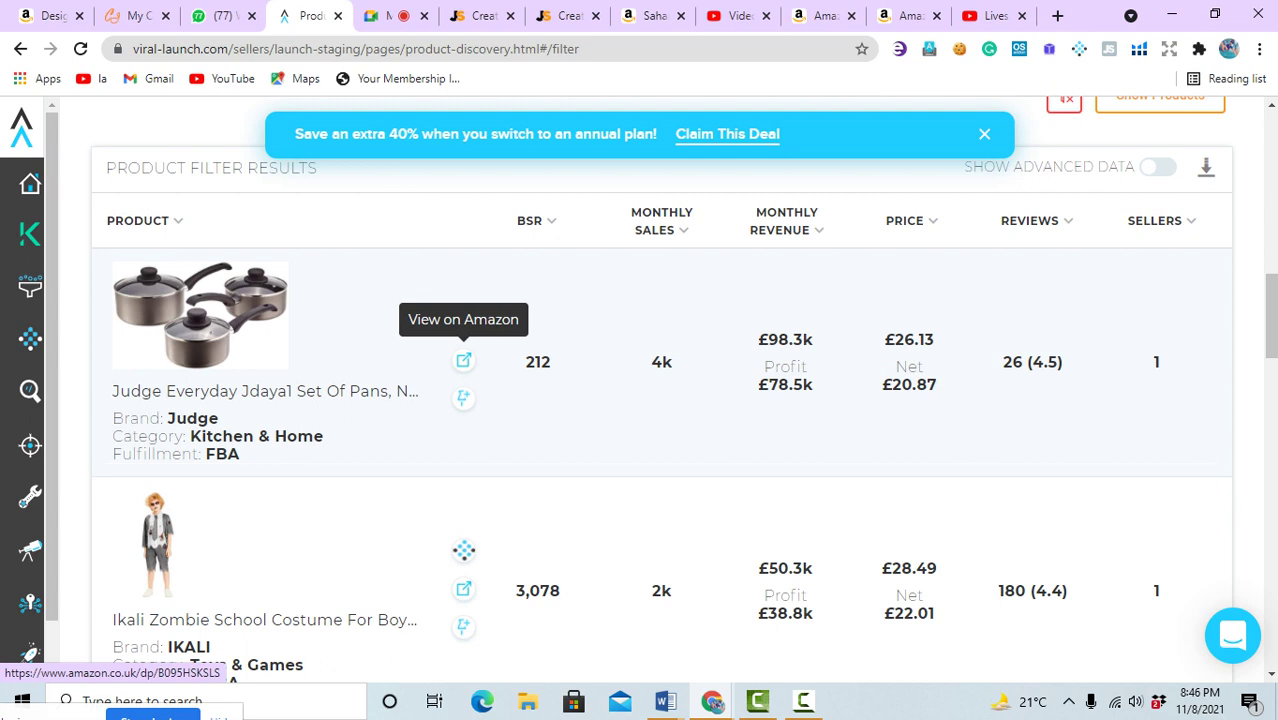
pyautogui.click(463, 360)
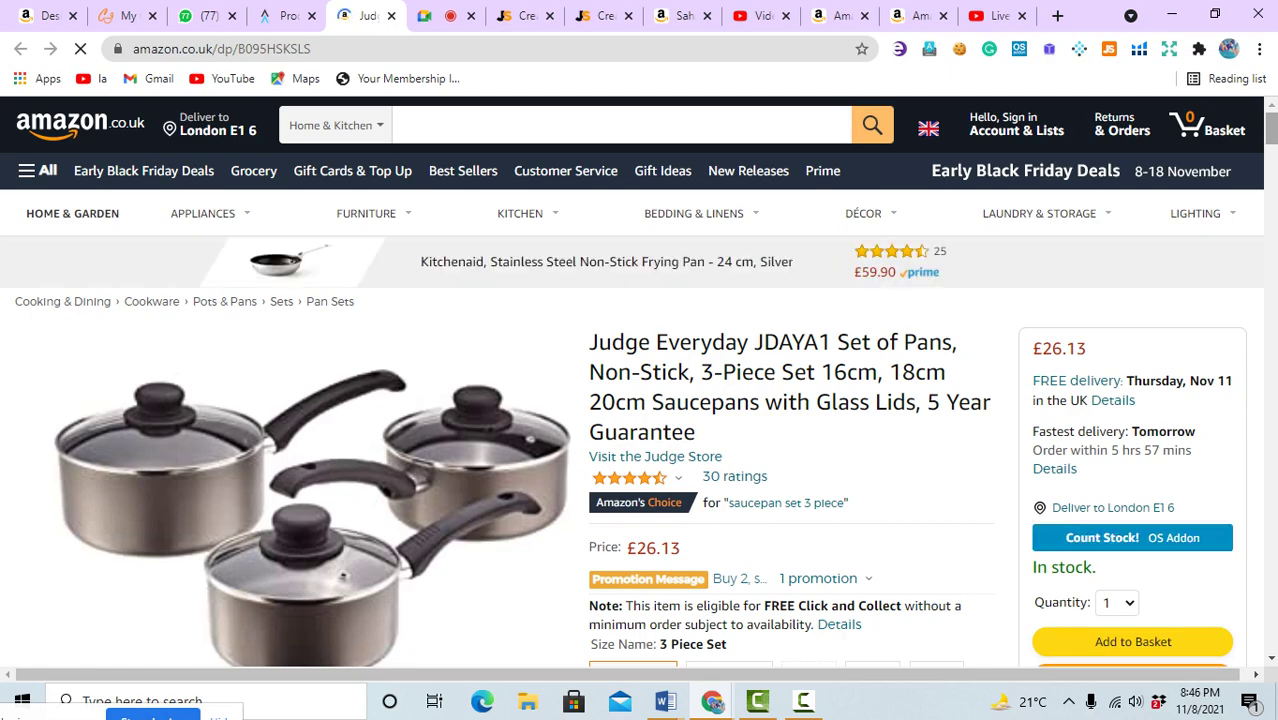
# - Examine the pan set's Amazon product information, including its item weight, reviews, best sellers rank, date first available and similar items
pyautogui.scroll(-15, 640, 380)
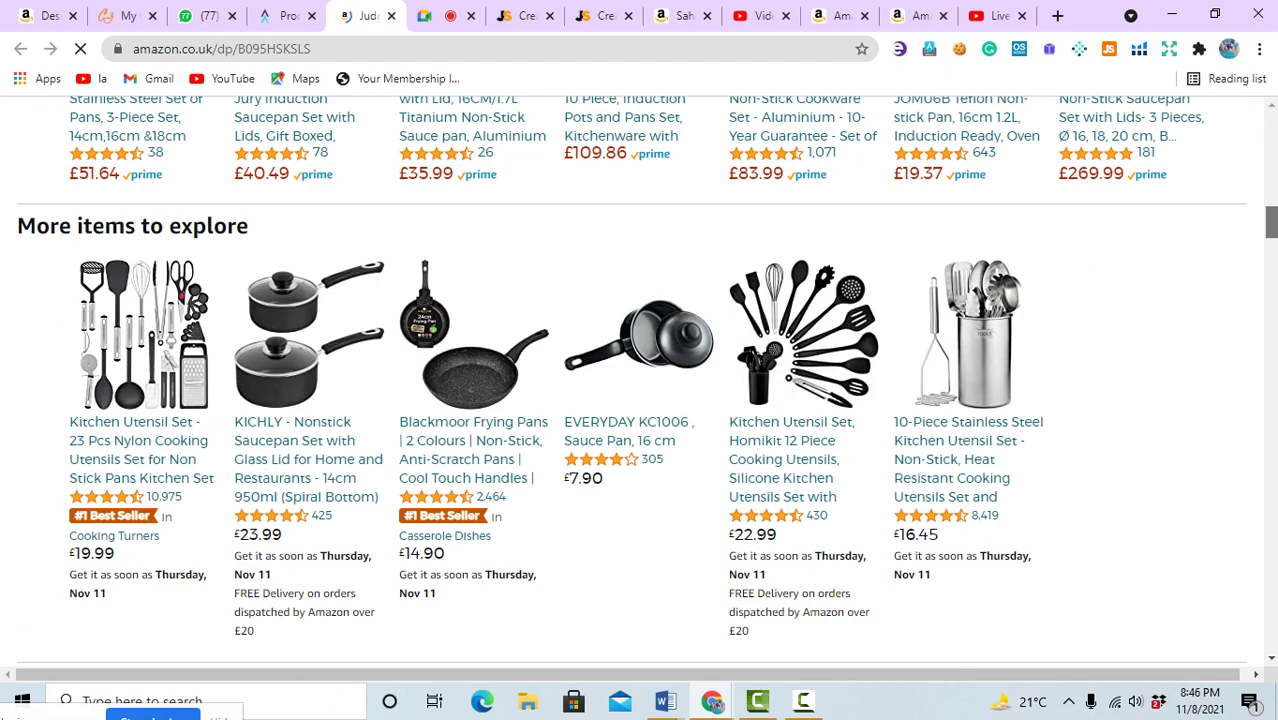
pyautogui.scroll(10, 640, 380)
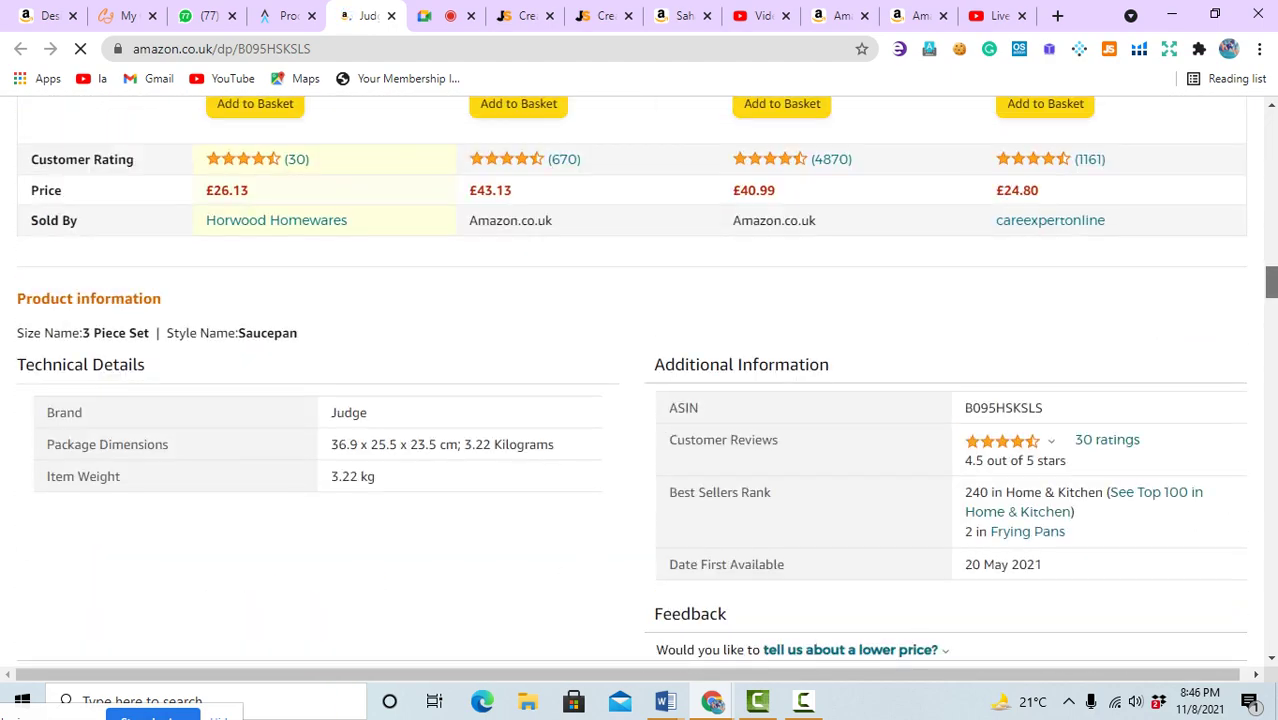
pyautogui.scroll(3, 640, 380)
pyautogui.scroll(-3, 640, 380)
pyautogui.scroll(-1, 640, 380)
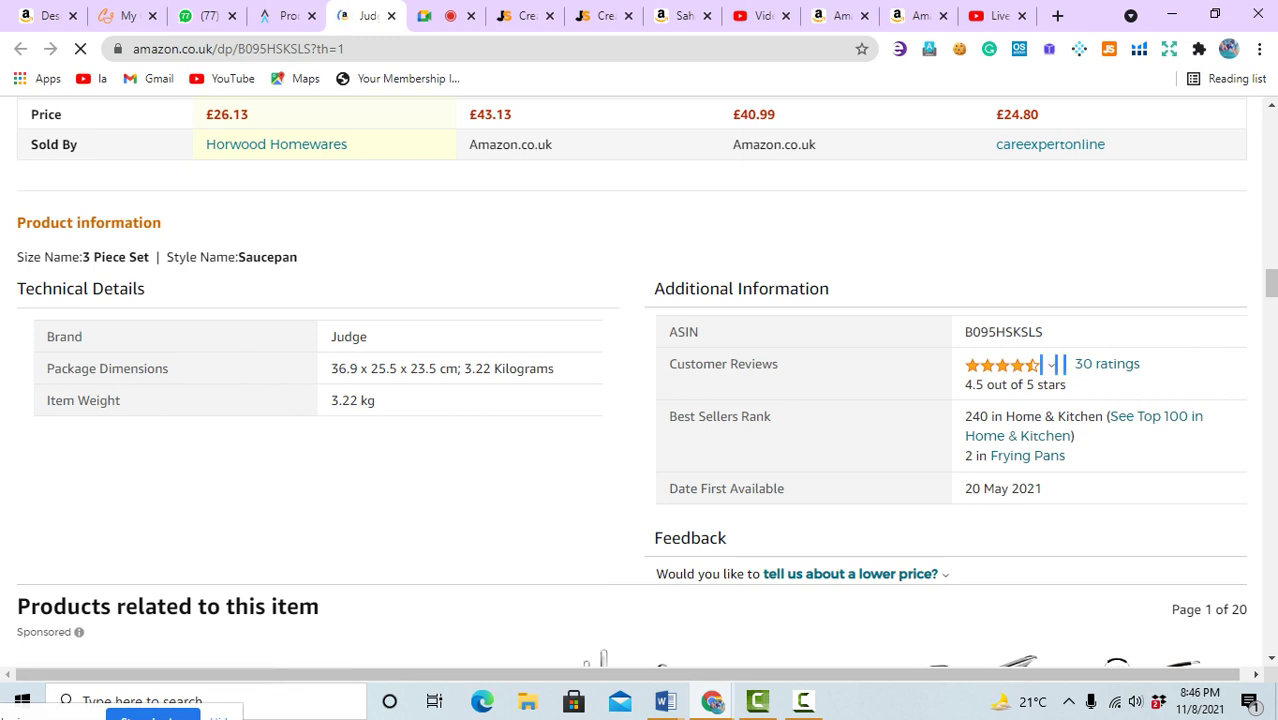
pyautogui.moveTo(375, 400); pyautogui.dragTo(330, 400)
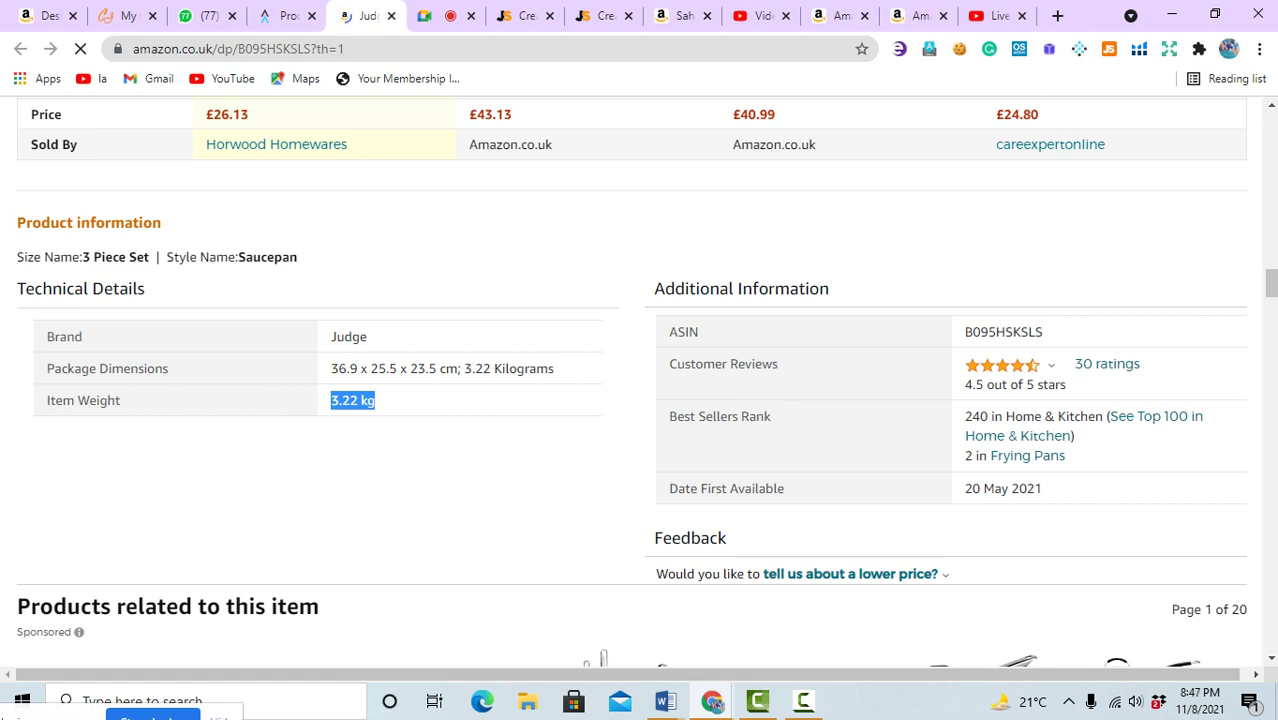
pyautogui.moveTo(965, 488); pyautogui.dragTo(1041, 488)
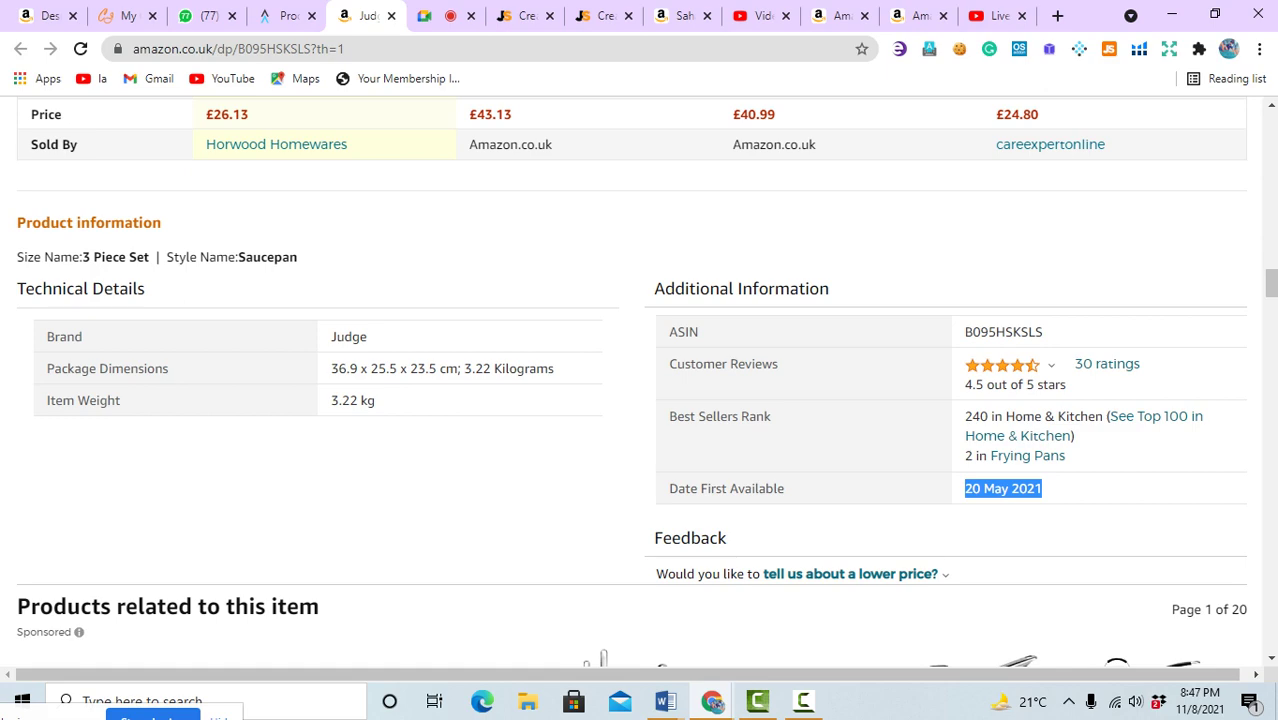
pyautogui.scroll(6, 640, 380)
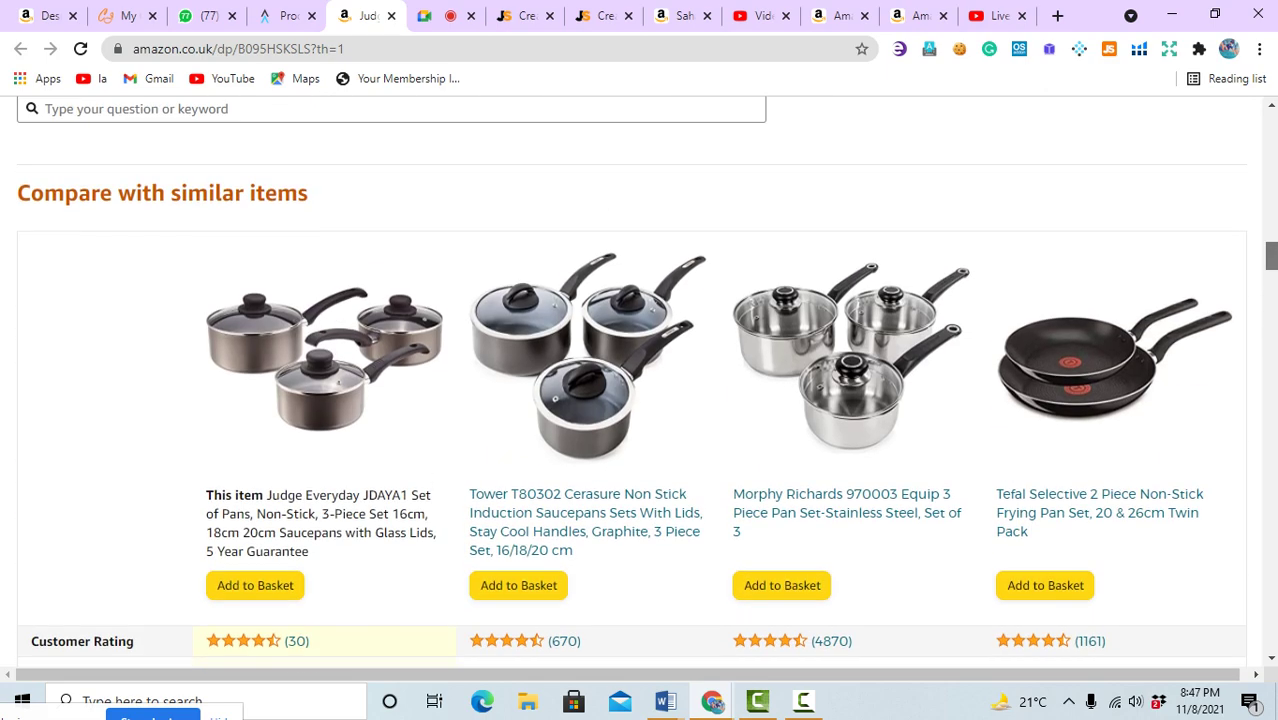
pyautogui.scroll(-3, 640, 380)
pyautogui.scroll(-4, 640, 380)
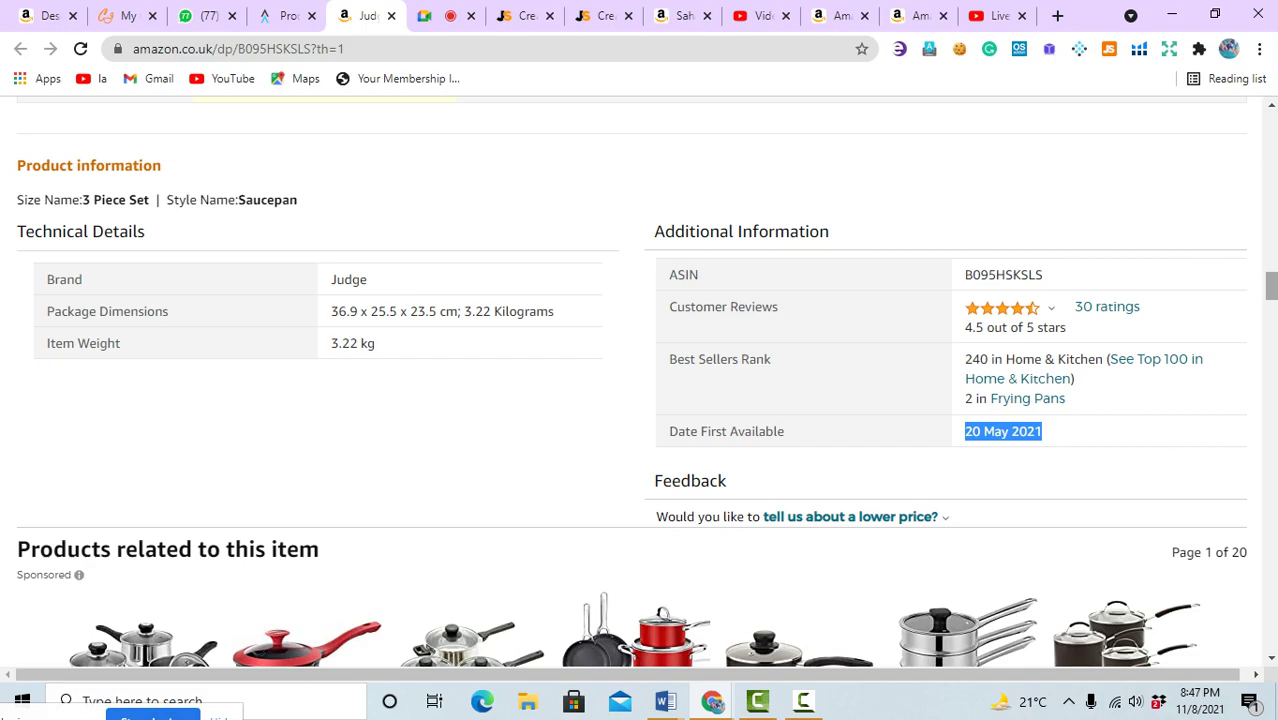
# - Copy "Set of Pans" from the product title and search Amazon's Home & Kitchen department for it
pyautogui.scroll(20, 640, 380)
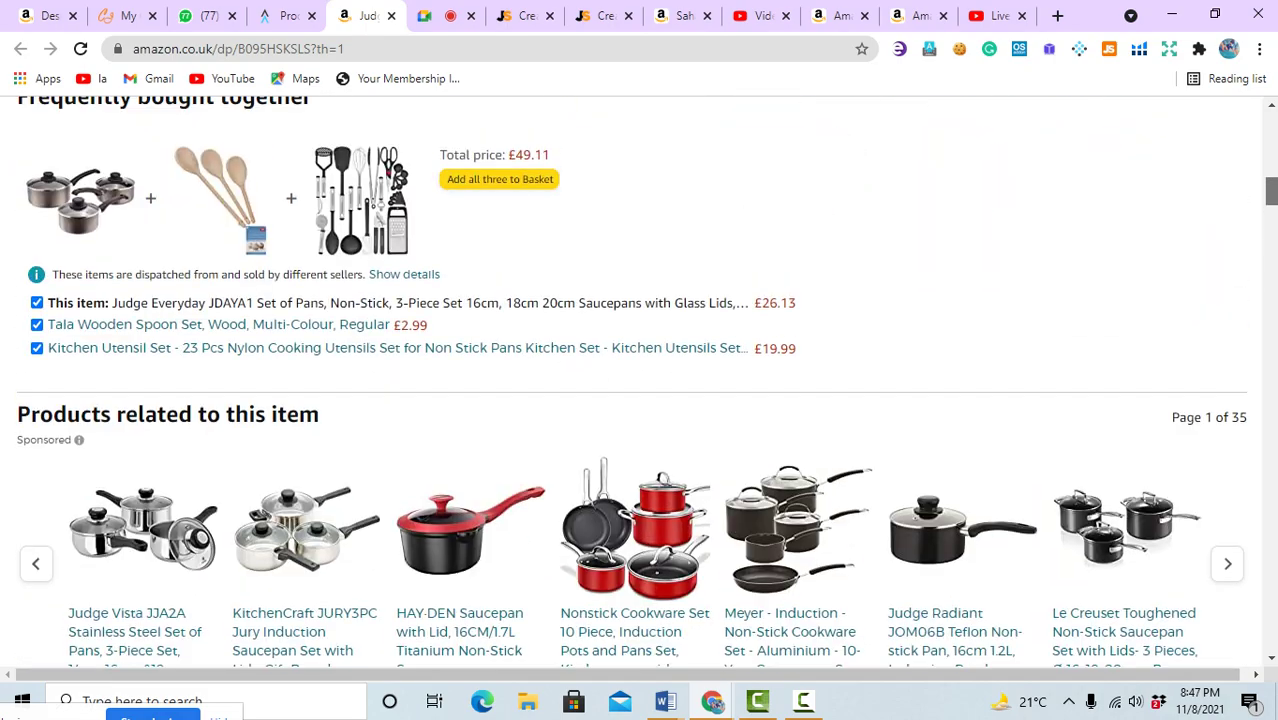
pyautogui.scroll(2, 640, 380)
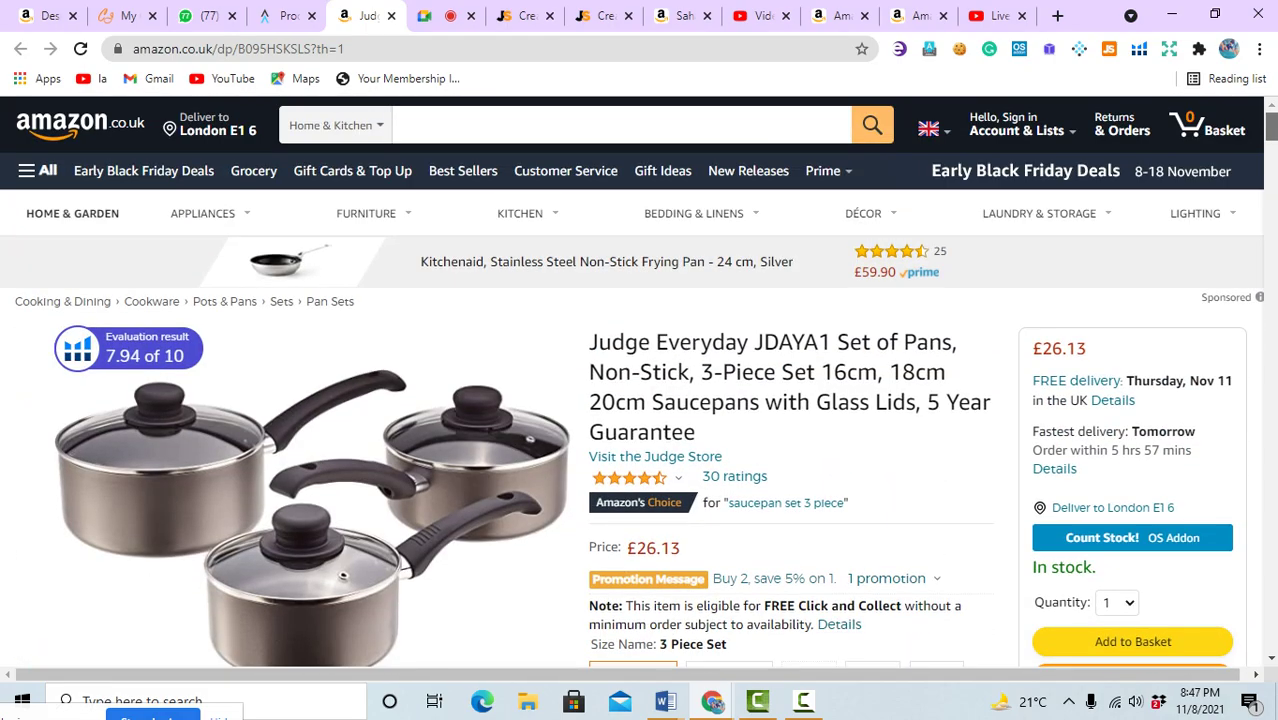
pyautogui.scroll(-3, 640, 380)
pyautogui.moveTo(830, 342); pyautogui.dragTo(952, 342)
pyautogui.hotkey('ctrl', 'c')
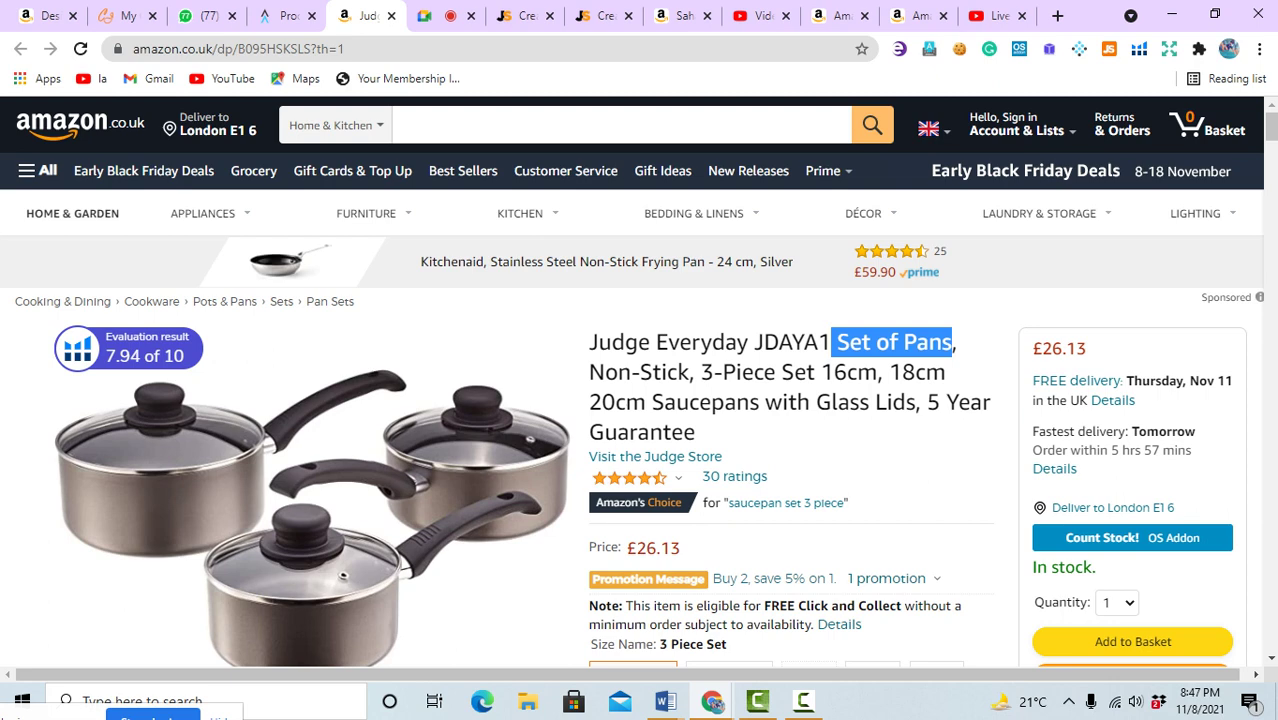
pyautogui.click(620, 124)
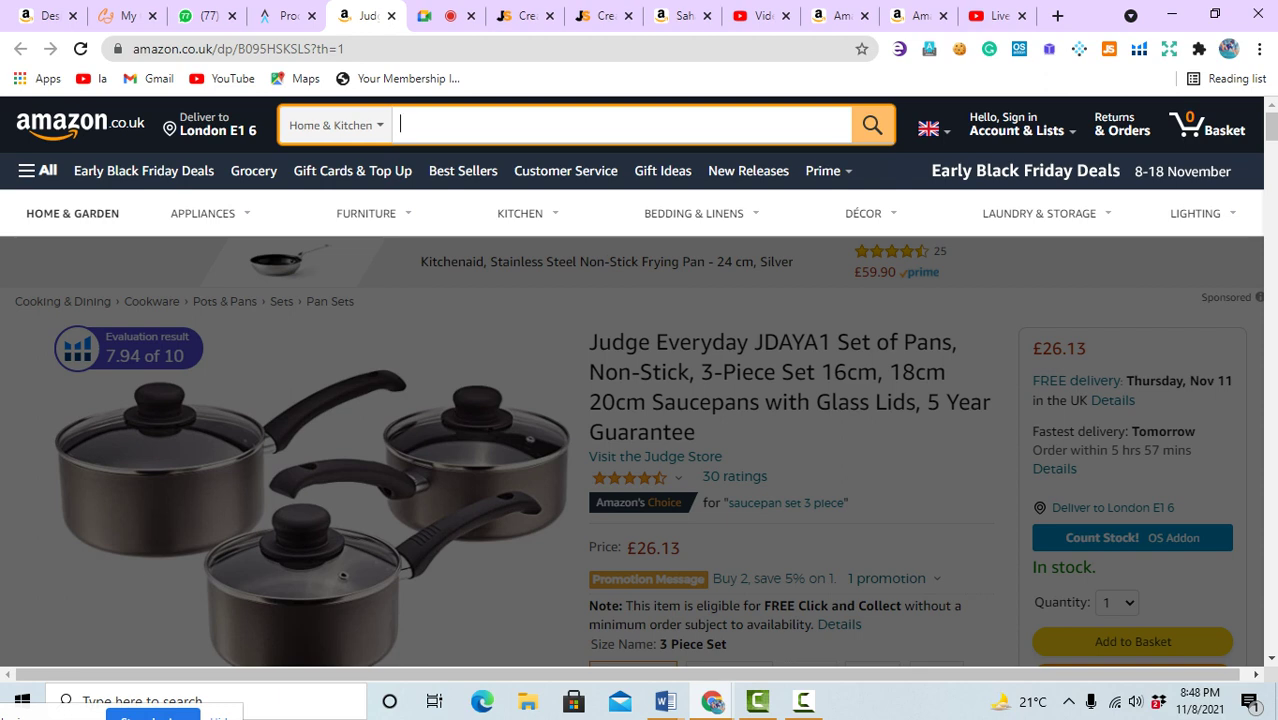
pyautogui.hotkey('ctrl', 'v')
pyautogui.press('Return')
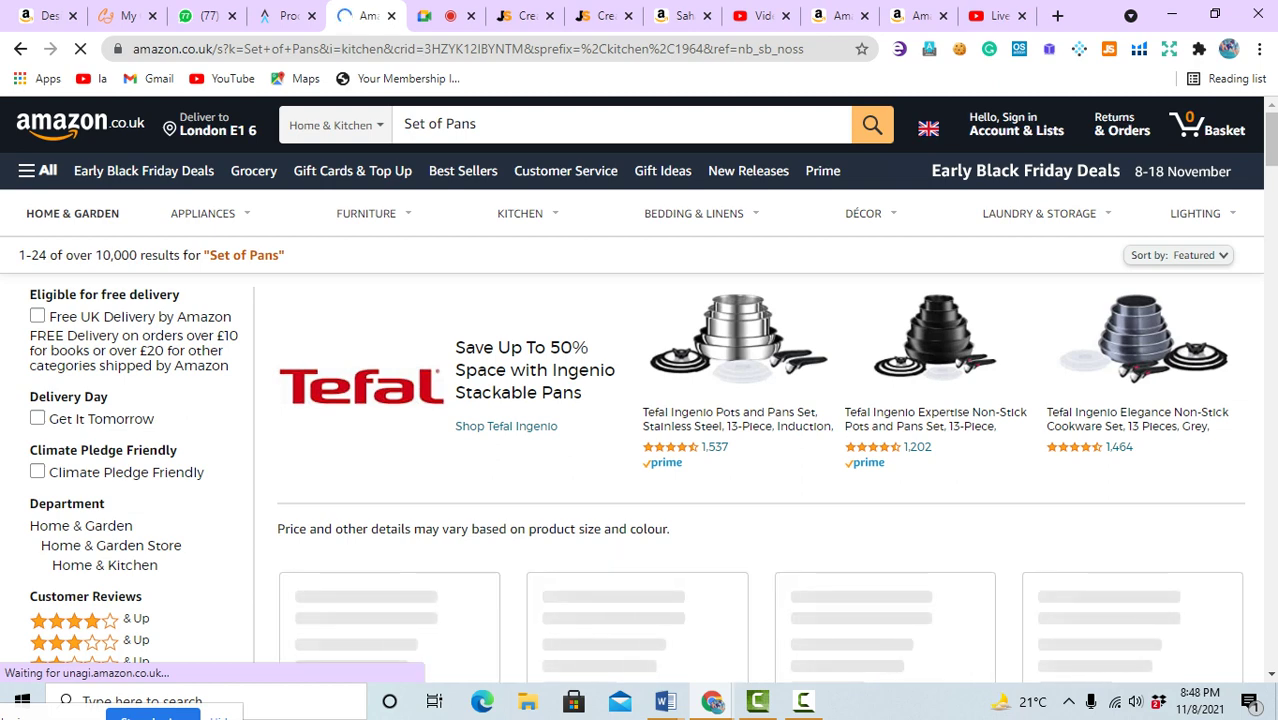
# - Look over the Set of Pans search results and open Viral Launch Market Intelligence for them
pyautogui.scroll(-10, 760, 380)
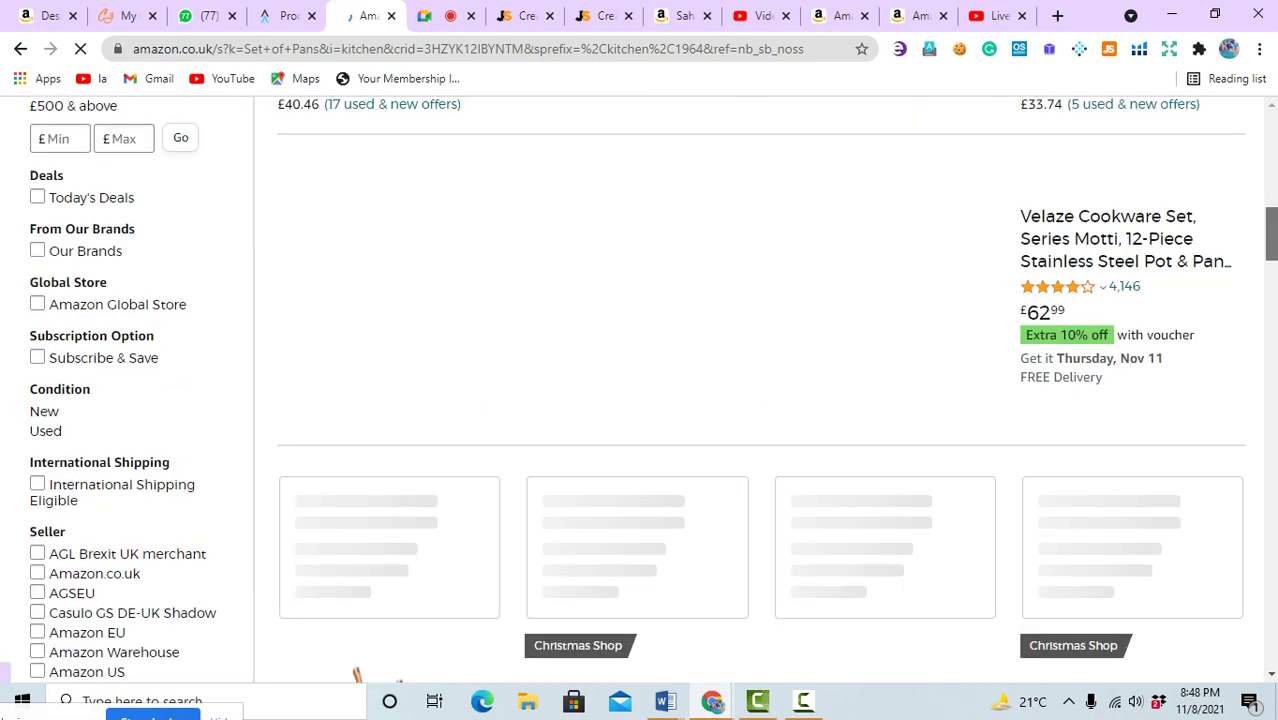
pyautogui.scroll(10, 760, 380)
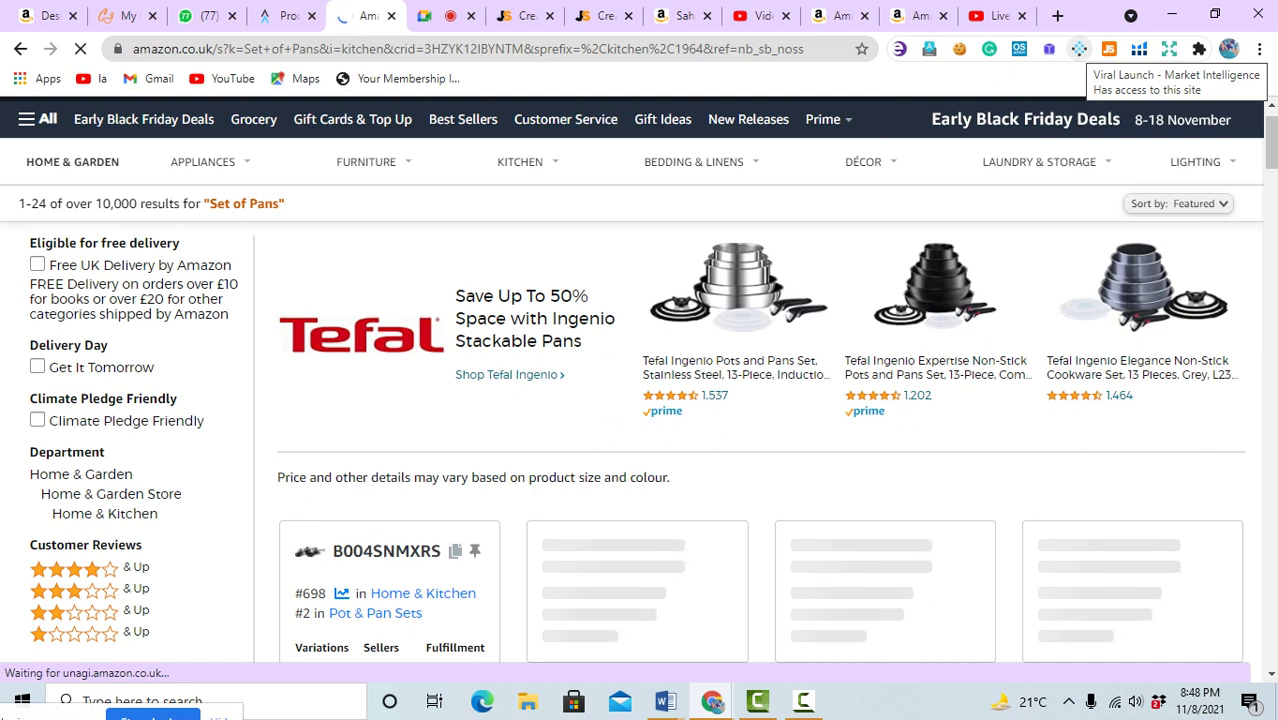
pyautogui.click(1079, 48)
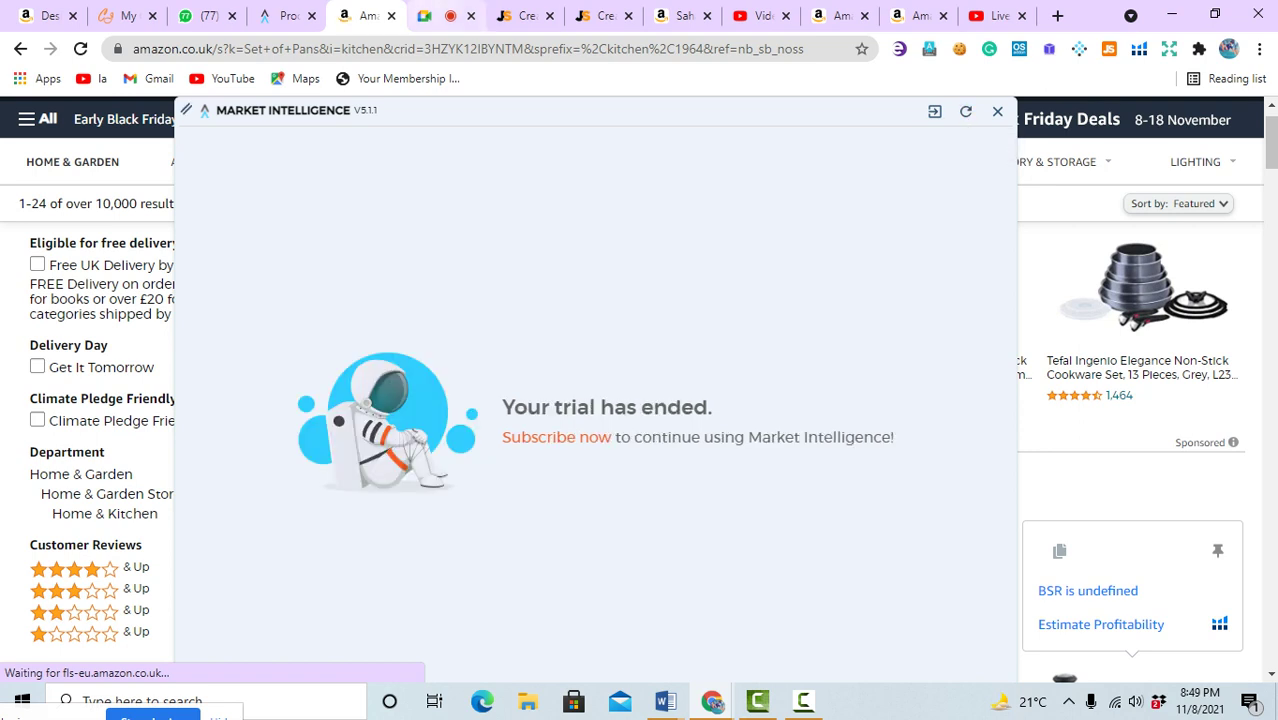
# - Switch to the Google Meet call and turn the microphone off and on again
pyautogui.click(440, 16)
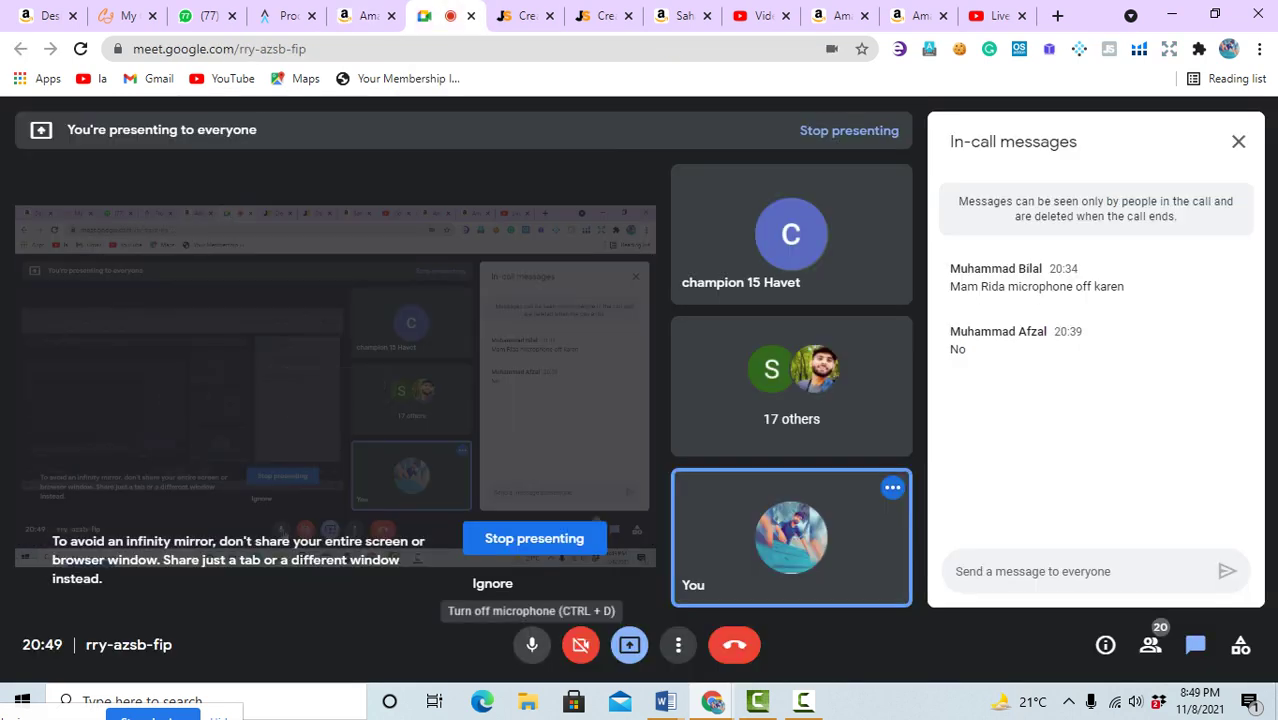
pyautogui.click(532, 644)
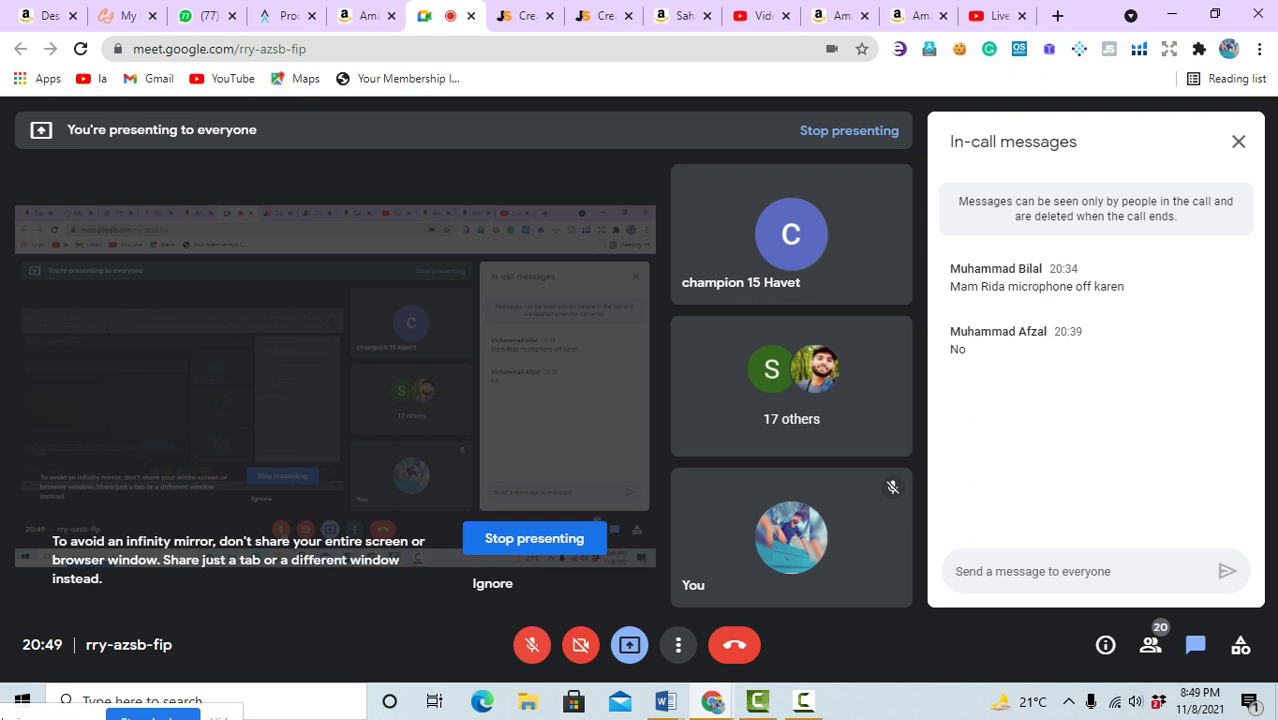
pyautogui.hotkey('ctrl', 'd')
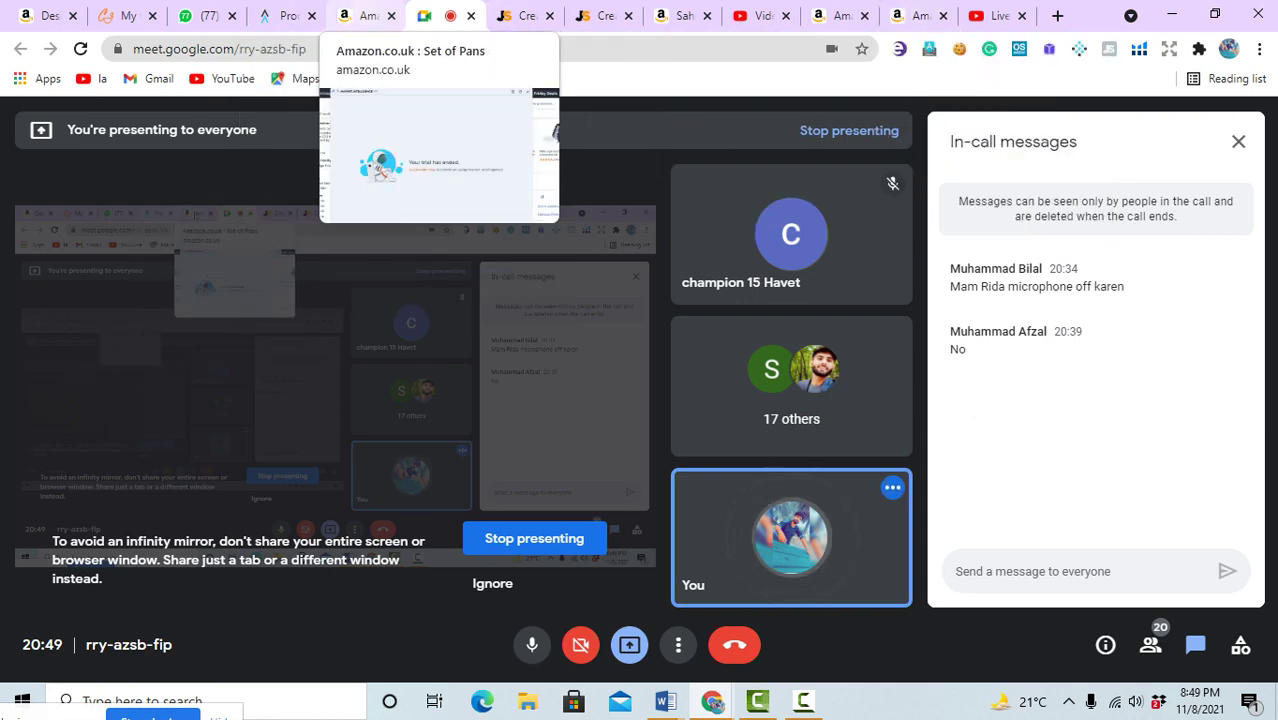
# - Return to the Amazon Set of Pans results and reload both Market Intelligence and the page
pyautogui.click(362, 16)
pyautogui.click(966, 112)
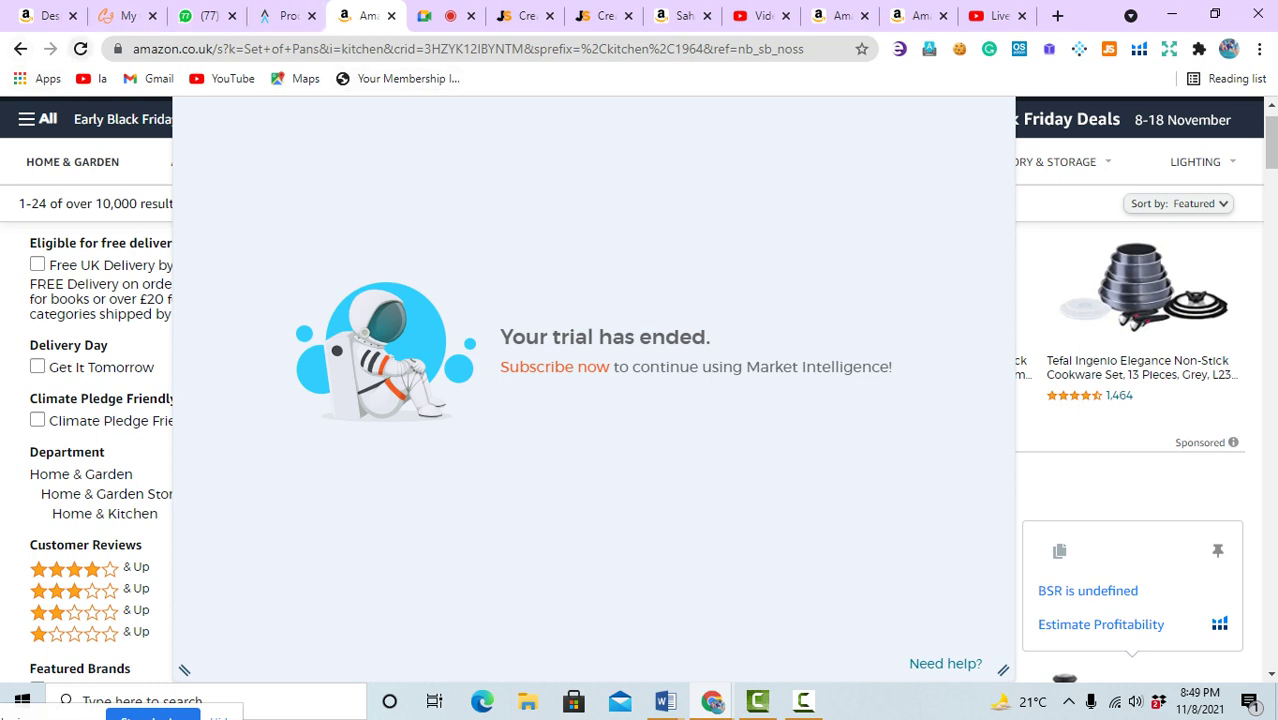
pyautogui.click(81, 48)
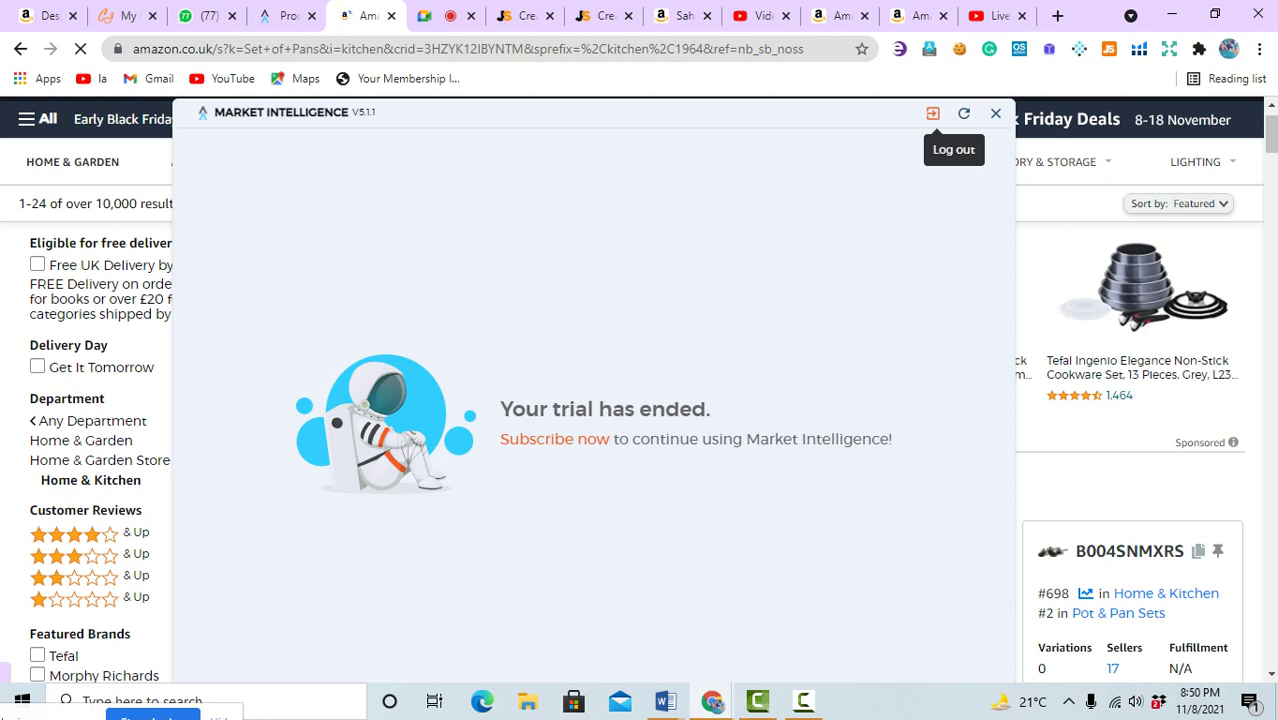
# - Log out of Market Intelligence, try to log back in, and close the login window and the overlay
pyautogui.click(932, 113)
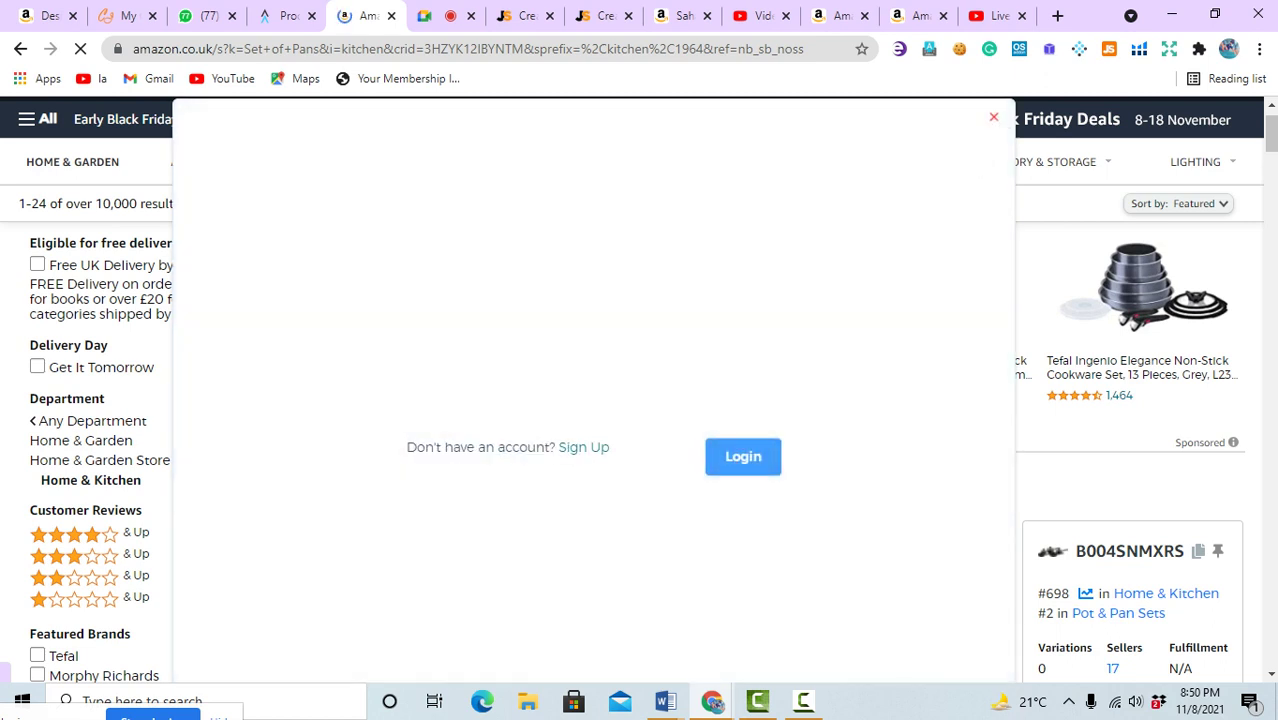
pyautogui.click(743, 466)
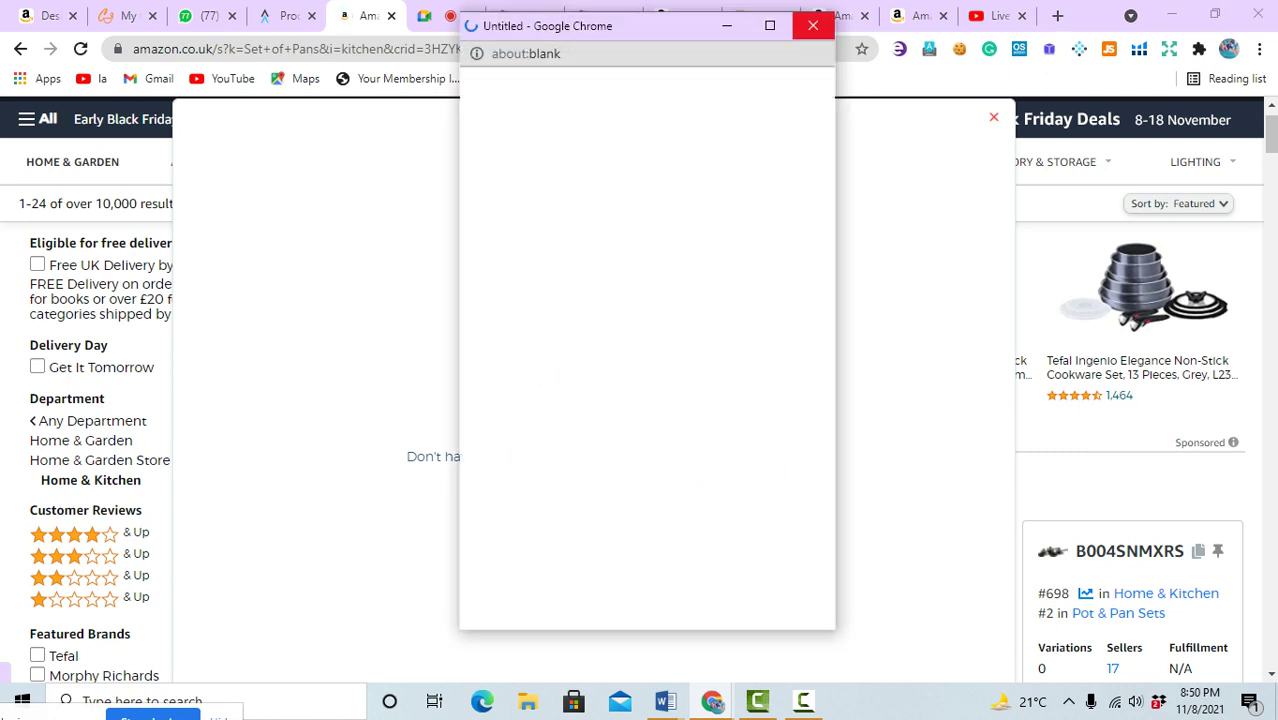
pyautogui.click(813, 25)
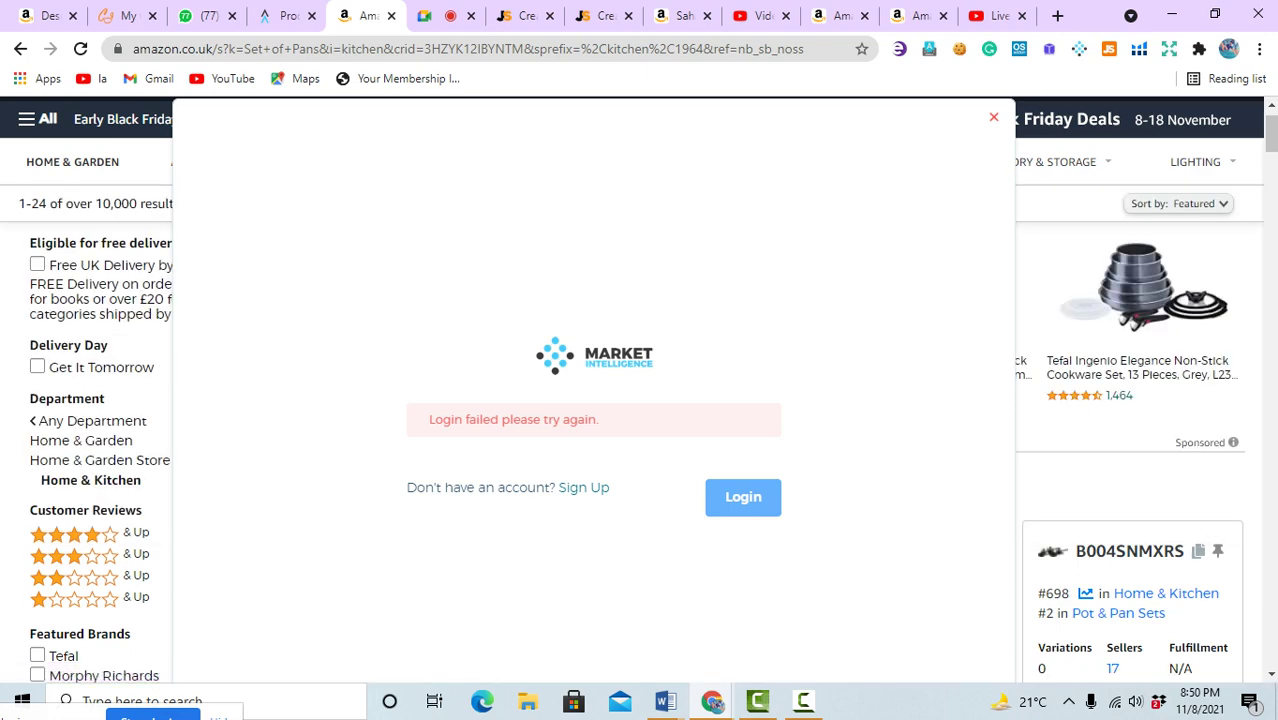
pyautogui.click(993, 117)
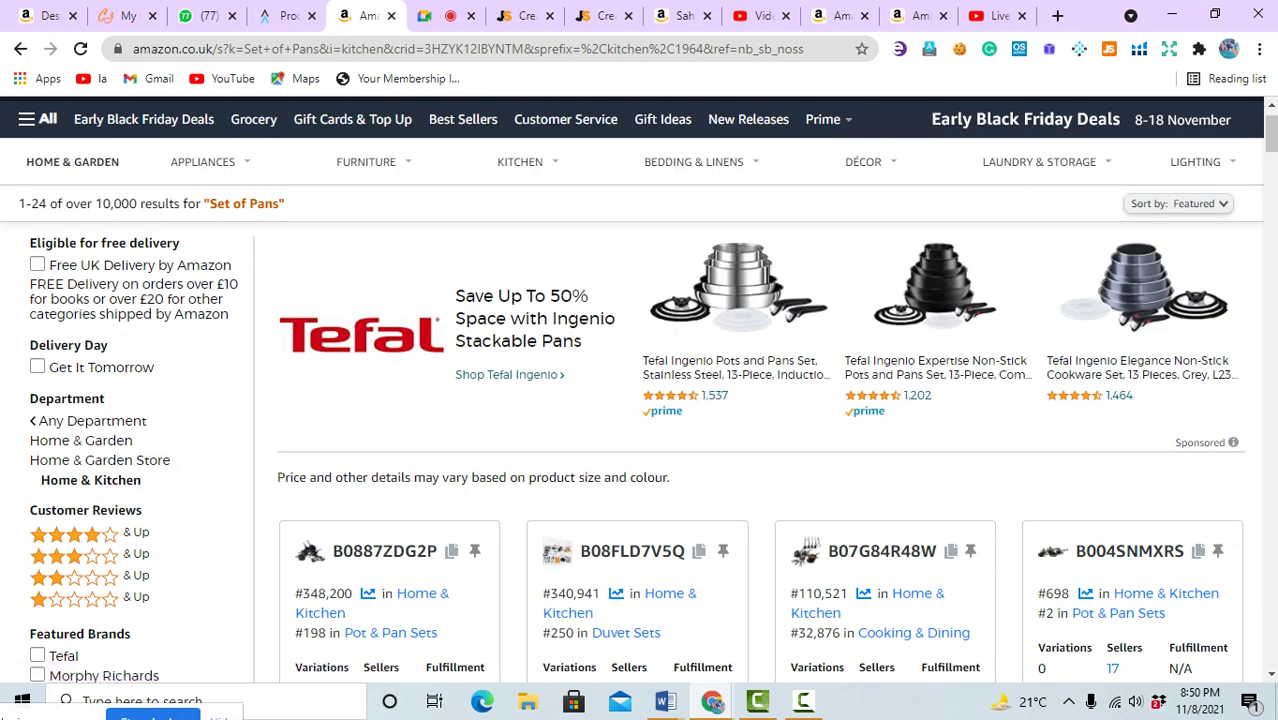
# - Reopen Market Intelligence and try the login once more, closing its blank login window
pyautogui.click(1079, 48)
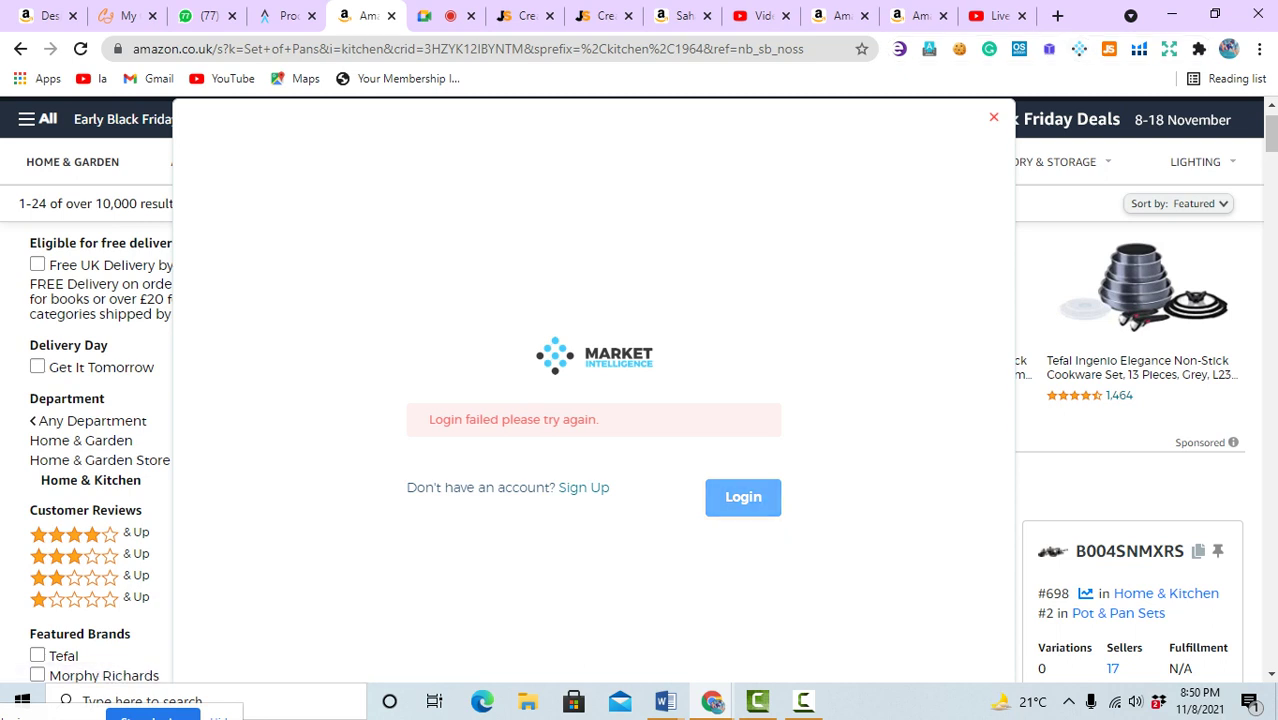
pyautogui.click(743, 497)
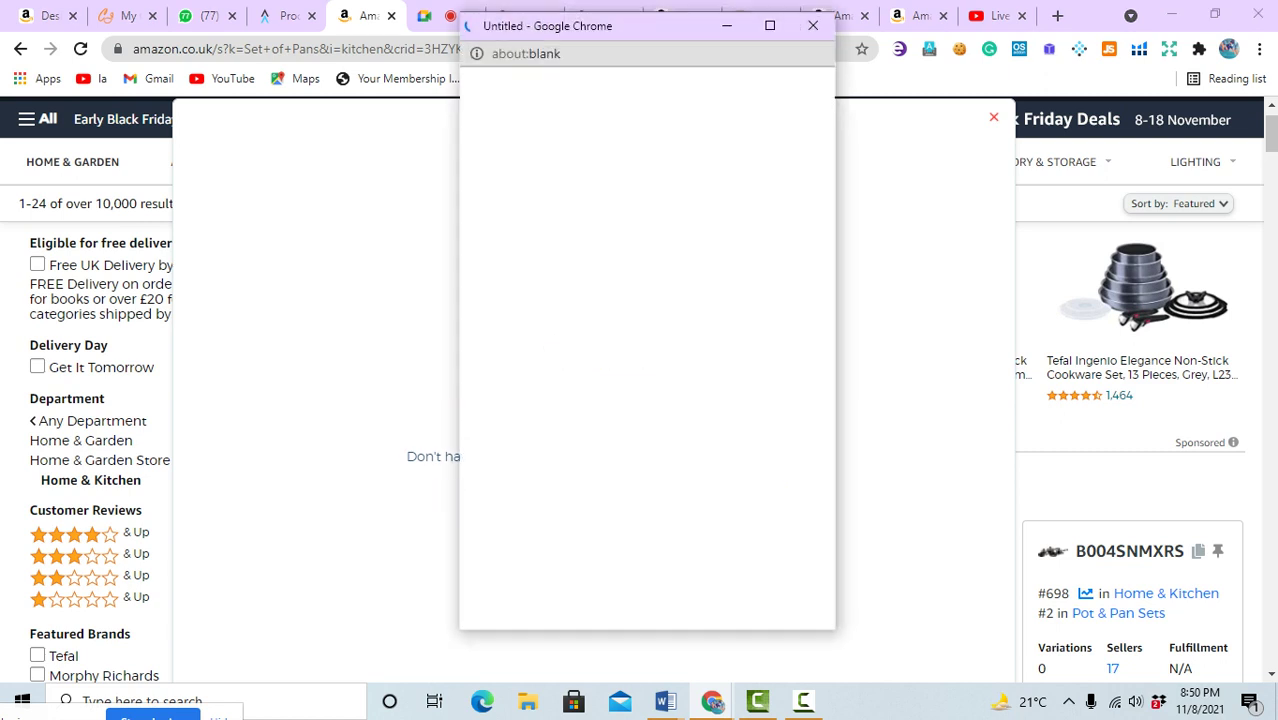
pyautogui.click(813, 25)
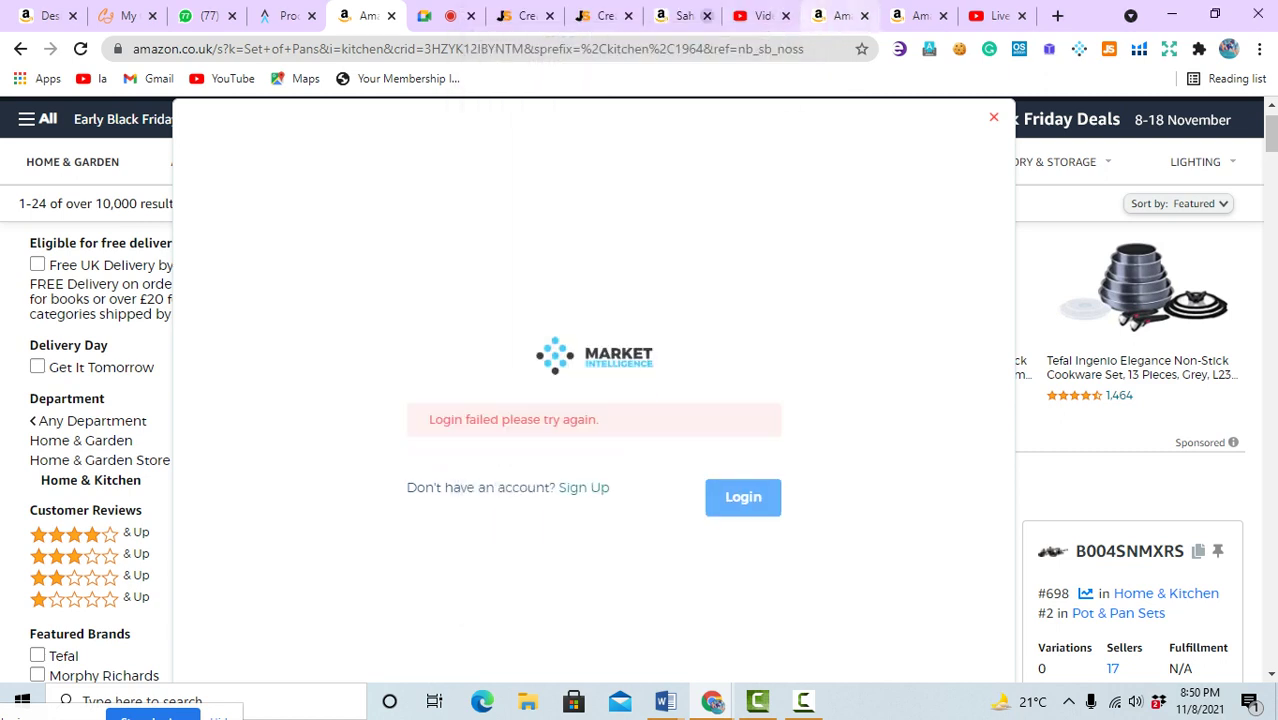
# - Return to the Google Meet call, mute the microphone and stop presenting the screen
pyautogui.hotkey('ctrl', 'Tab')
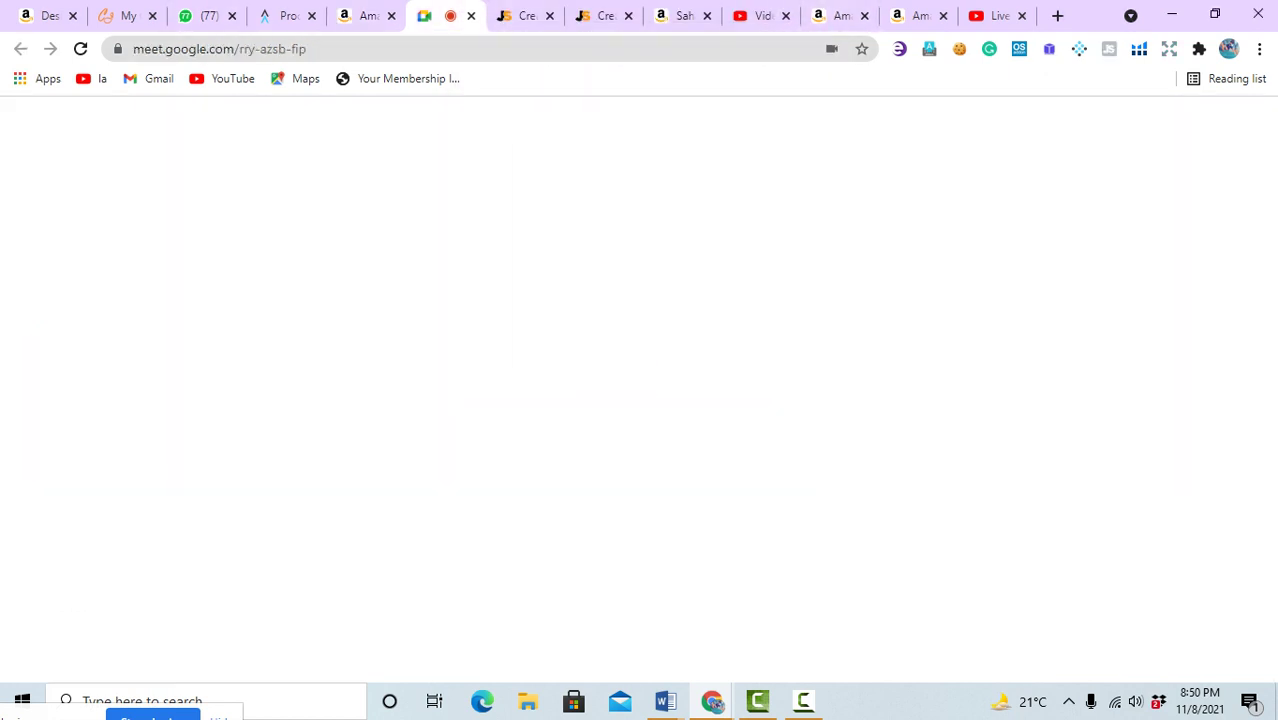
pyautogui.hotkey('ctrl', 'd')
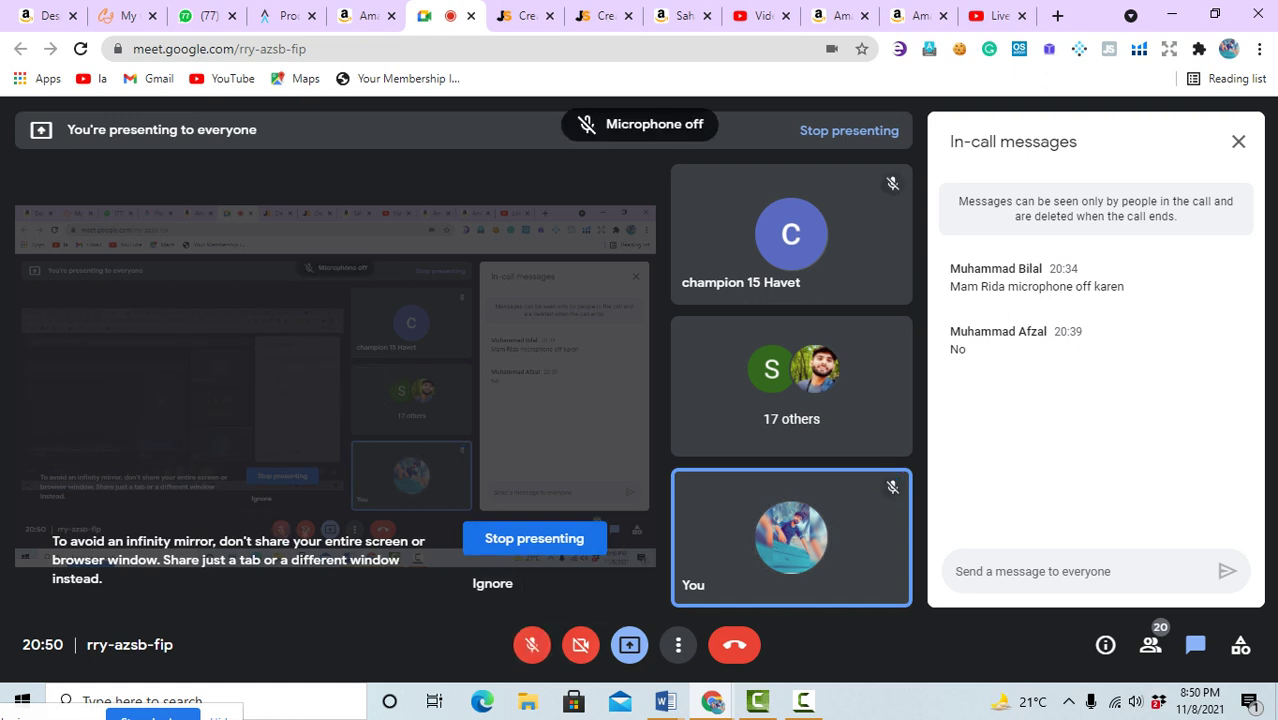
pyautogui.click(629, 645)
pyautogui.press('Escape')
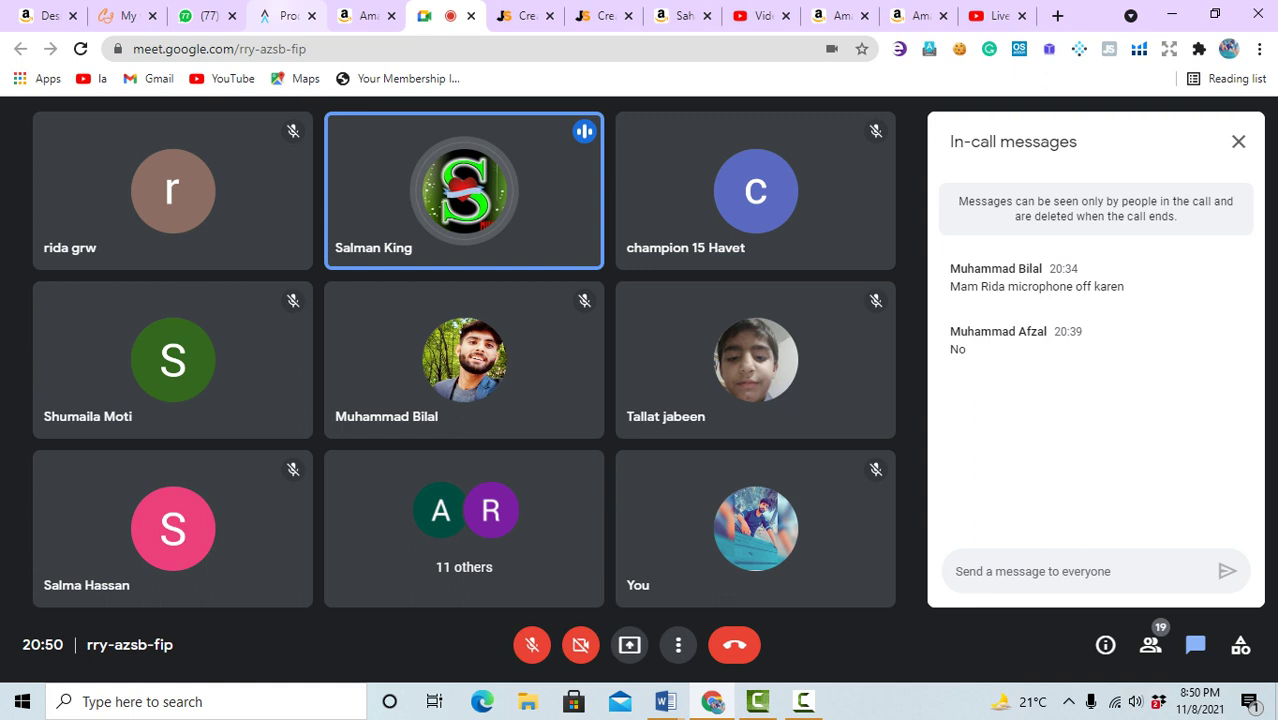
pyautogui.moveTo(285, 15)
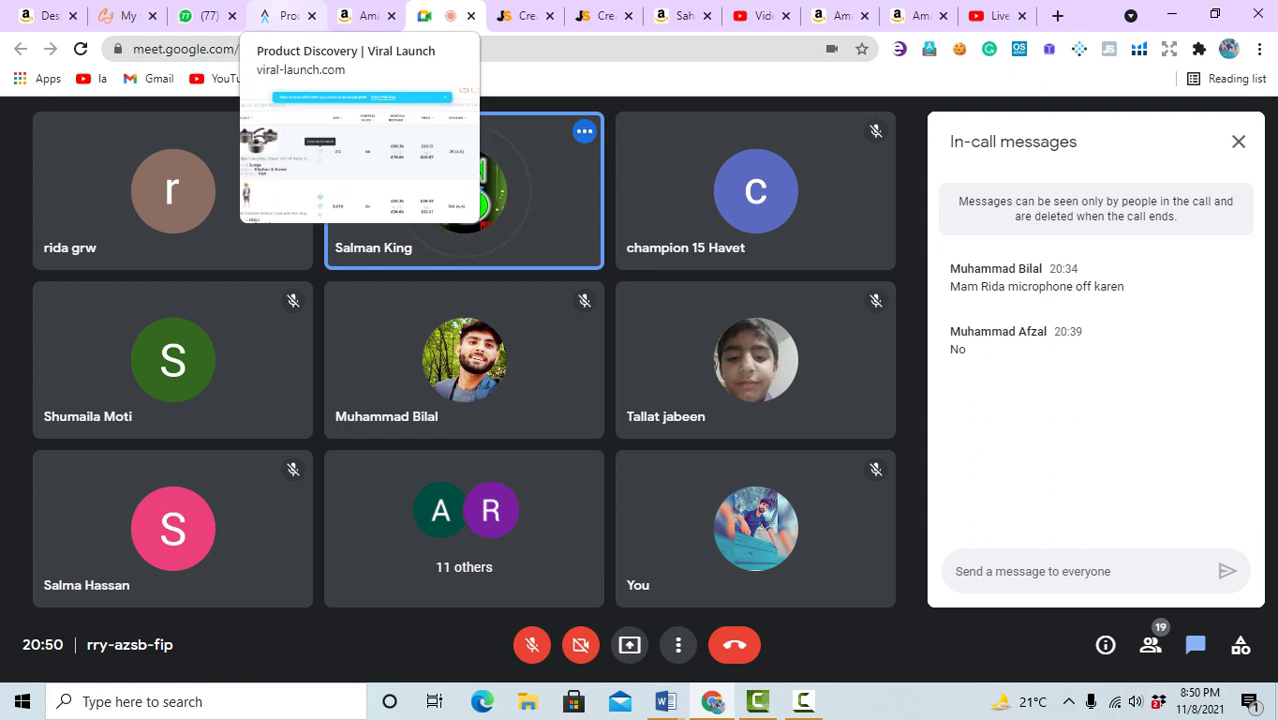
# - Copy the Viral Launch login e-mail from the Tools Agency message in the WhatsApp Seniors group chat
pyautogui.click(205, 15)
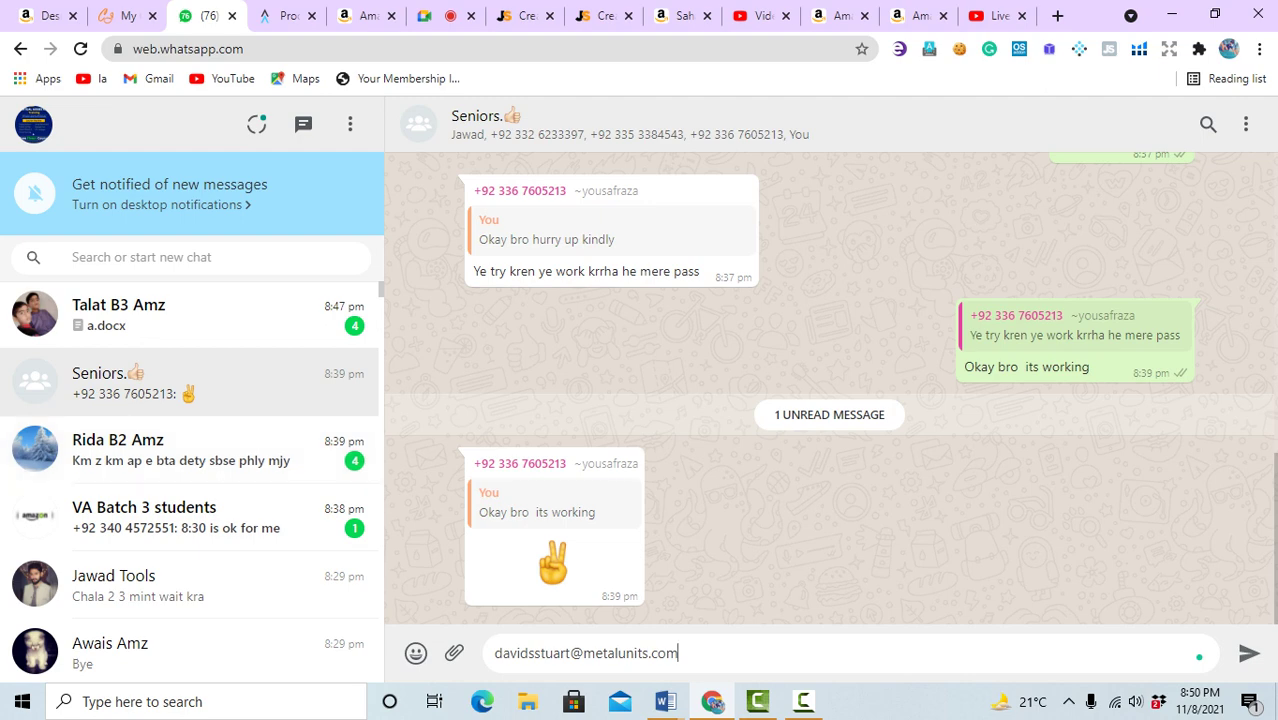
pyautogui.scroll(5, 830, 390)
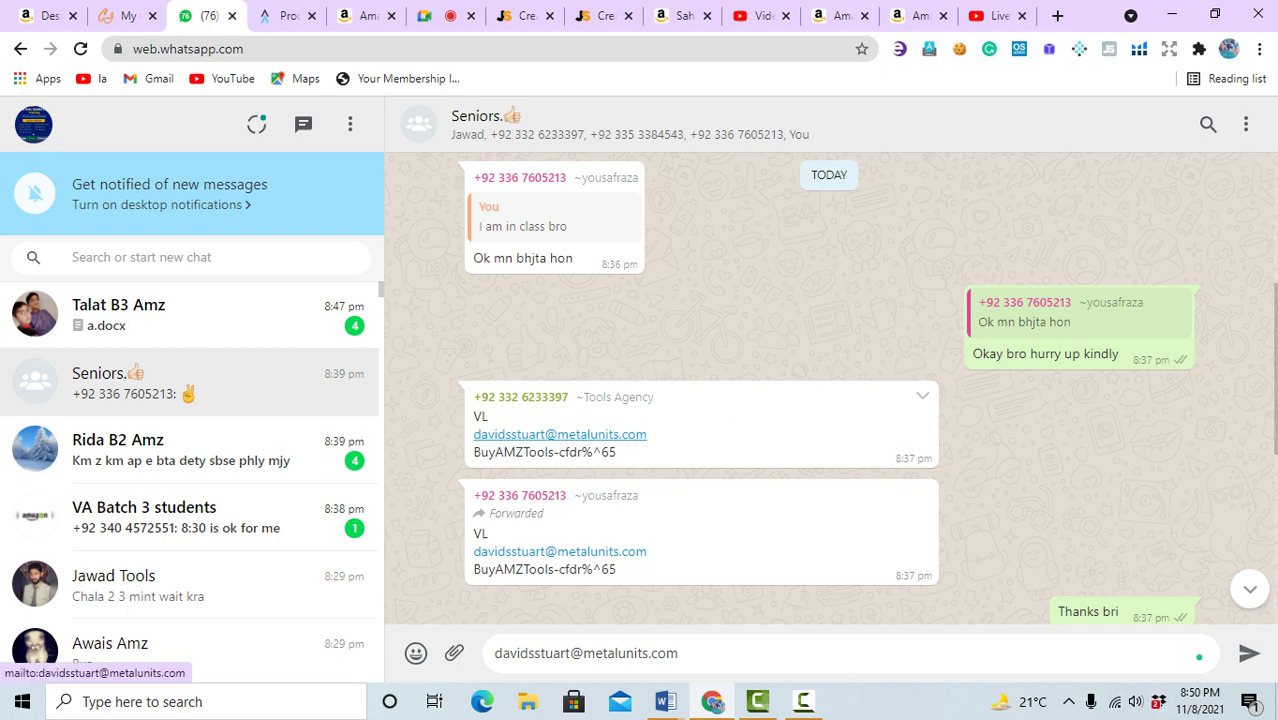
pyautogui.rightClick(616, 435)
pyautogui.click(688, 549)
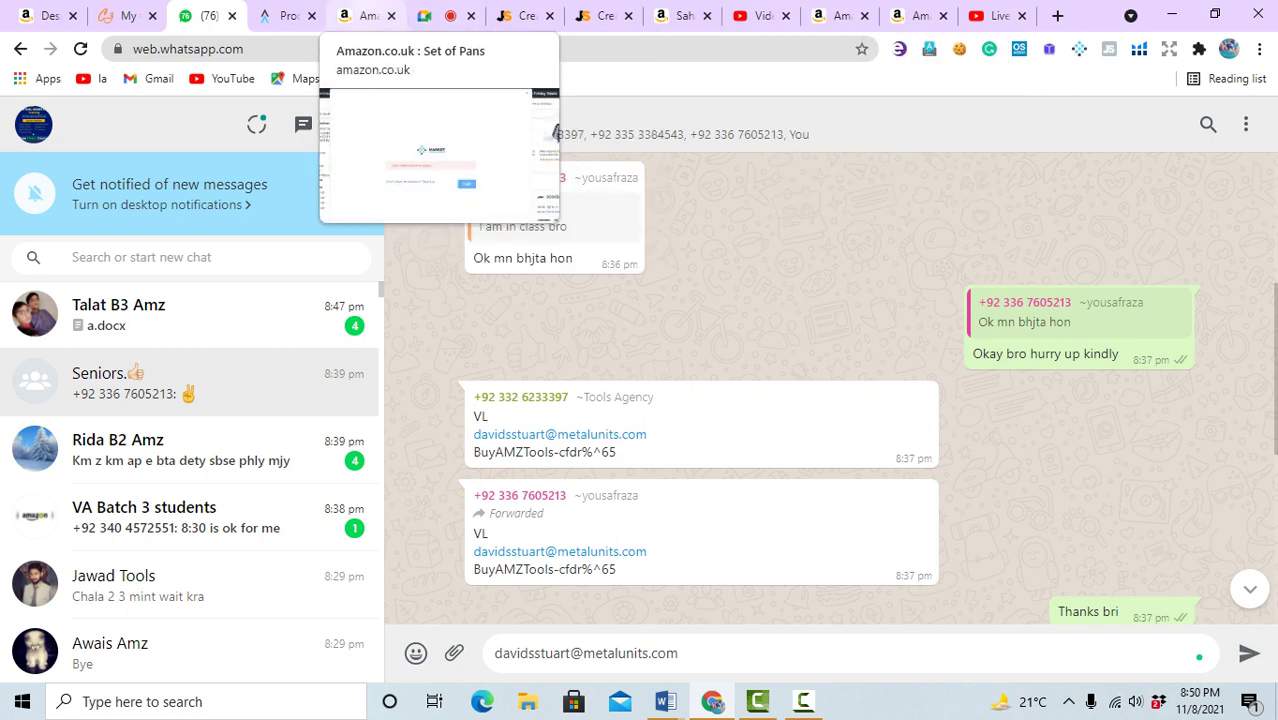
# - Return to the Amazon Set of Pans results, reopen the Market Intelligence login and replace its e-mail address with the copied one
pyautogui.click(365, 16)
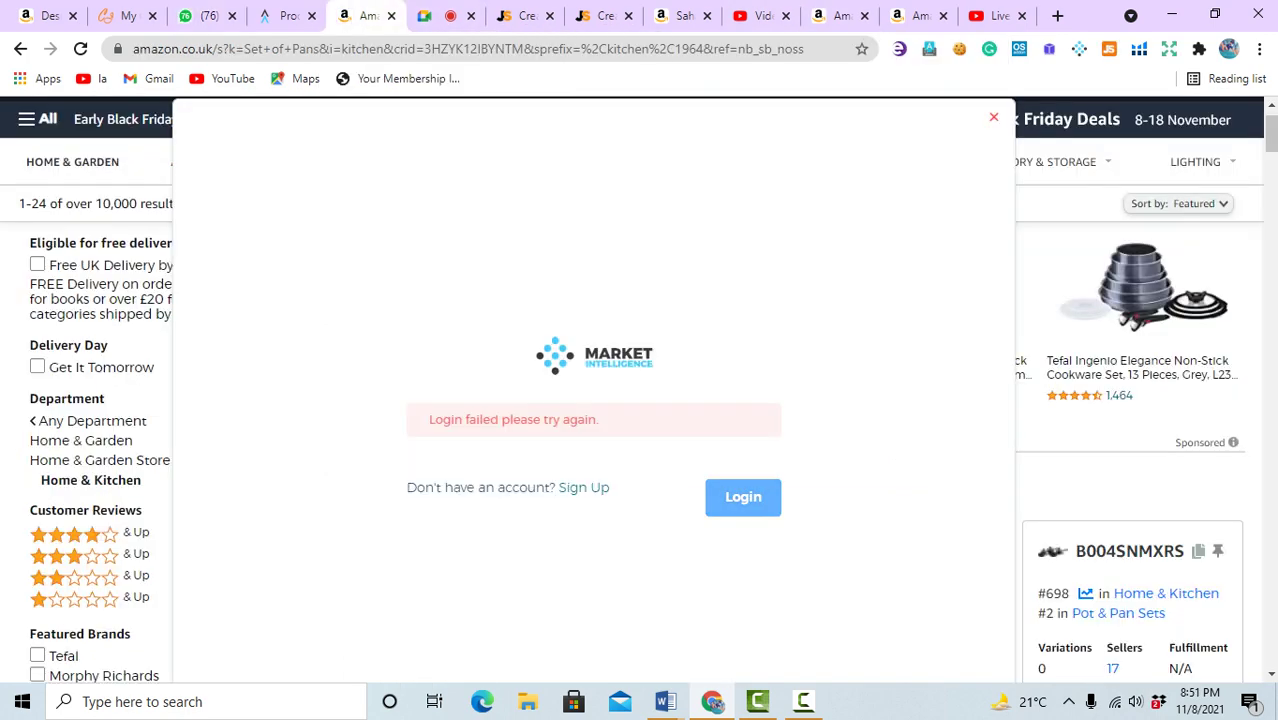
pyautogui.click(743, 497)
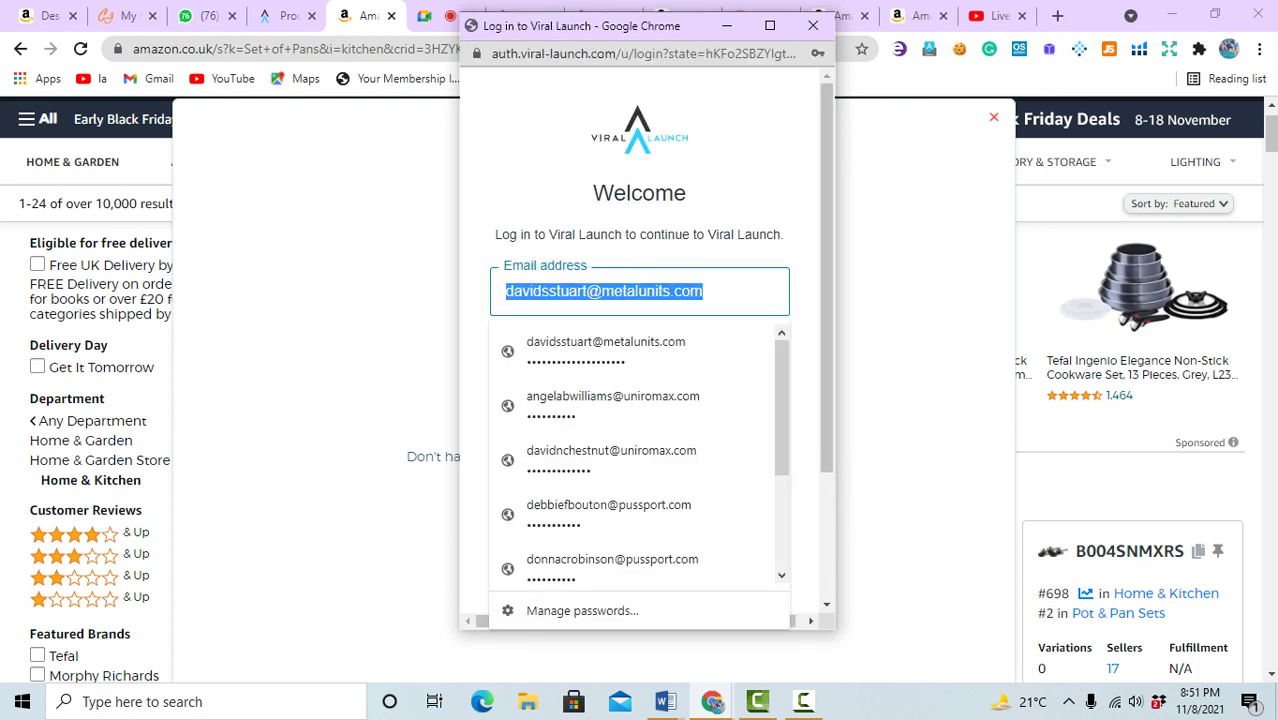
pyautogui.press('BackSpace')
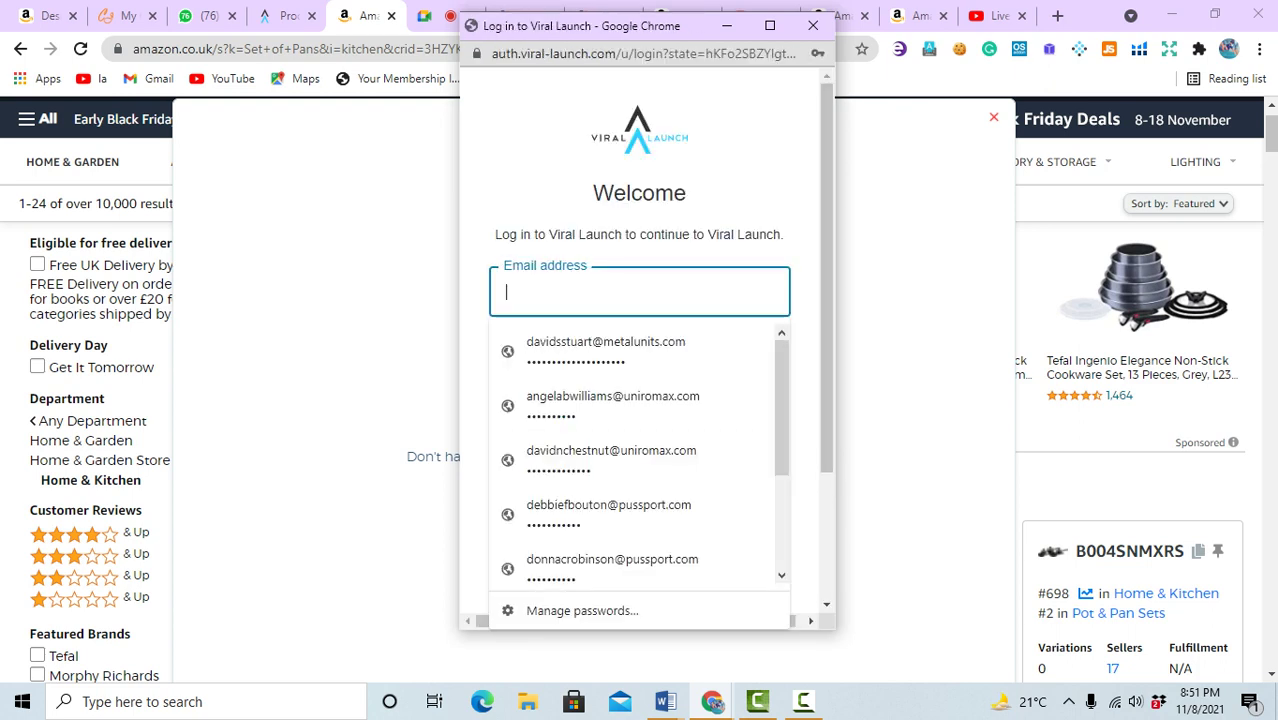
pyautogui.hotkey('ctrl', 'v')
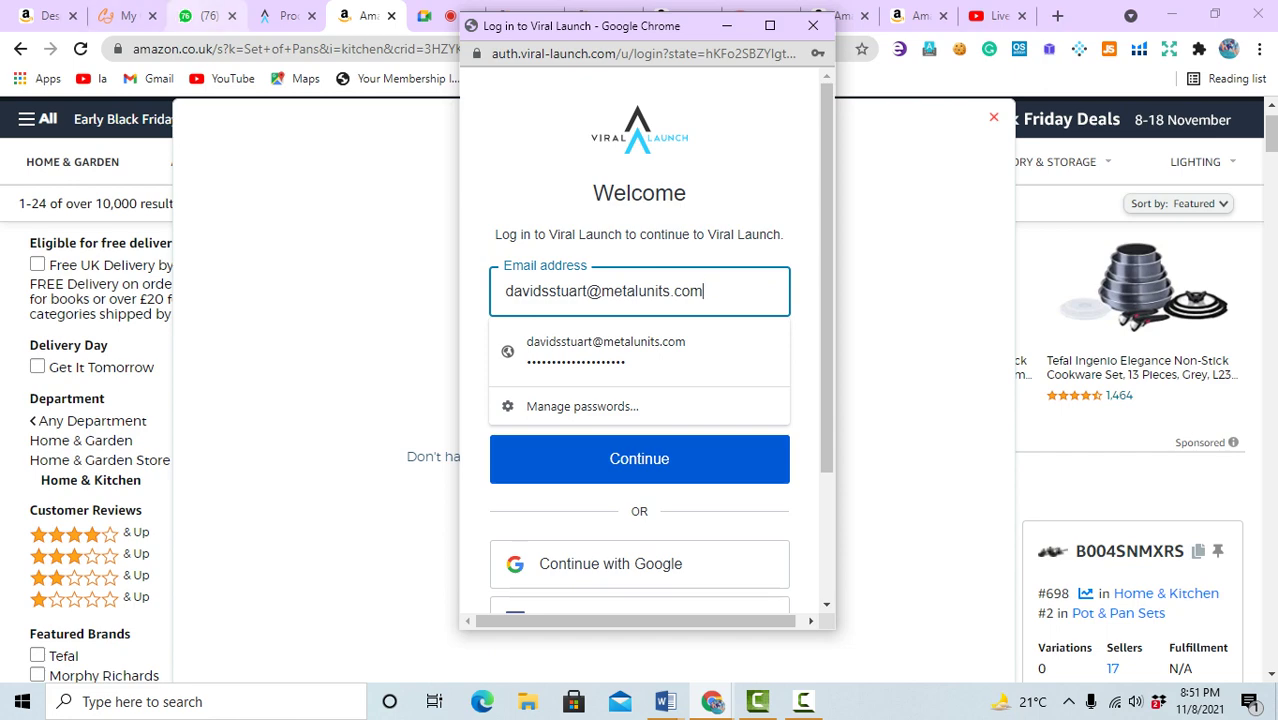
# - Revisit the WhatsApp chat and Product Discovery, and reload and close Market Intelligence on the Amazon Set of Pans results
pyautogui.click(208, 15)
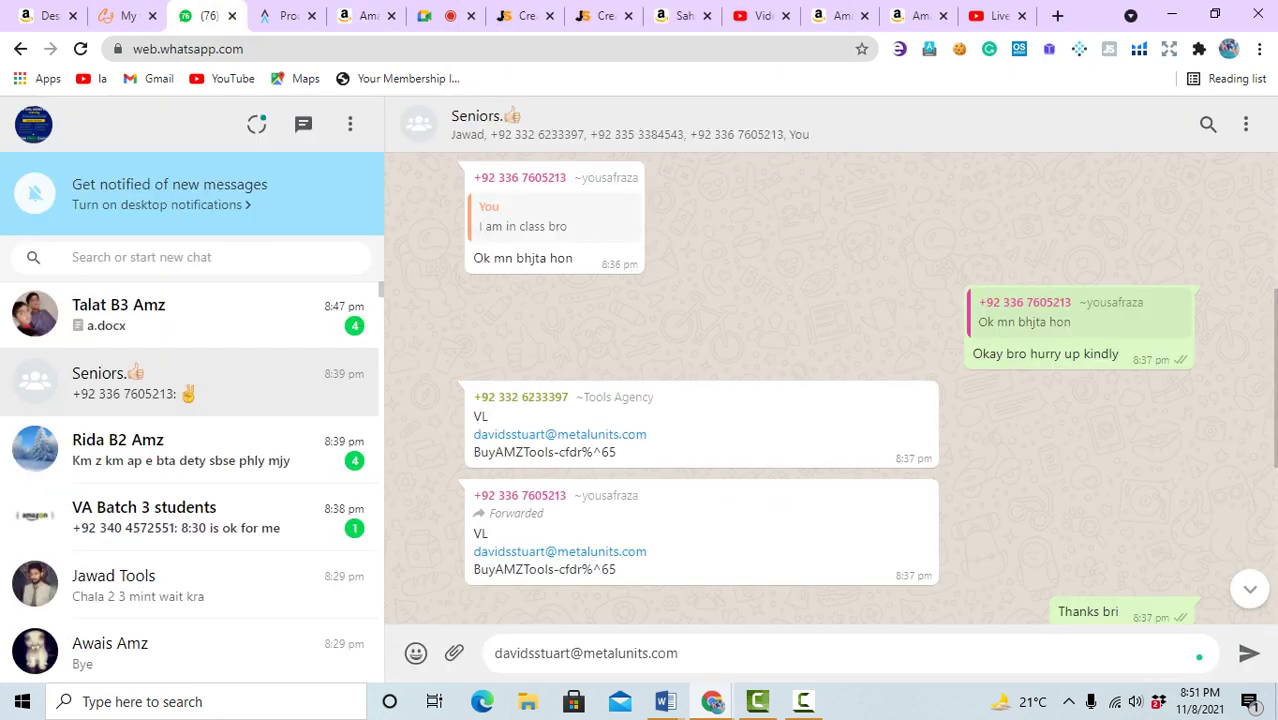
pyautogui.click(286, 15)
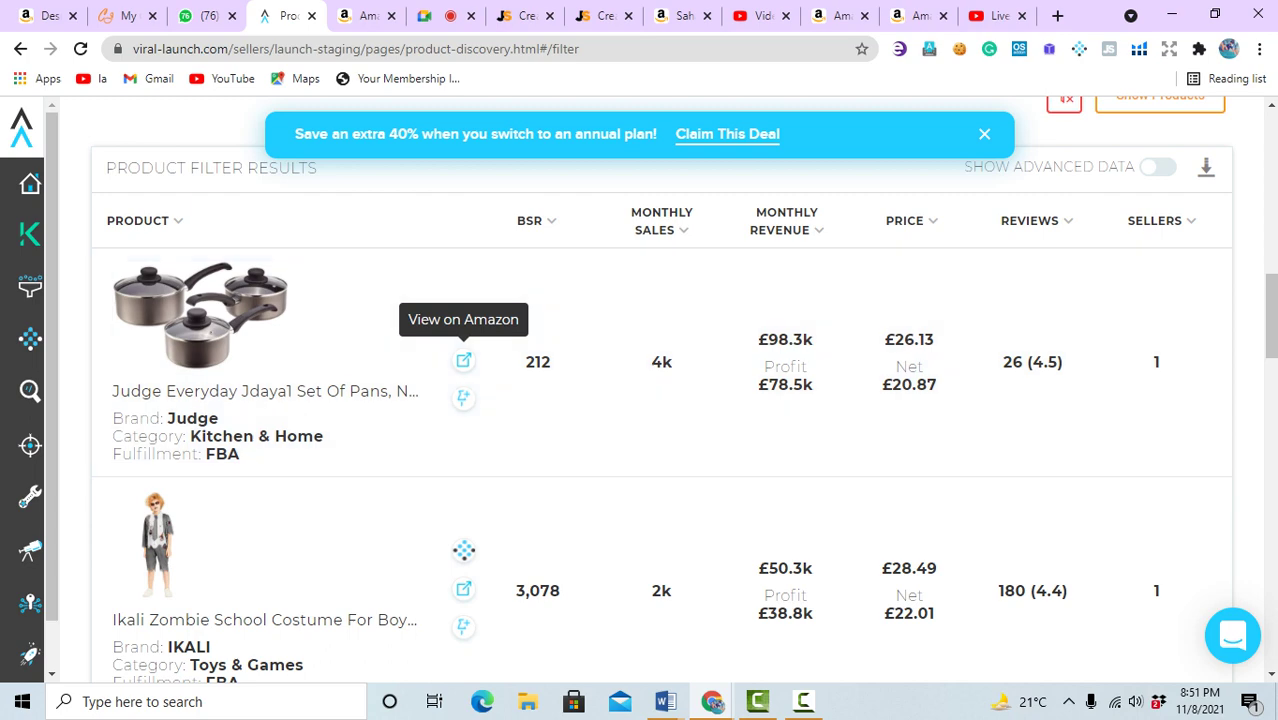
pyautogui.click(463, 360)
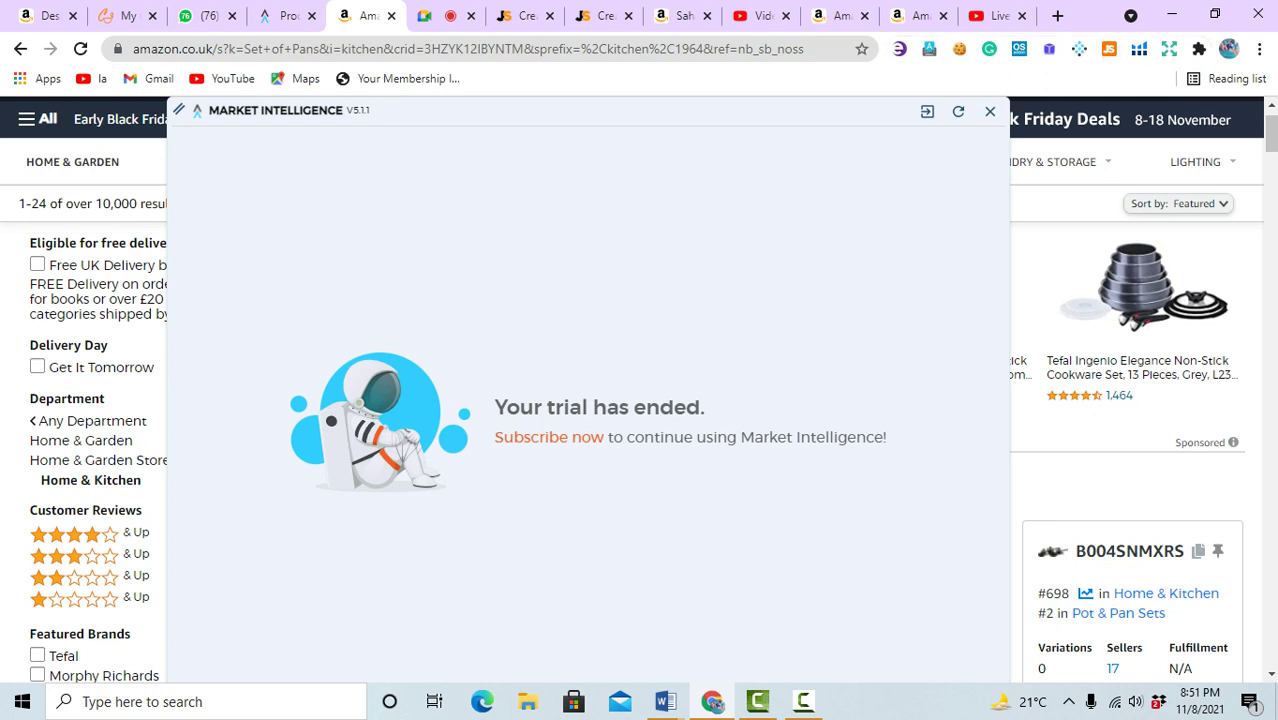
pyautogui.click(958, 111)
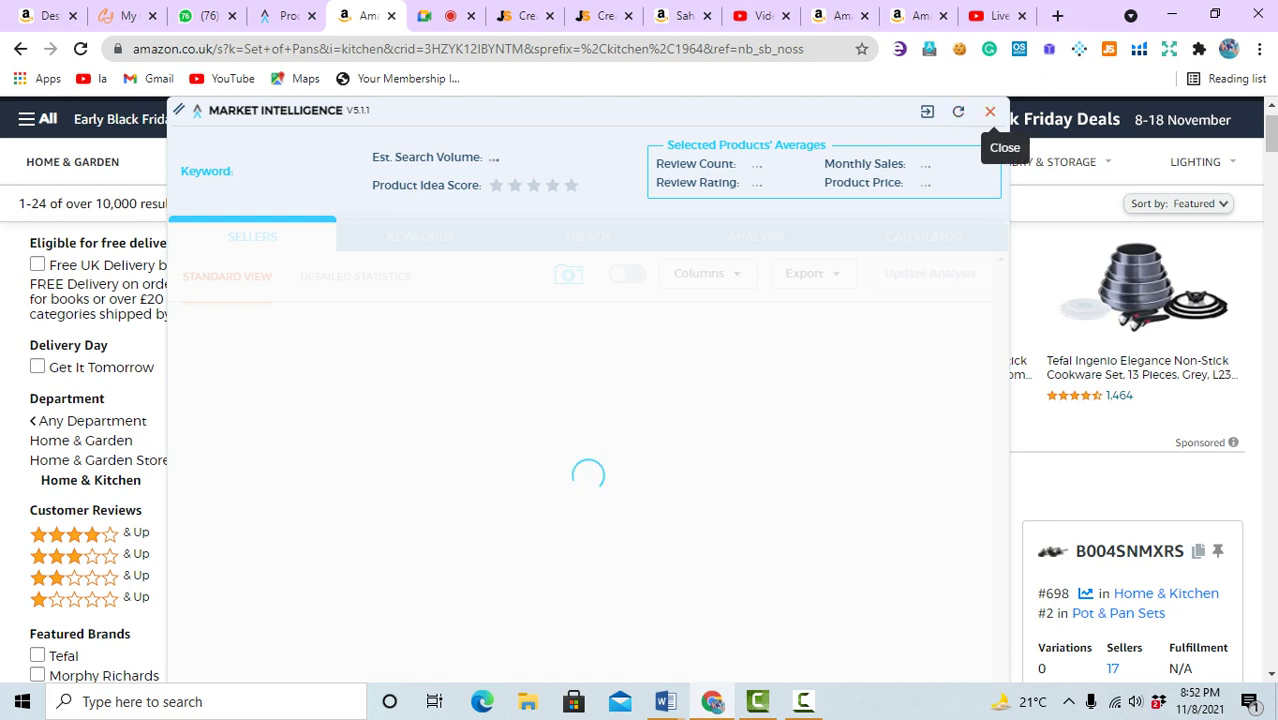
pyautogui.click(990, 111)
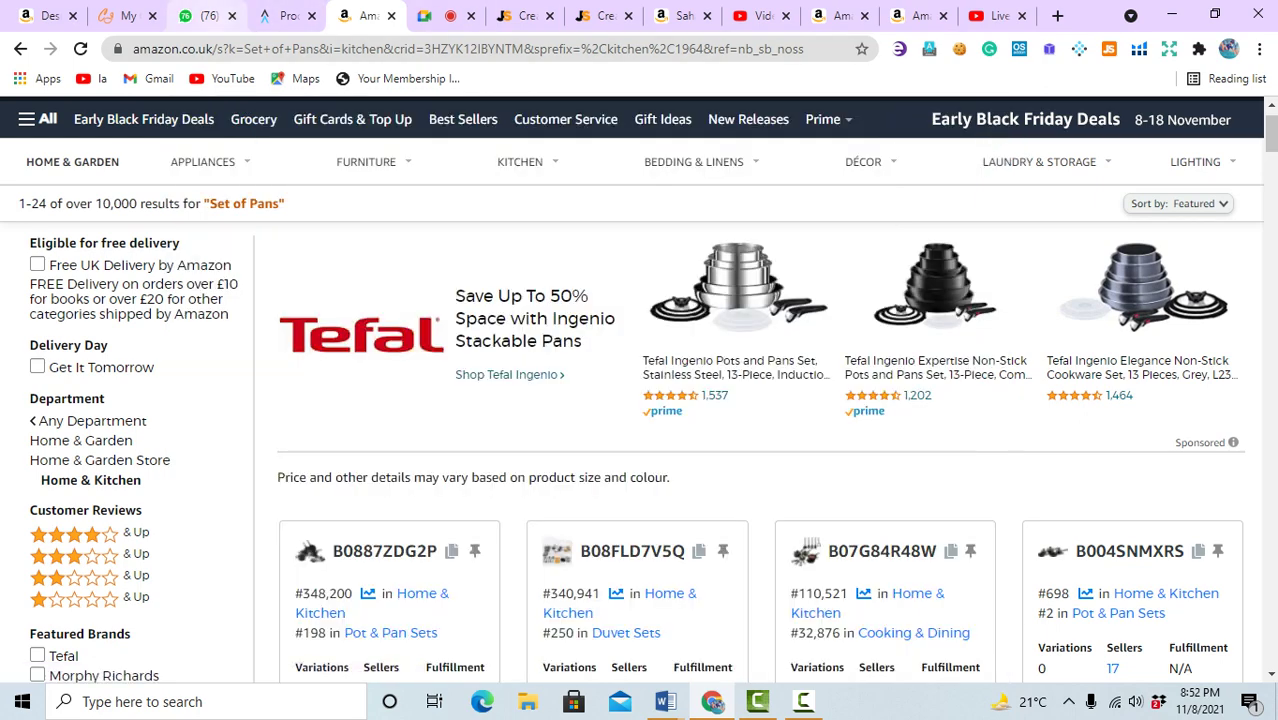
# - Return to the Google Meet call and unmute the microphone
pyautogui.hotkey('ctrl', 'Tab')
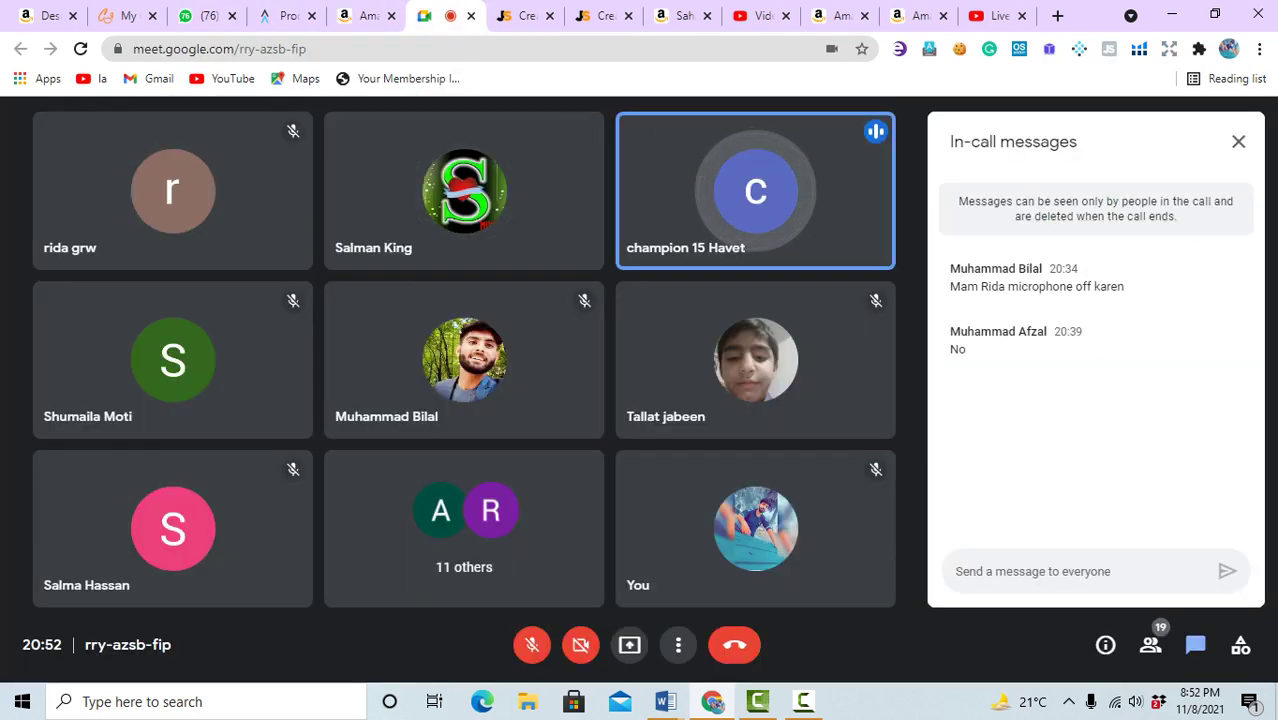
pyautogui.hotkey('ctrl', 'd')
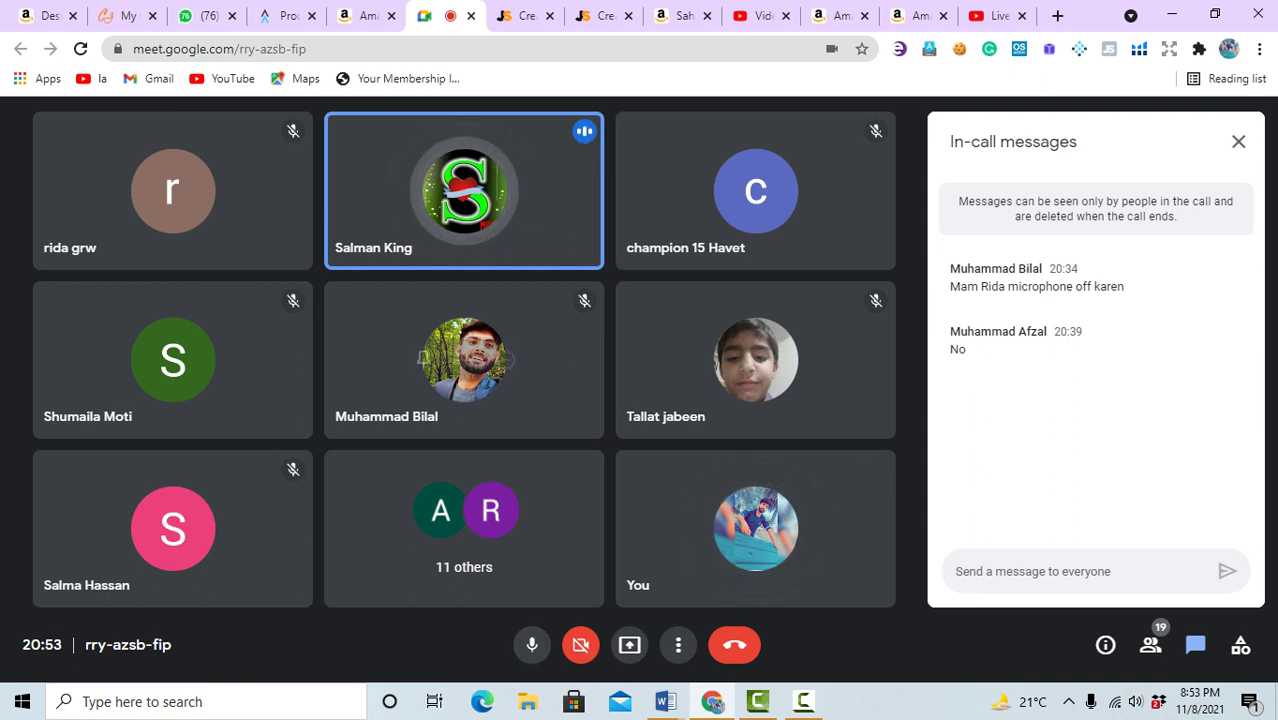
# - Go back through Product Discovery to the Amazon Set of Pans results, and try Market Intelligence once more before closing it
pyautogui.click(285, 15)
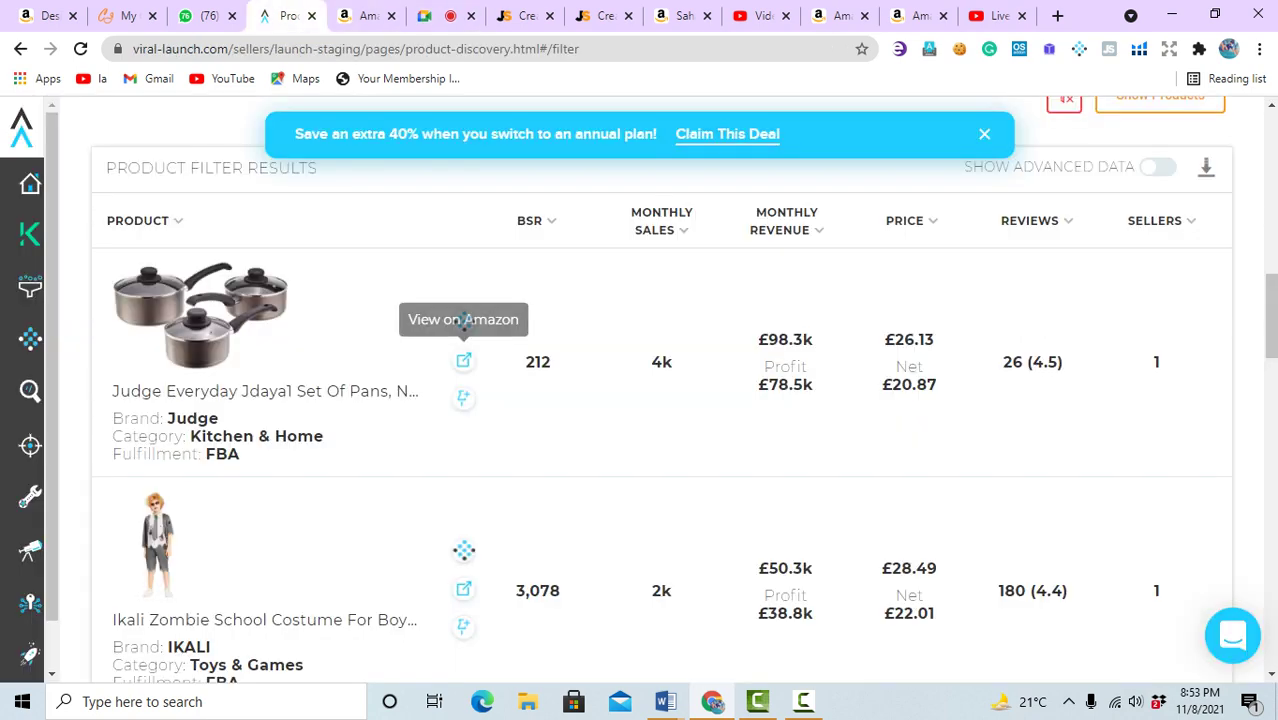
pyautogui.click(463, 360)
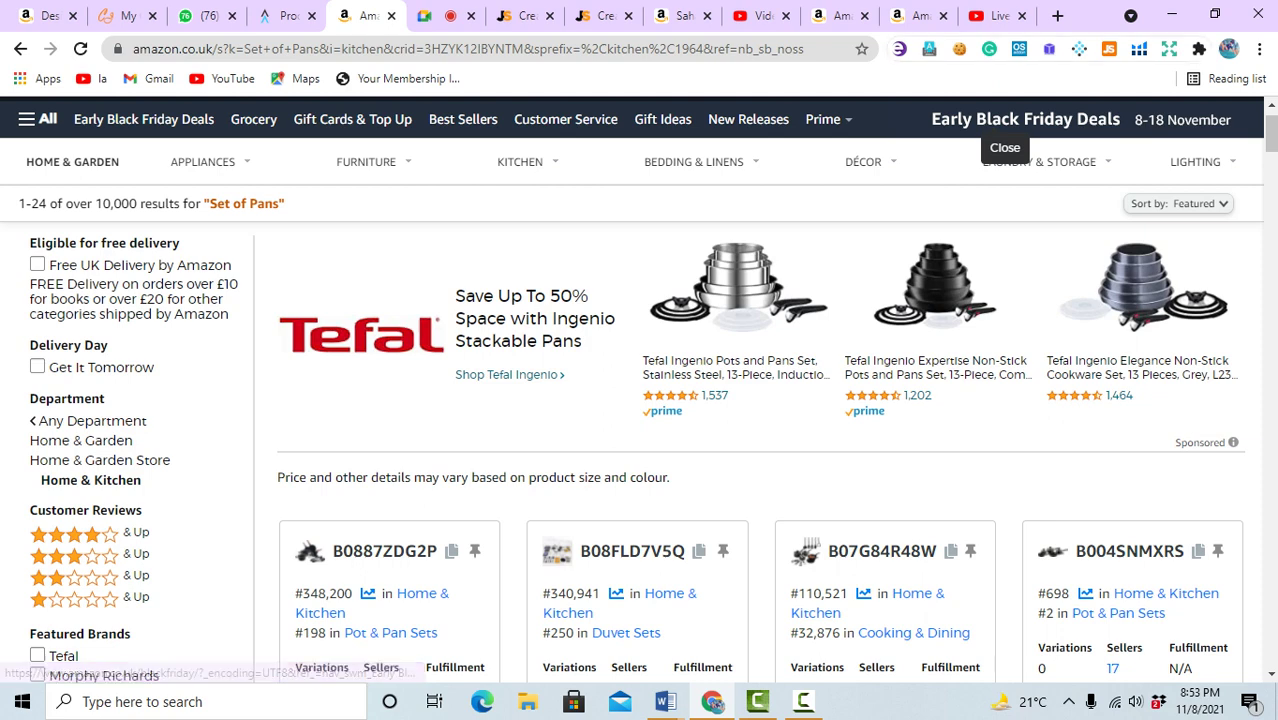
pyautogui.click(1079, 48)
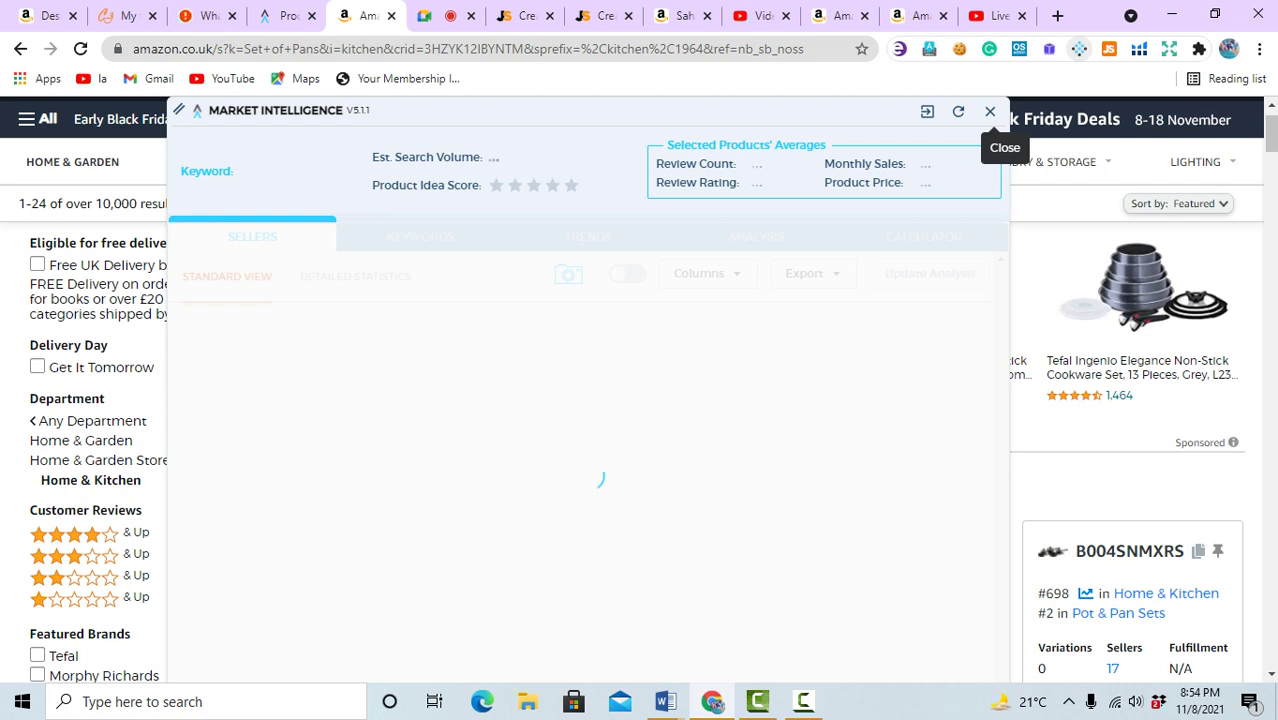
pyautogui.click(990, 111)
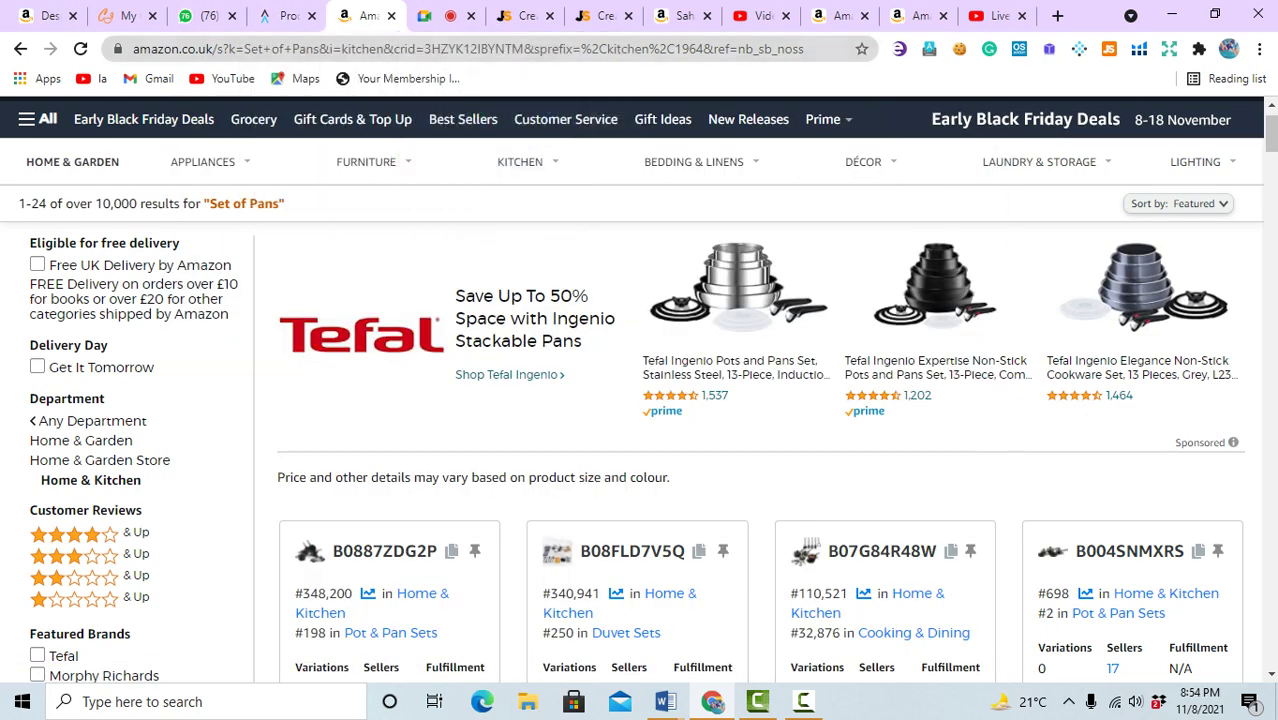
# - Open the AMZ Thrill membership page in a new tab and launch Viral launch from its active resources
pyautogui.click(1057, 15)
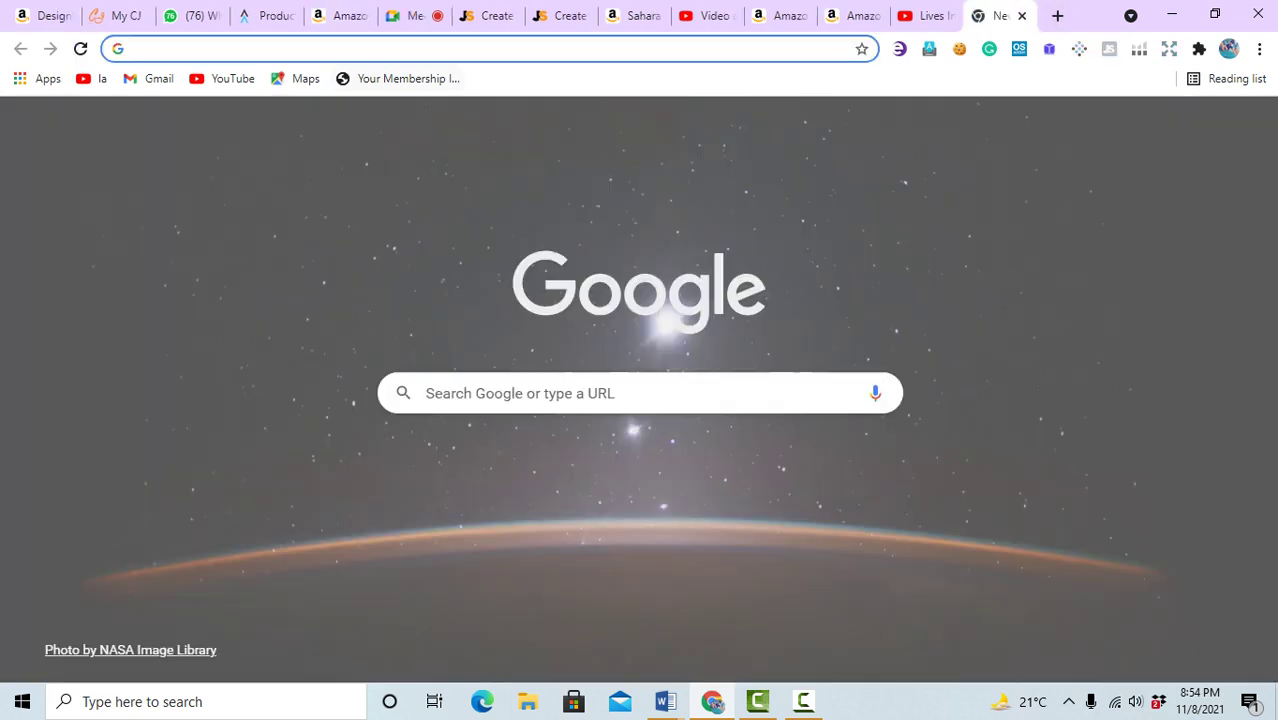
pyautogui.click(398, 78)
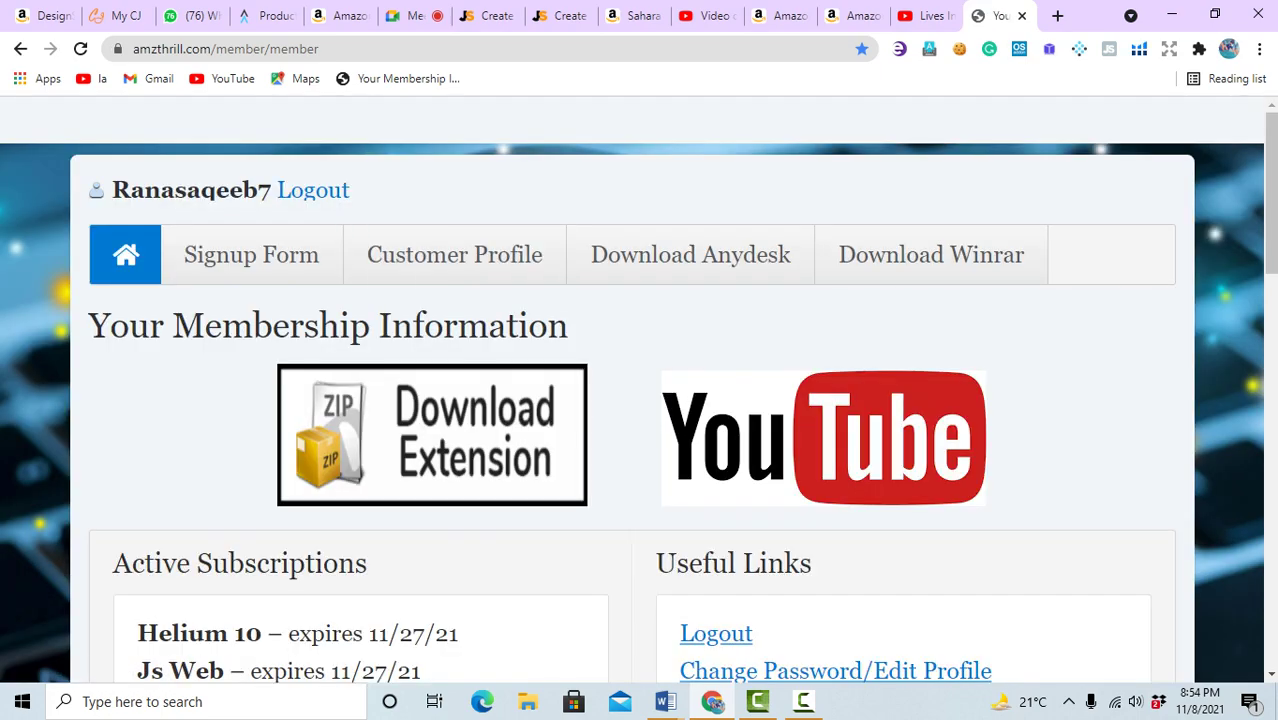
pyautogui.scroll(-7, 640, 390)
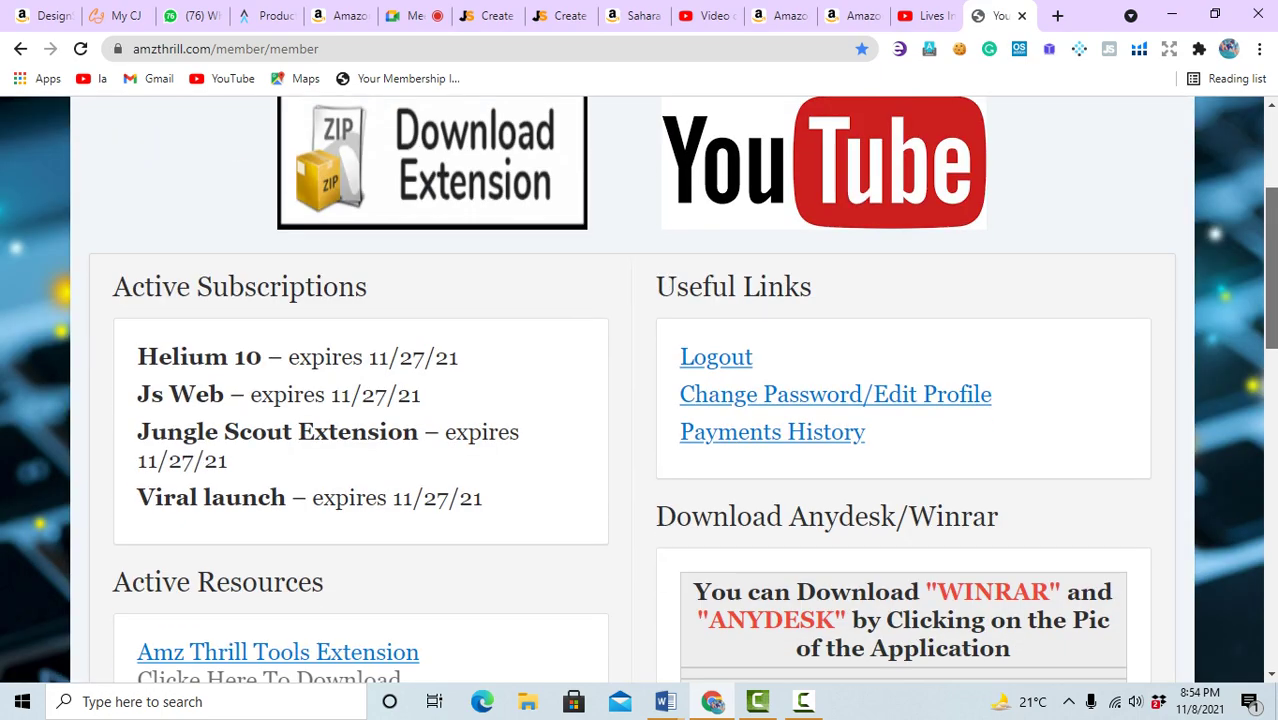
pyautogui.scroll(-1, 640, 390)
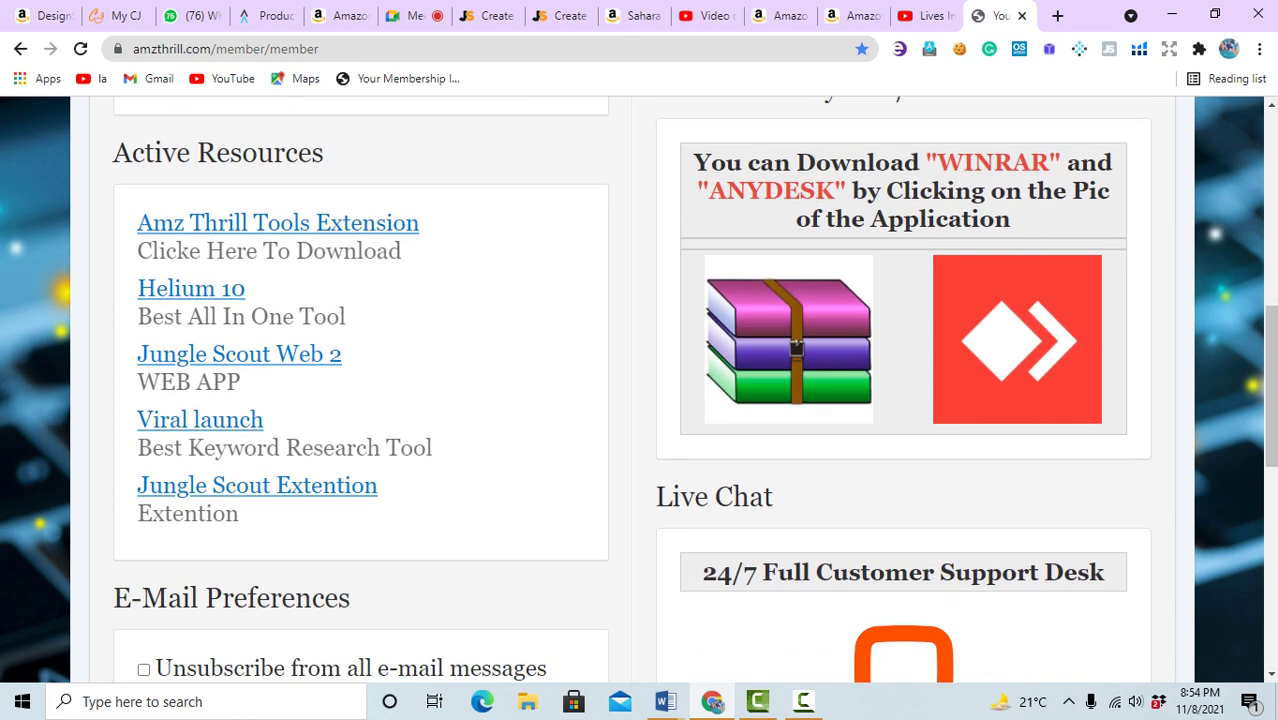
pyautogui.click(200, 420)
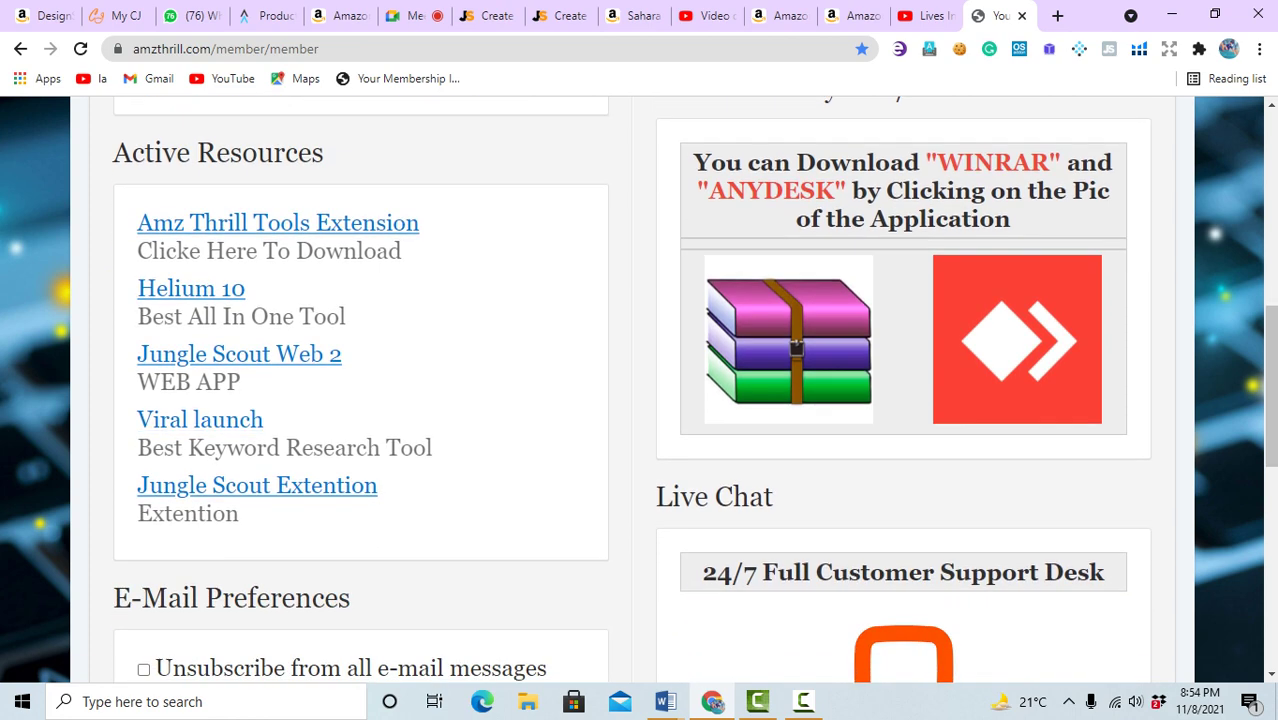